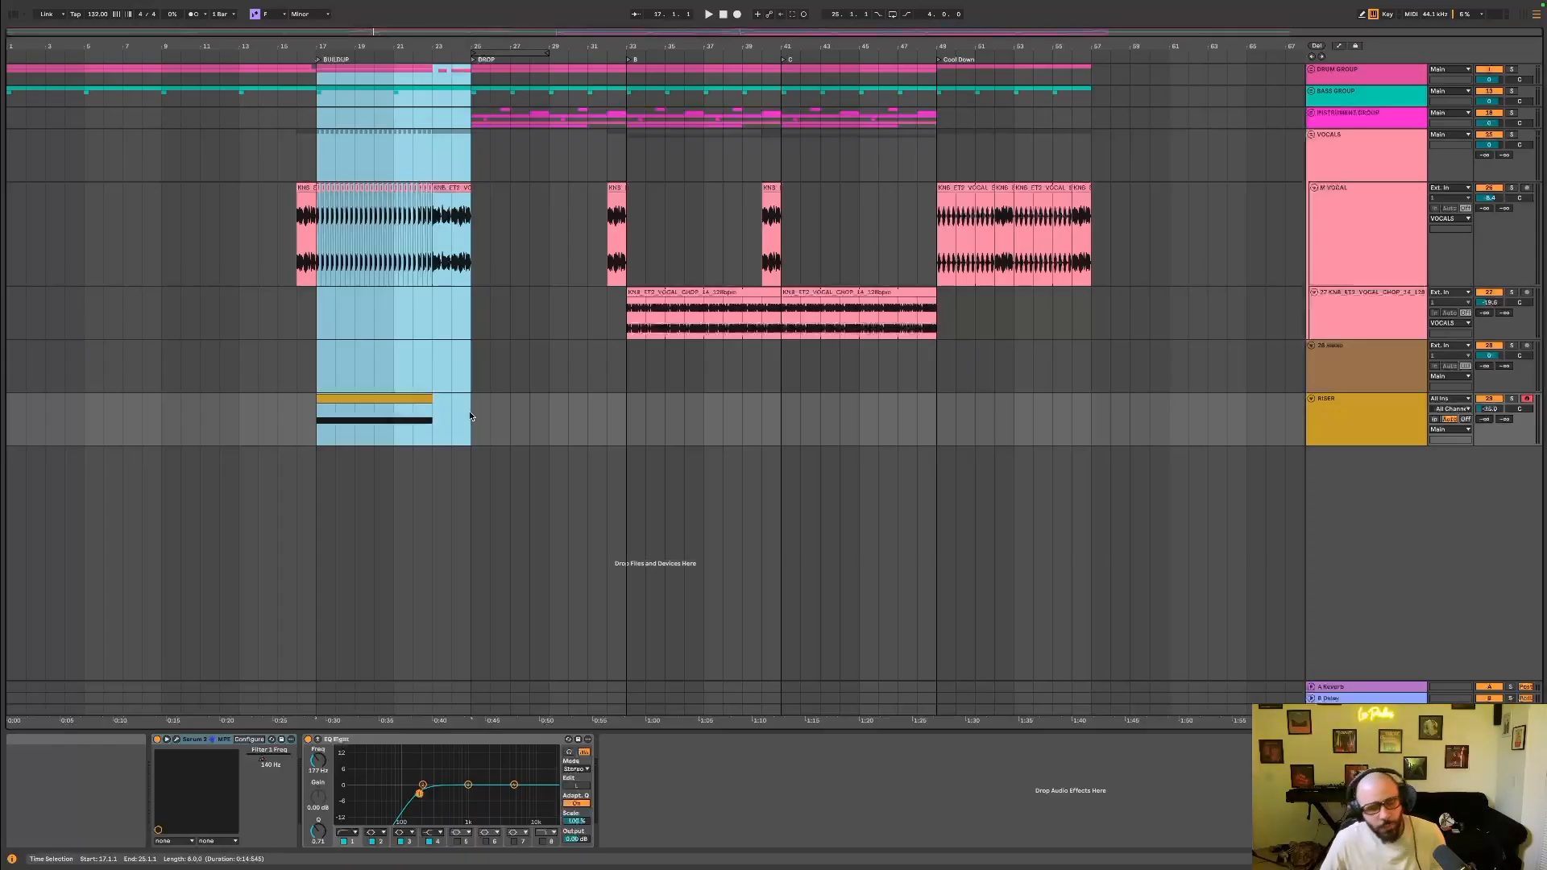
Paste the copied buildup section across all tracks at bar 57 and mark its start with a locator named BUILD 2.
left_click(1097, 78)
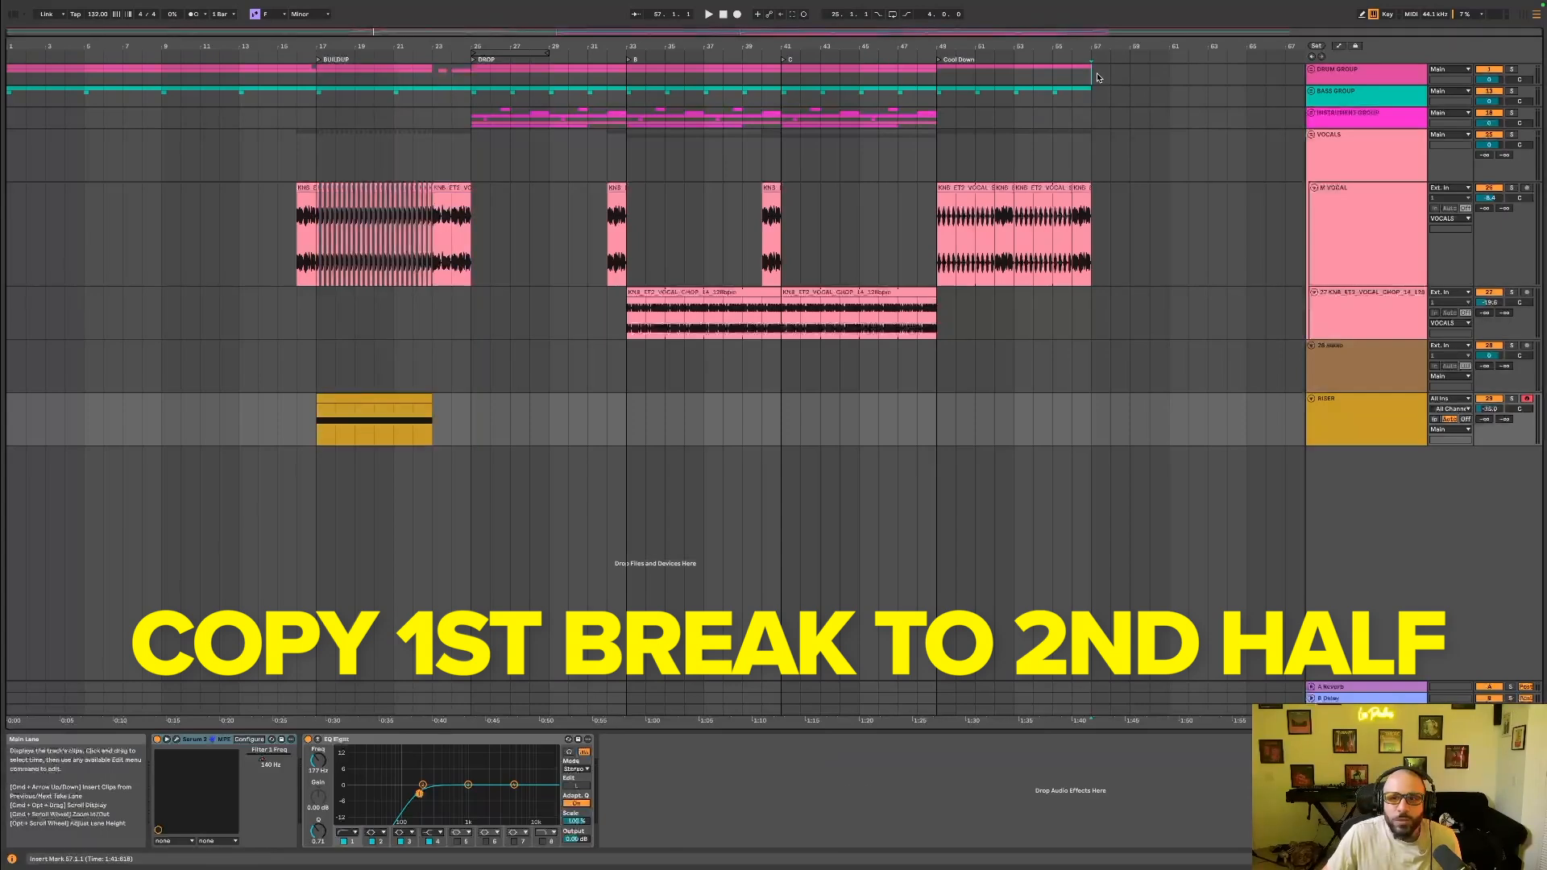
key("super+v")
right_click(1096, 61)
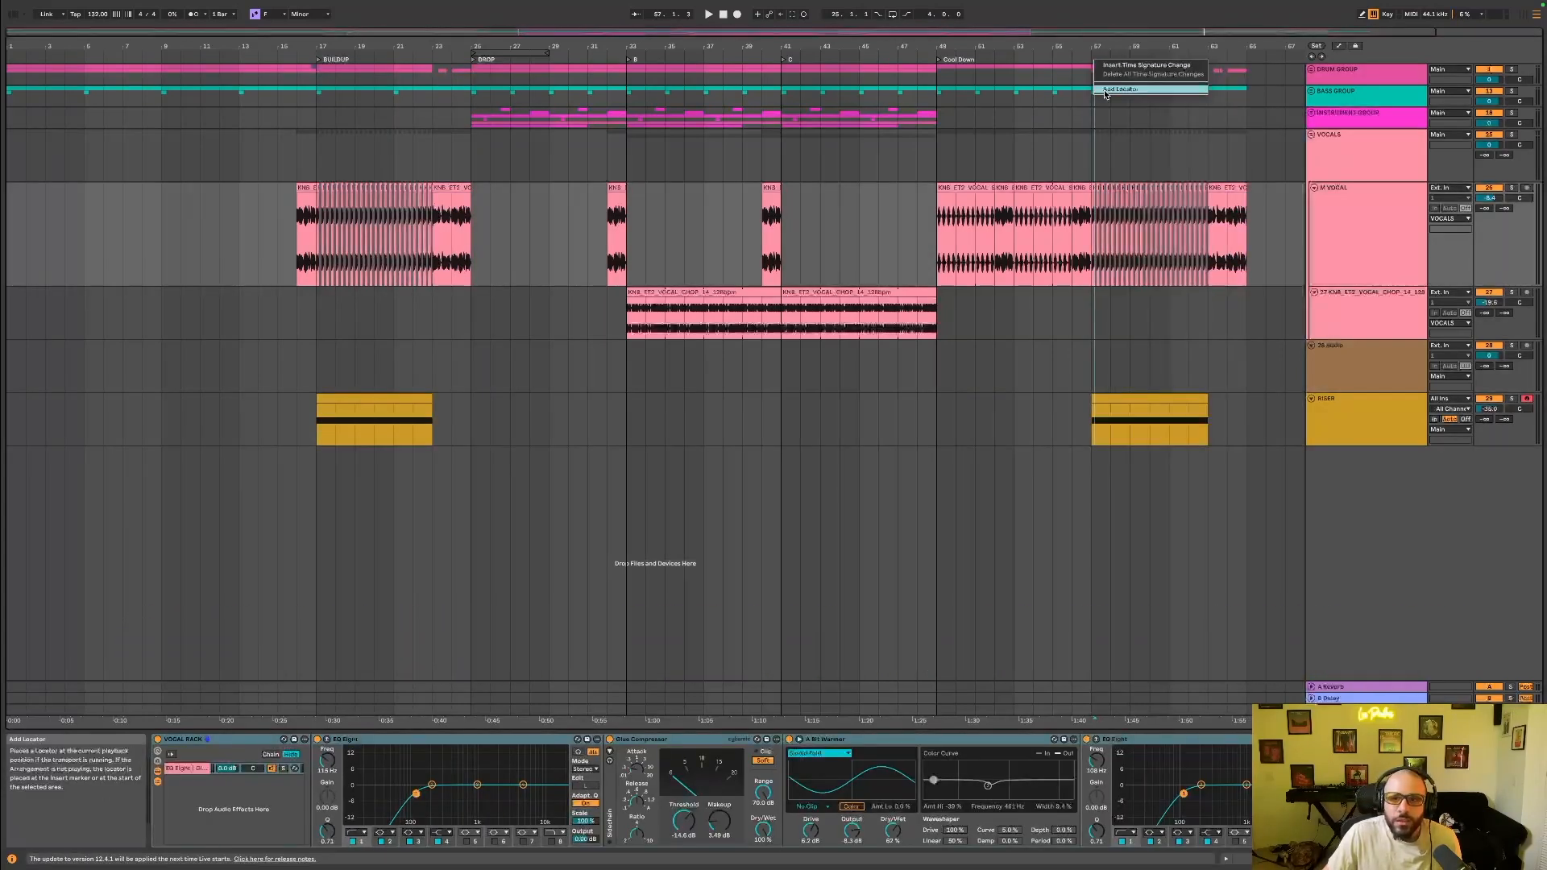
left_click(1105, 90)
type("BUILD 2")
key("Return")
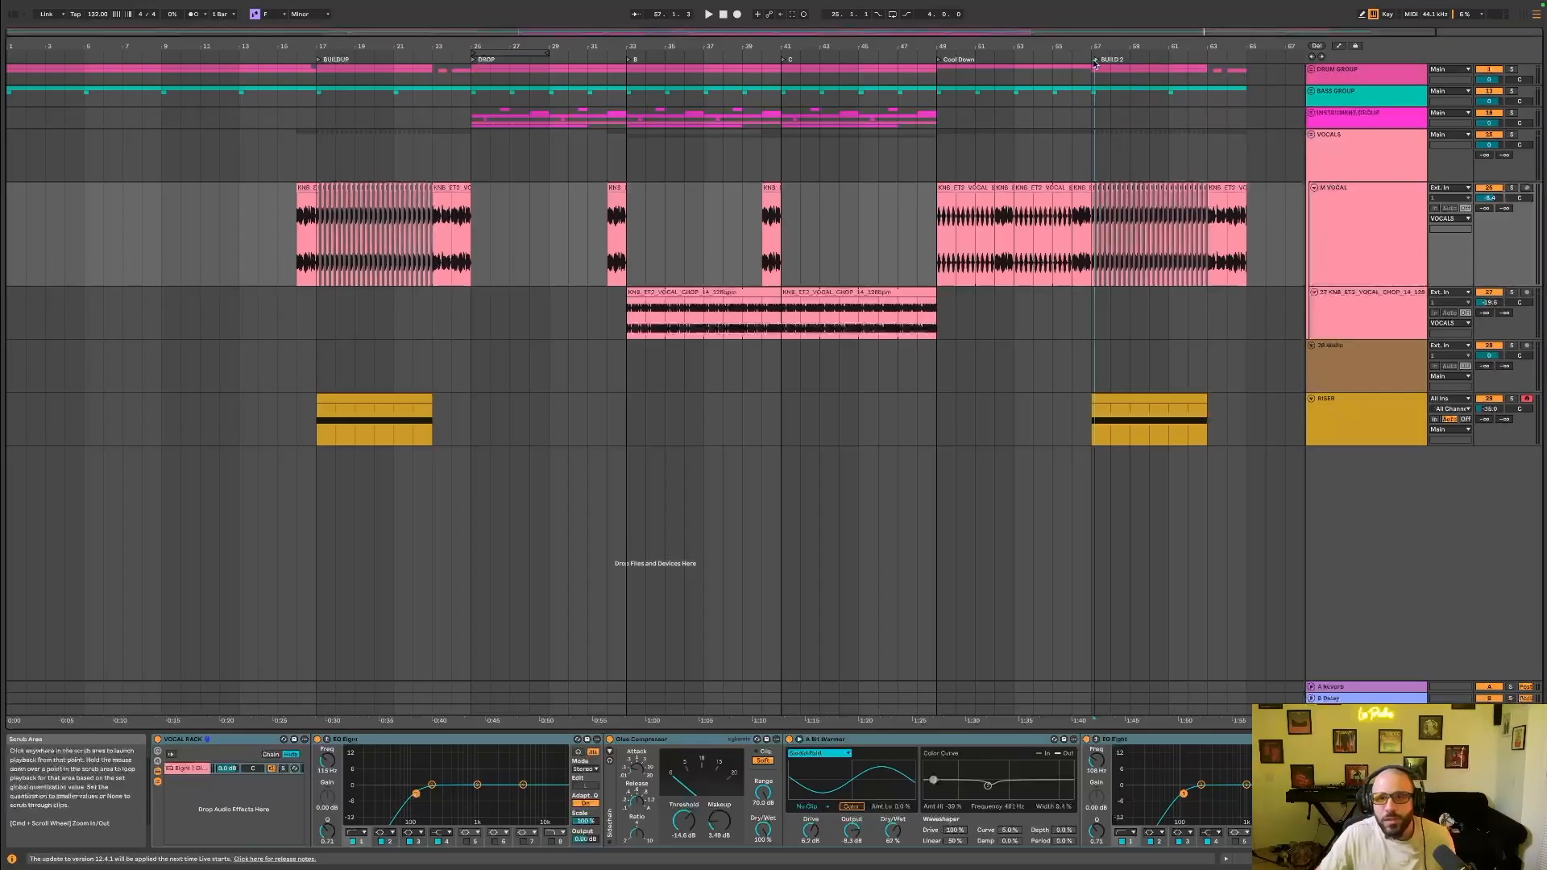
left_click_drag(1095, 63, 1092, 63)
Play back the transition from the end of section C through the Cool Down into BUILD 2.
left_click(1072, 76)
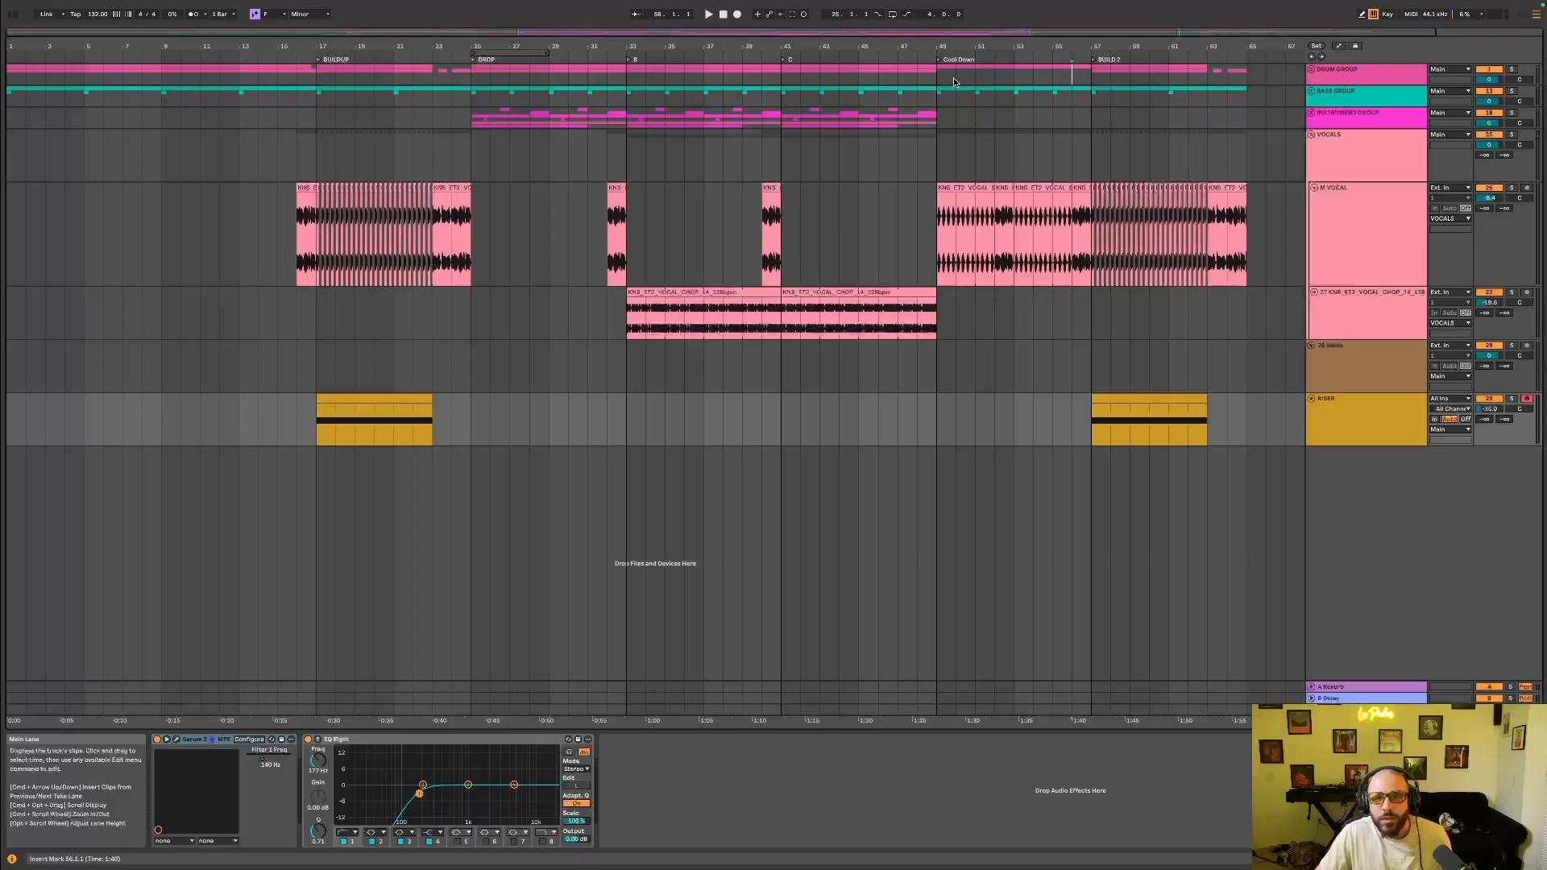
left_click(929, 79)
key("minus")
key("space")
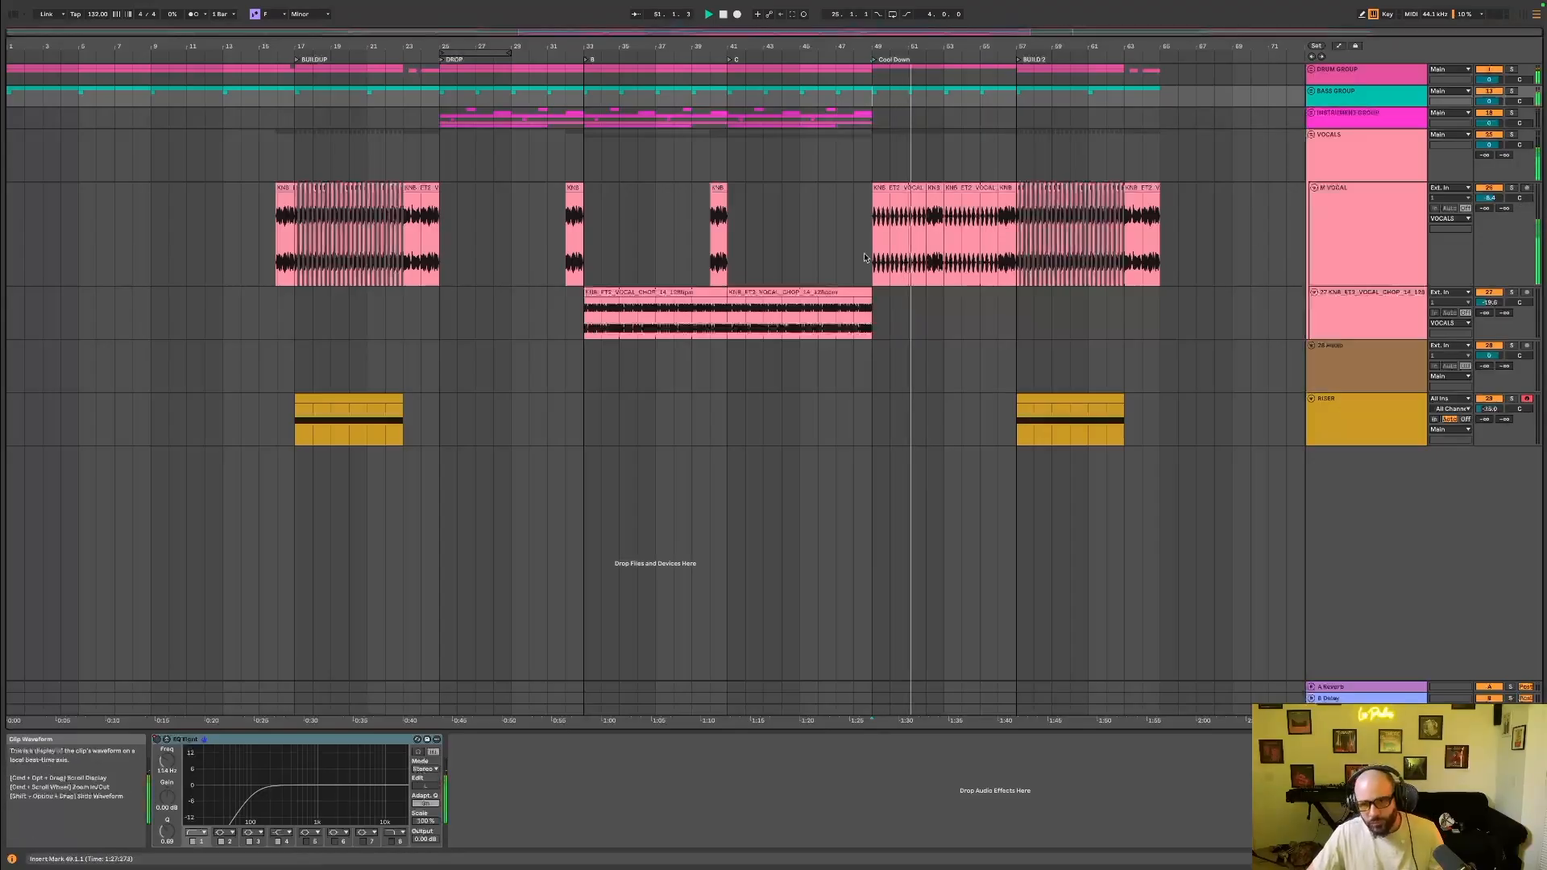
left_click(731, 228)
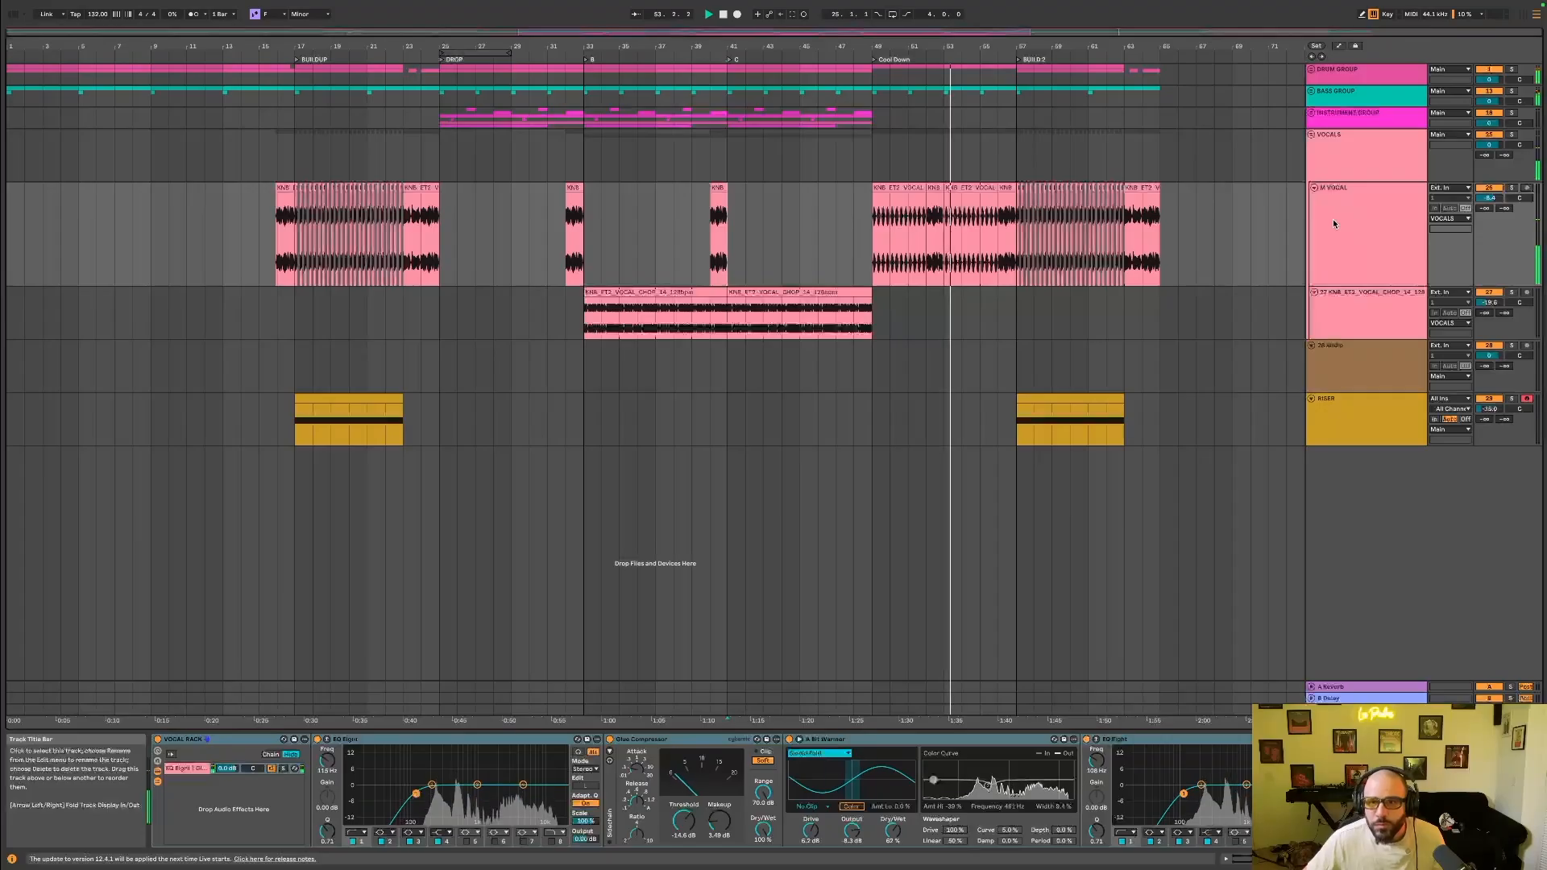
left_click(892, 233)
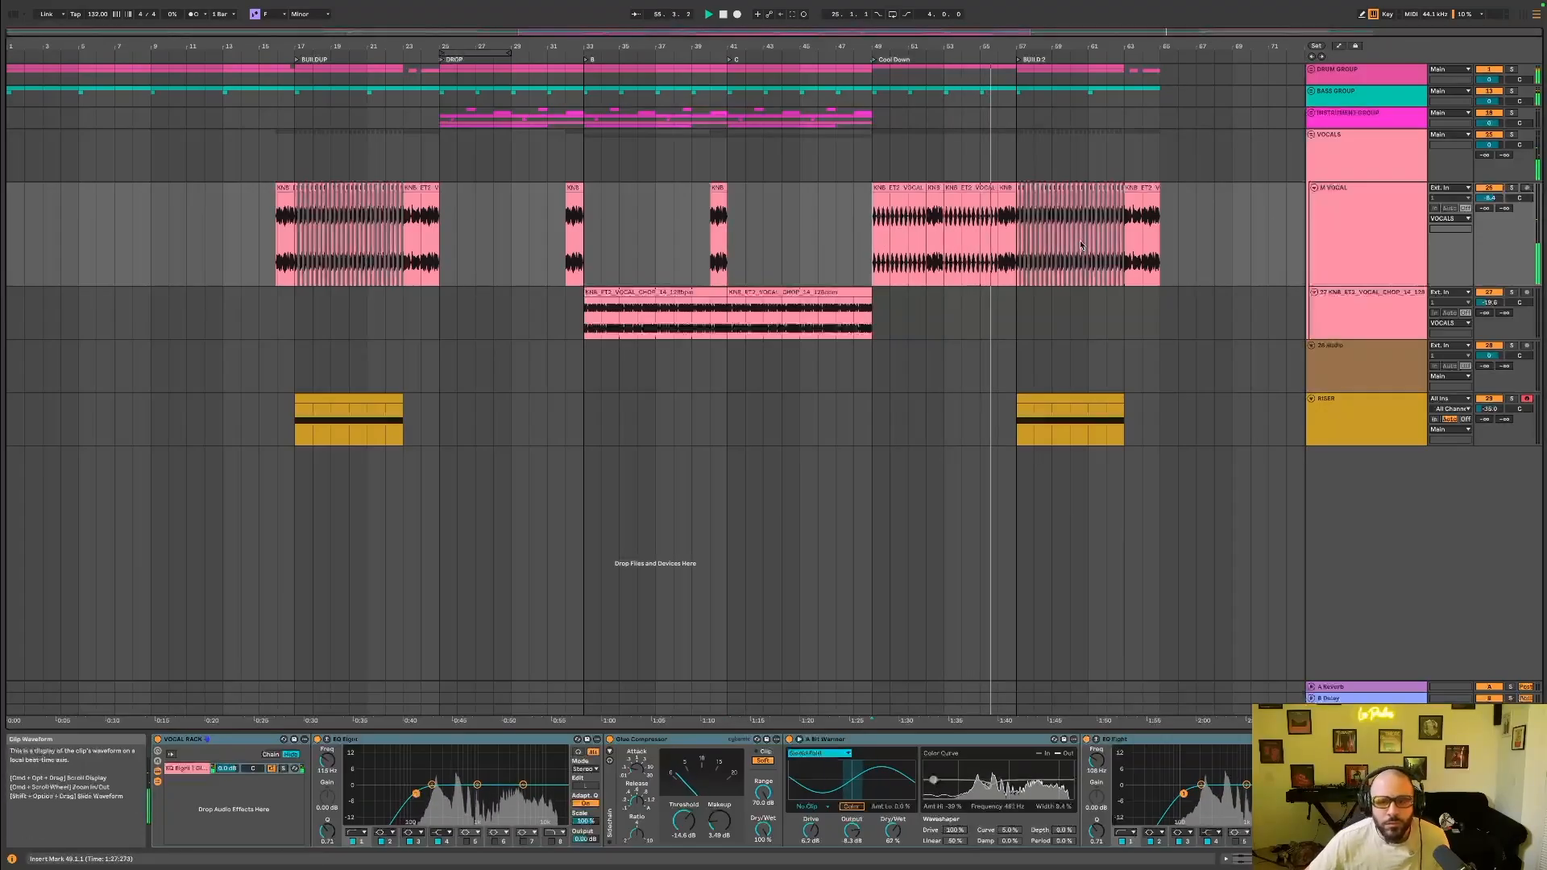
left_click_drag(1098, 33, 1024, 63)
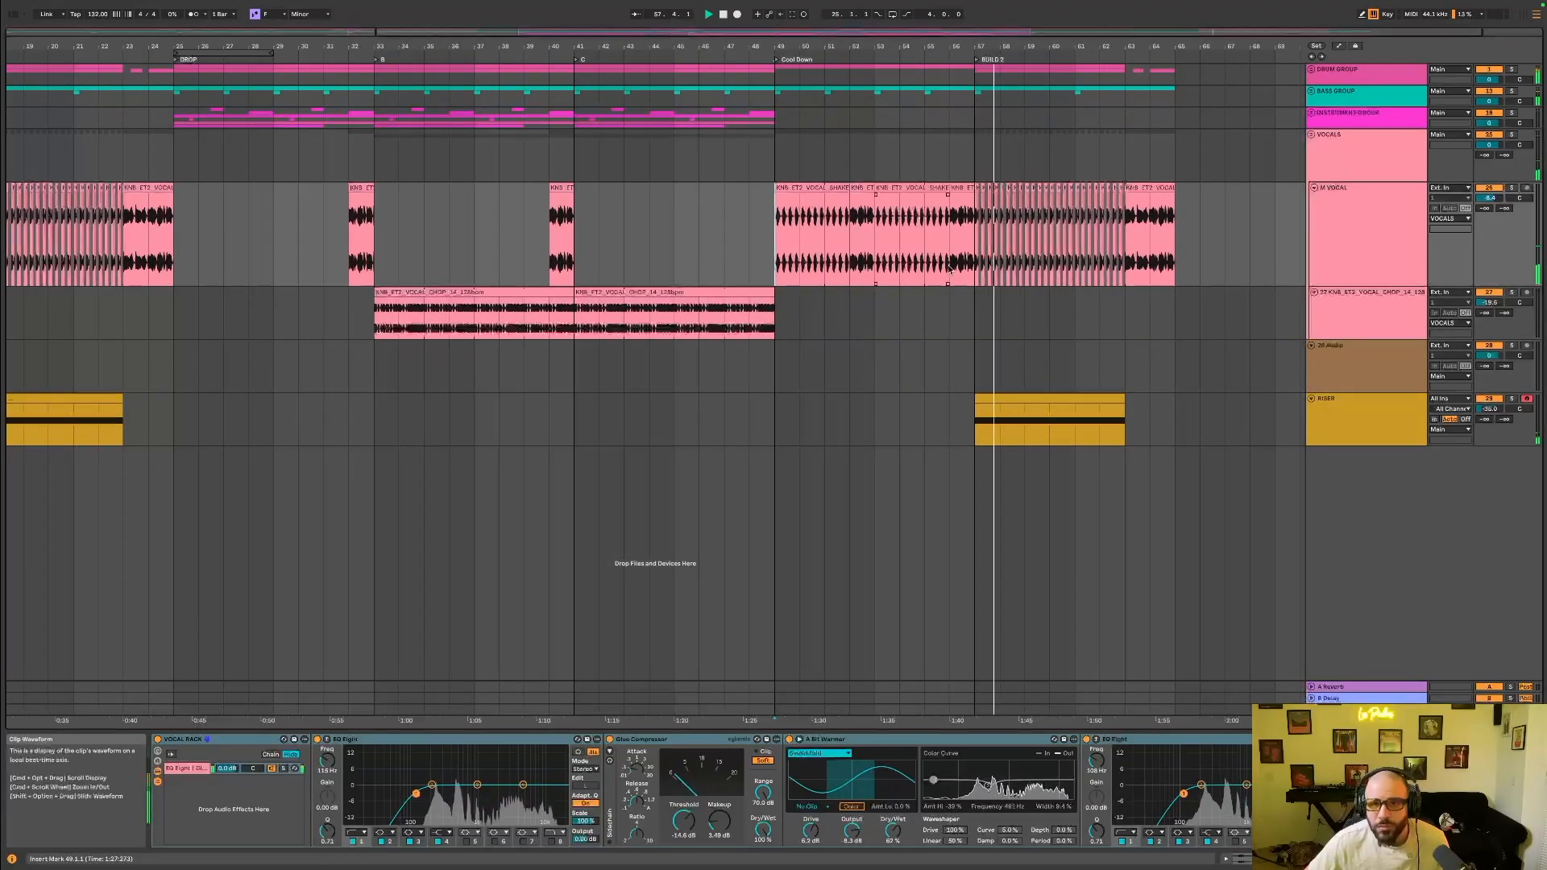
left_click(872, 239)
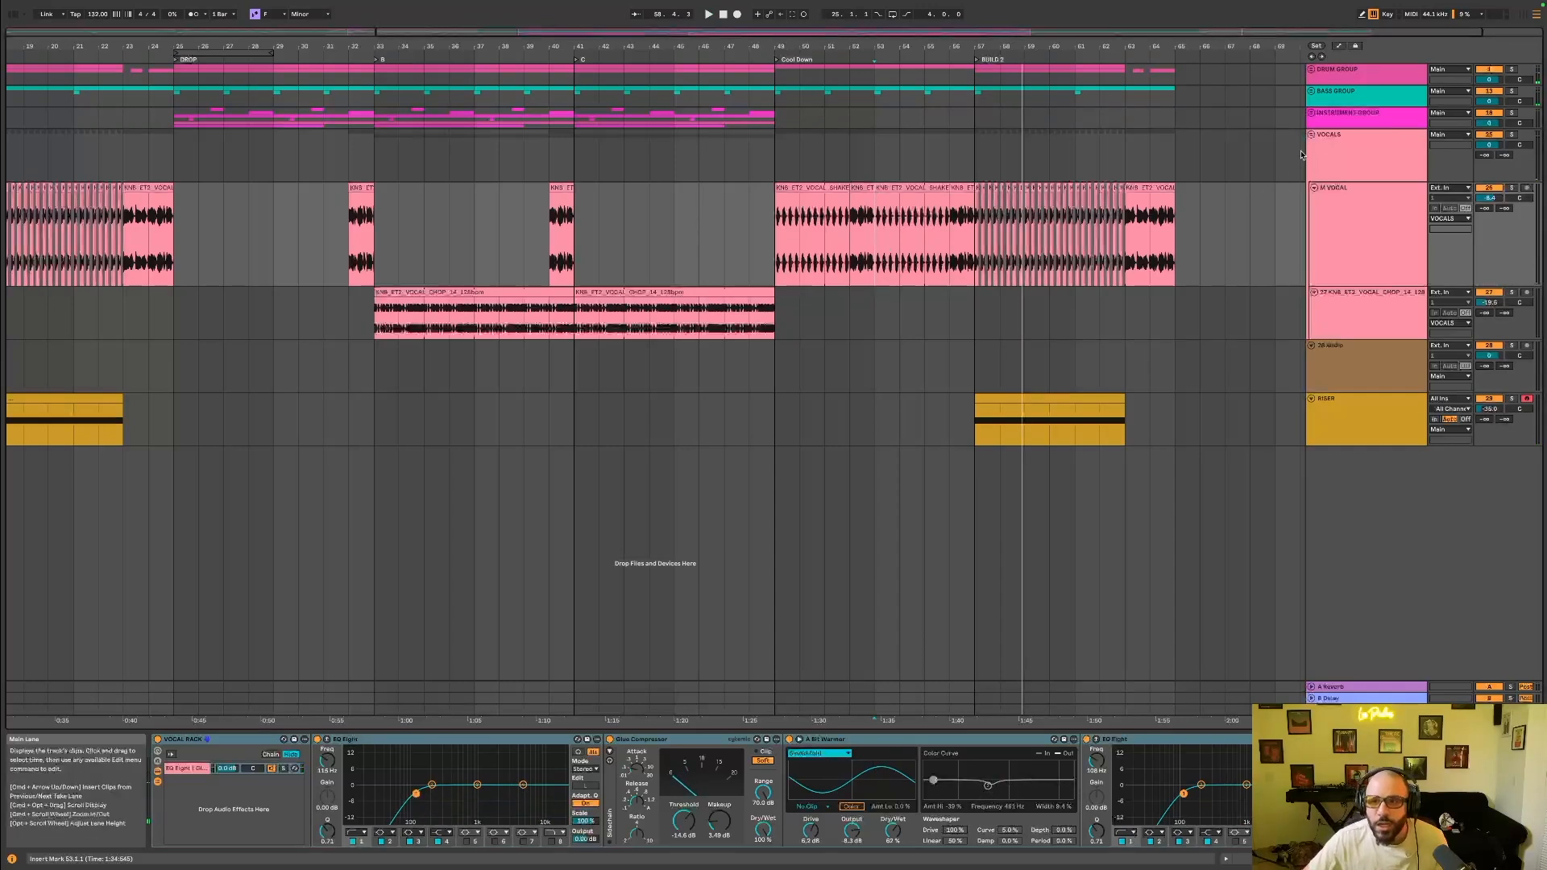
Unfold the drum group and inspect the kick's EQ Eight on/off automation around the BUILD 2 section.
left_click_drag(1085, 33, 1017, 51)
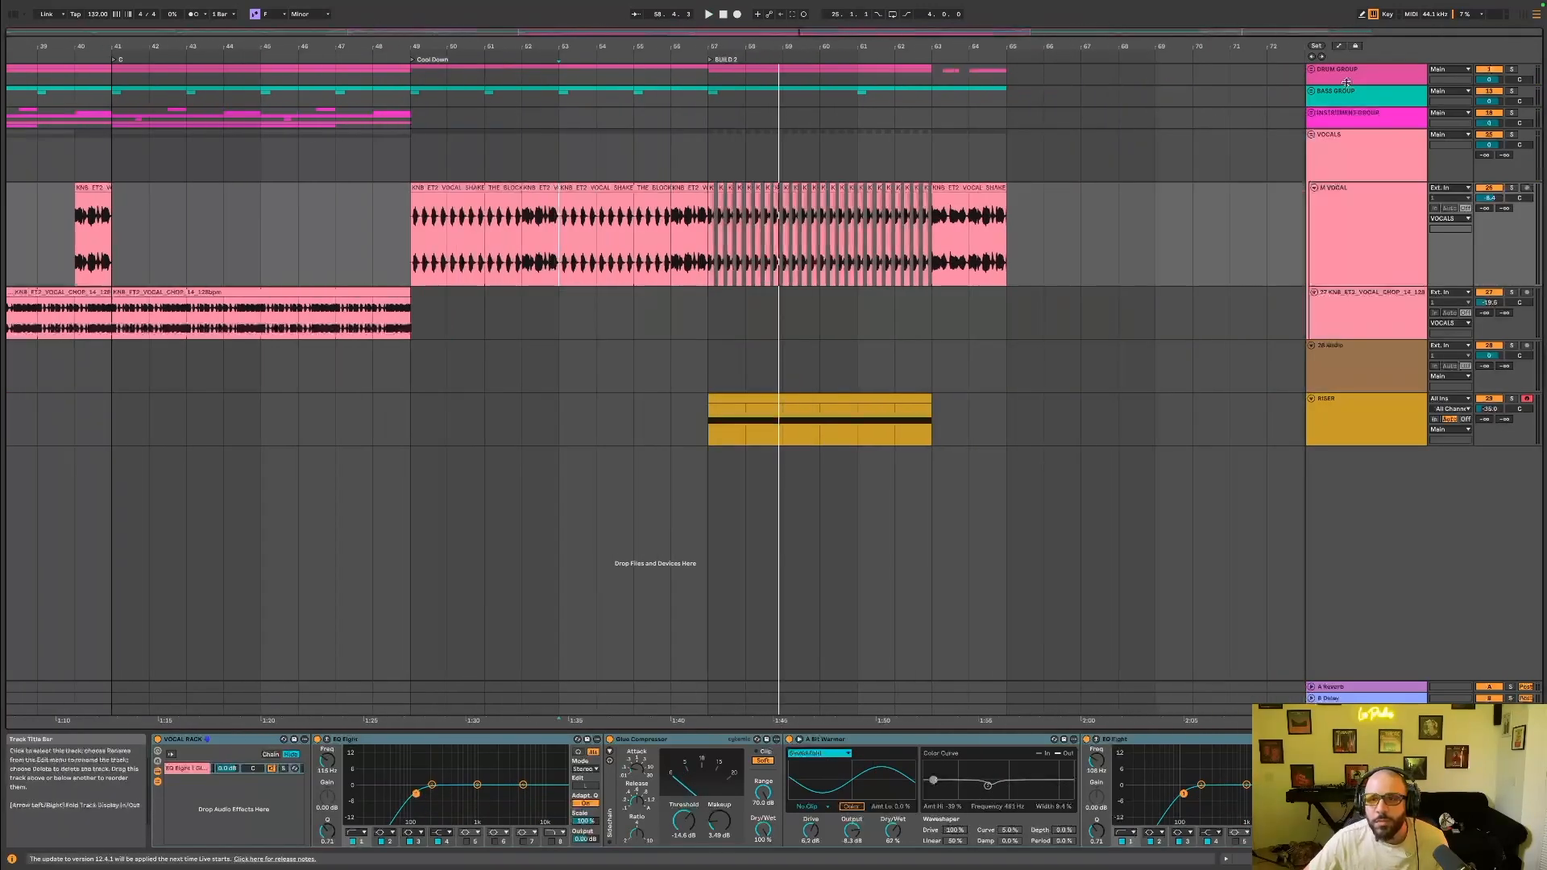
left_click(1310, 69)
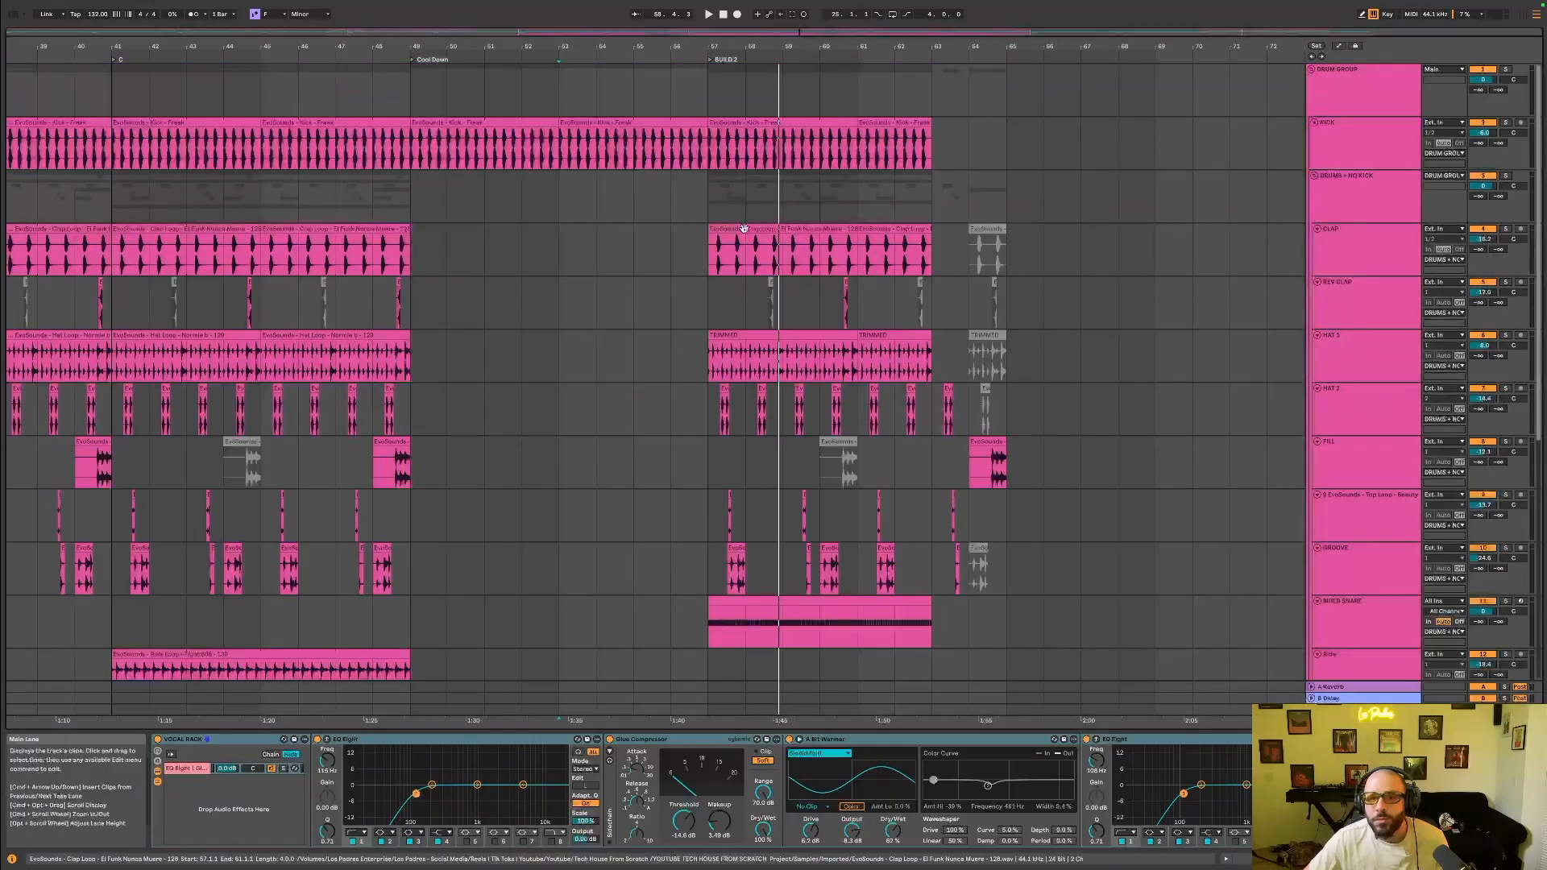
left_click(758, 146)
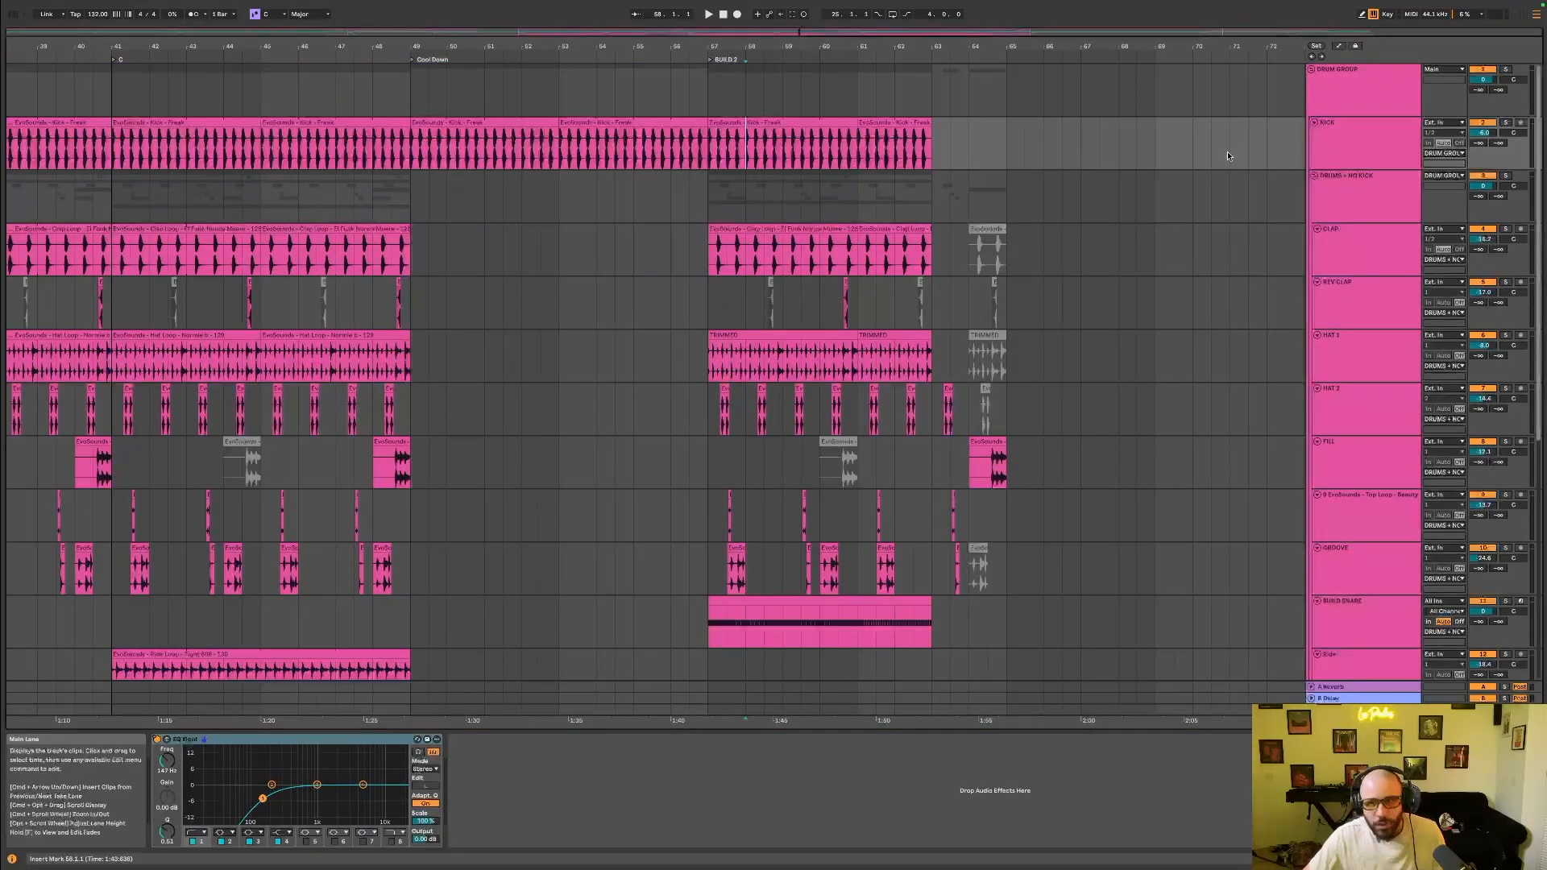
left_click(1373, 132)
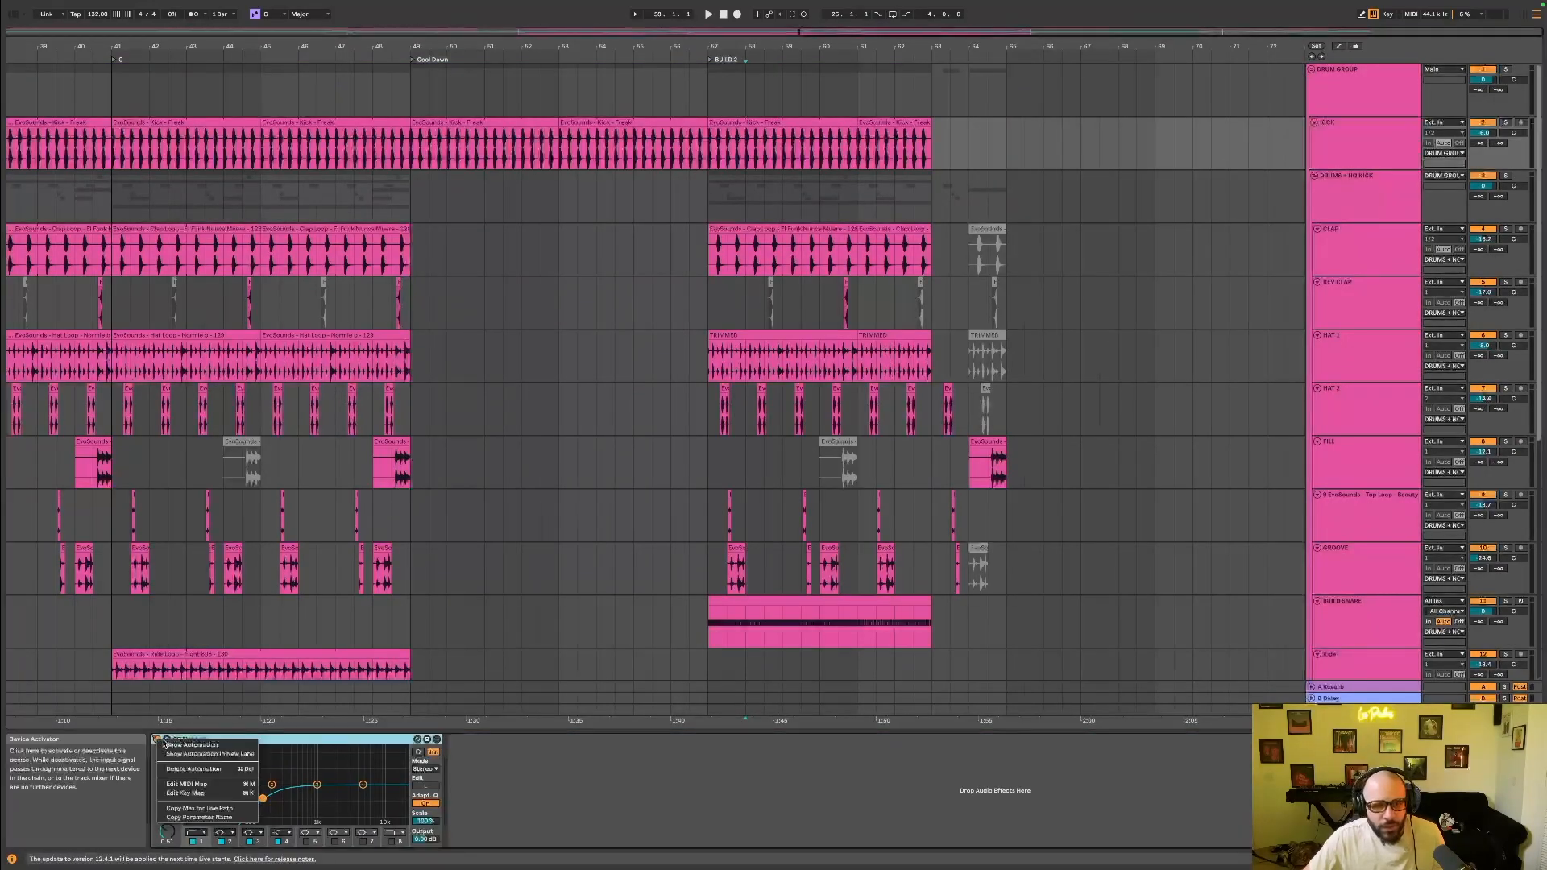
key("a")
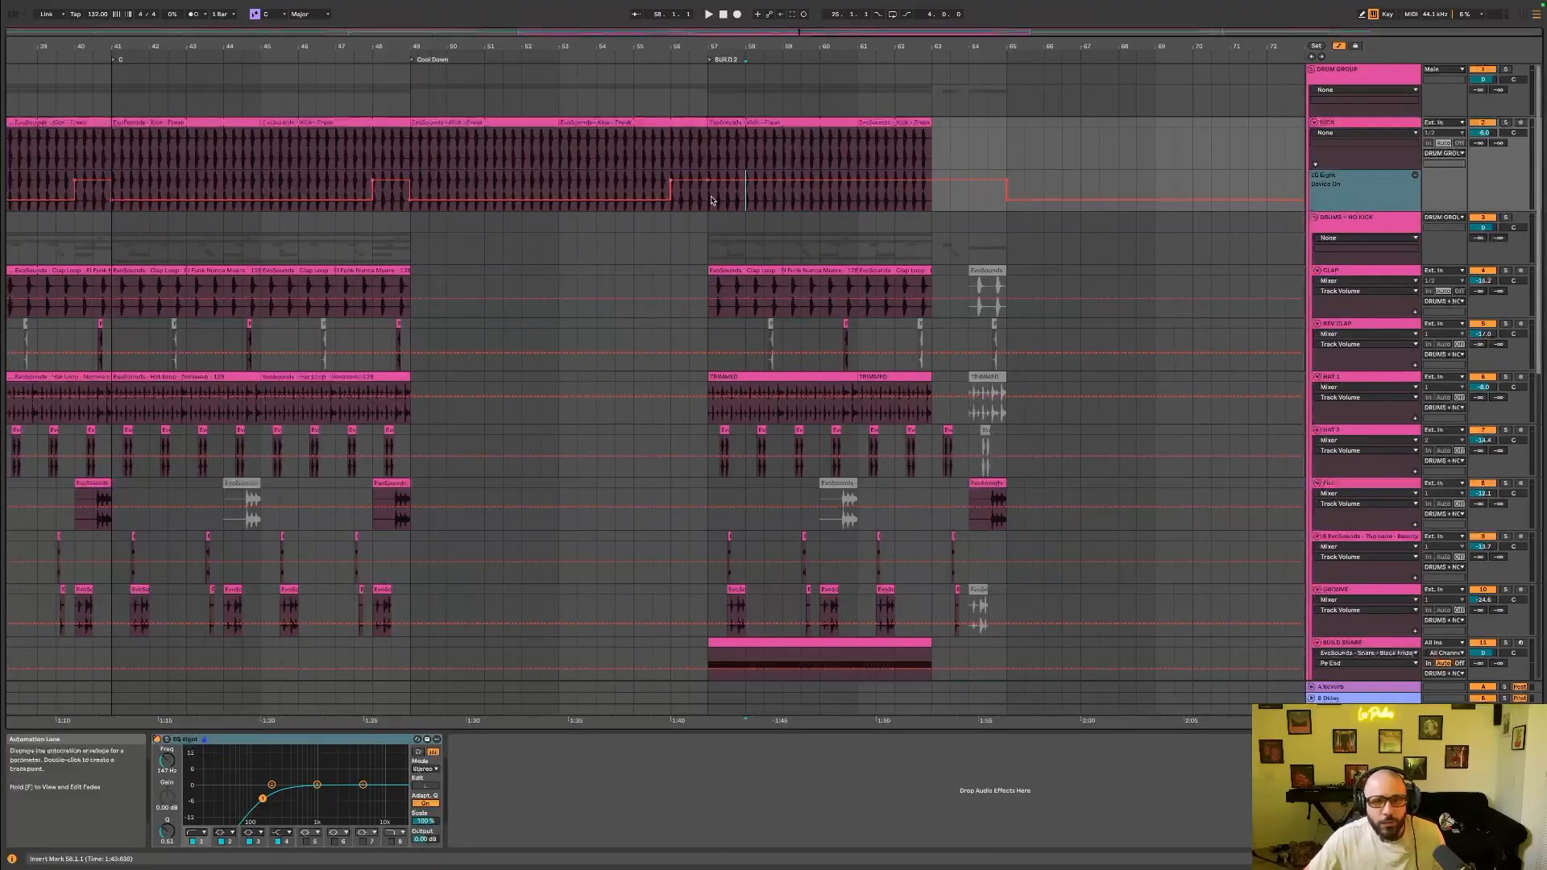
scroll(712, 203, "down", 2)
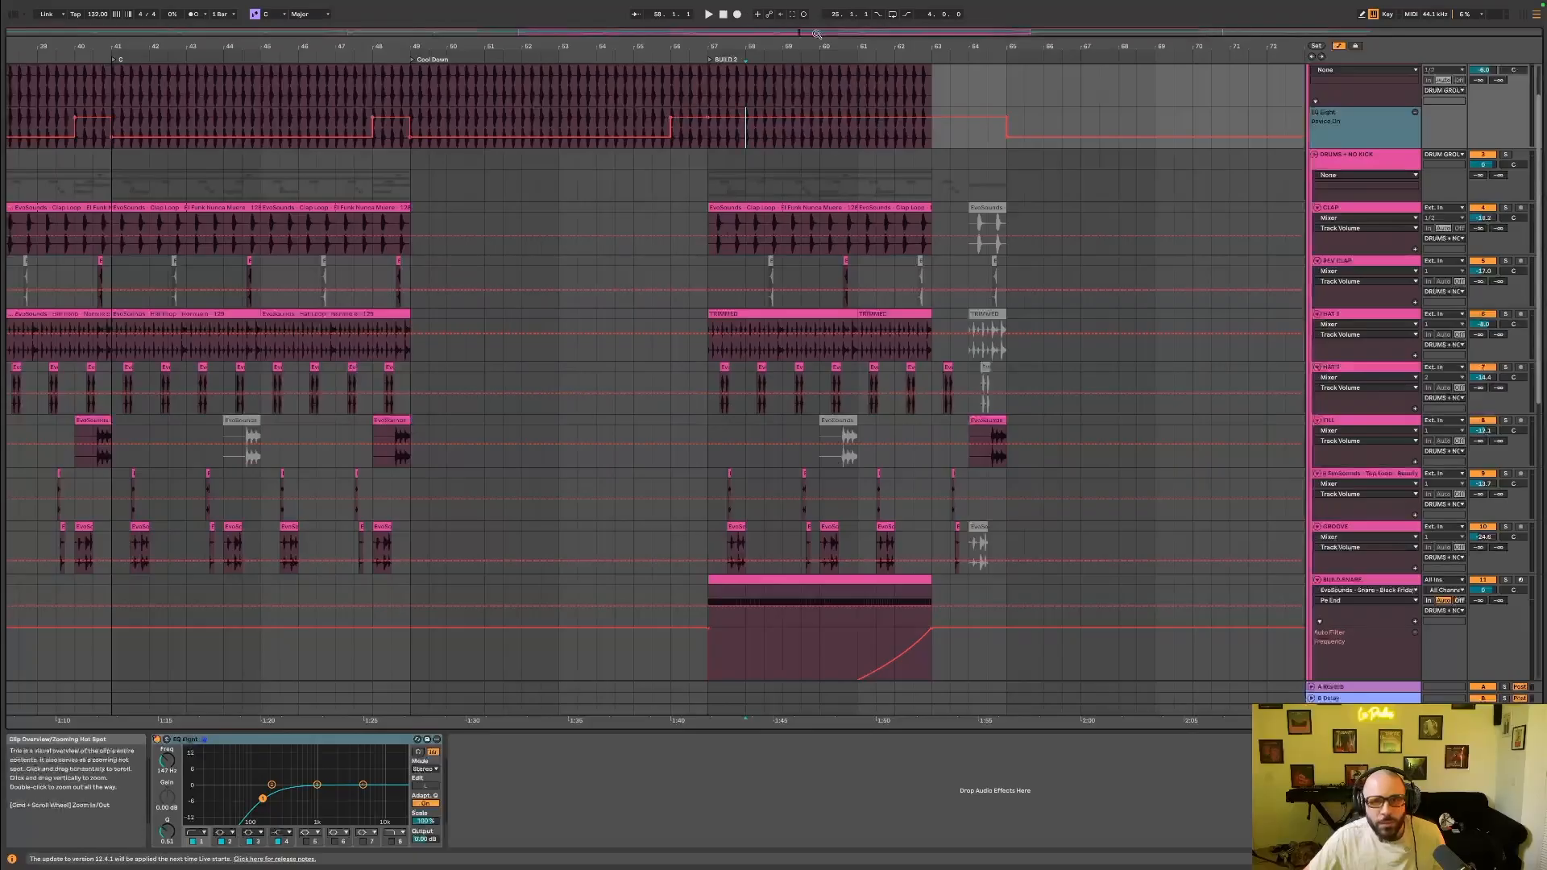
left_click_drag(804, 36, 708, 36)
scroll(777, 176, "down", 1)
key("a")
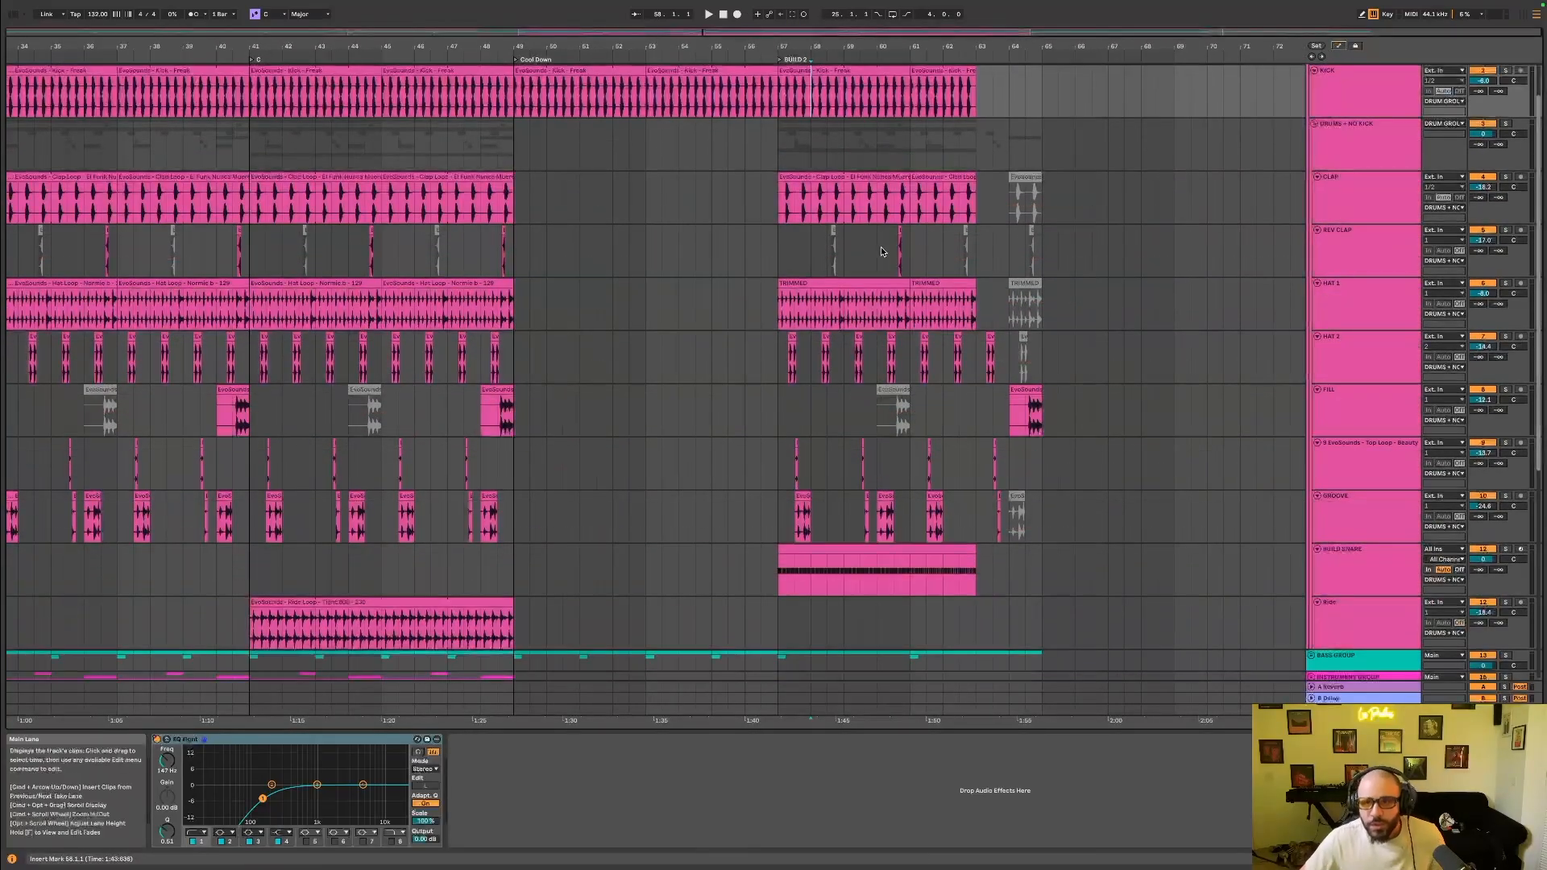
Review the non-kick drum tracks in the BUILD 2 section and check the tracks inside the bass group.
scroll(882, 251, "down", 1)
scroll(881, 252, "down", 6)
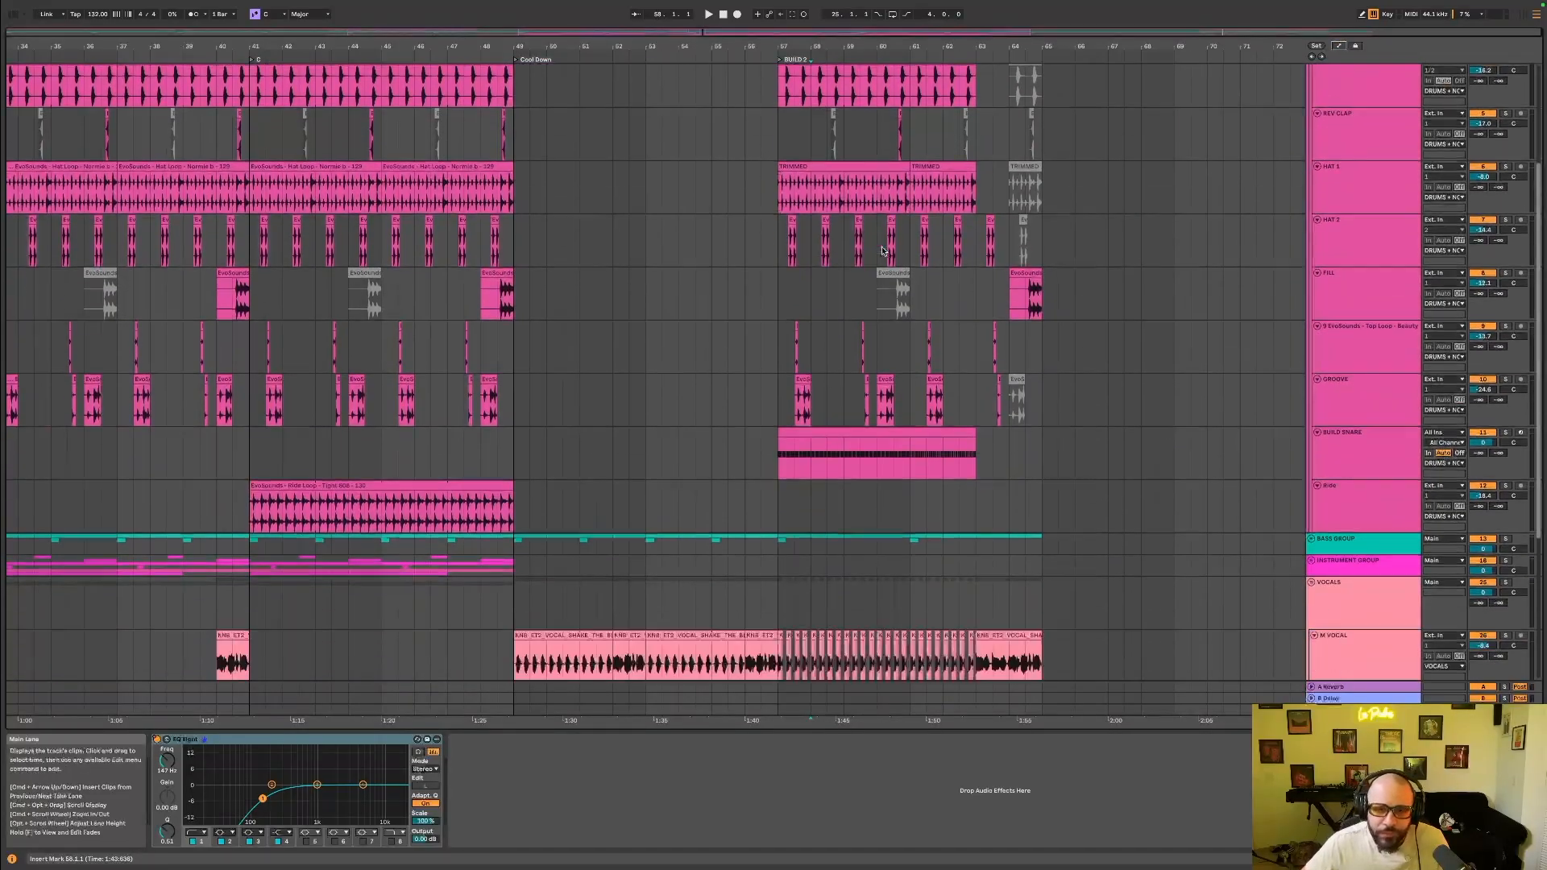
scroll(913, 260, "up", 3)
scroll(912, 256, "up", 10)
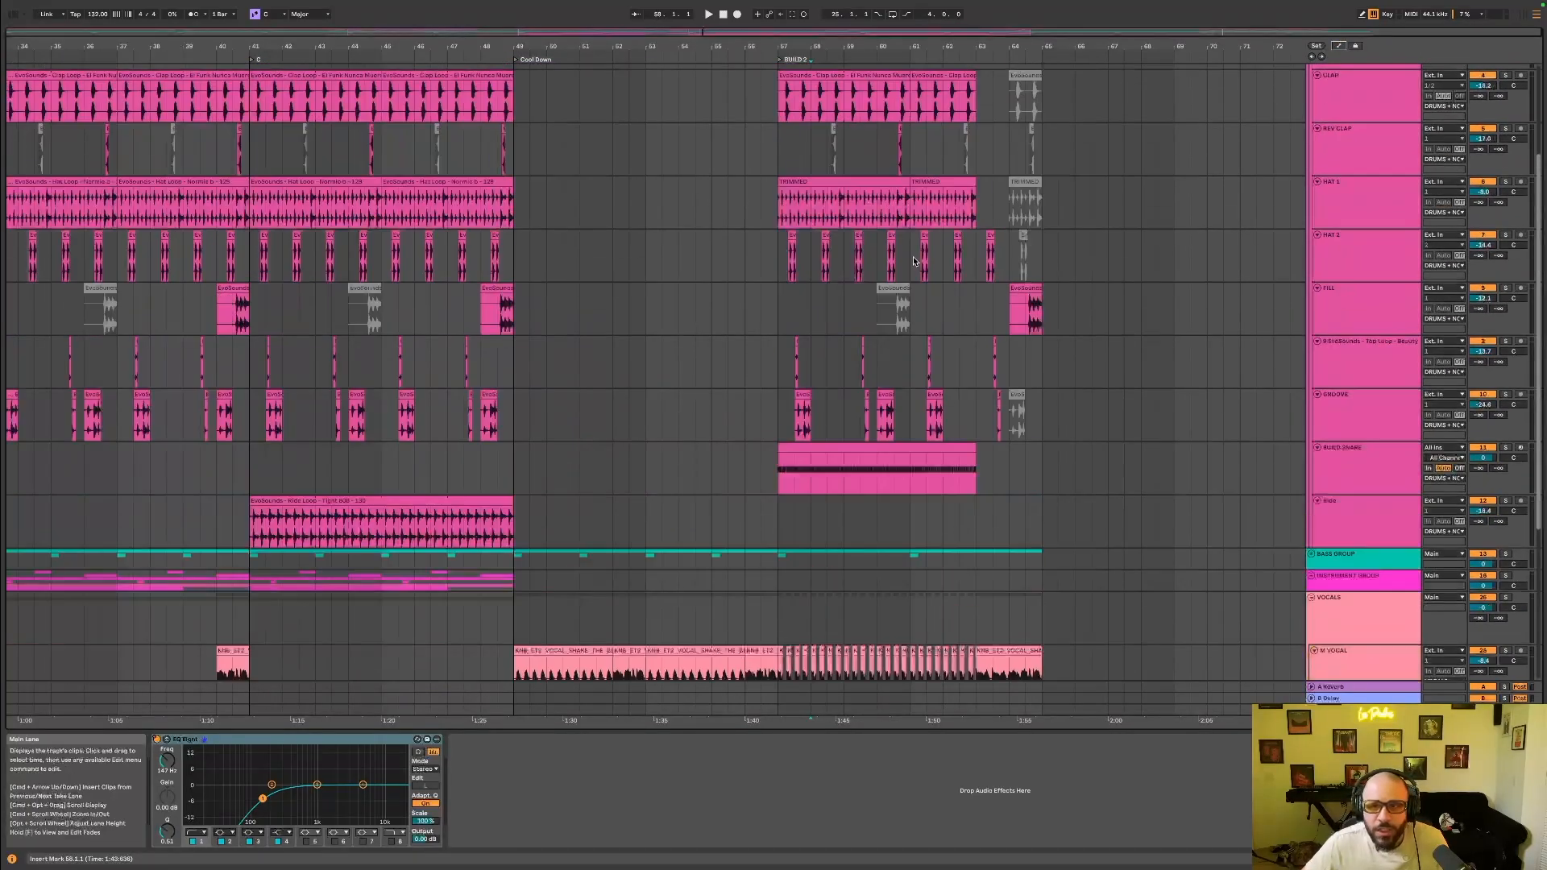
left_click(1362, 190)
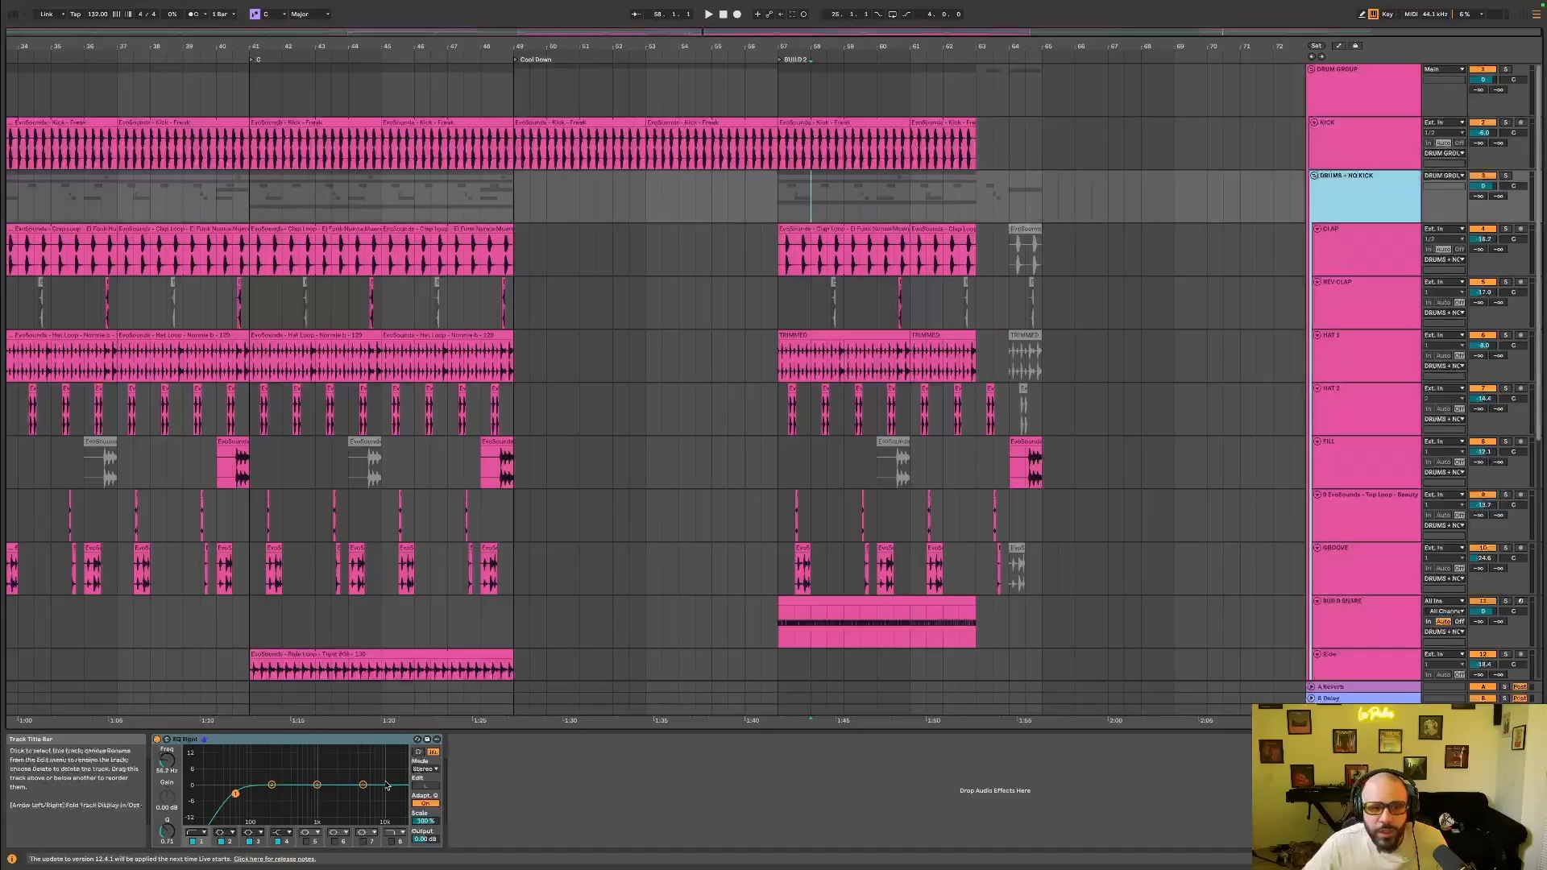
left_click(797, 256)
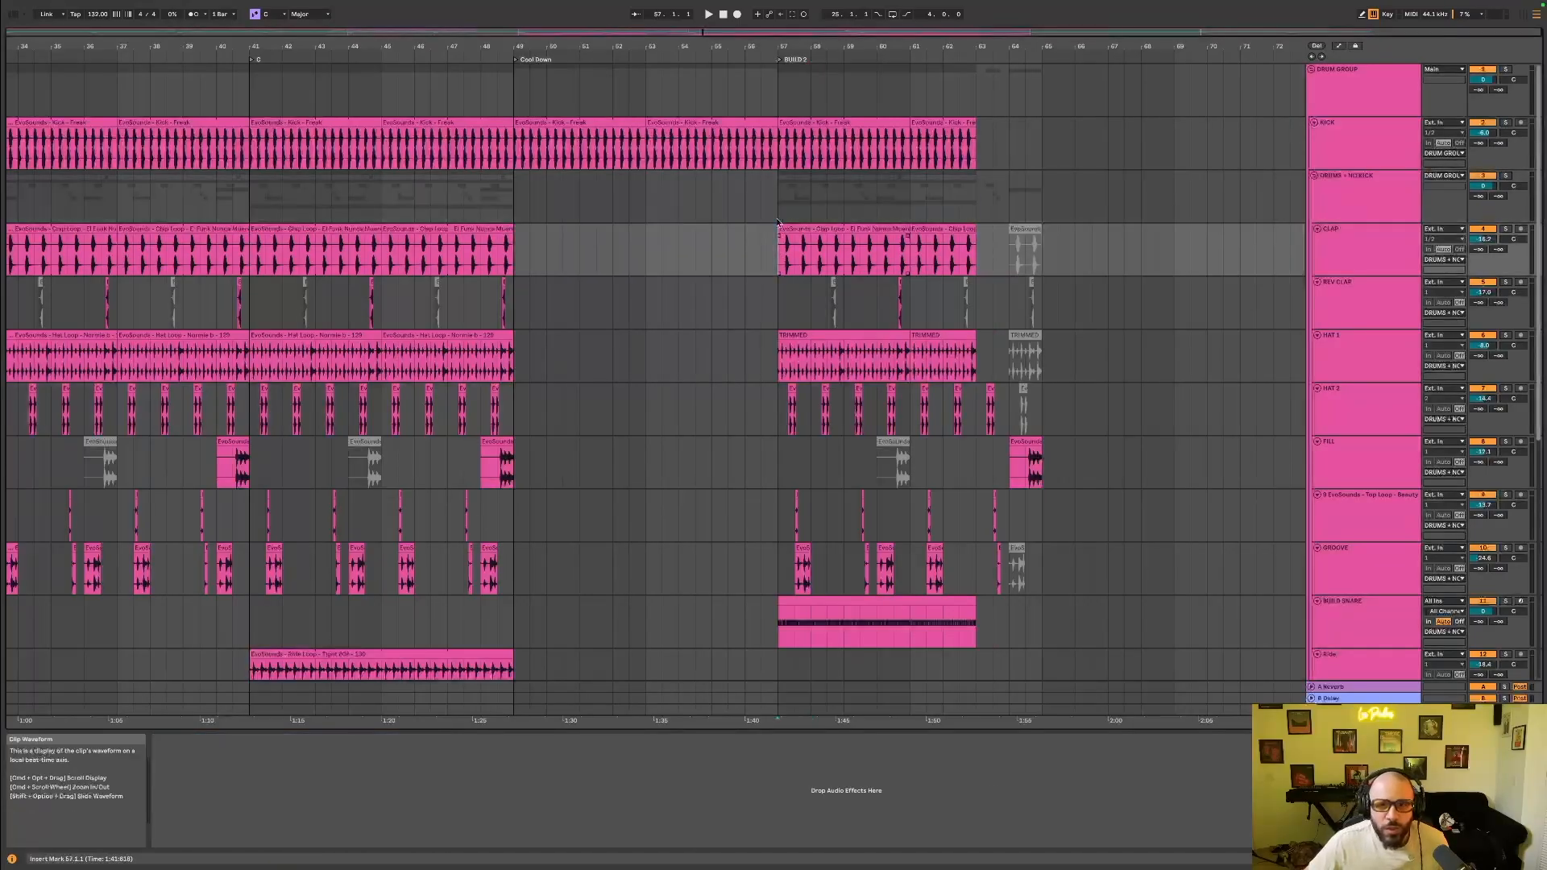
left_click(780, 206)
left_click(799, 230)
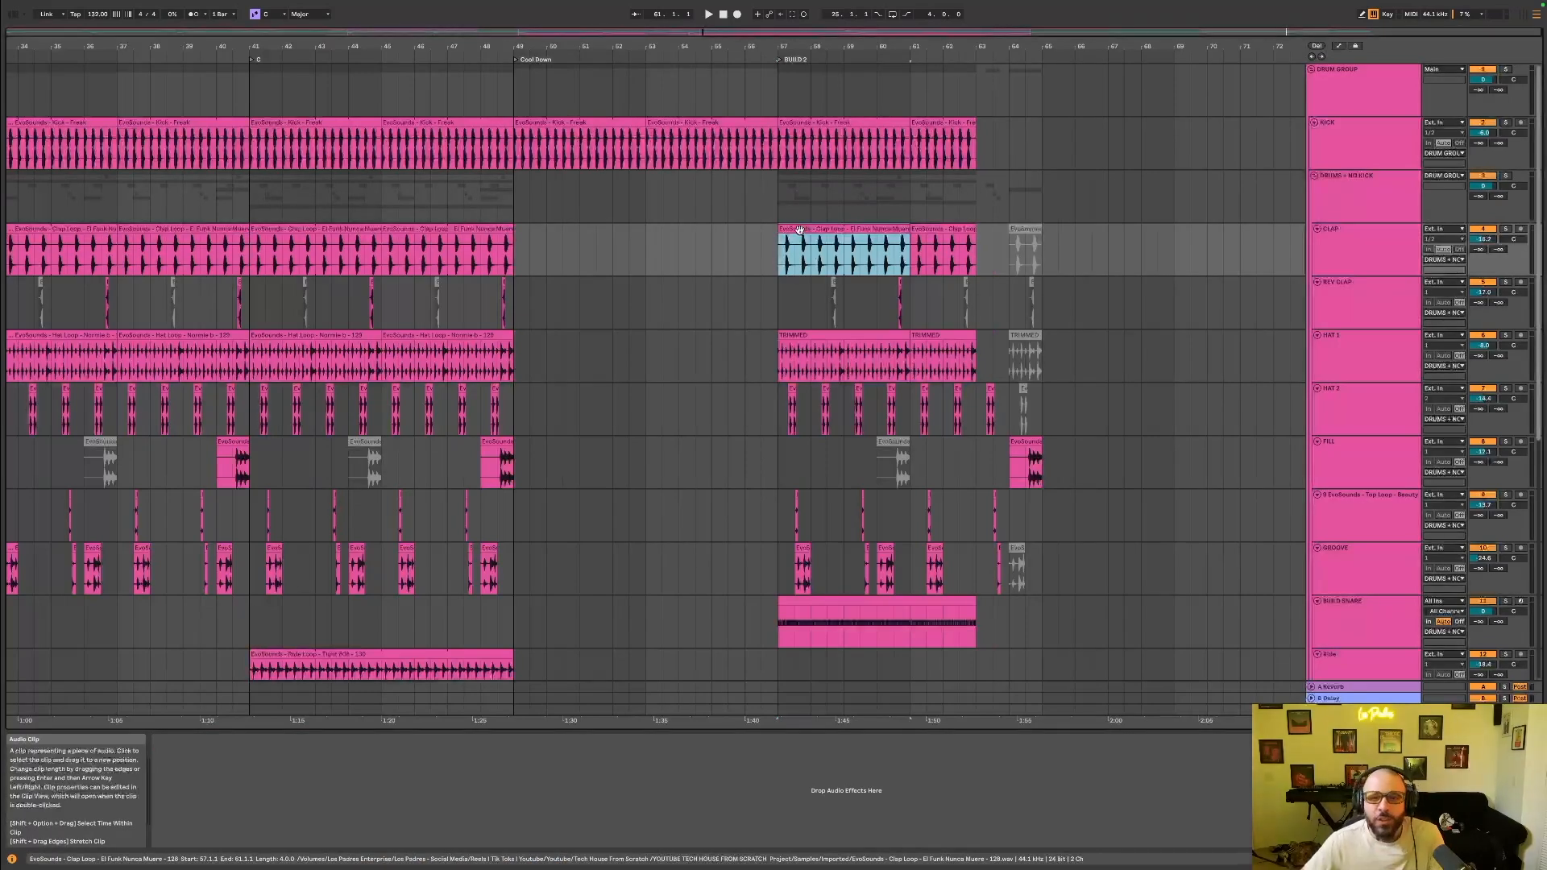
scroll(799, 230, "down", 10)
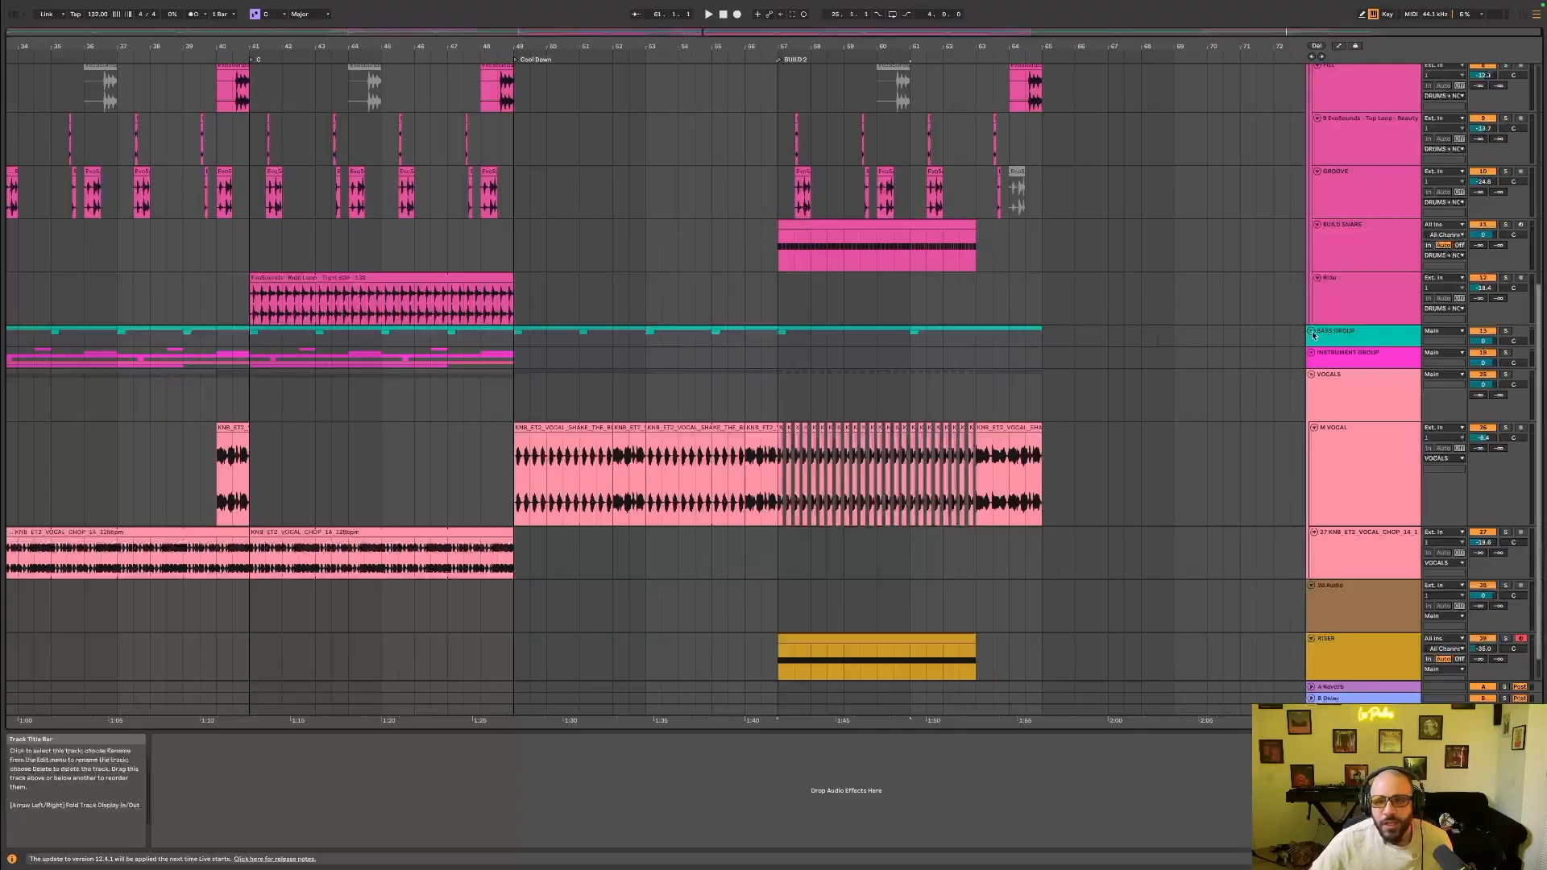
left_click(1311, 336)
scroll(1333, 348, "down", 2)
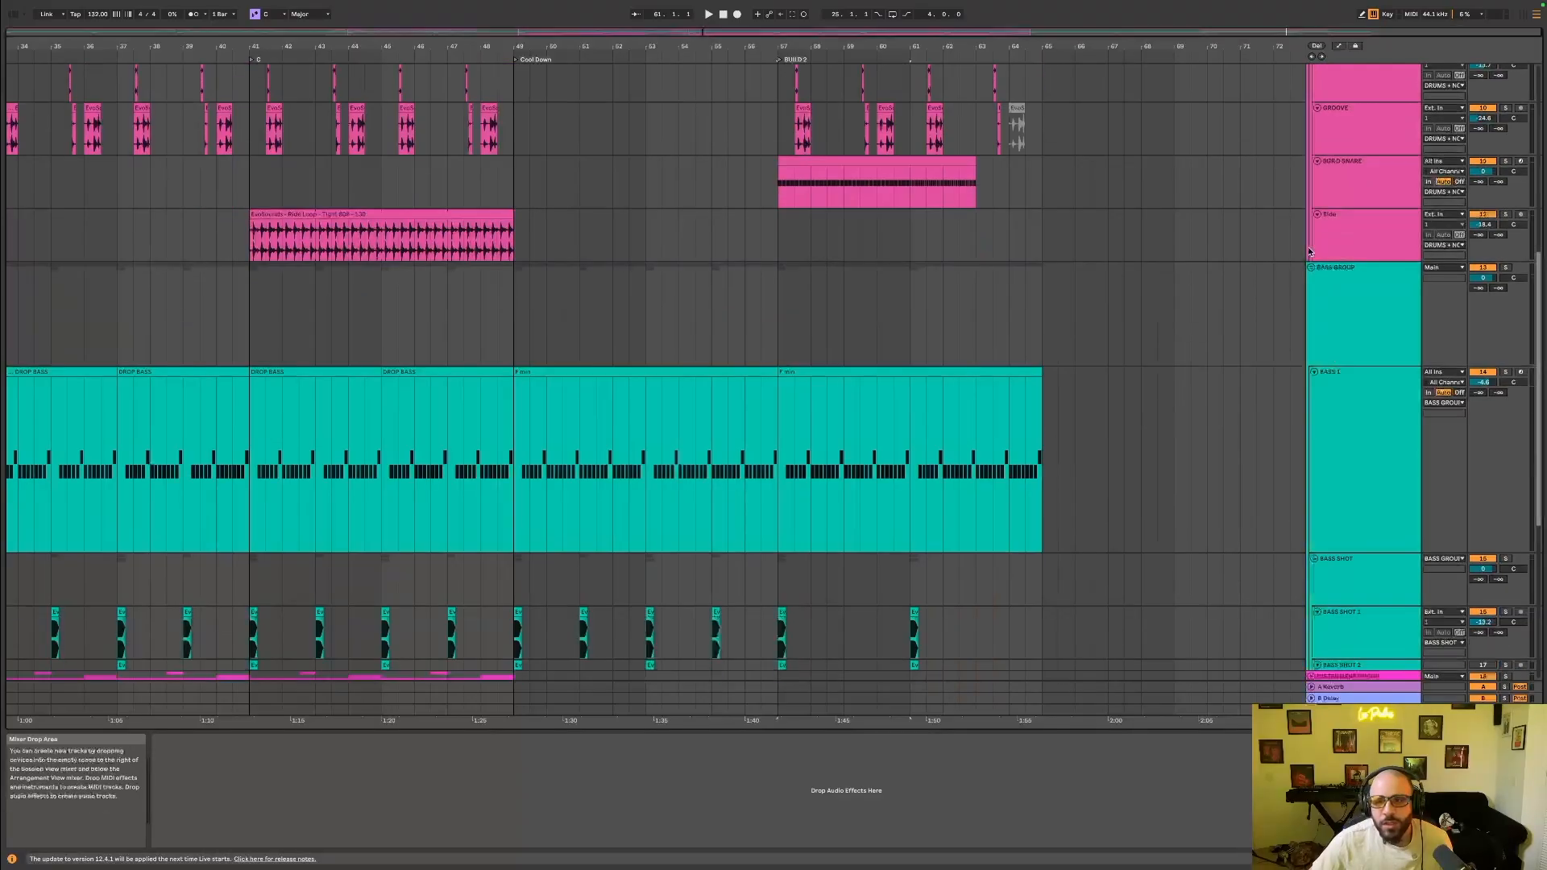
left_click(1312, 269)
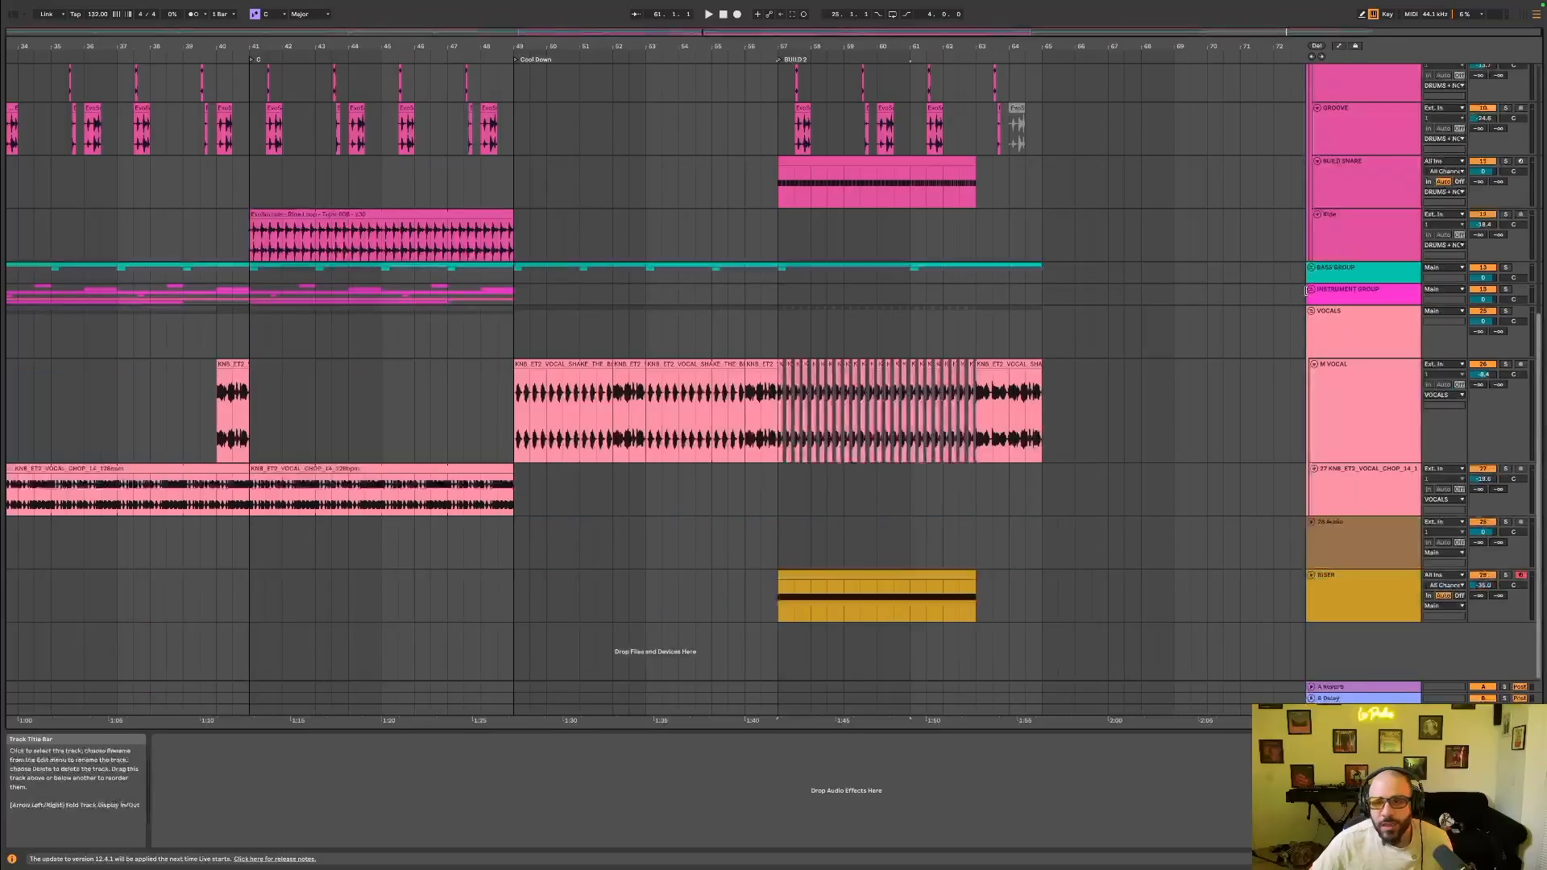
Unfold the instrument group and insert a new MIDI track below its last synth loop track.
left_click(1311, 290)
scroll(1321, 314, "down", 2)
scroll(1345, 370, "down", 1)
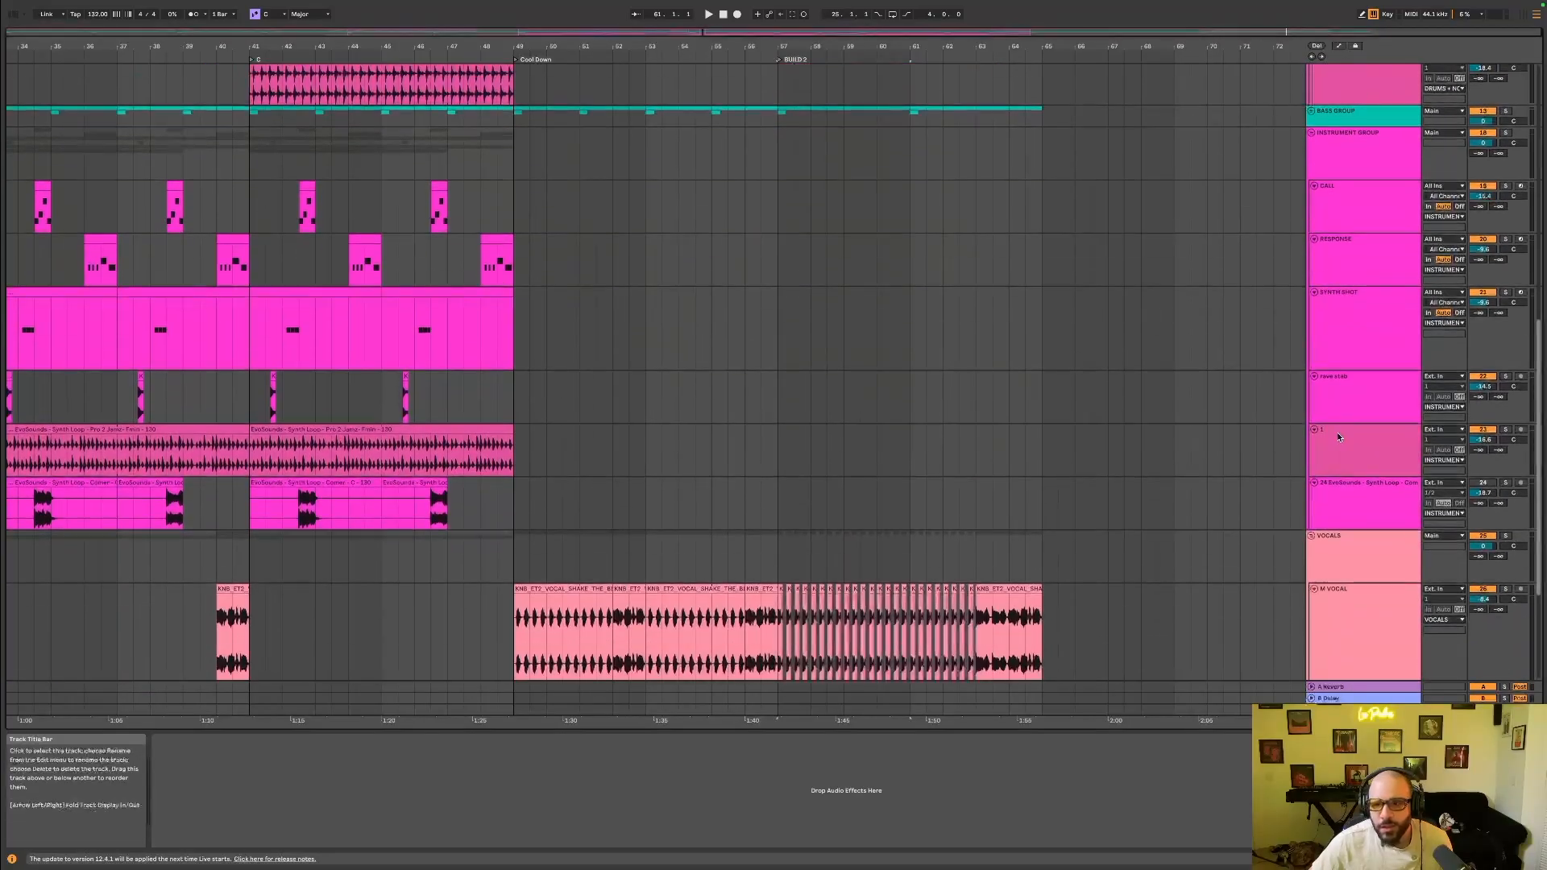
right_click(1345, 514)
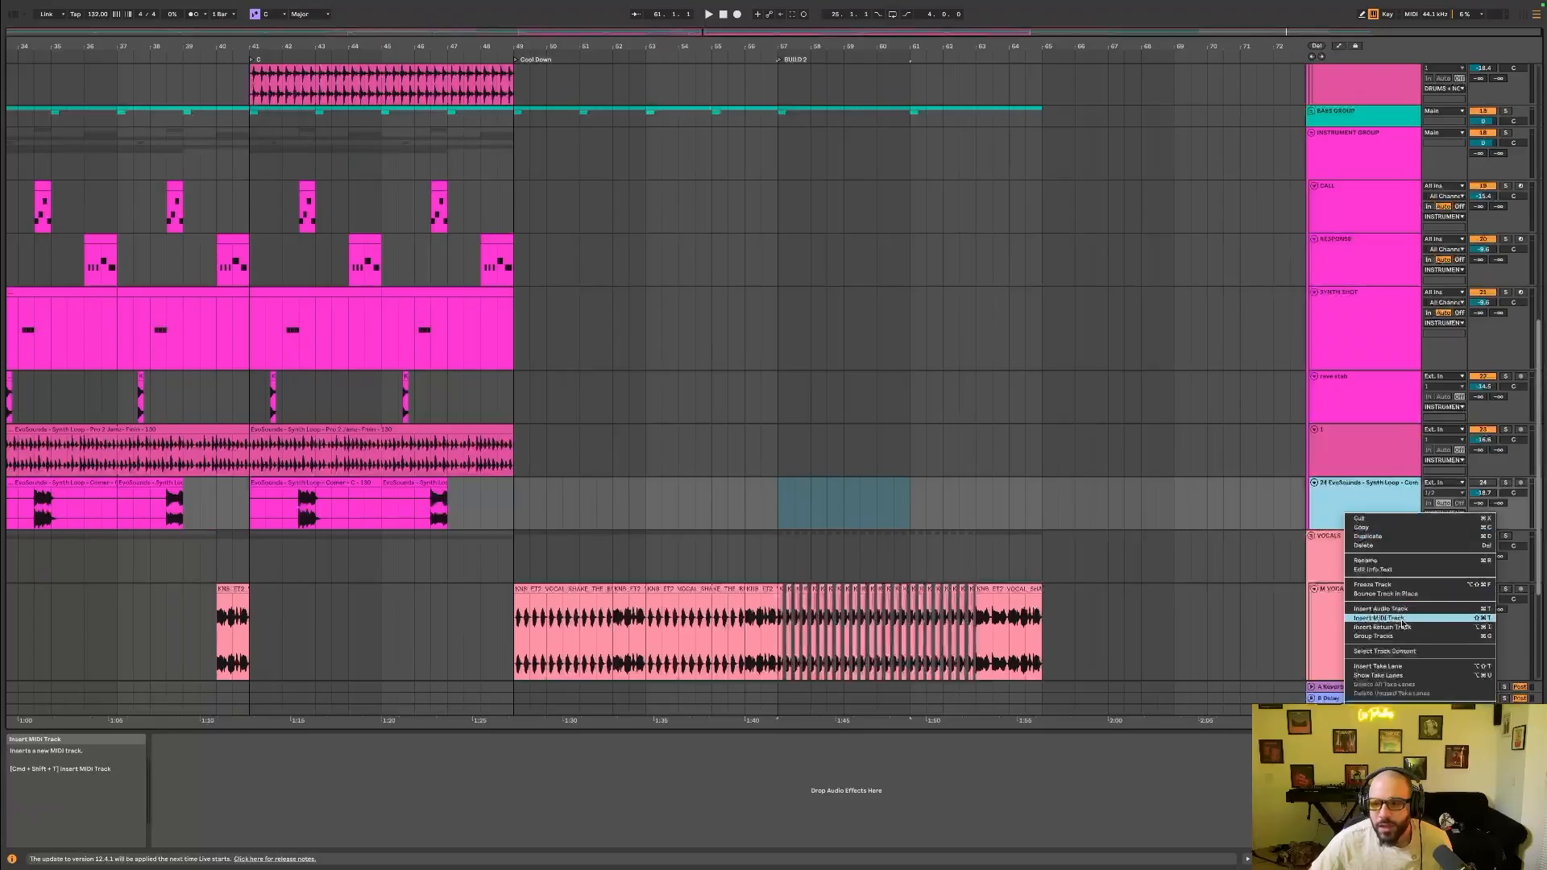
left_click(1406, 617)
left_click(1365, 495)
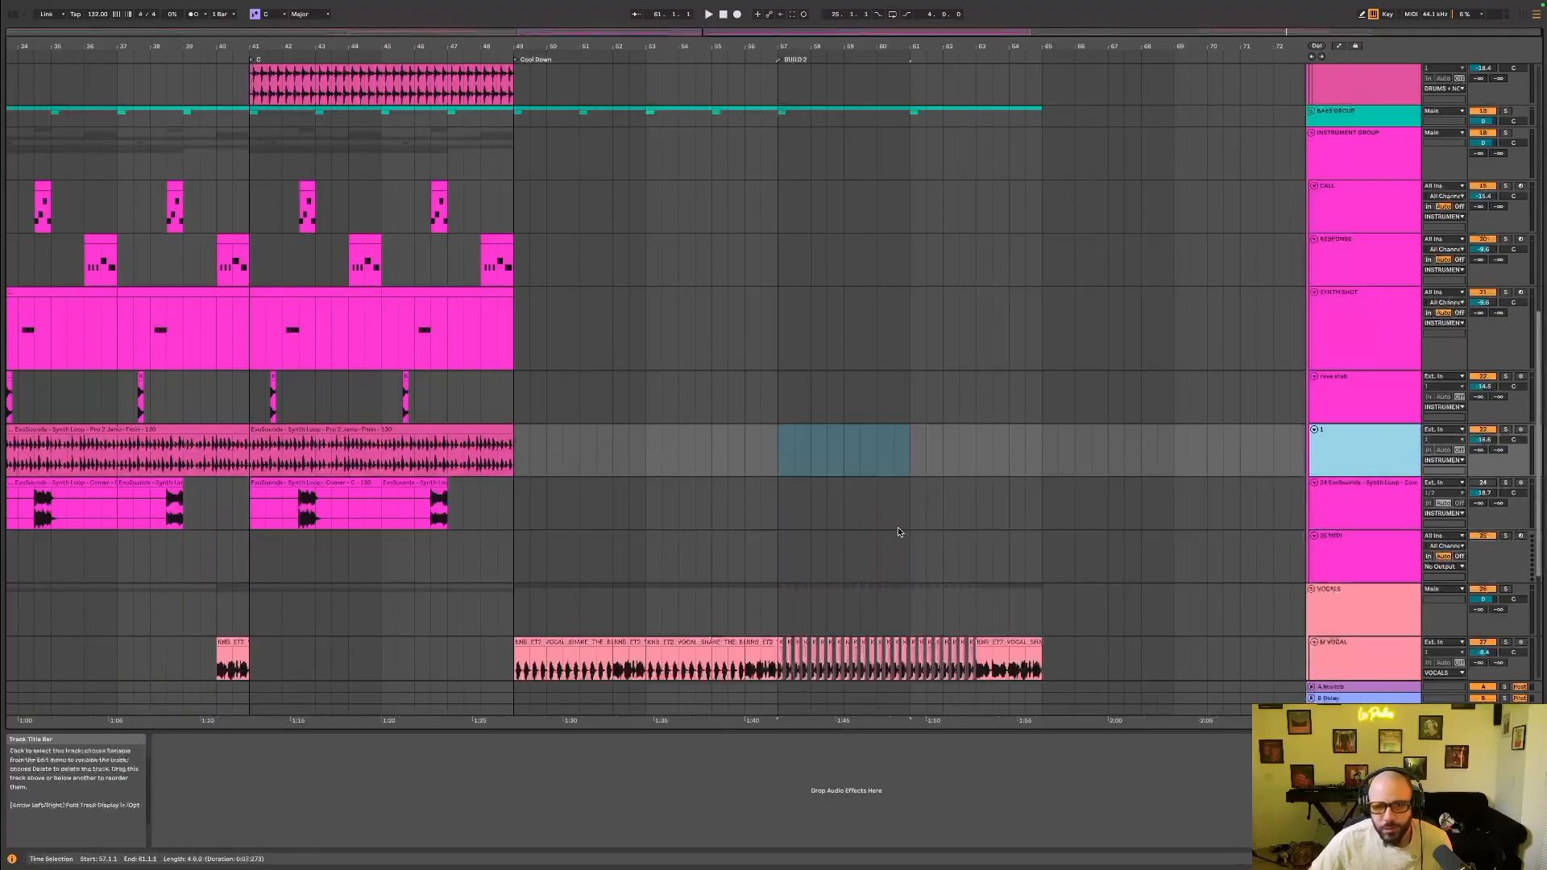
Copy the Serum 2 instrument from the SYNTH SHOT track onto the new MIDI track.
left_click(613, 322)
left_click(167, 758)
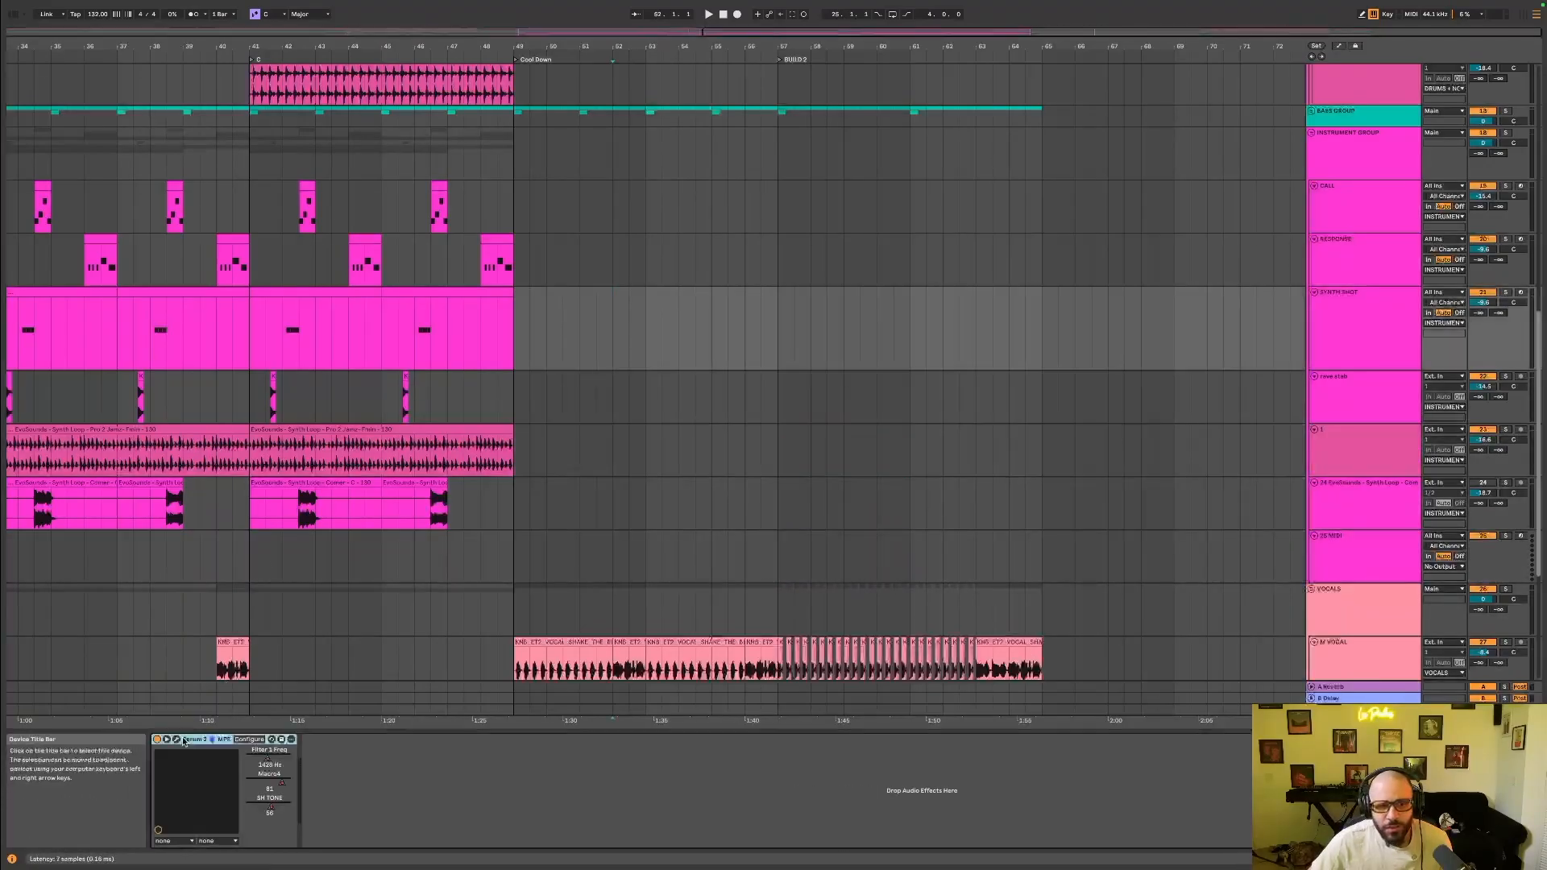
left_click(1339, 545)
left_click(333, 807)
key("super+v")
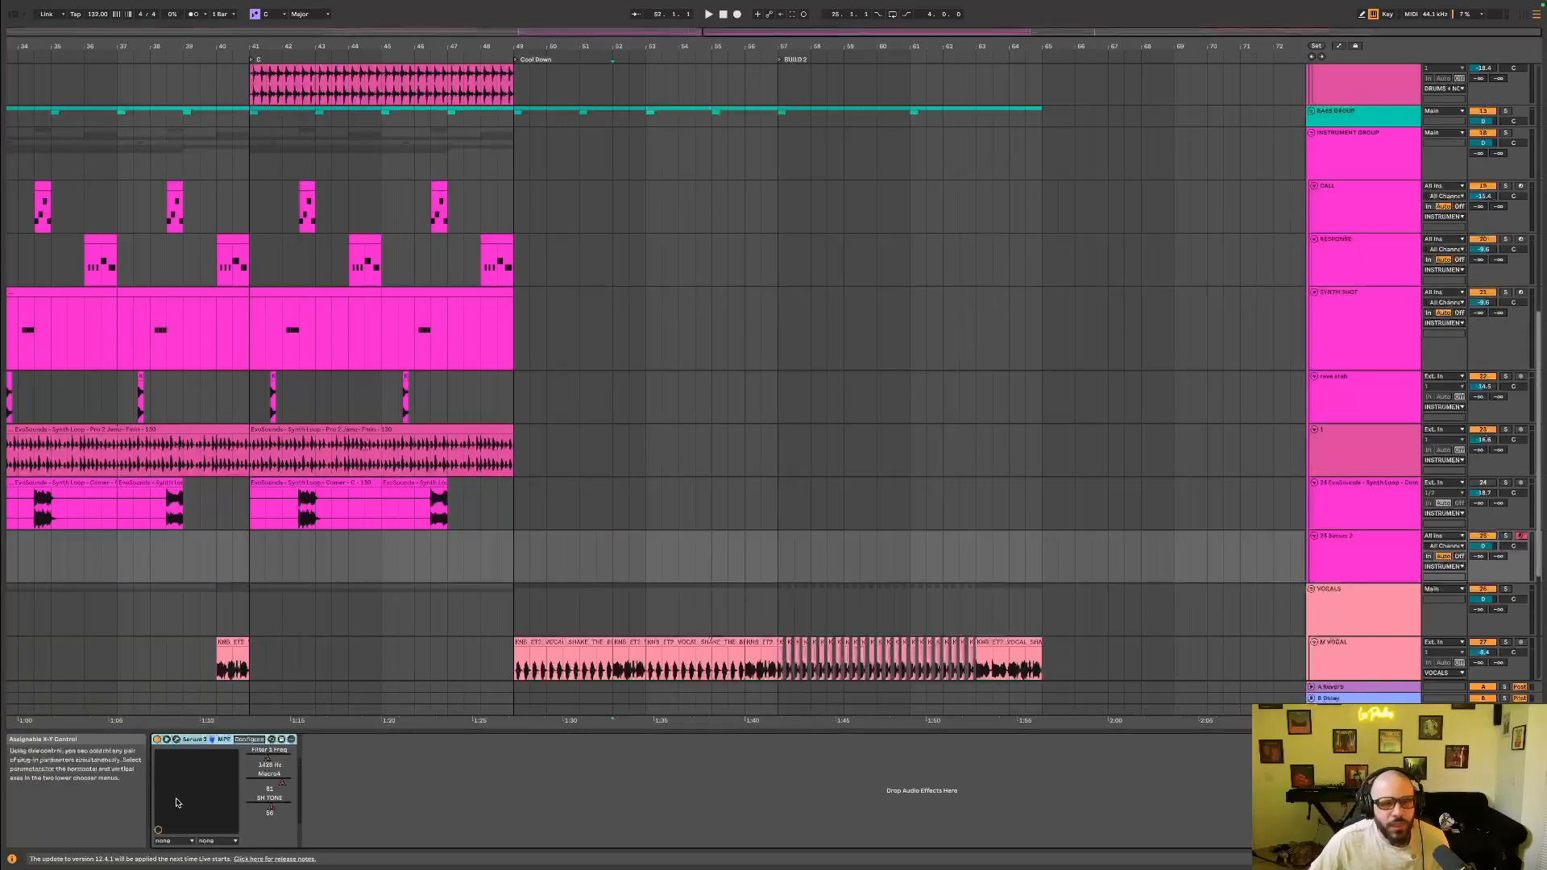
Load the SL - Tunnel Vision [Kick + Bass] preset from KNB Electro Tech Vol. 2 into the new track's Serum 2.
left_click(176, 740)
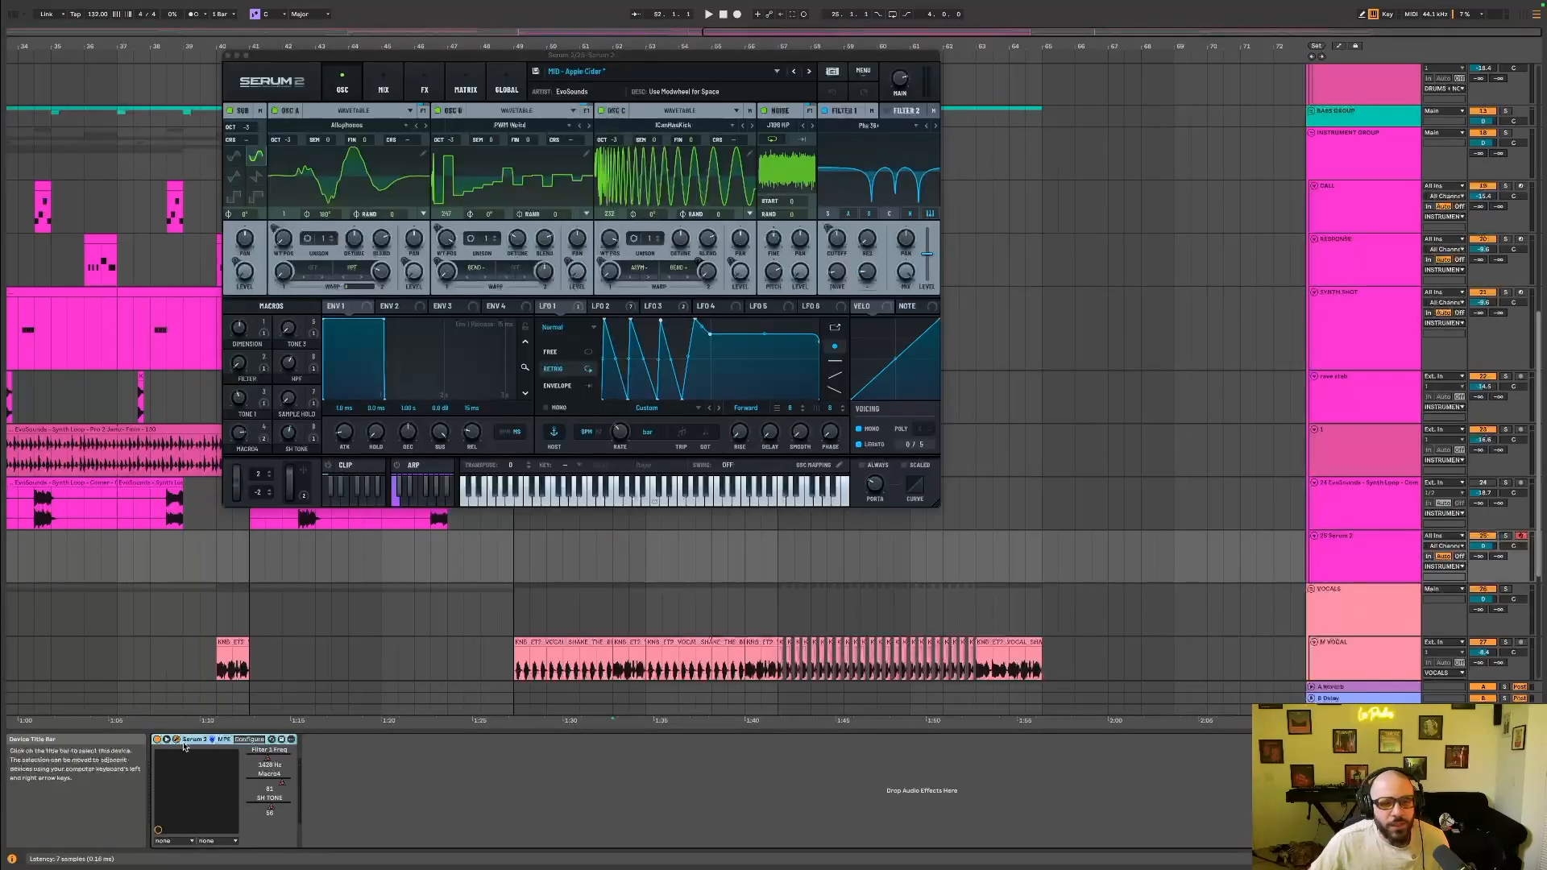
left_click(574, 73)
mouse_move(612, 101)
mouse_move(818, 114)
mouse_move(900, 129)
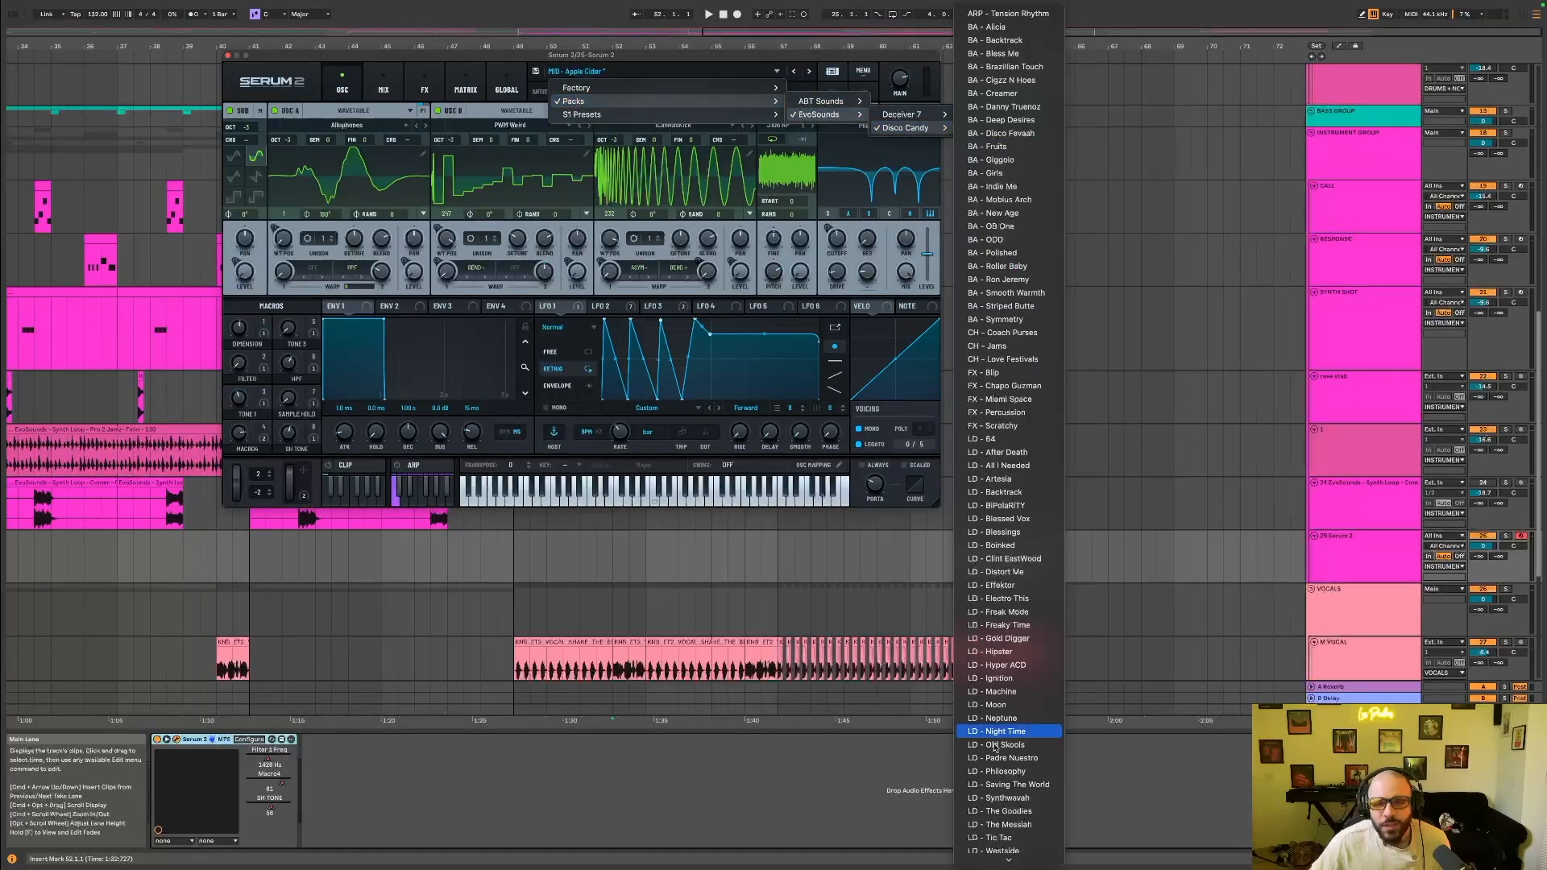
scroll(1015, 849, "down", 10)
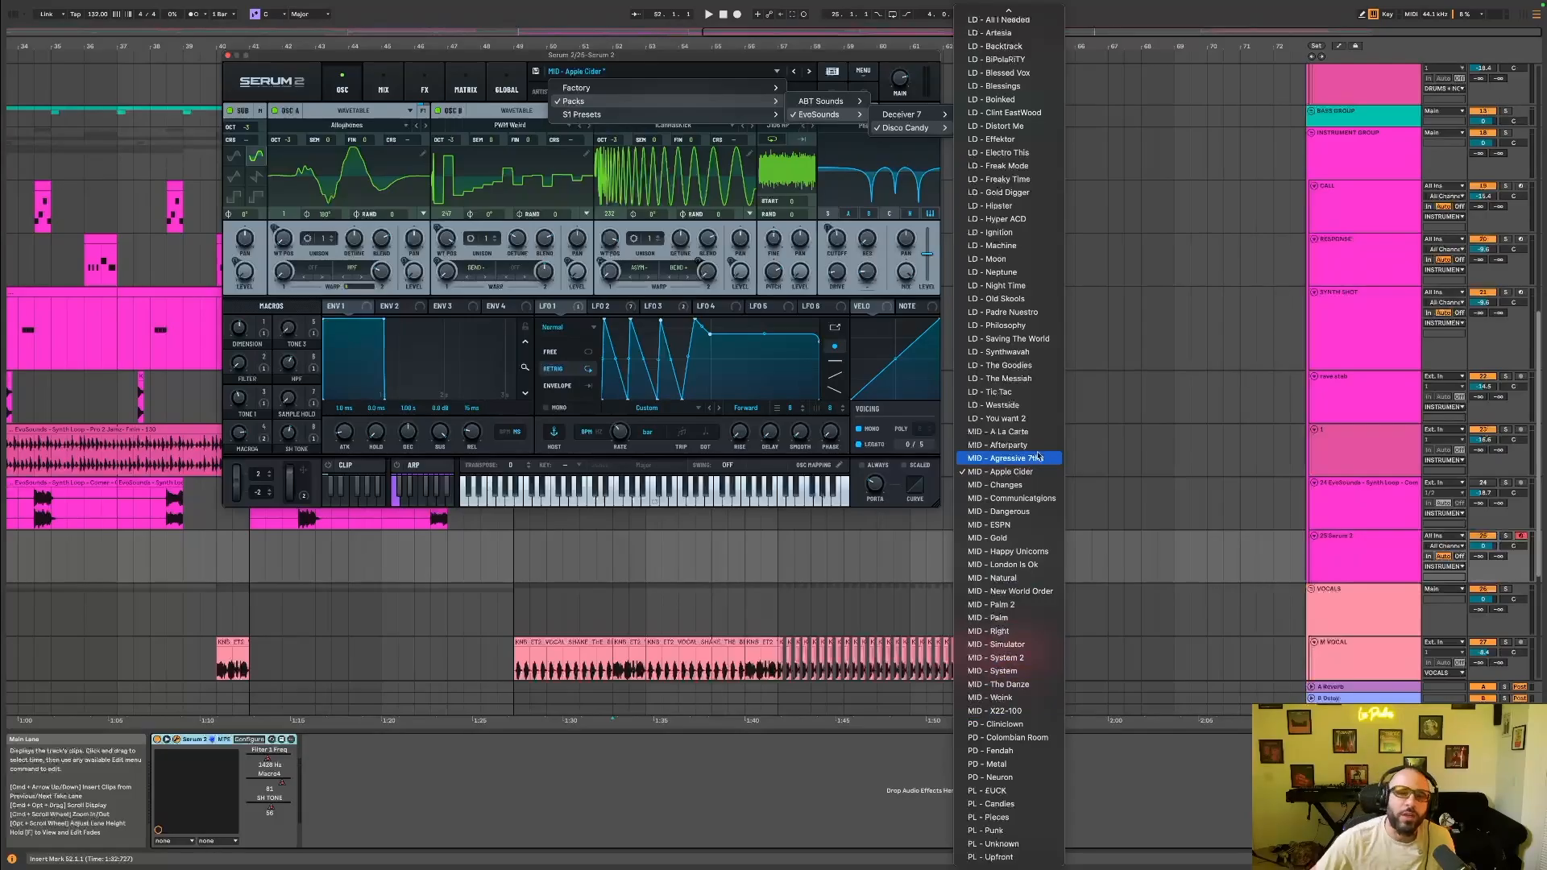
mouse_move(659, 91)
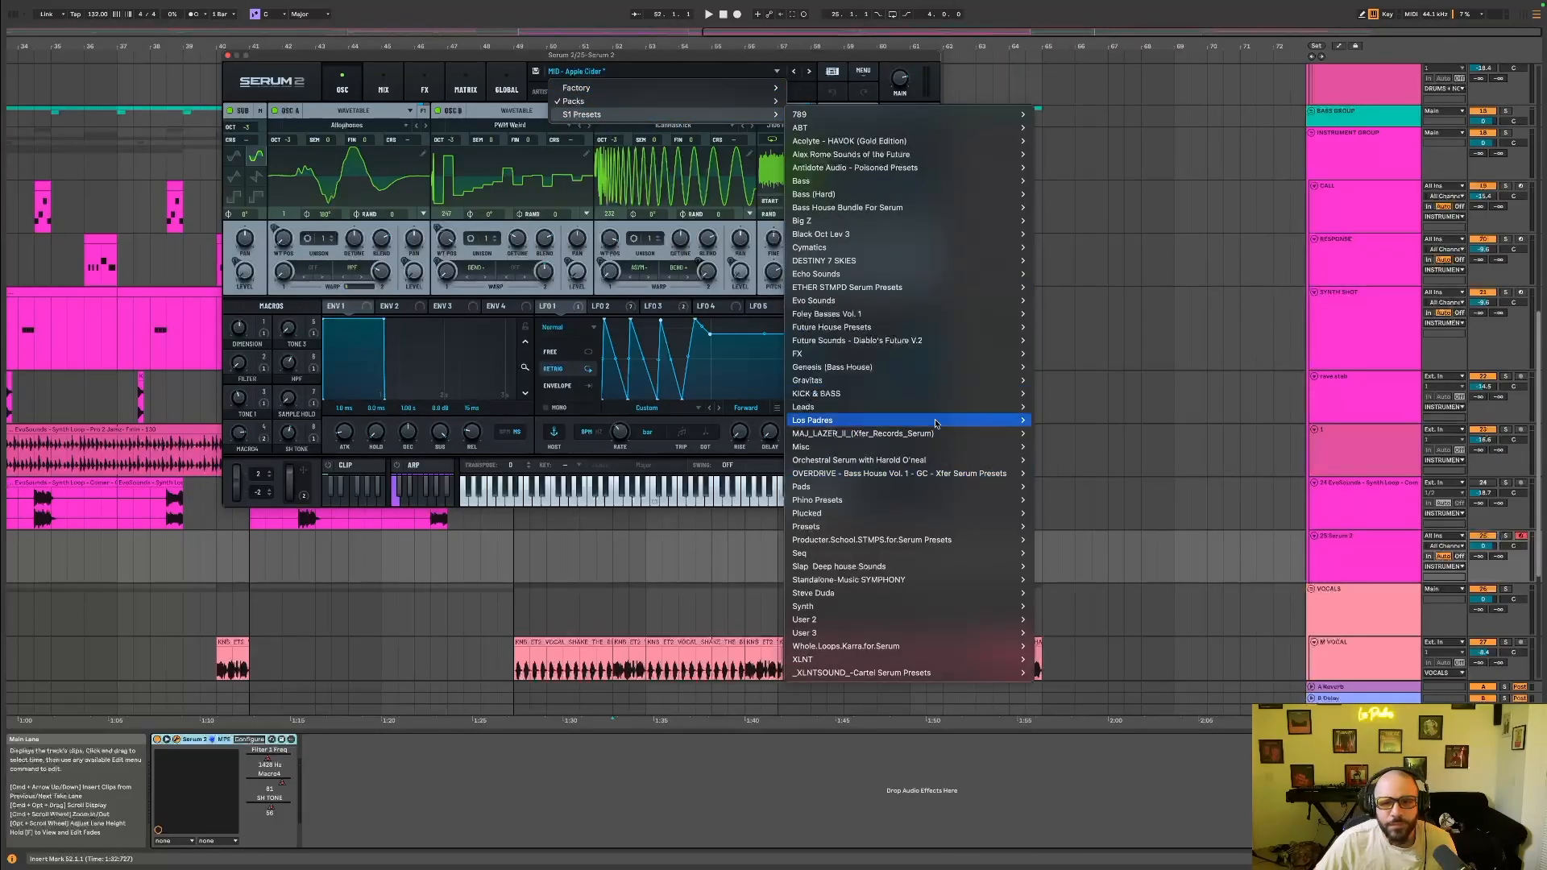
mouse_move(910, 395)
mouse_move(1100, 439)
scroll(1318, 837, "down", 10)
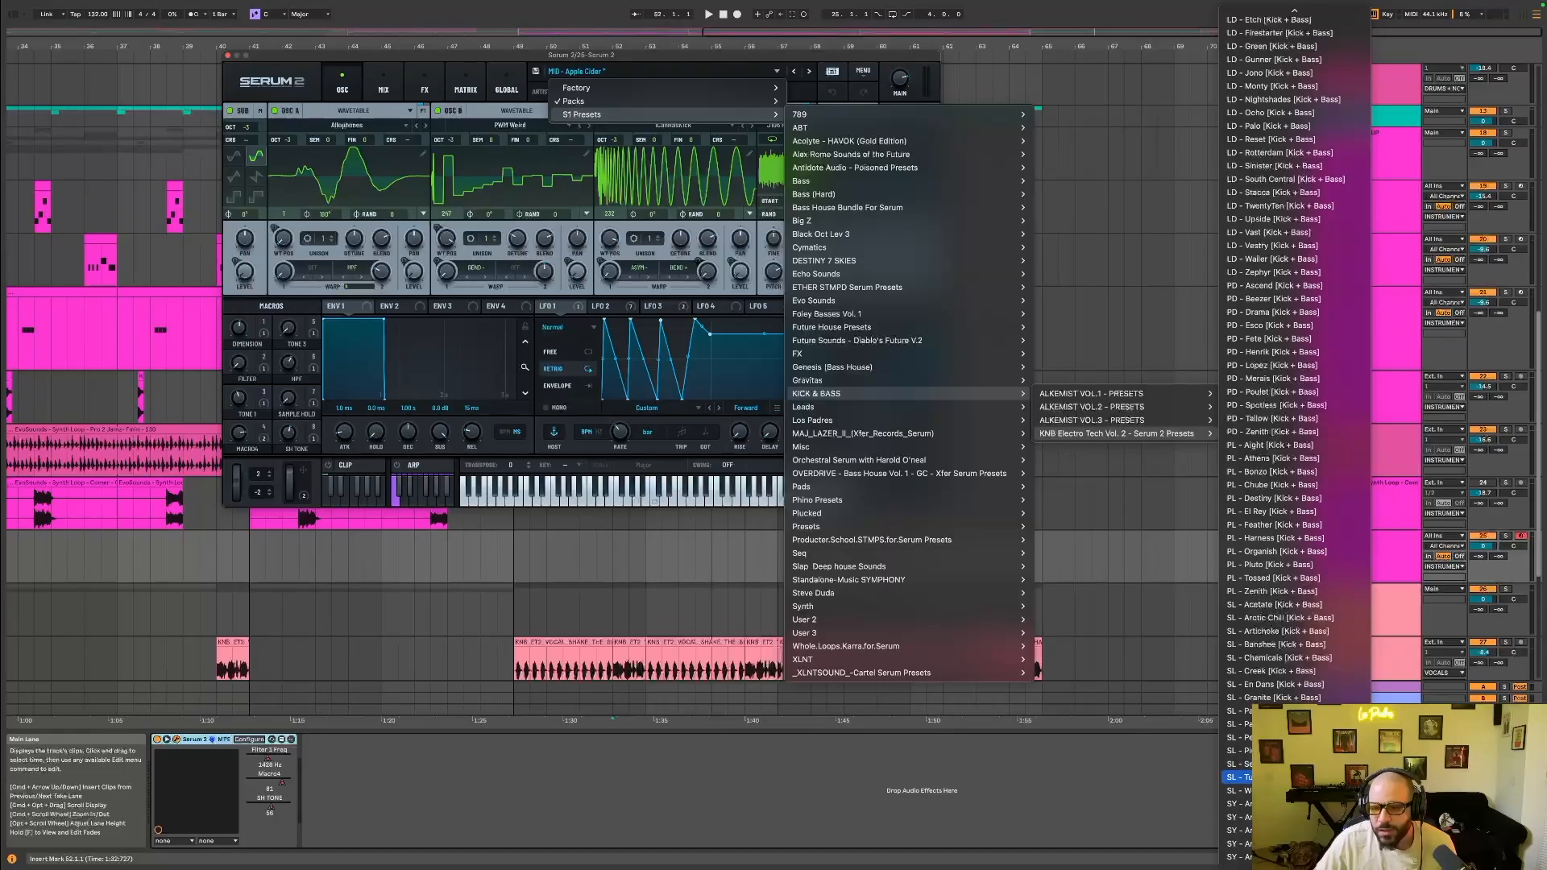
left_click(1237, 777)
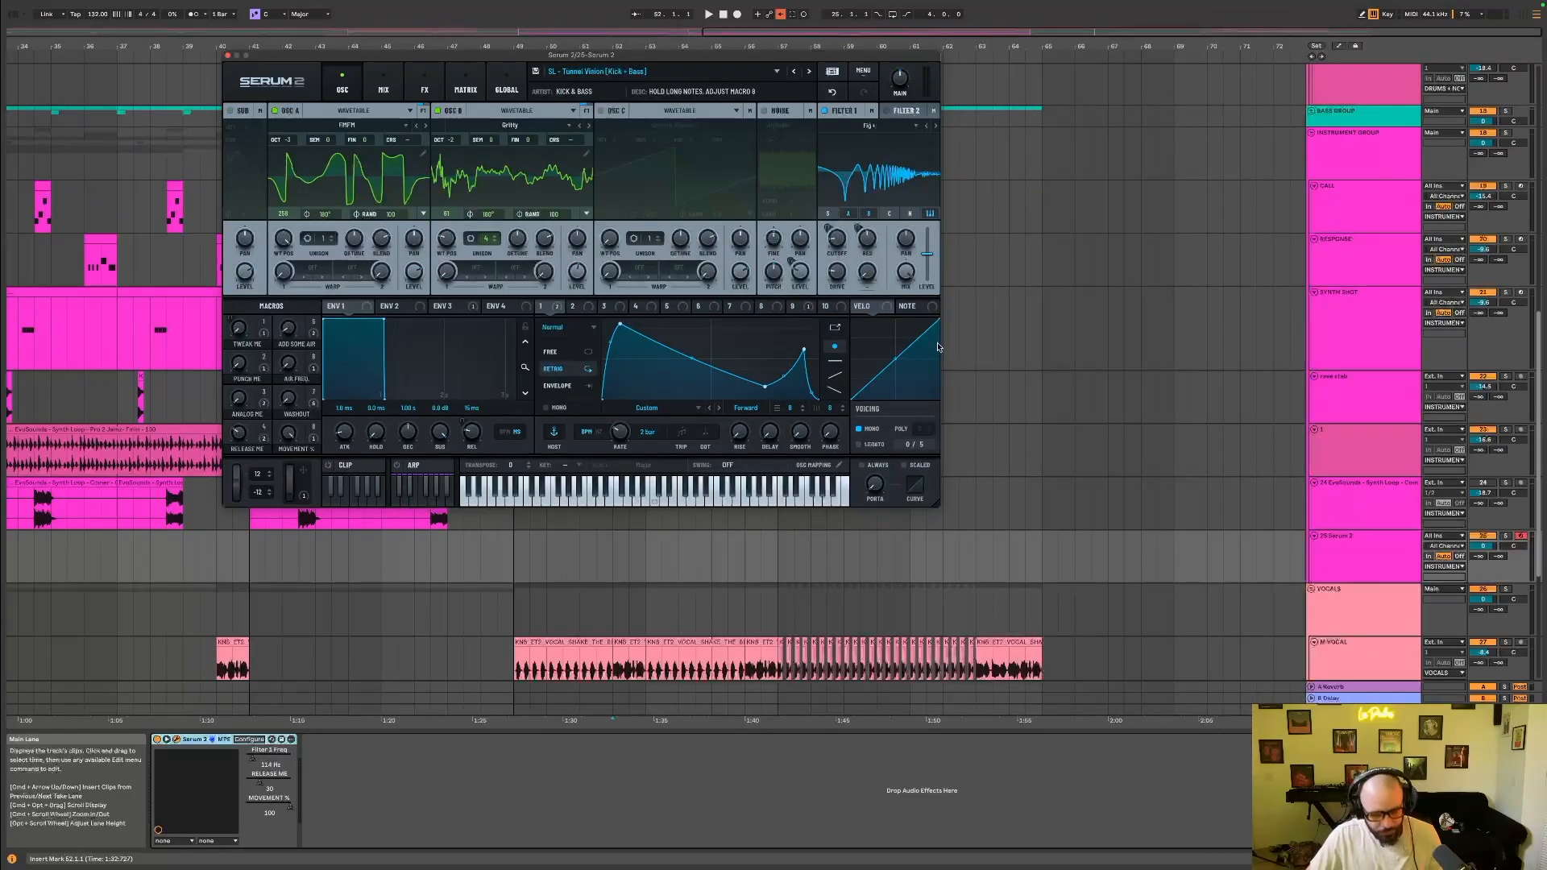
Lower the new Serum 2 track's volume while auditioning the preset, and close the synth's window.
scroll(1505, 488, "down", 2)
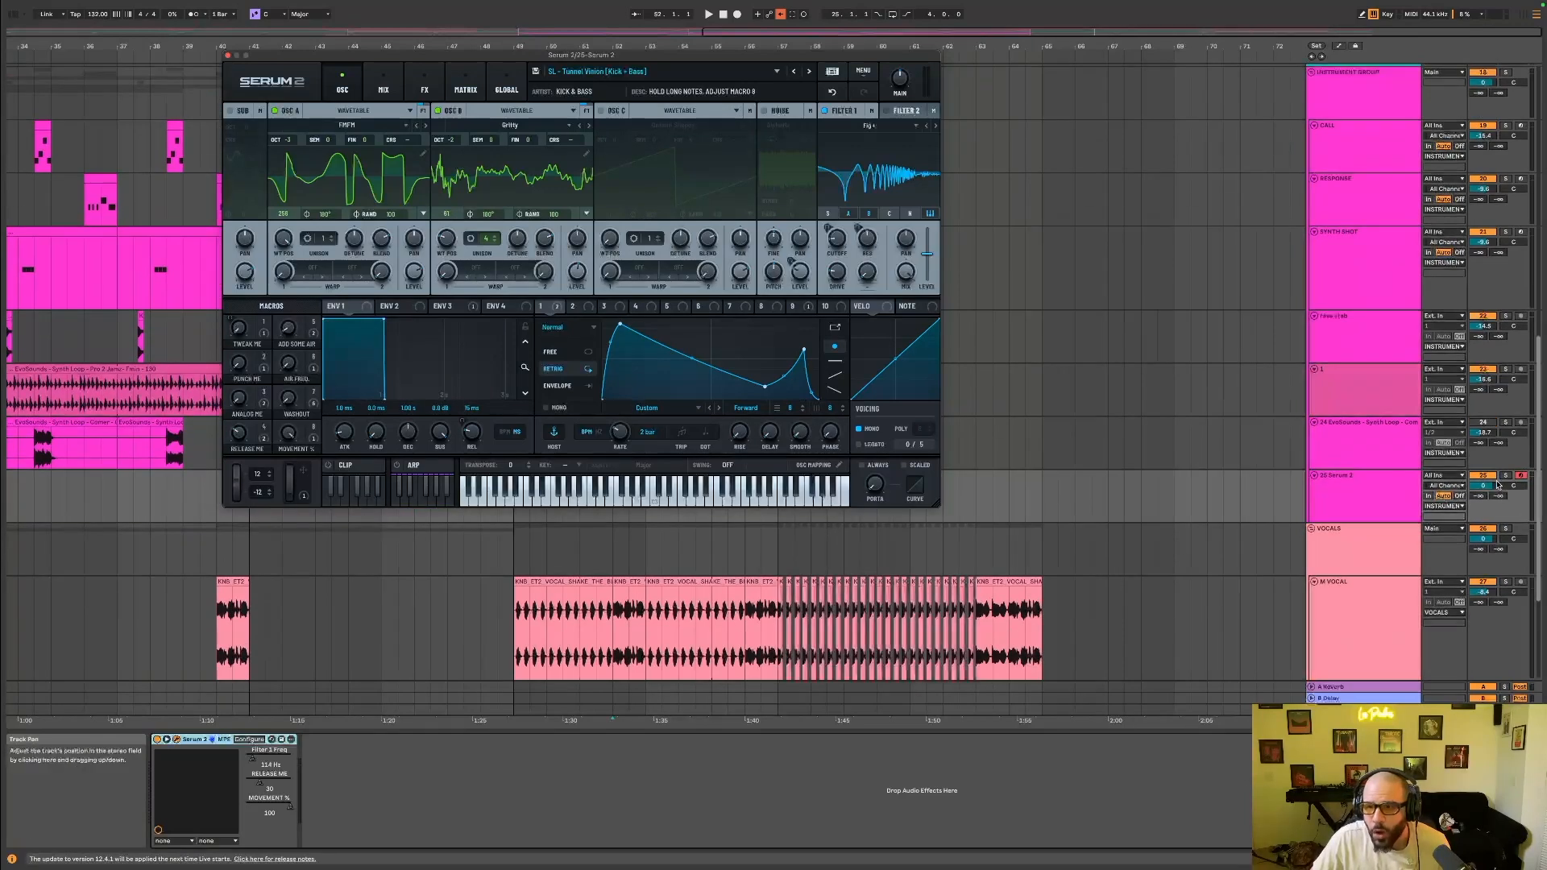
left_click(1485, 487)
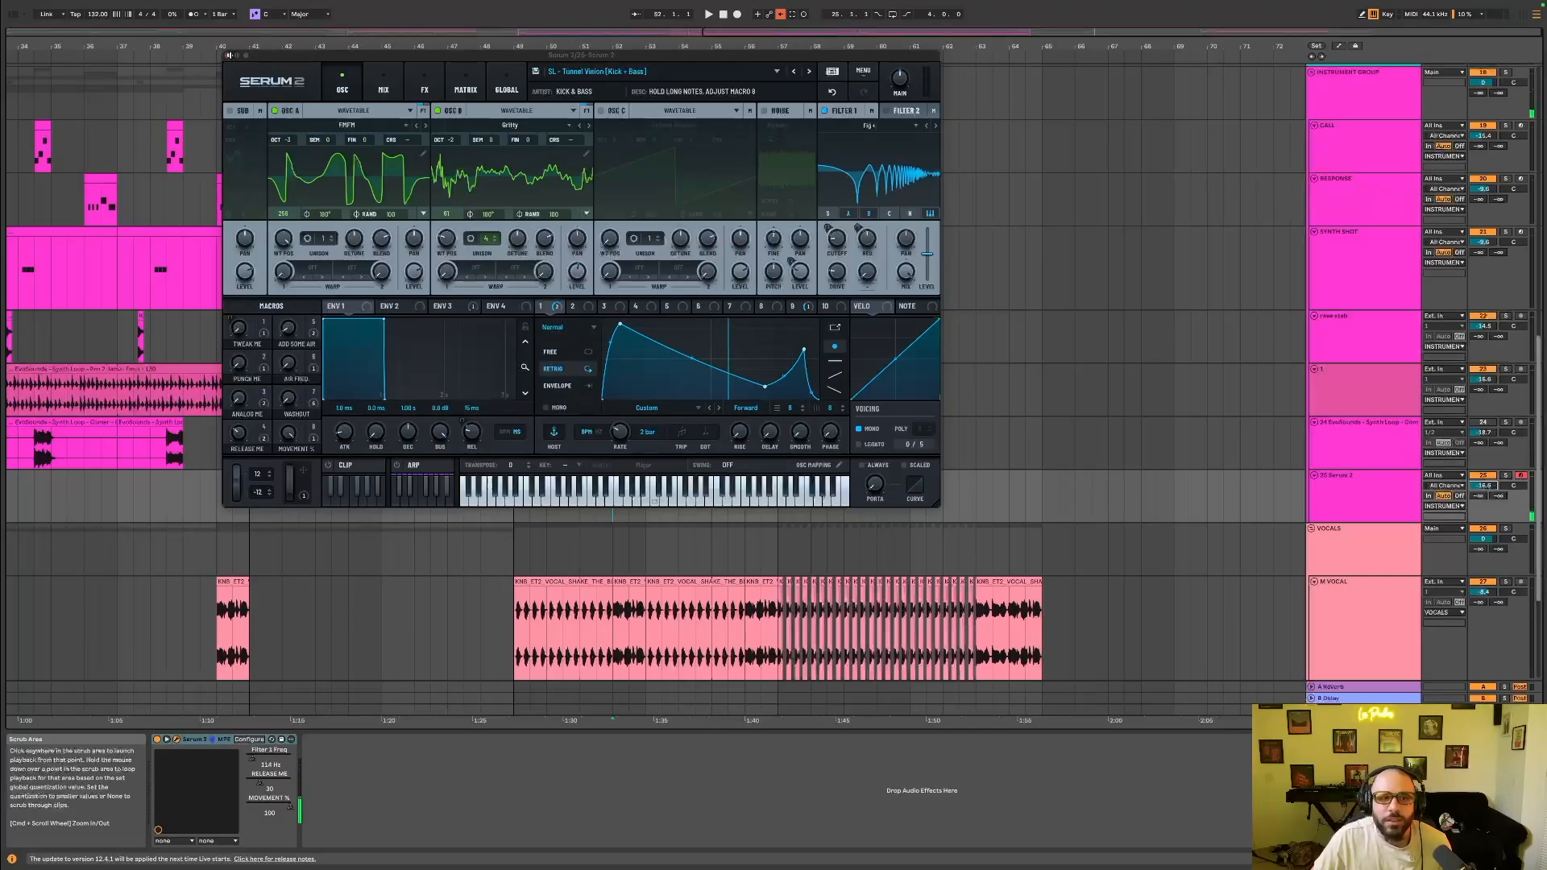
left_click(226, 56)
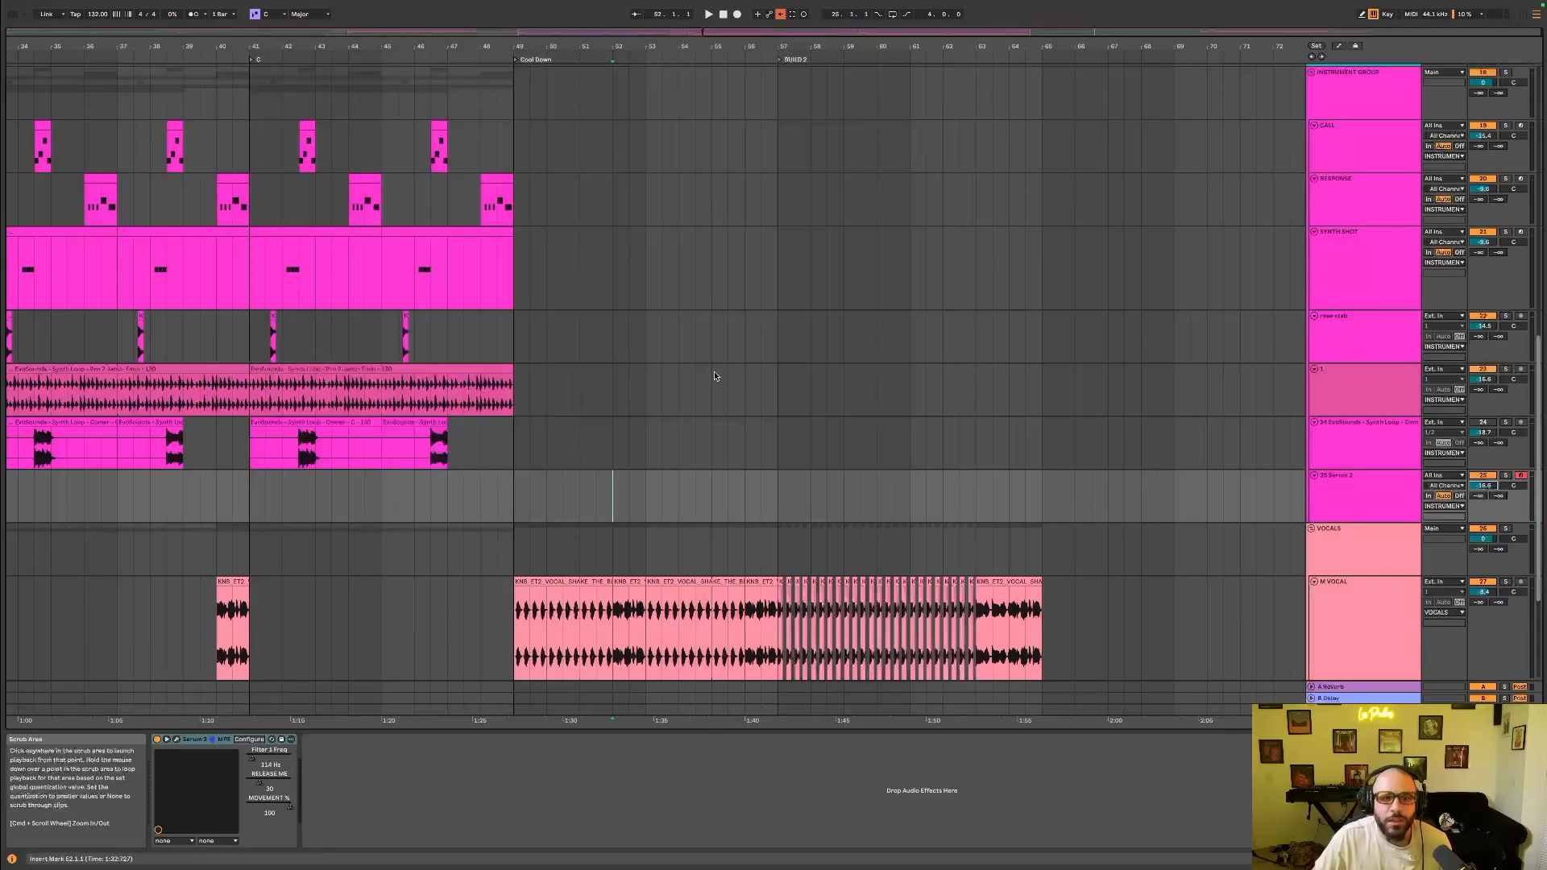
Rename the new Serum 2 track as 2nd half lead.
left_click_drag(735, 32, 701, 60)
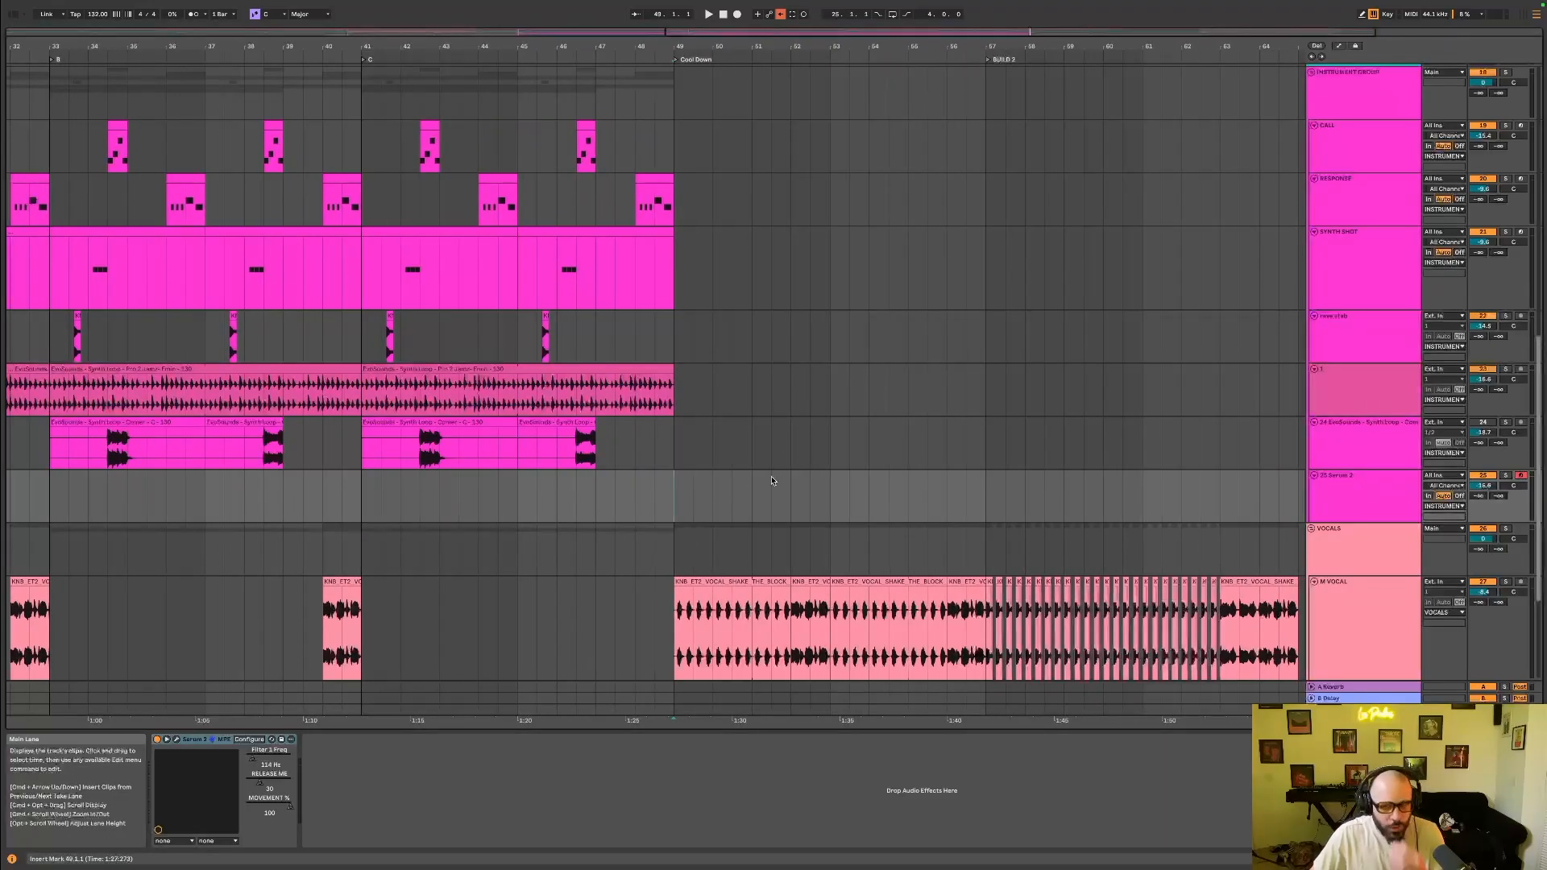
scroll(757, 467, "down", 3)
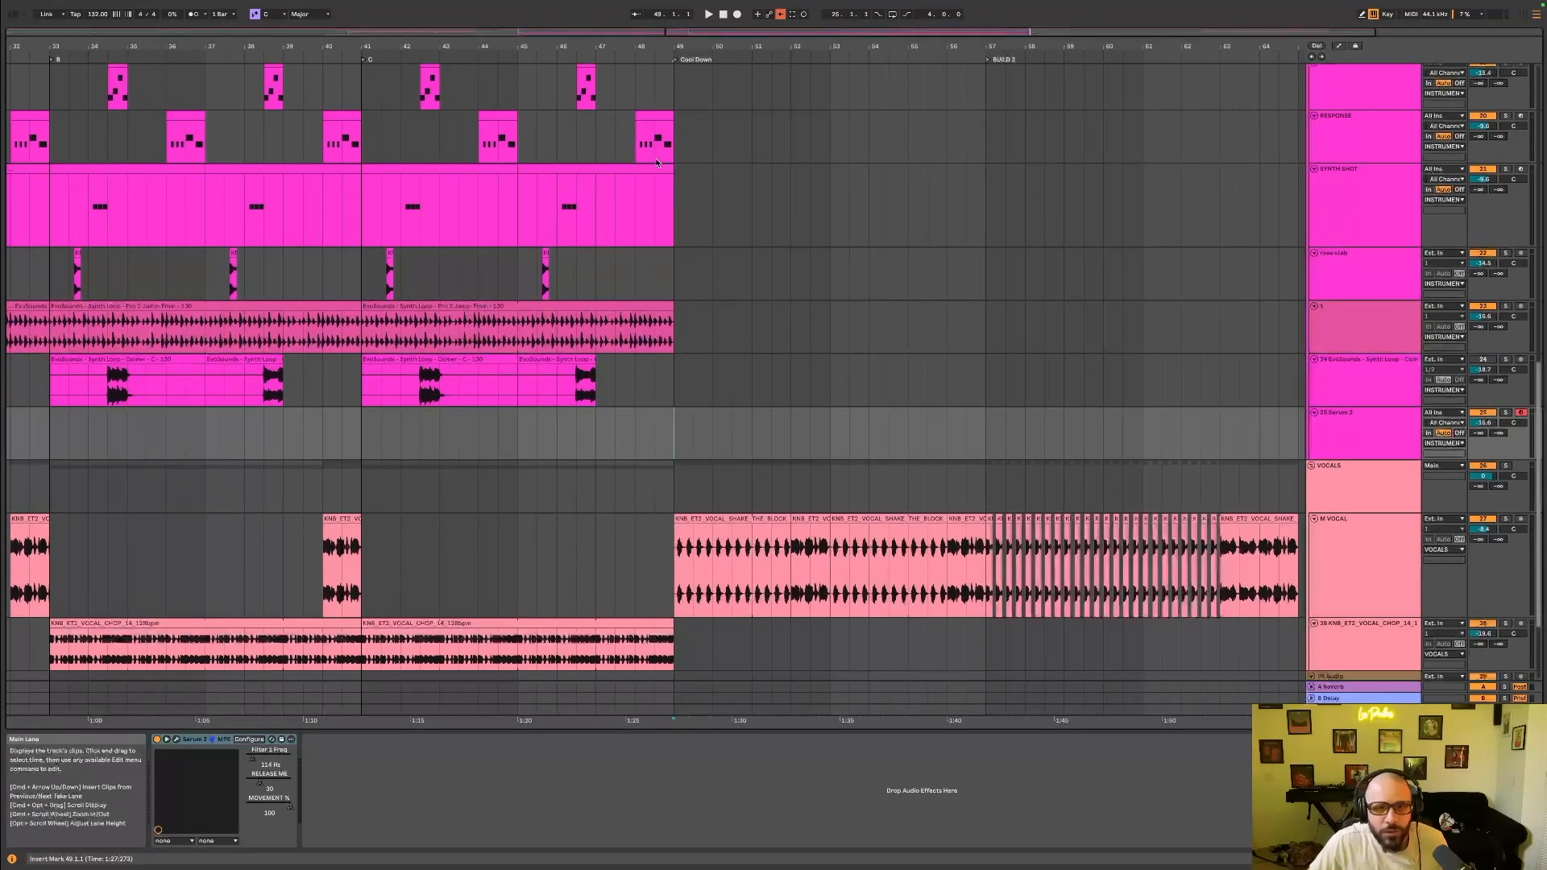
left_click_drag(701, 46, 633, 24)
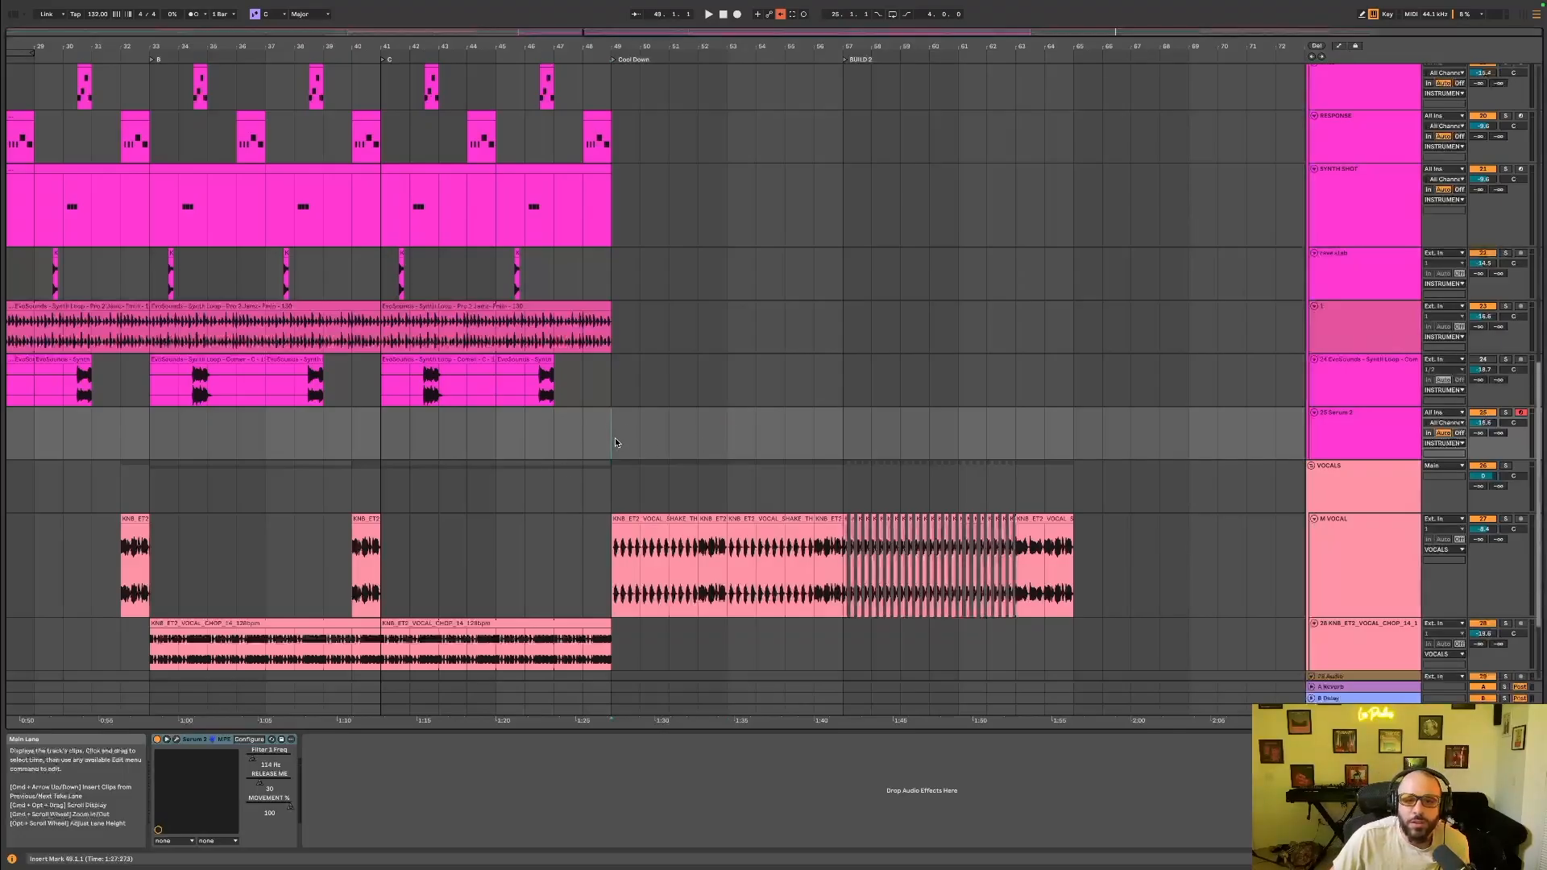
left_click(1334, 422)
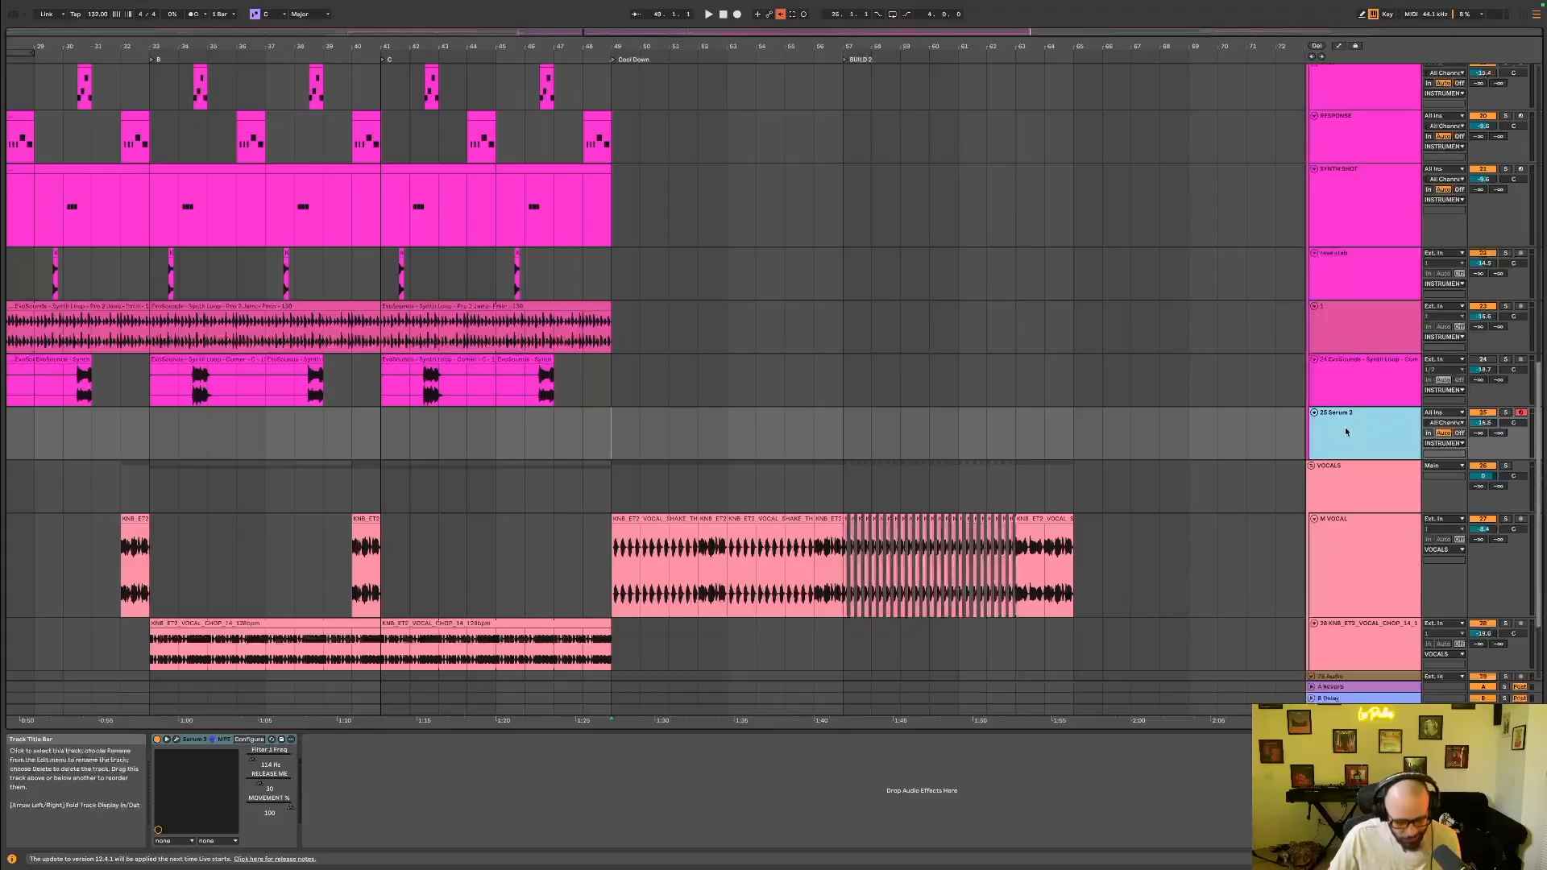
type("lf lead")
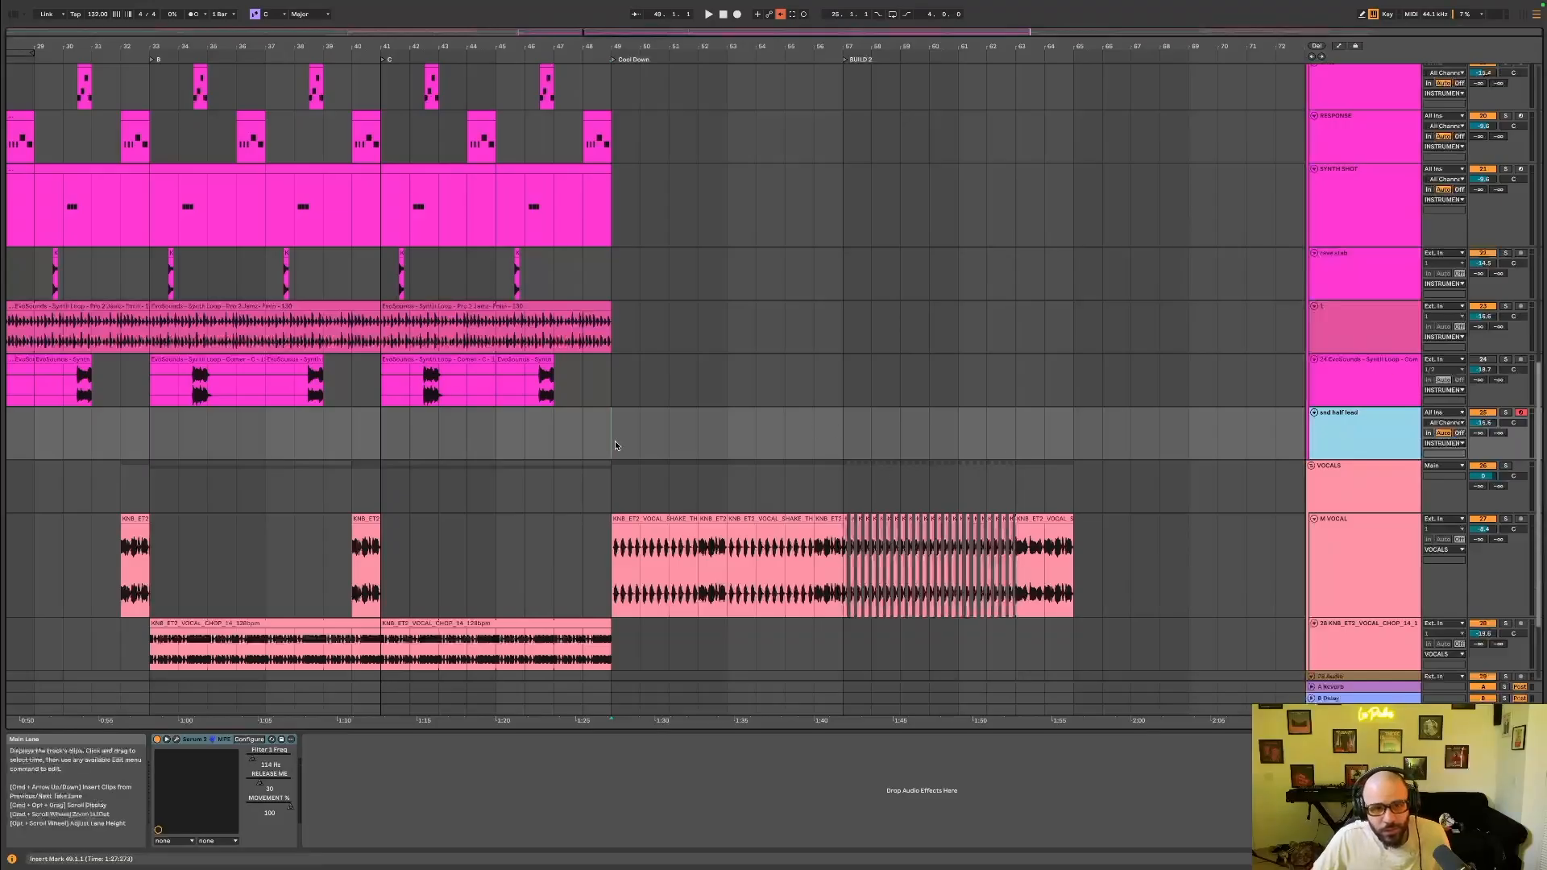
Insert a four-bar MIDI clip at the start of Cool Down on the 2nd half lead track and check the bass group's notes.
left_click_drag(615, 442, 731, 437)
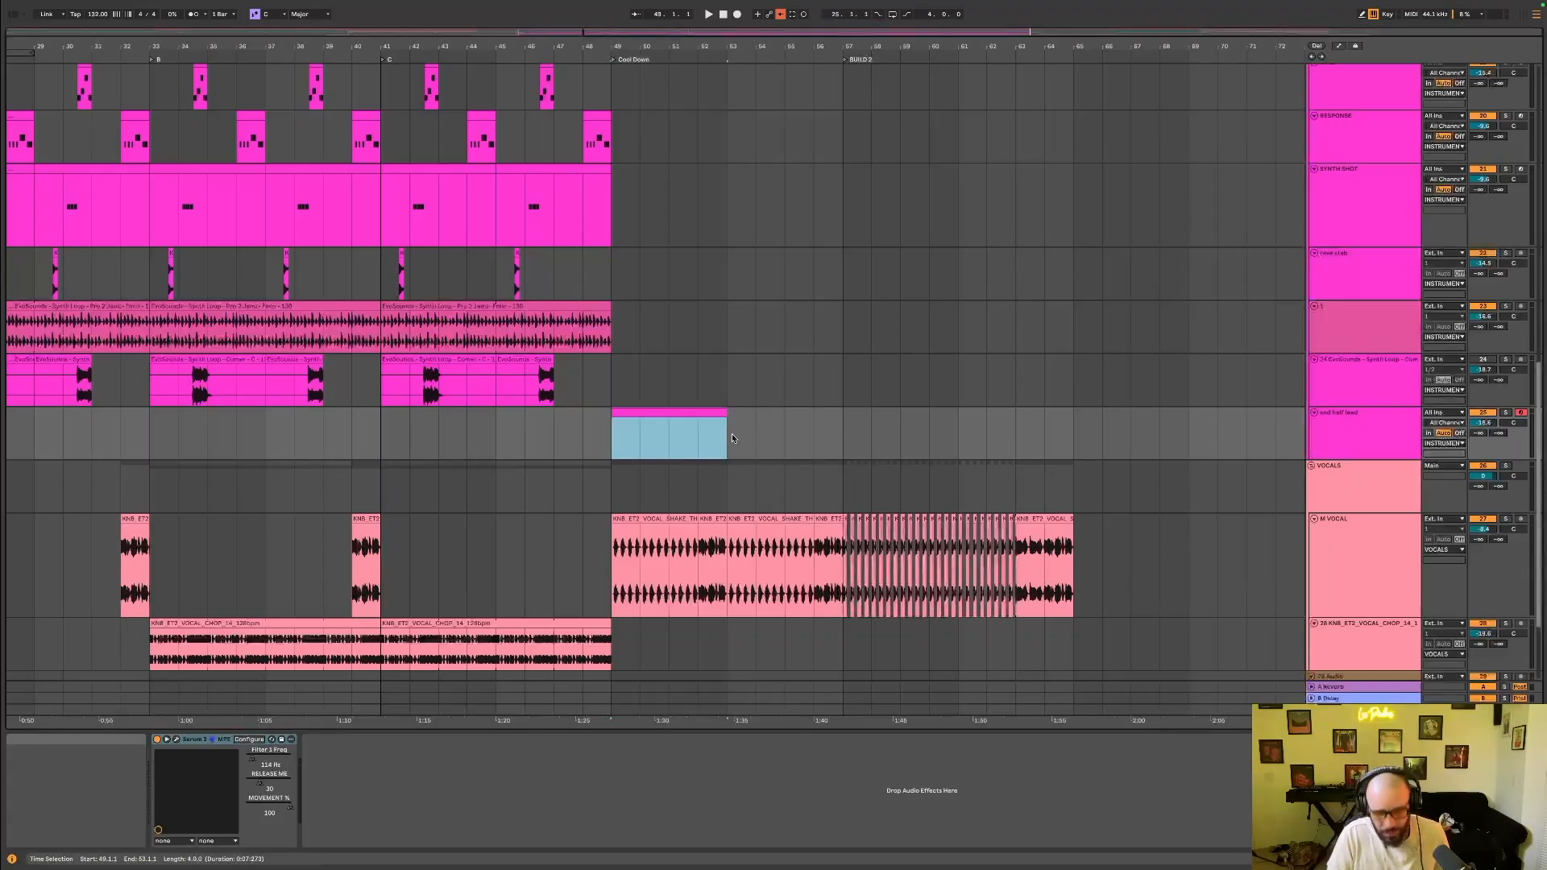
key("super+shift+m")
scroll(682, 413, "up", 10)
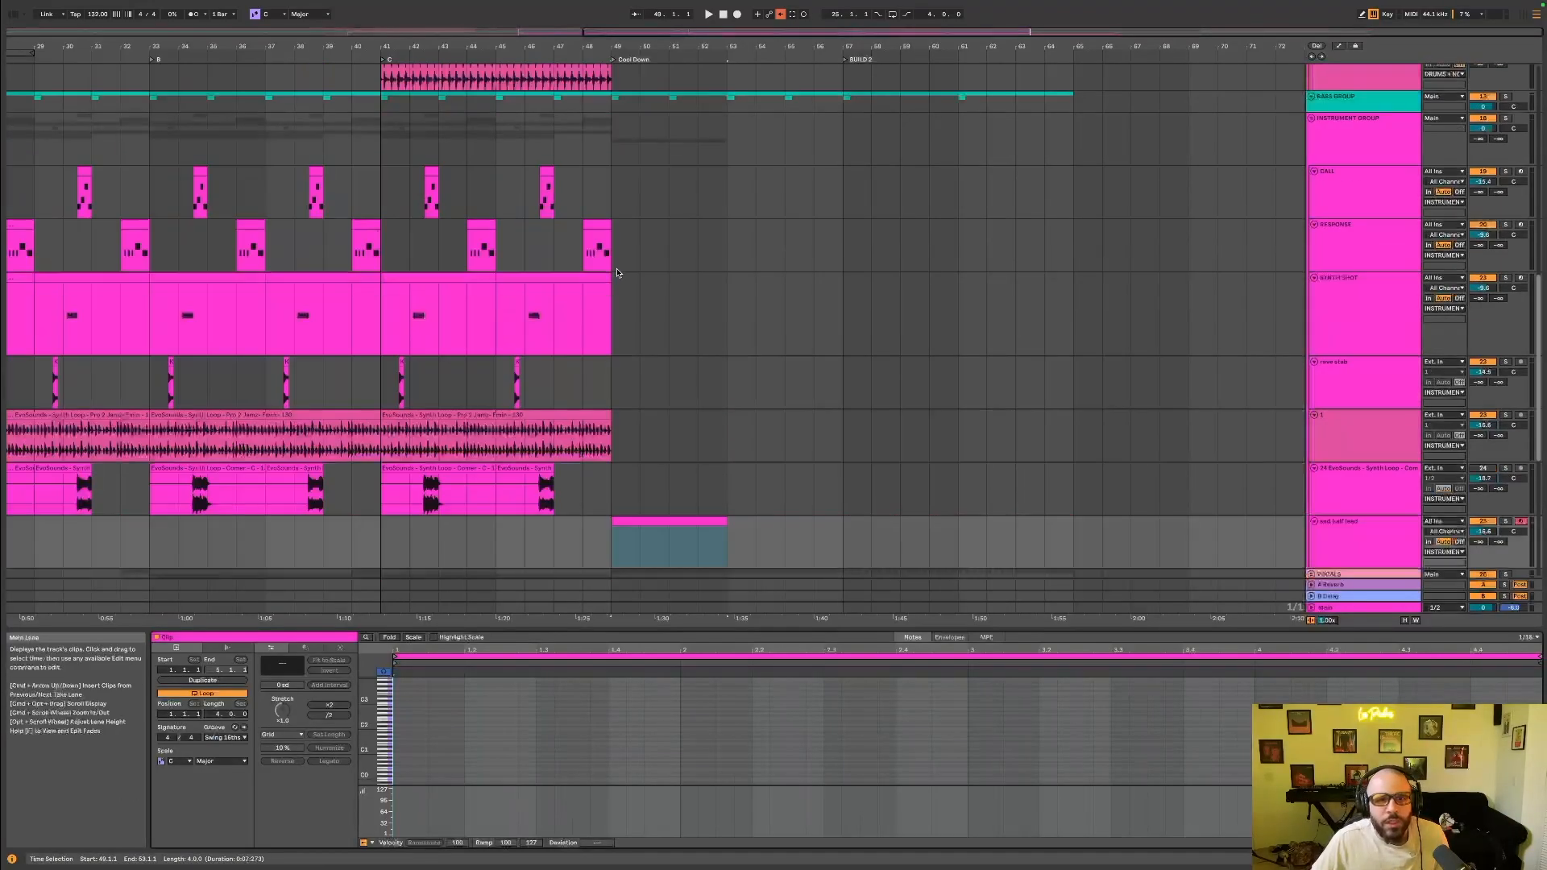
left_click(1311, 299)
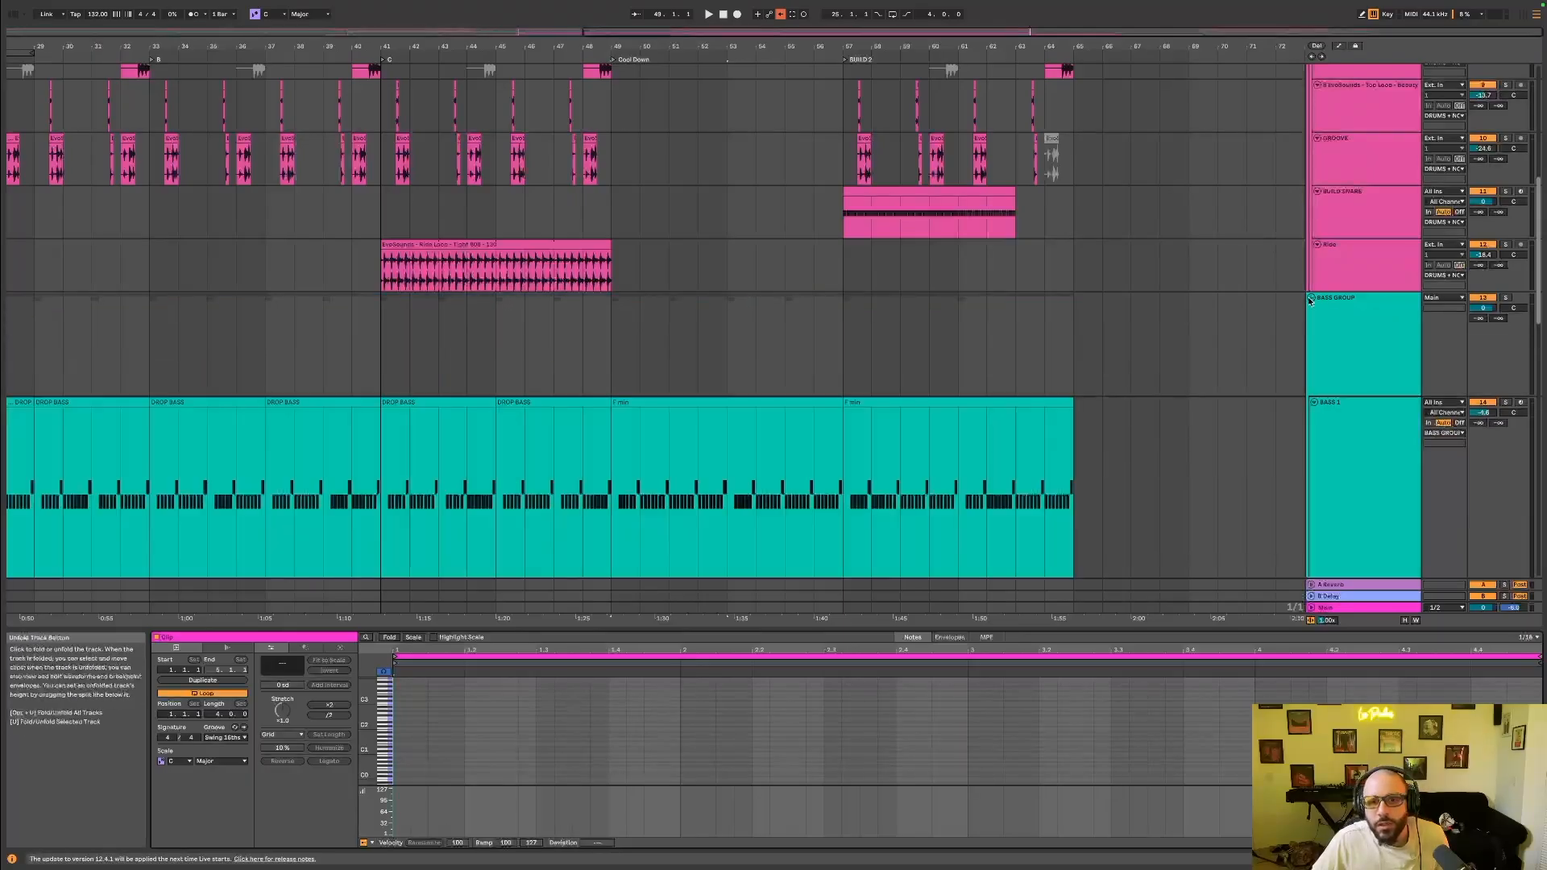
left_click(1311, 299)
scroll(881, 357, "down", 10)
left_click(669, 427)
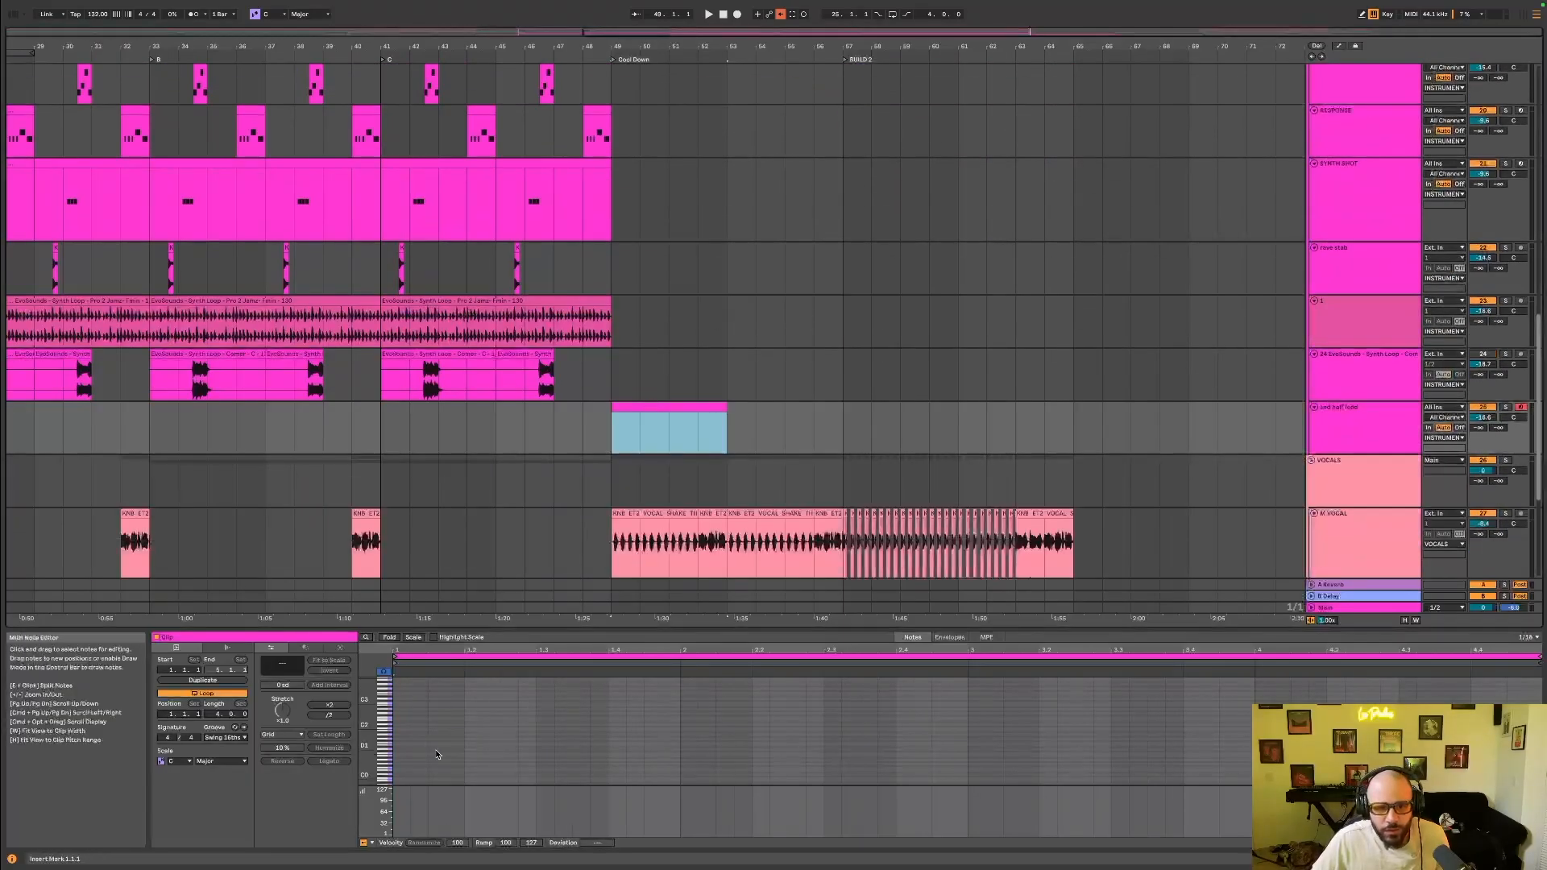
Add a single F3 note at the start of the new clip and extend it with Legato over the clip's full length.
left_click_drag(449, 628, 435, 449)
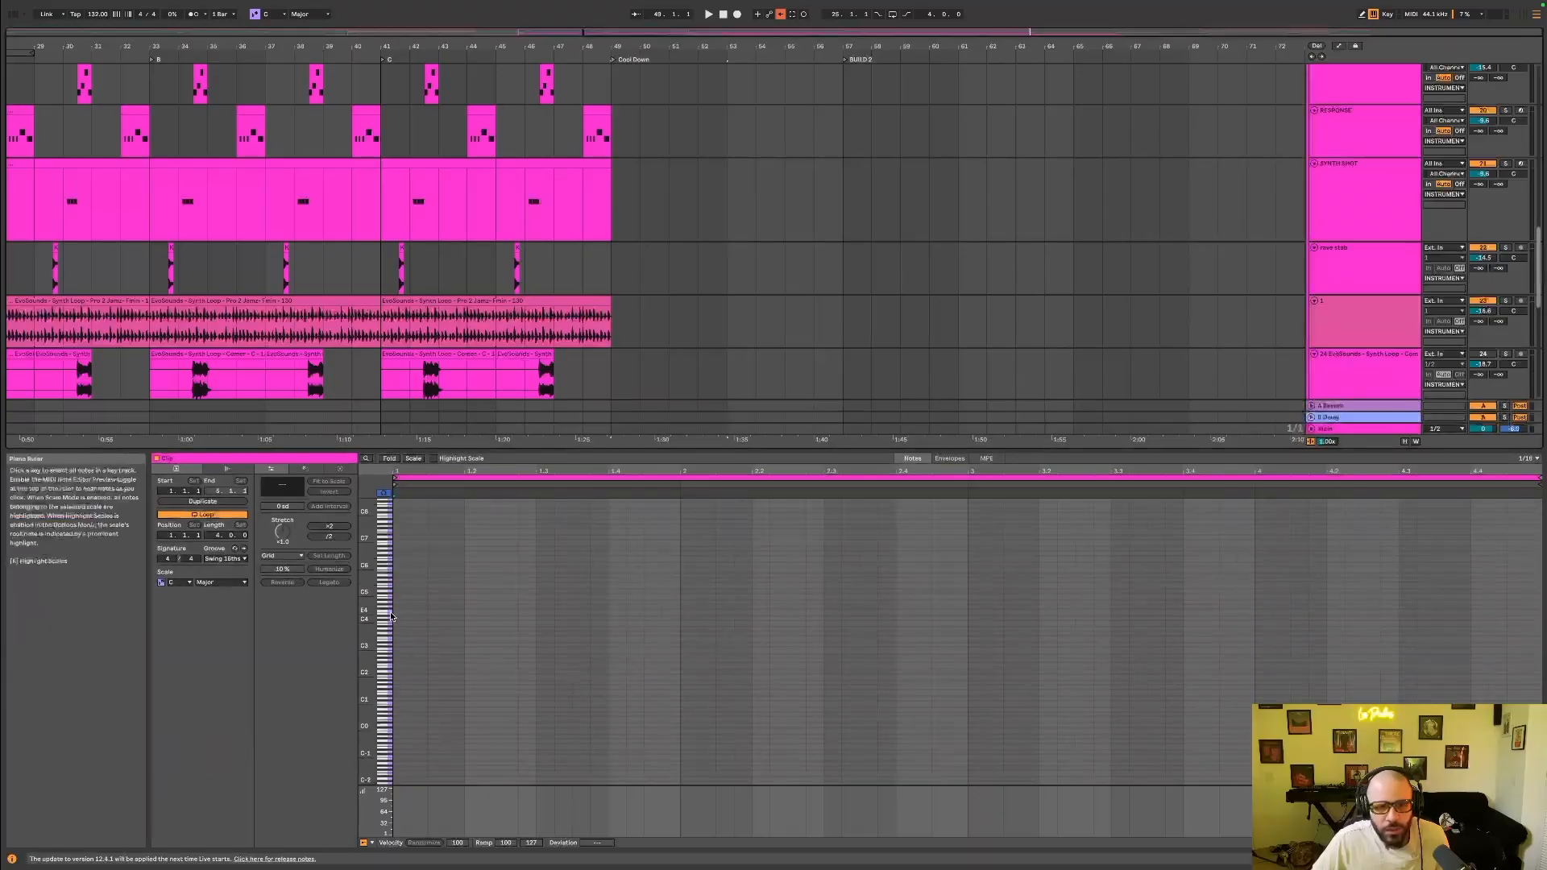
double_click(398, 643)
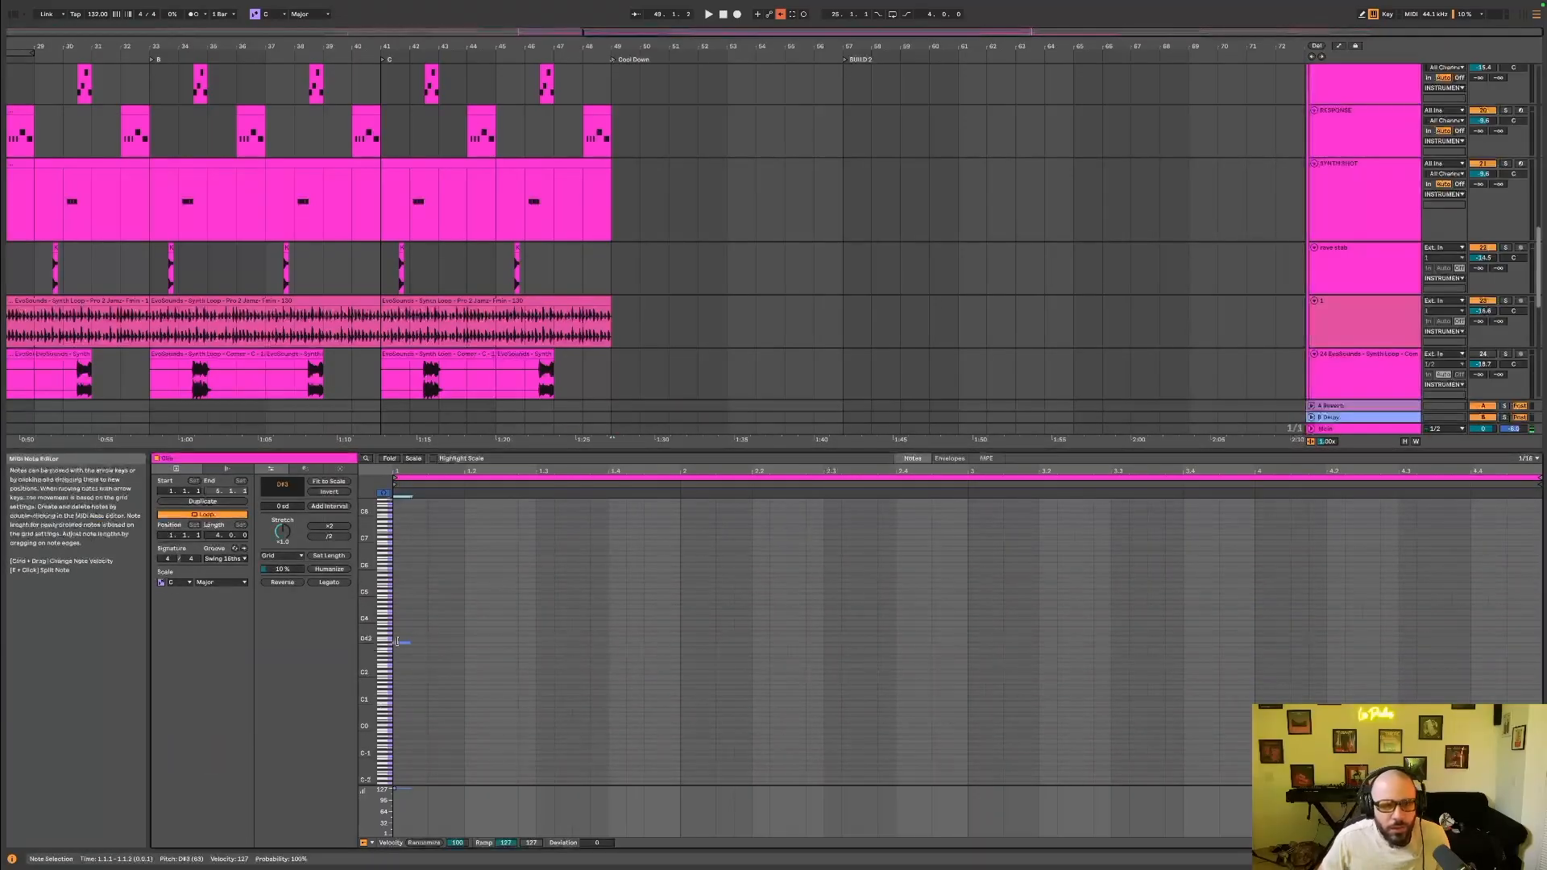
key("Left")
key("Up")
key("Right")
key("Right")
key("Up")
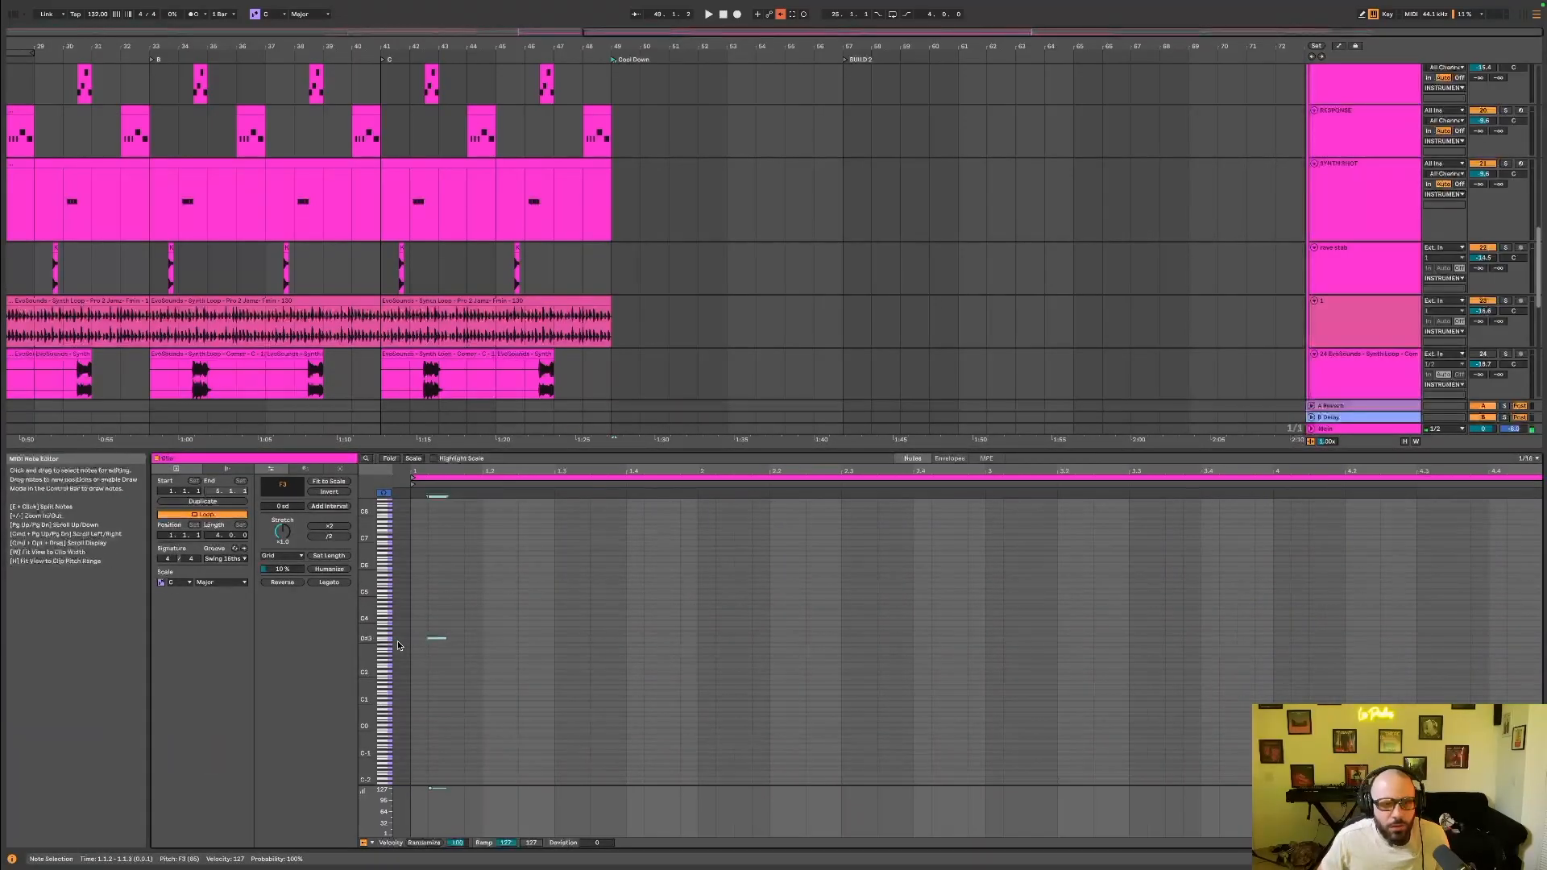
key("Left")
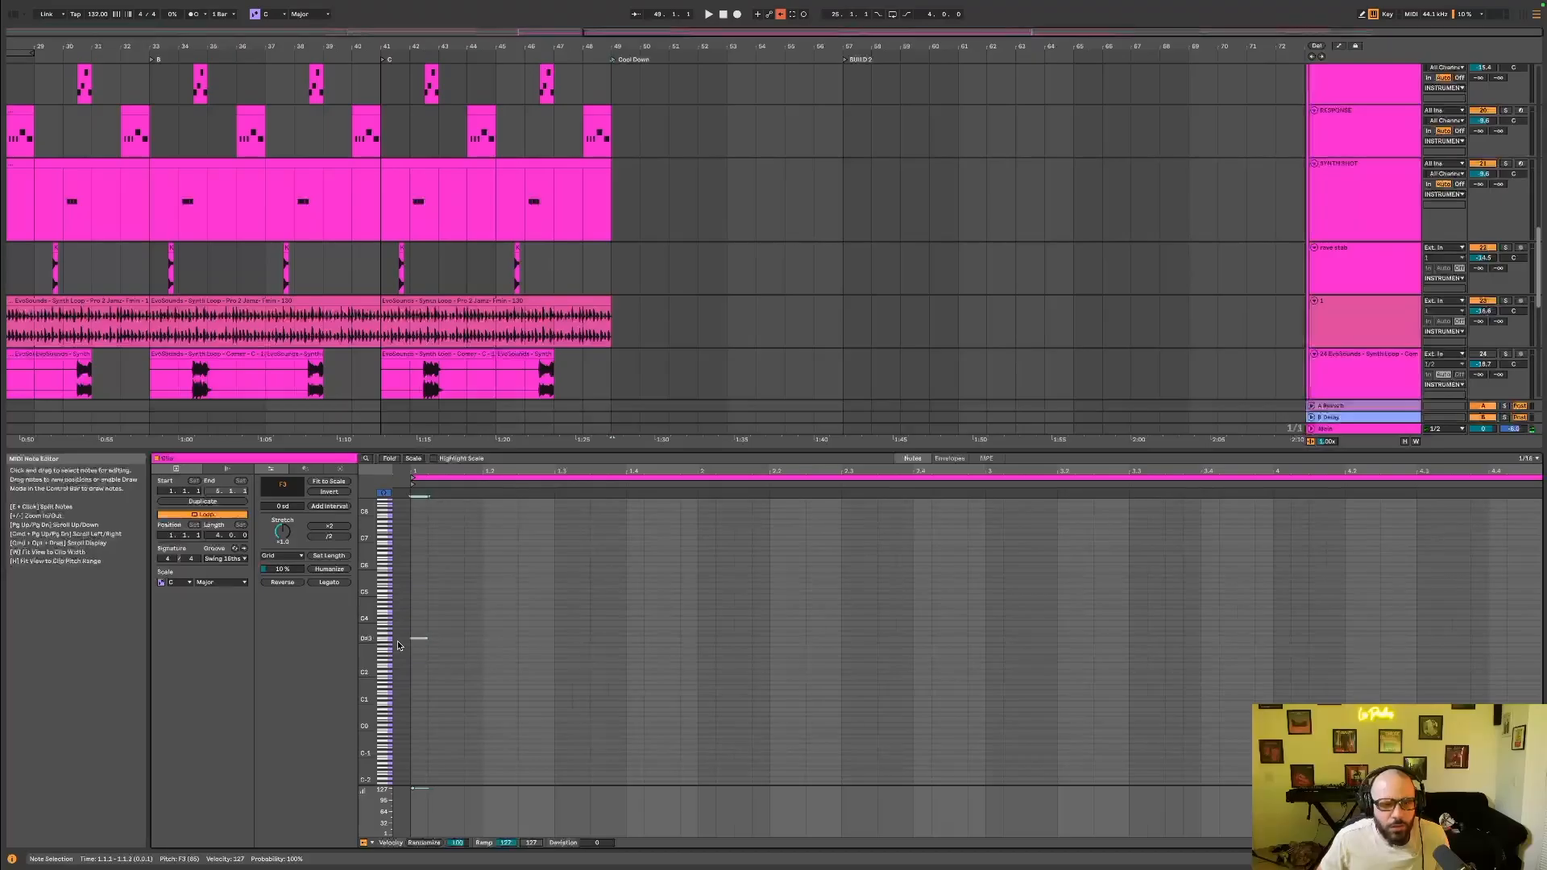
left_click(325, 584)
scroll(629, 350, "down", 5)
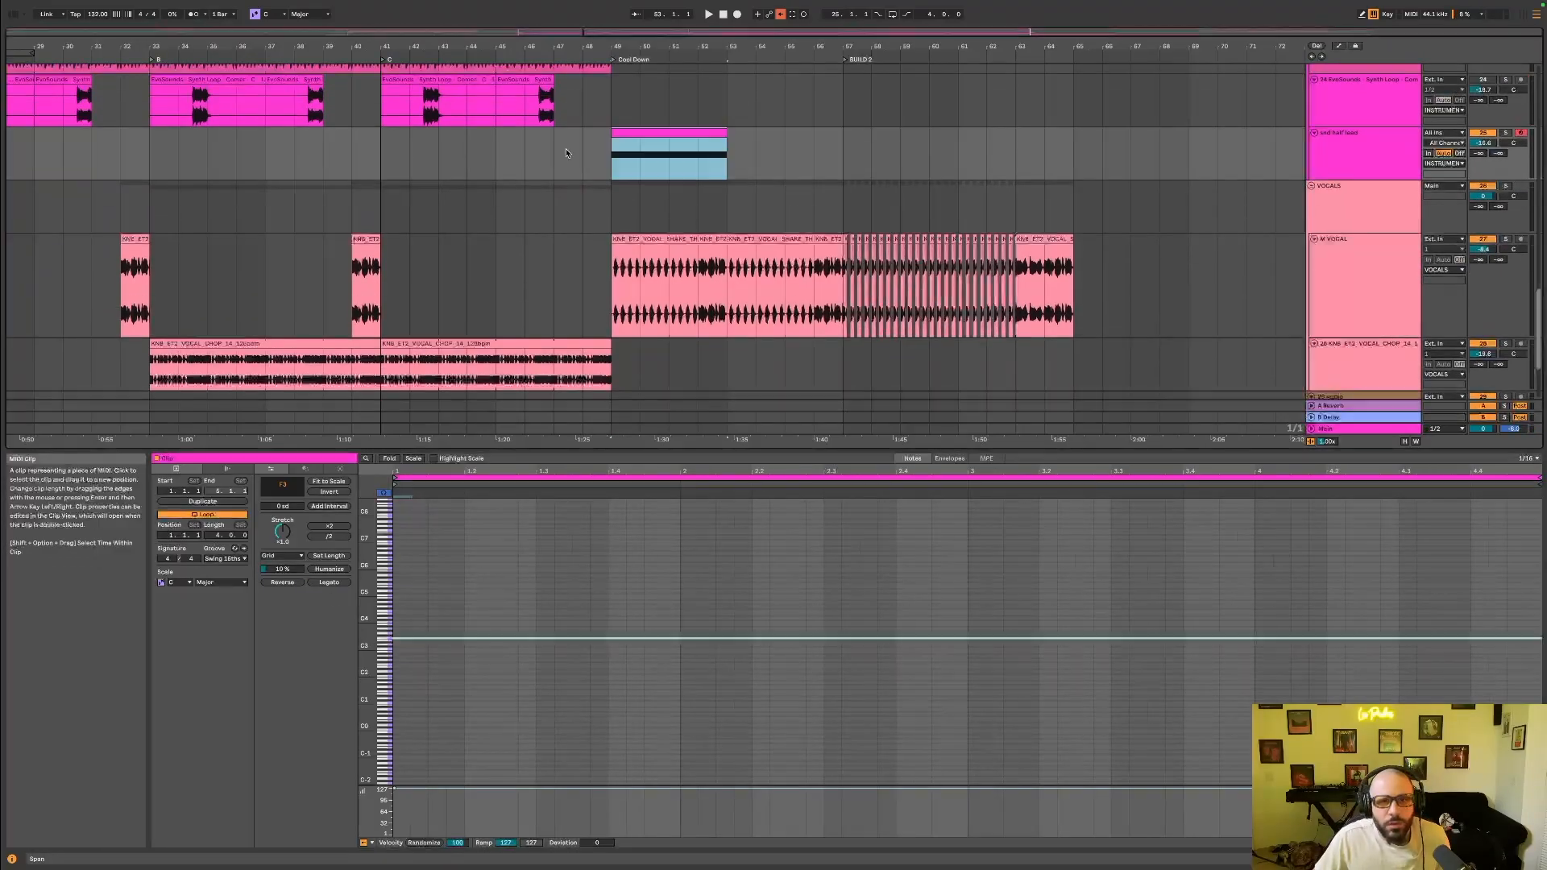
left_click(582, 153)
scroll(1233, 653, "up", 3)
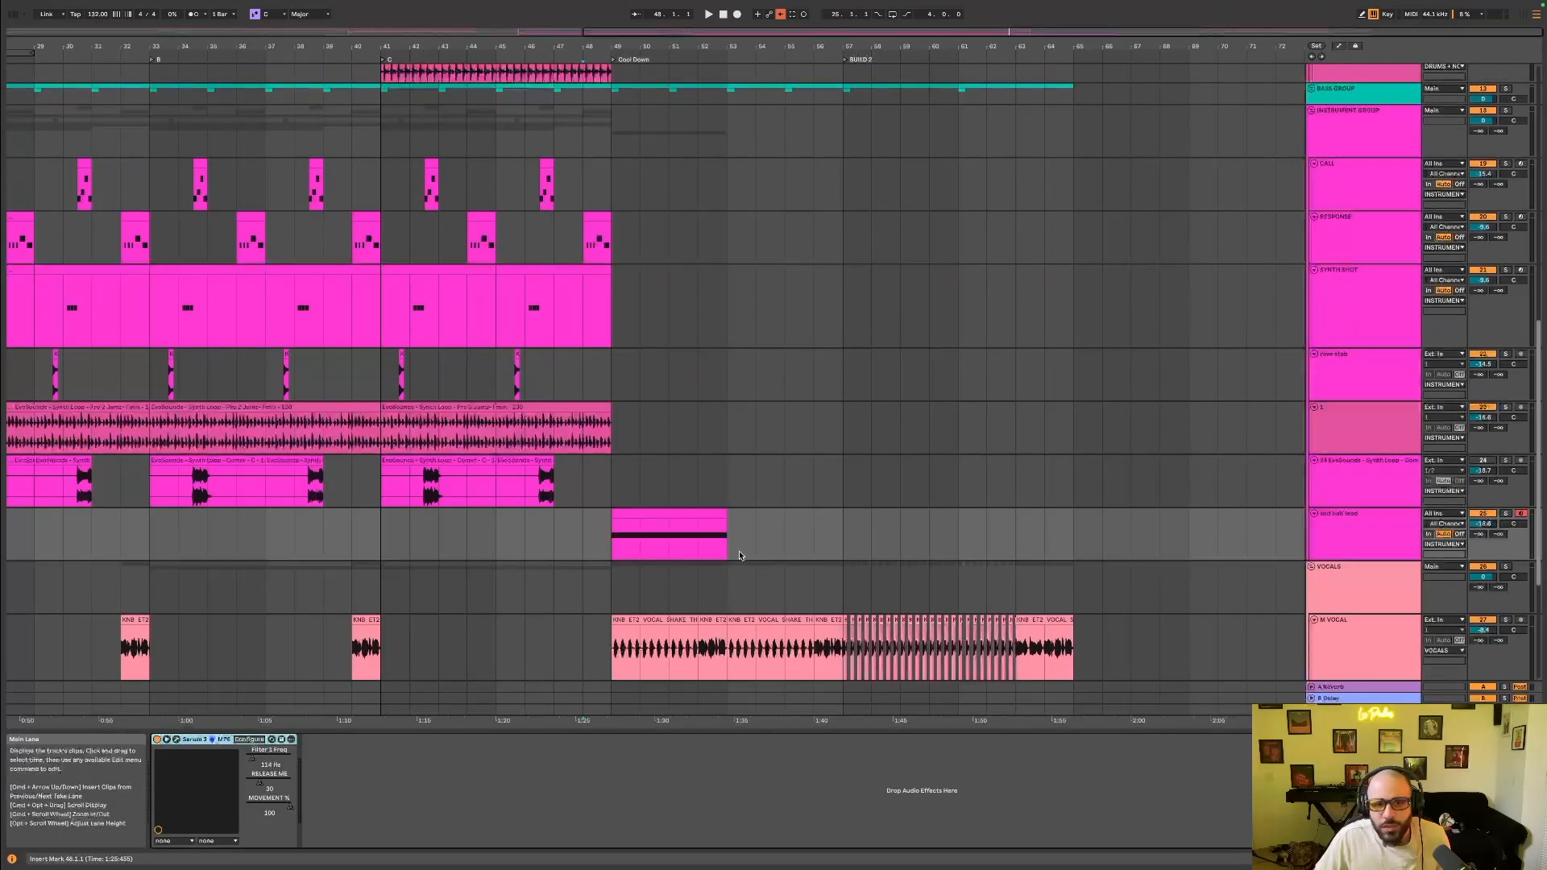
Search all browser content for eq and add EQ Eight to the 2nd half lead track.
left_click(677, 510)
left_click(16, 16)
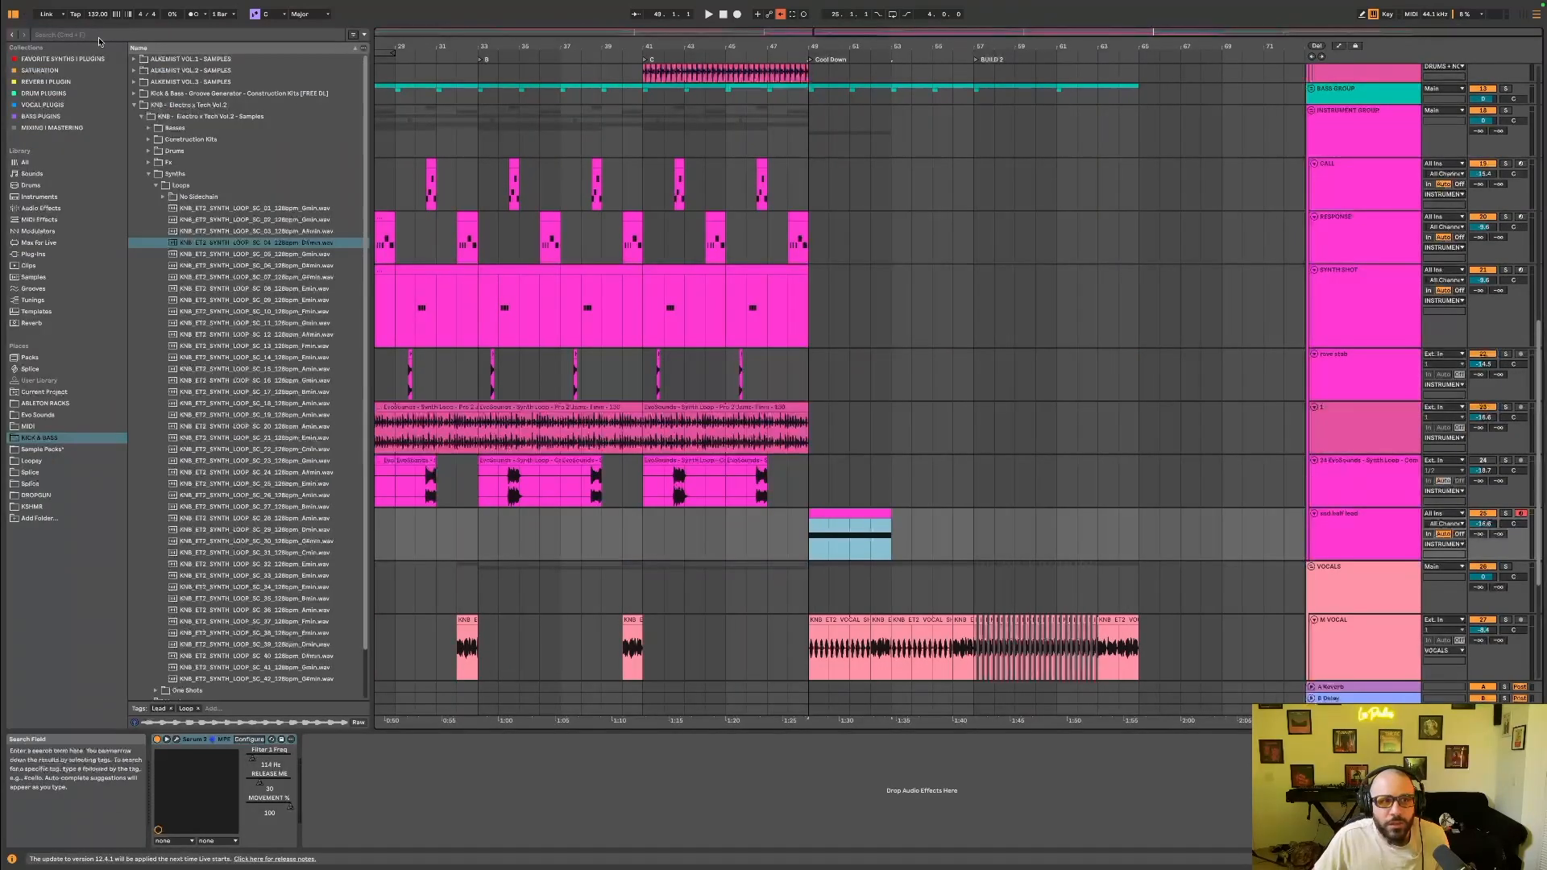
type("eq")
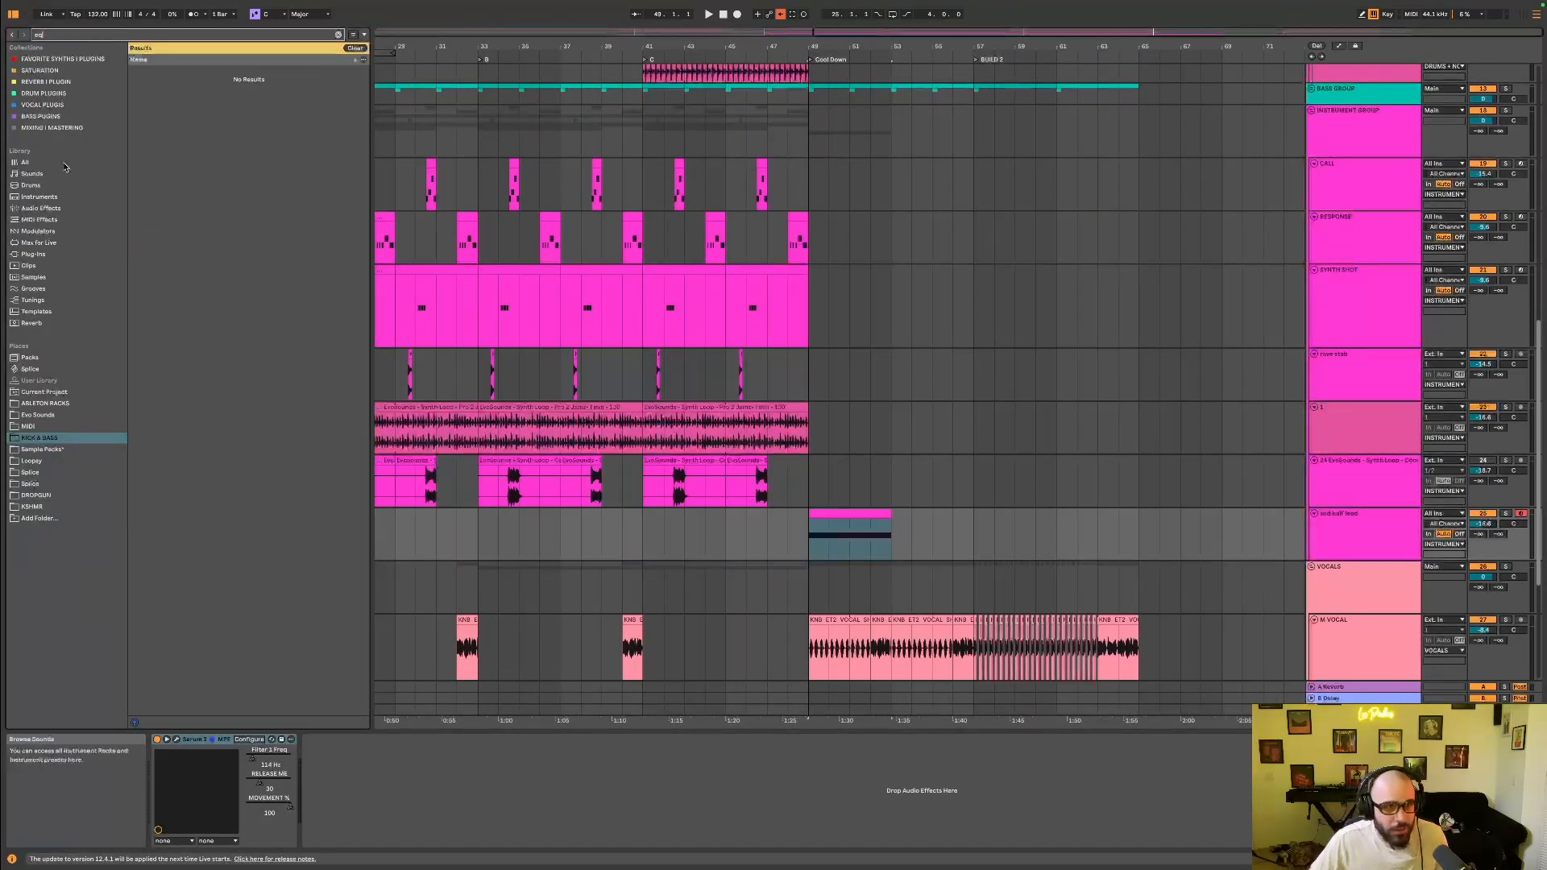
left_click(31, 162)
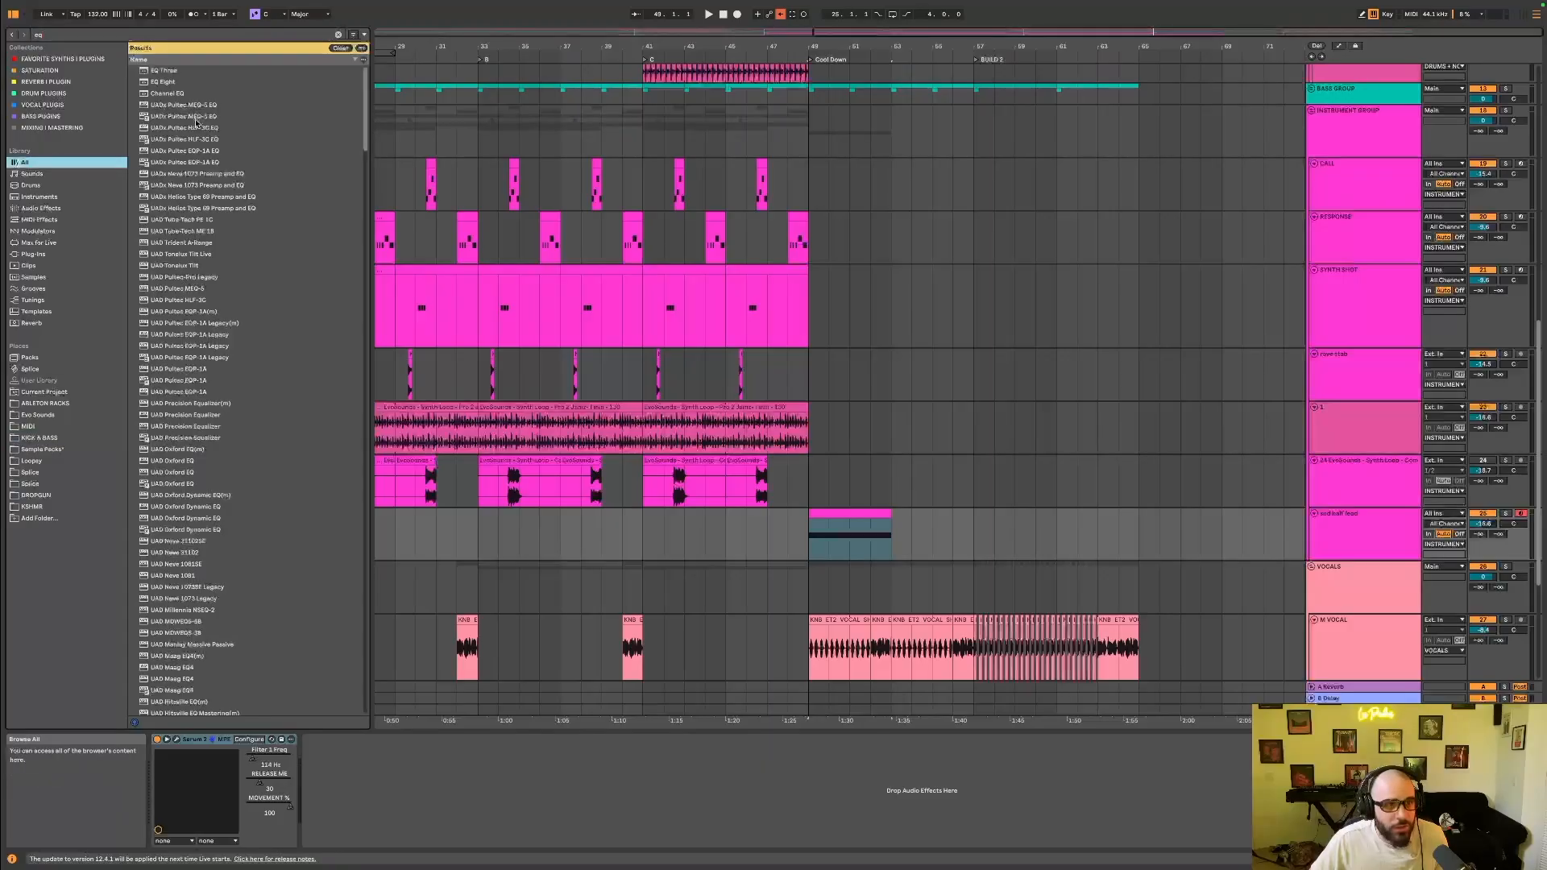
double_click(165, 82)
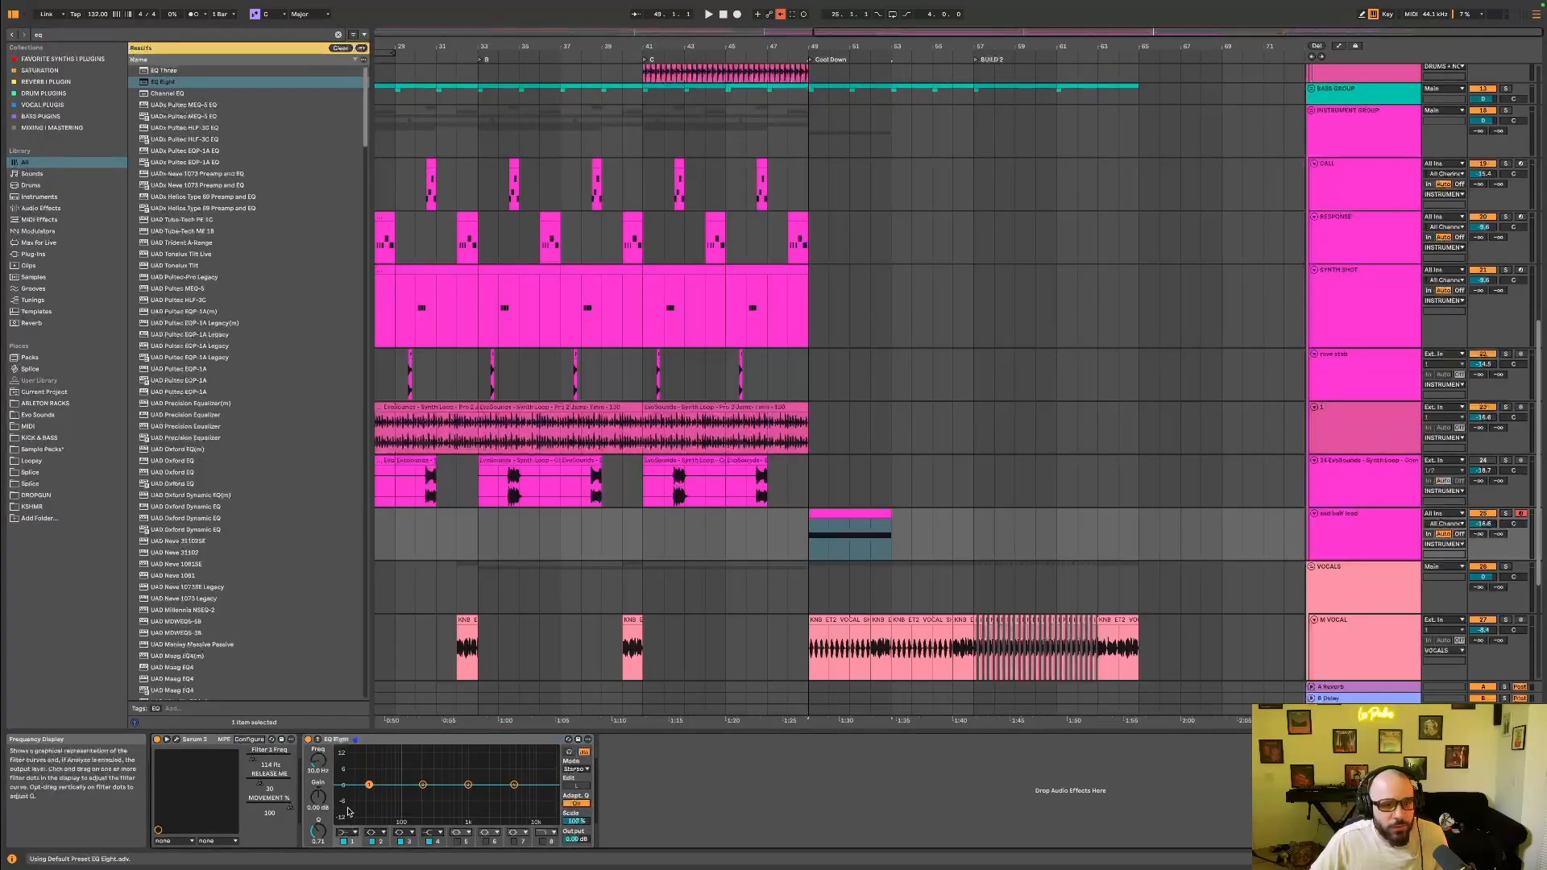
Play the Cool Down section and lower the 2nd half lead track's volume to -20.3 dB.
key("space")
left_click(781, 526)
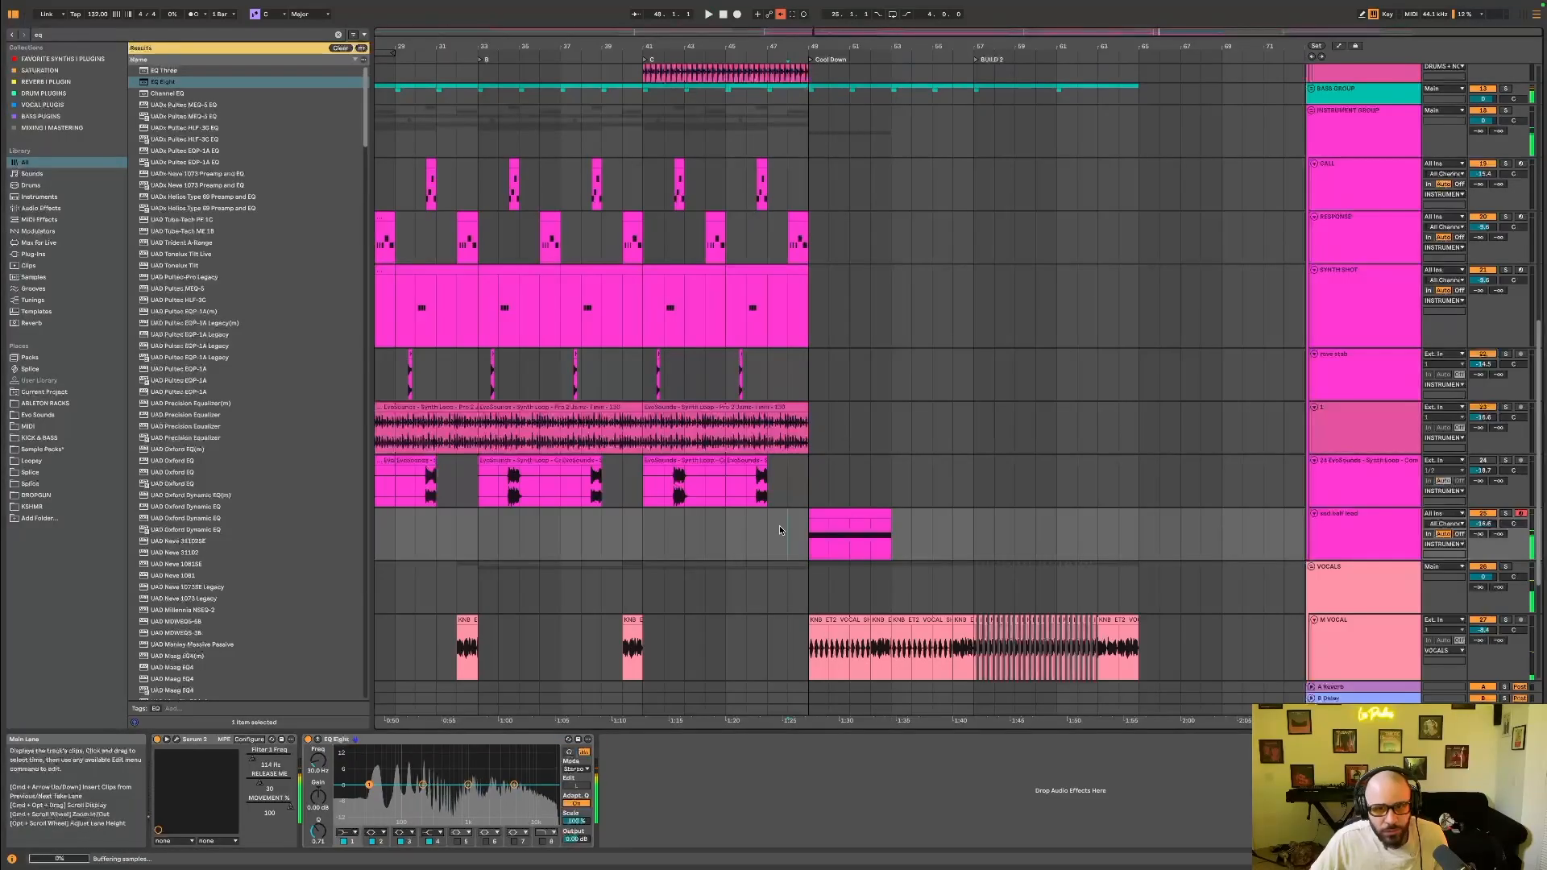
key("space")
key("space")
left_click(1347, 538)
left_click_drag(1483, 524, 1483, 534)
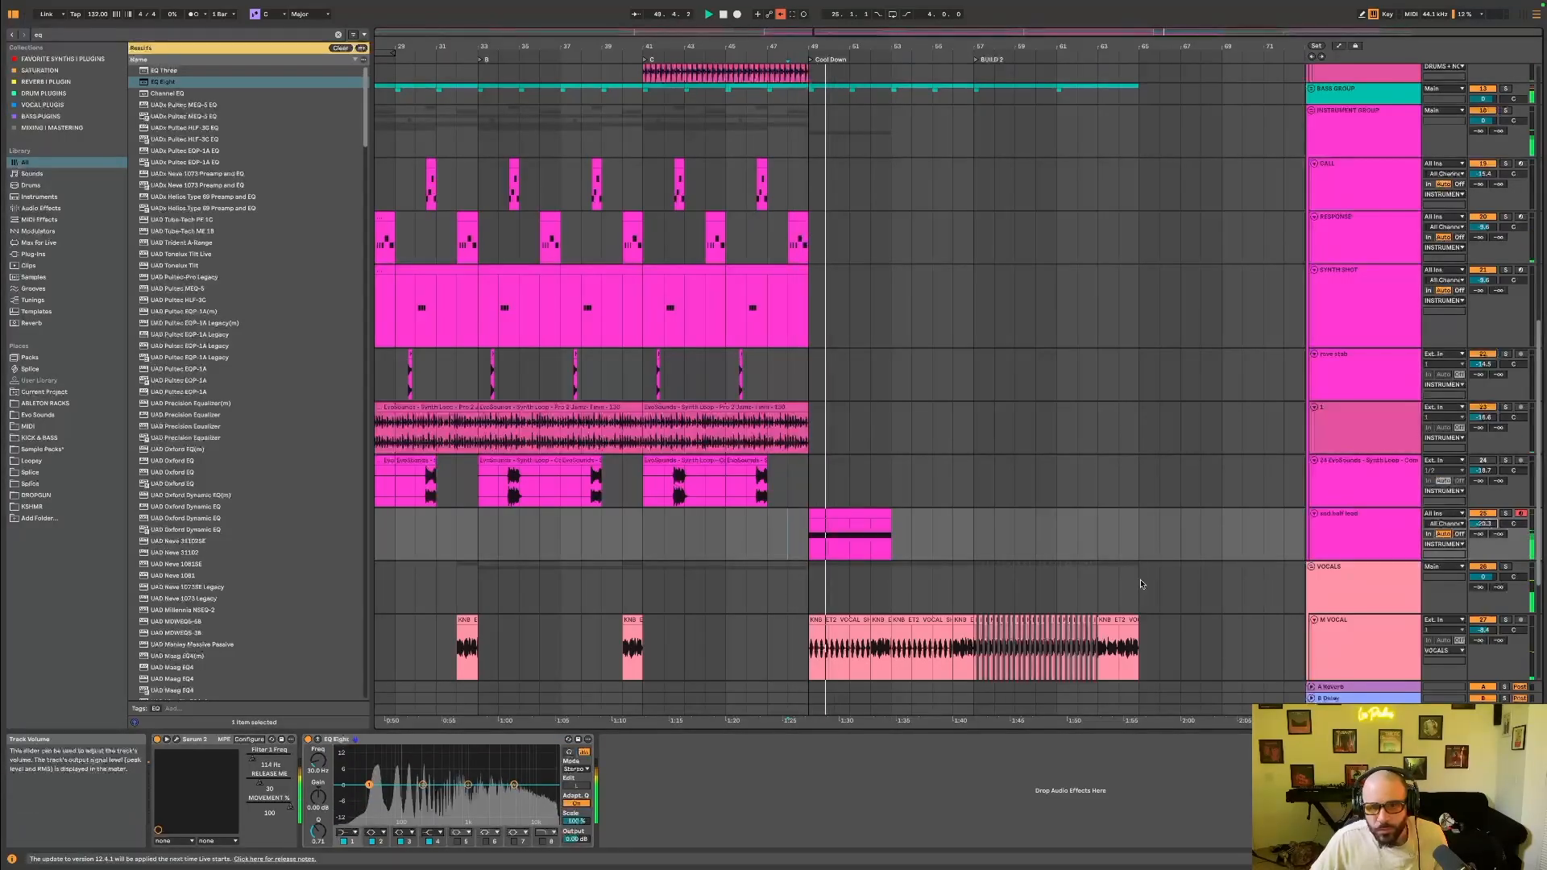
Shape the lead in EQ Eight with a low cut on the first band and a high cut at 4.64 kHz.
left_click(348, 832)
left_click(347, 767)
key("space")
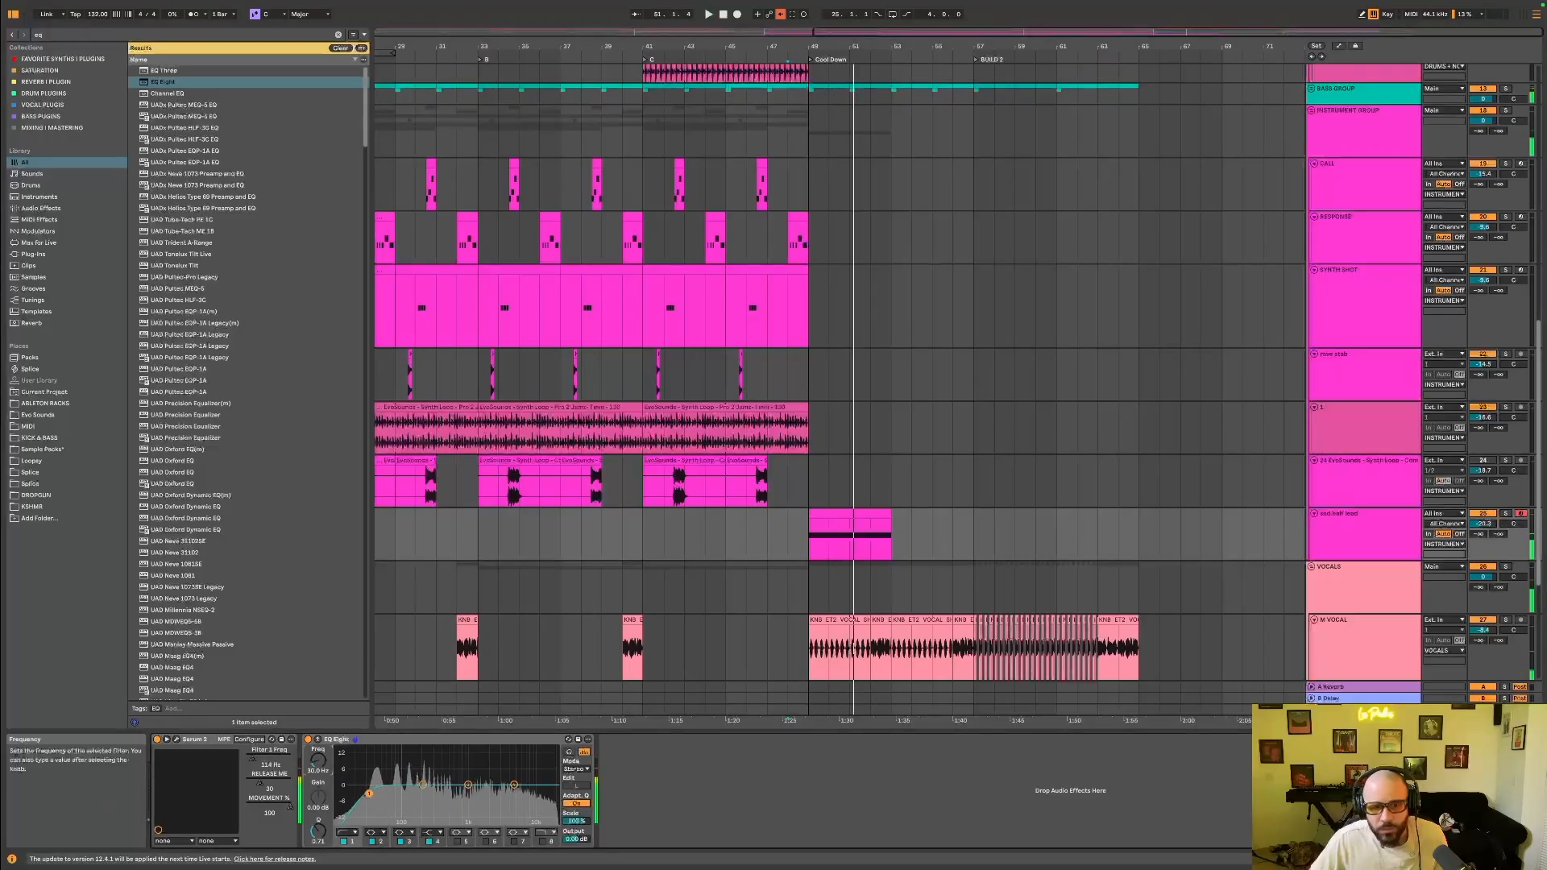
left_click_drag(318, 760, 319, 732)
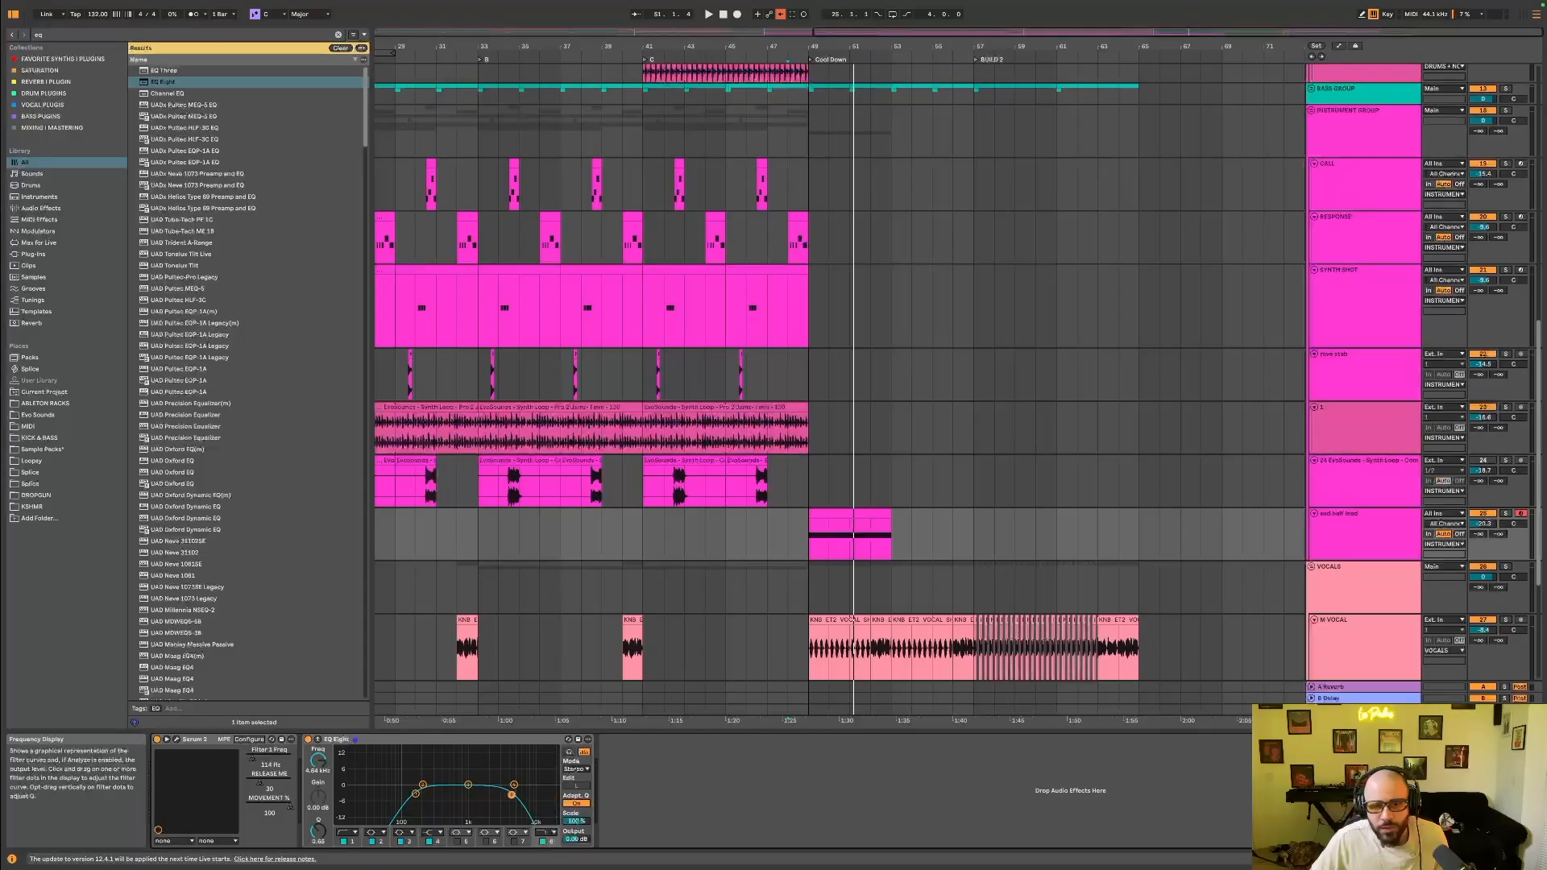
Replace the browser search with filter and add Auto Filter after EQ Eight on the 2nd half lead track.
left_click(45, 36)
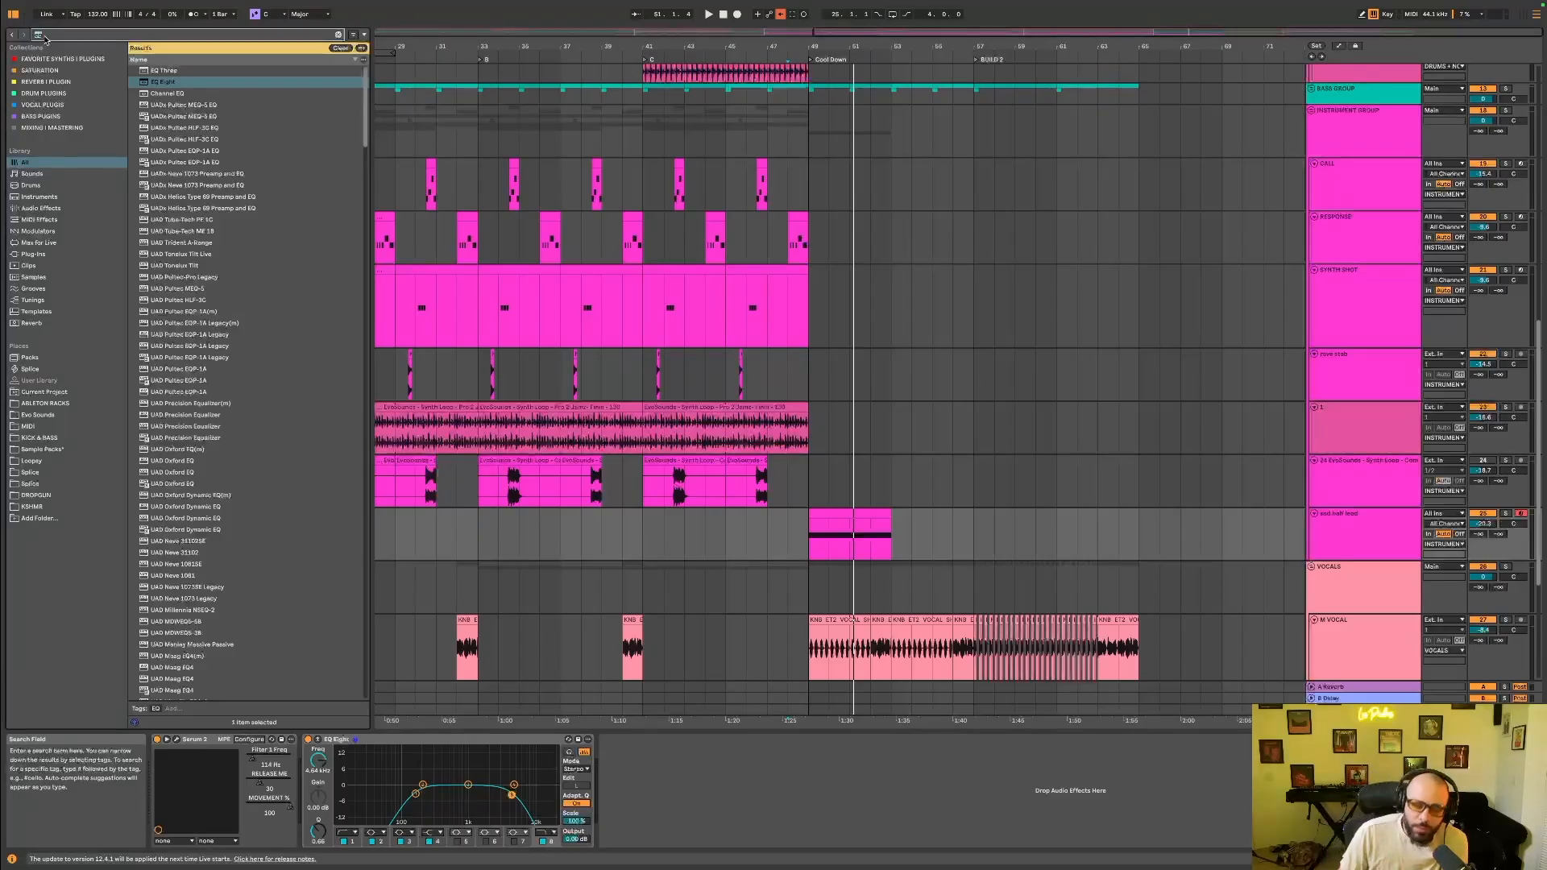
key("BackSpace")
key("BackSpace")
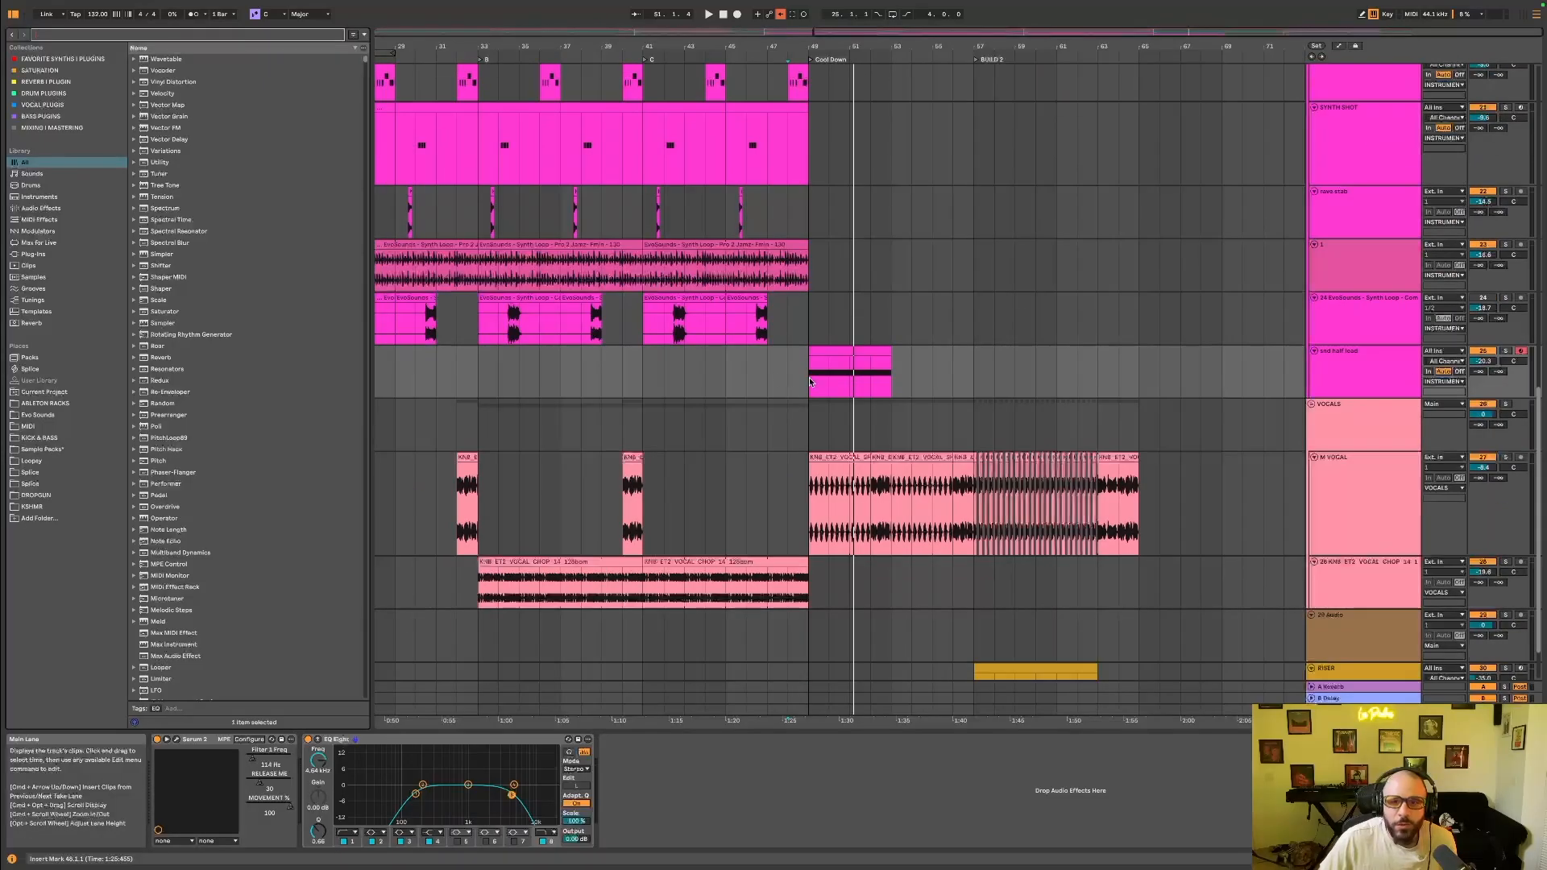
left_click(811, 382)
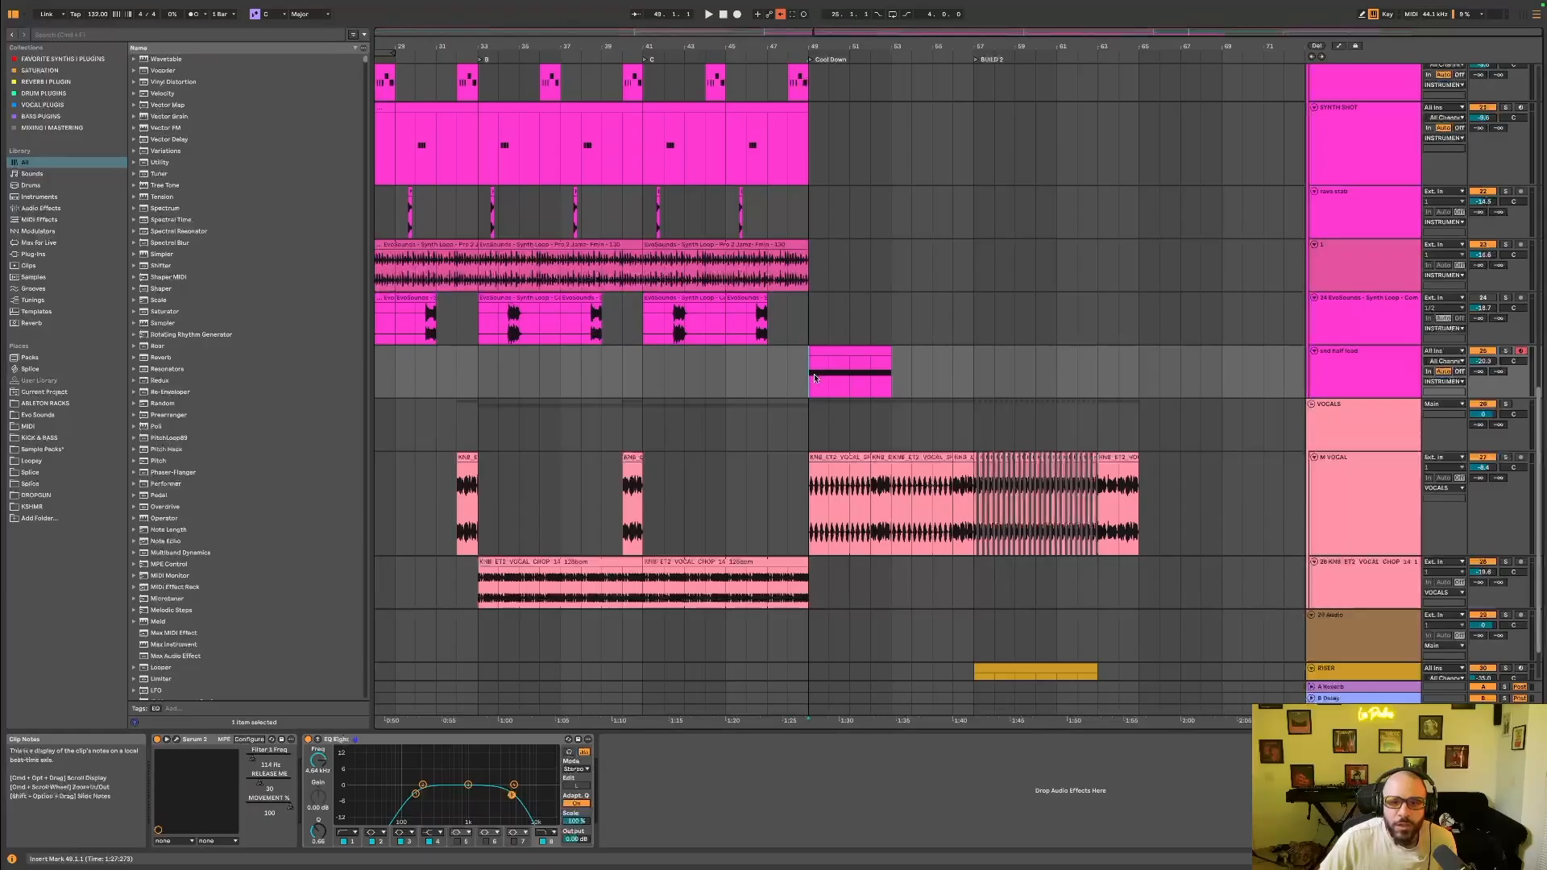
scroll(816, 387, "down", 2)
left_click(813, 368)
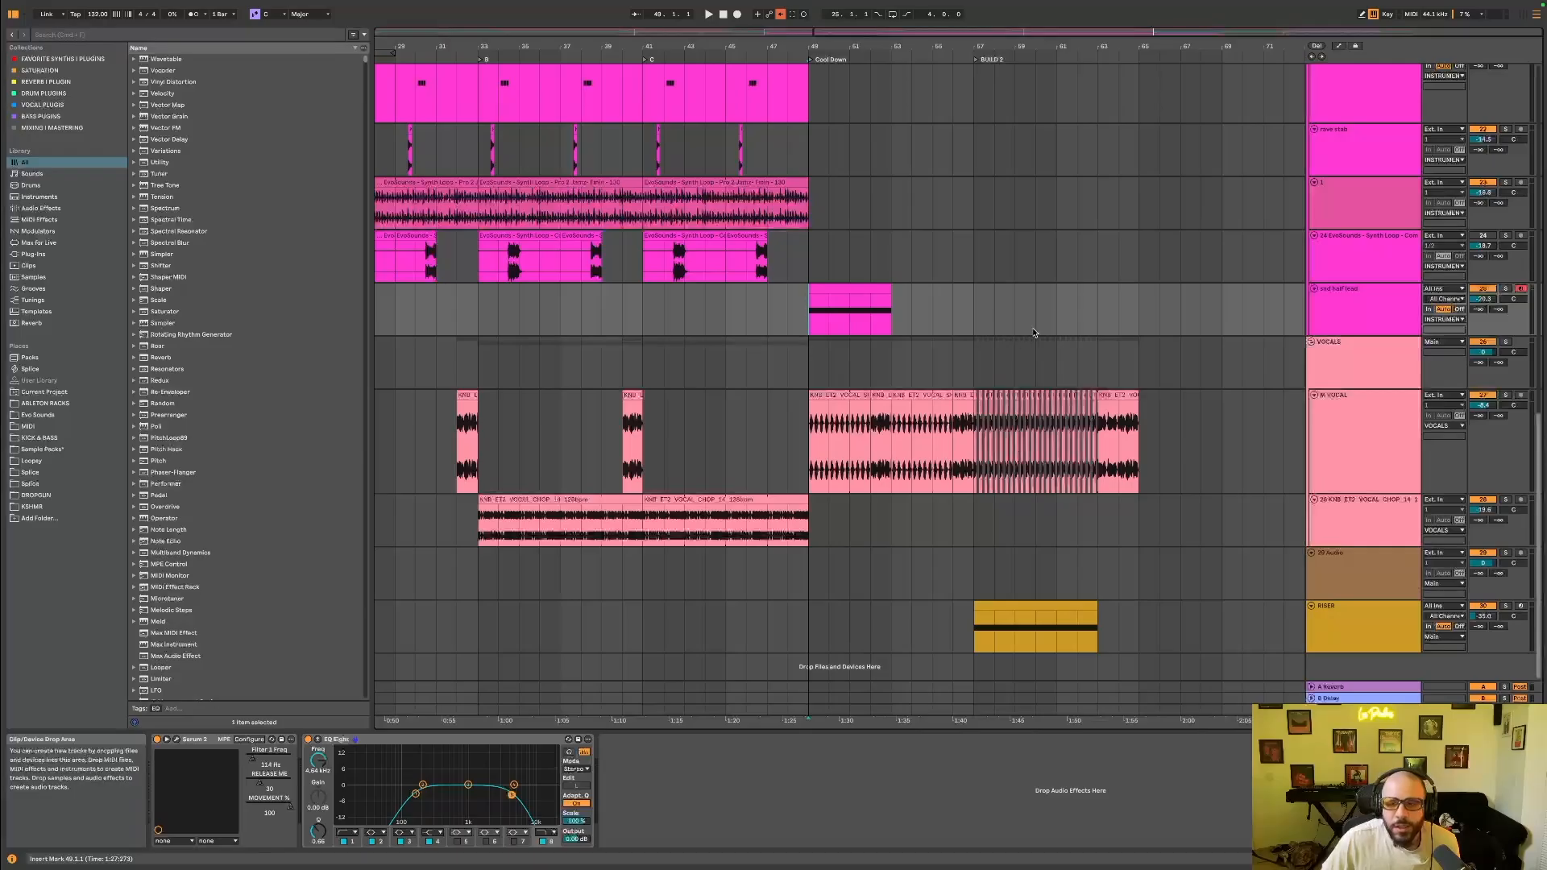
left_click(157, 36)
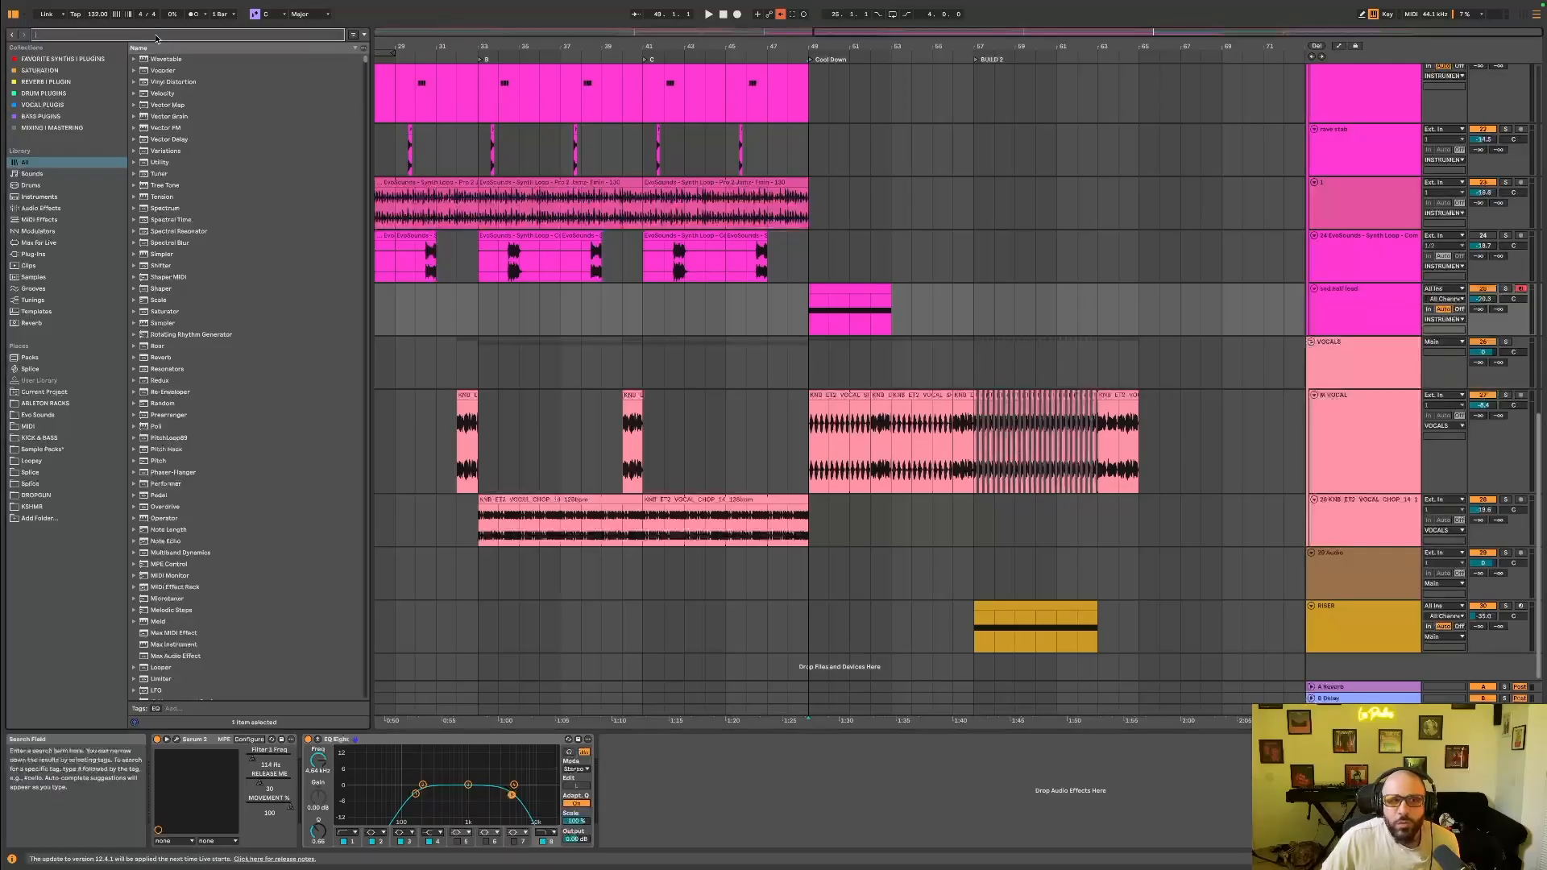
type("filter")
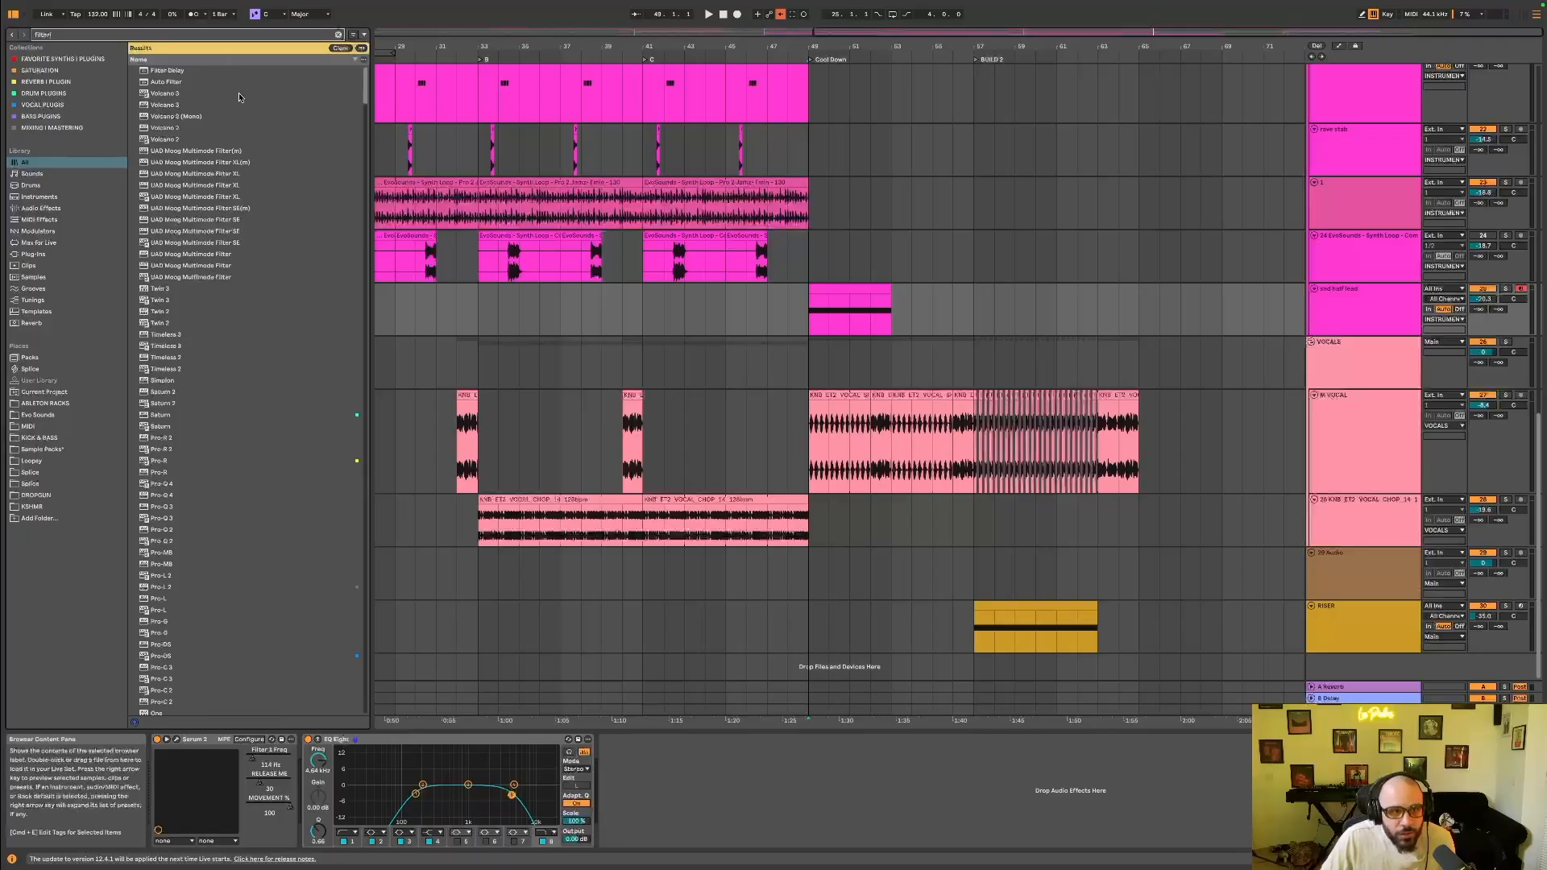
double_click(212, 83)
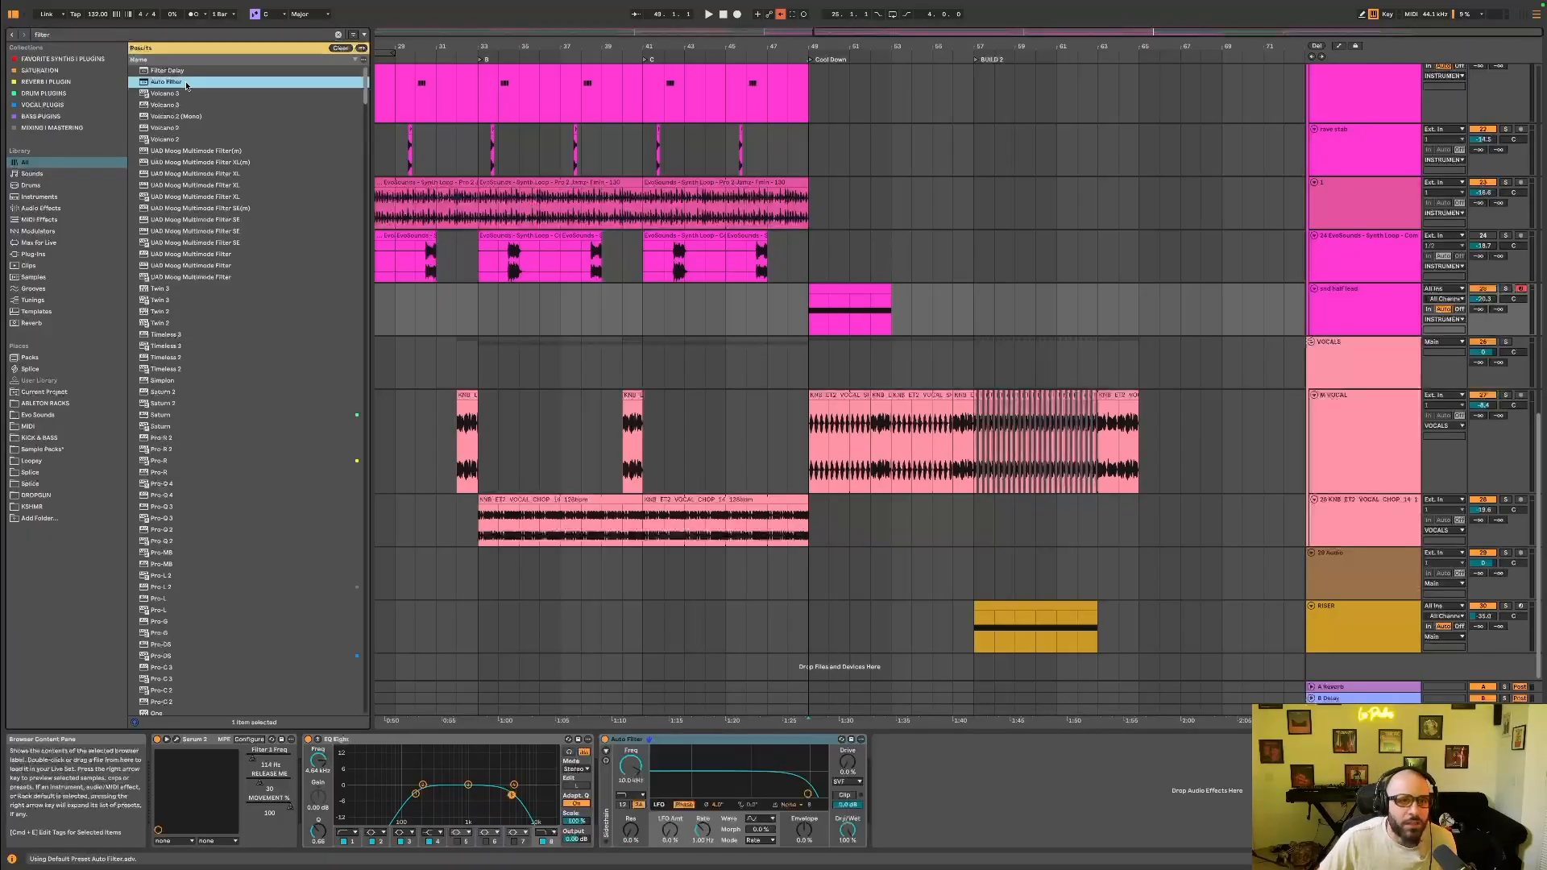
Lower the Auto Filter's cutoff frequency, show its automation lane, and hide the browser to see the whole arrangement.
left_click_drag(635, 769, 635, 824)
right_click(632, 765)
left_click(654, 771)
left_click(13, 14)
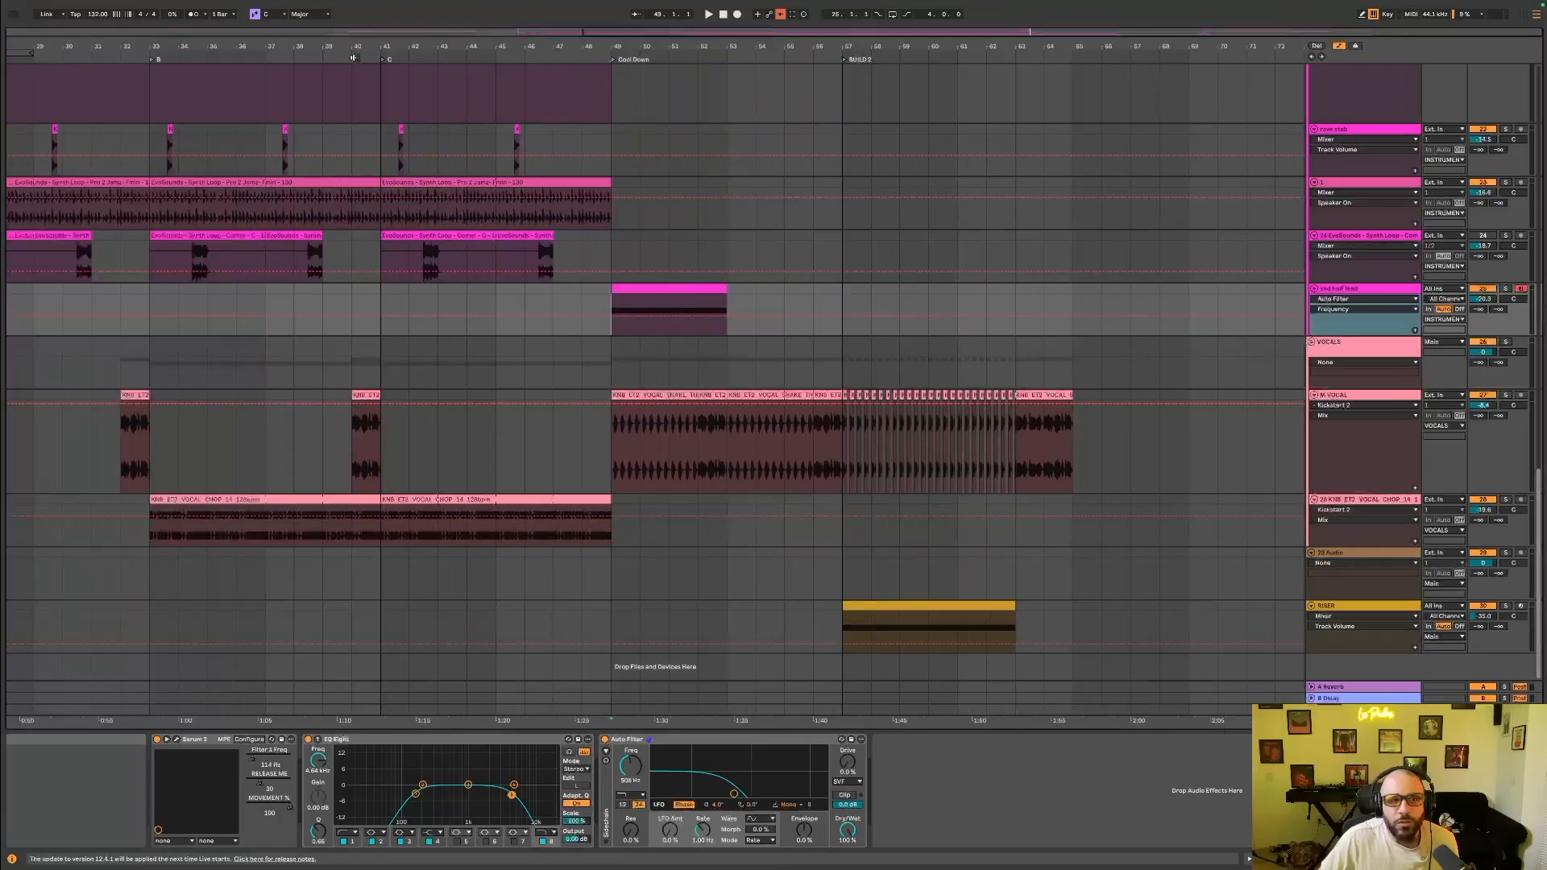
double_click(122, 30)
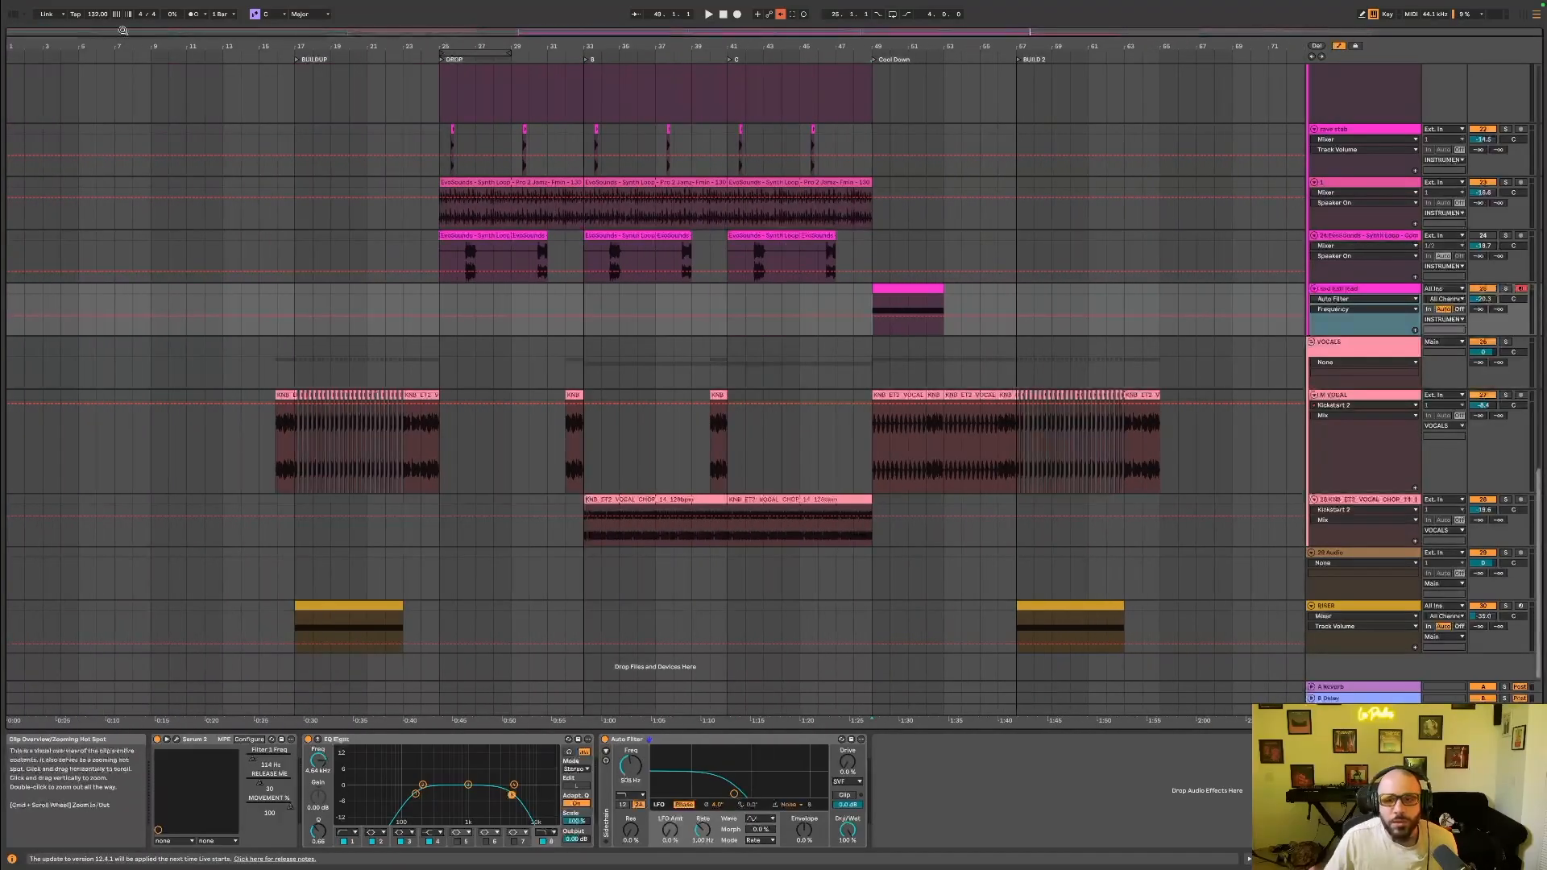
Hide the automation lanes and move the 2nd half lead clip from the Cool Down to the start of BUILD 2 at bar 57.
left_click(1348, 48)
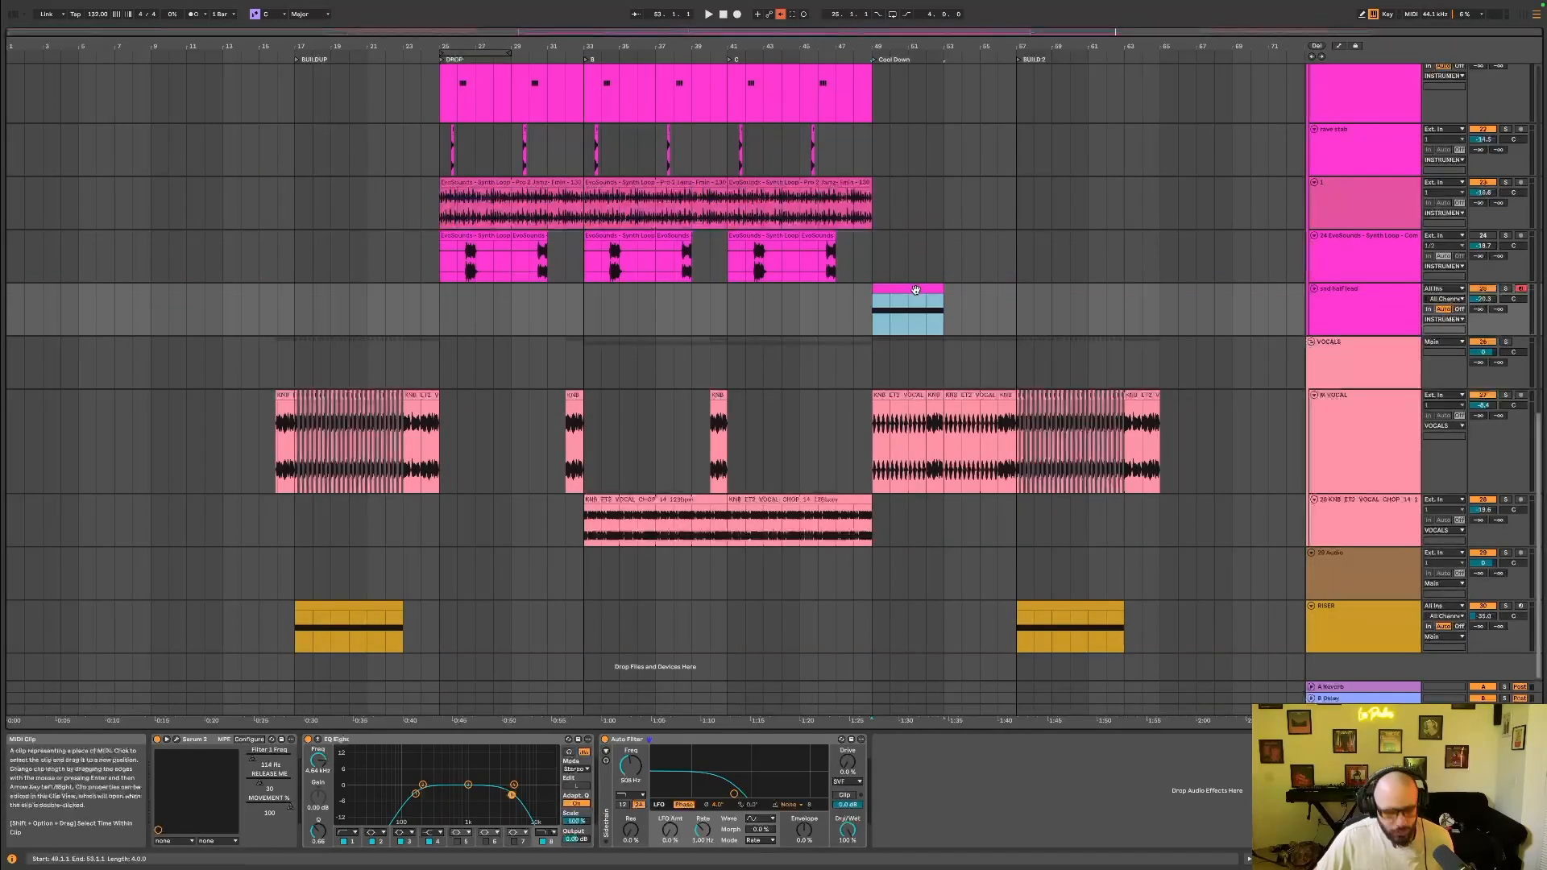
left_click(878, 313)
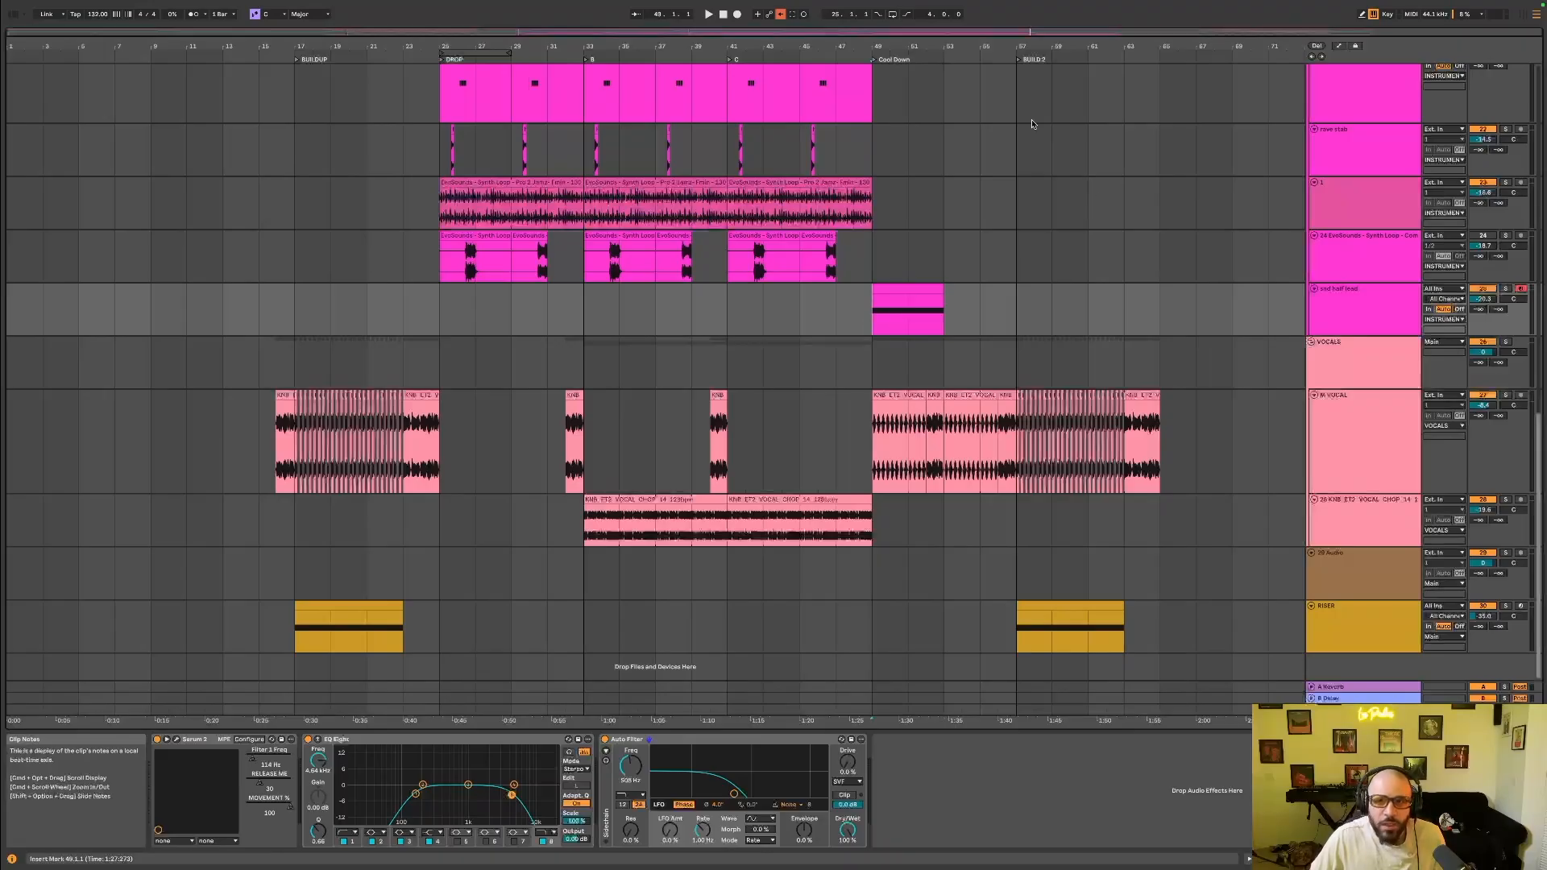
left_click_drag(904, 285, 1047, 287)
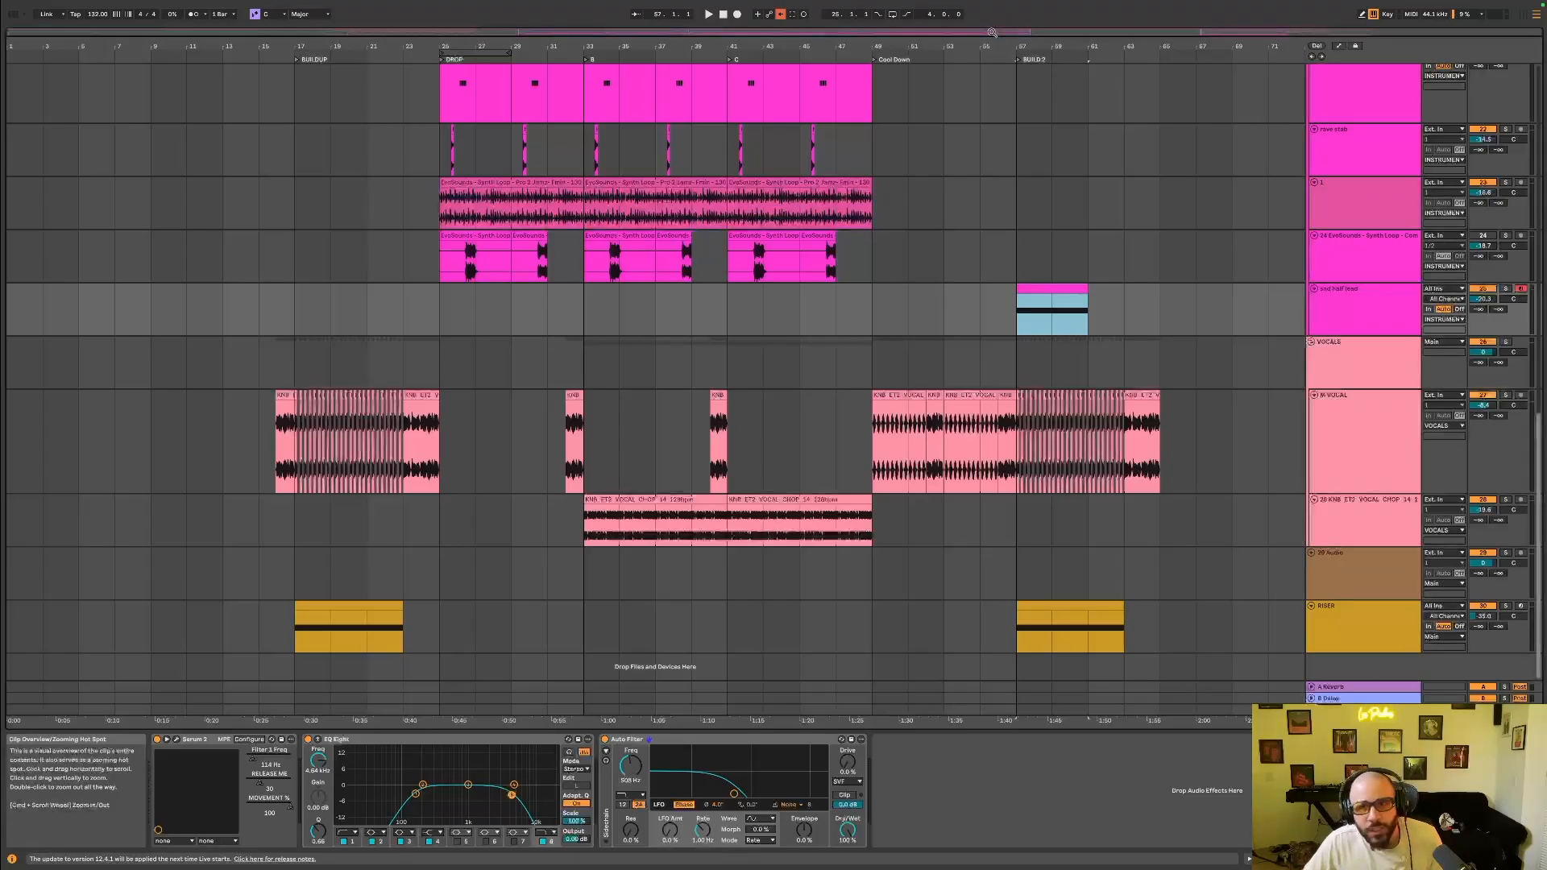
Play from bar 55, duplicate the 2nd half lead clip directly after itself, and raise the Auto Filter's cutoff frequency.
left_click_drag(1012, 32, 1012, 47)
left_click(1000, 308)
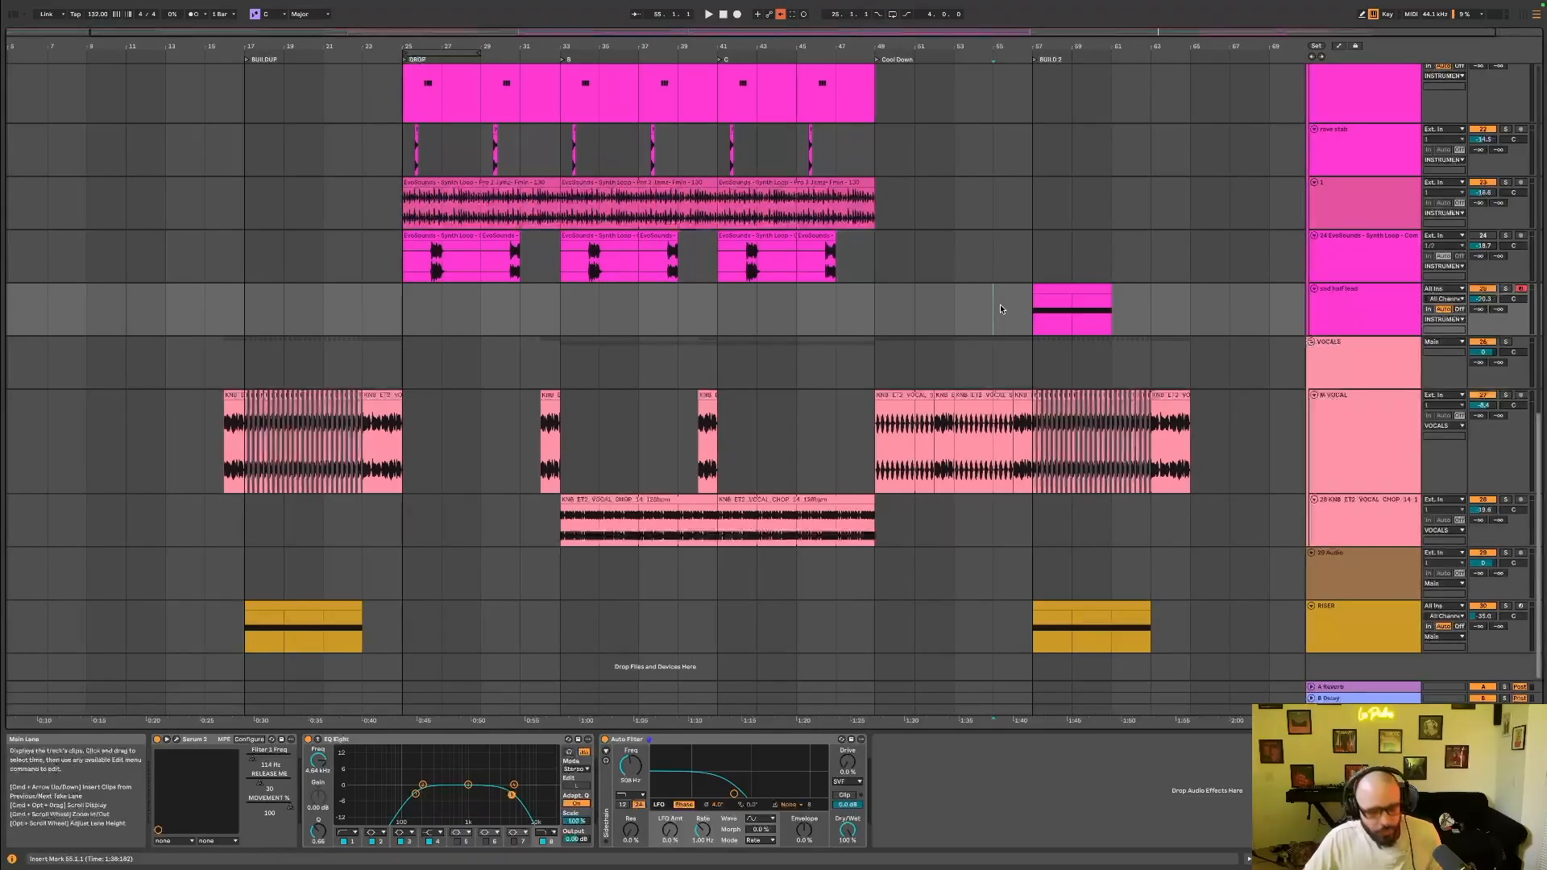
left_click(1053, 287)
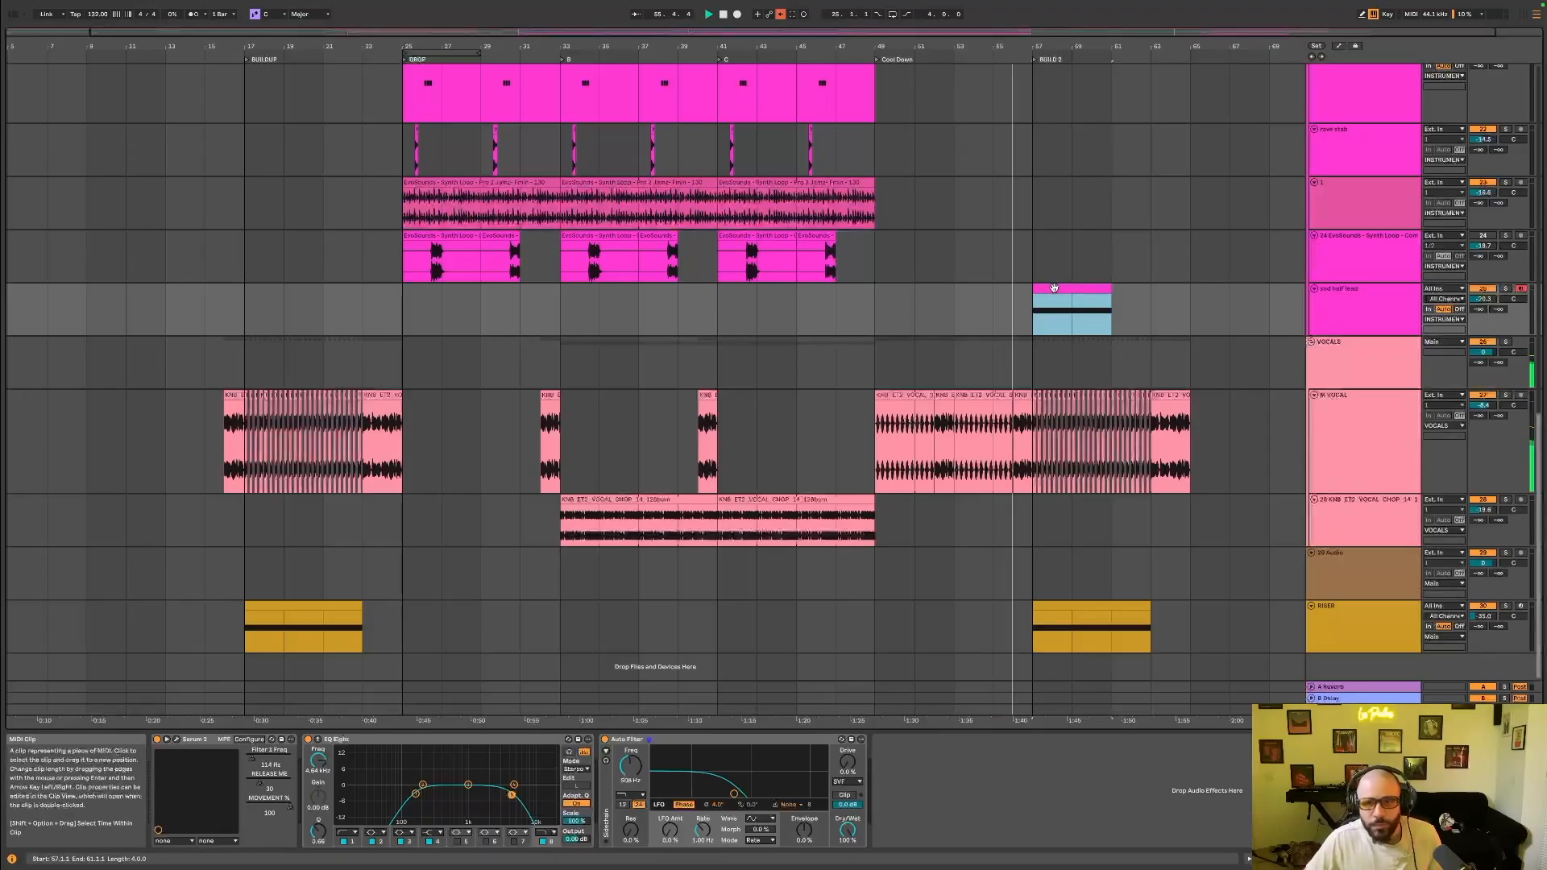
key("super+d")
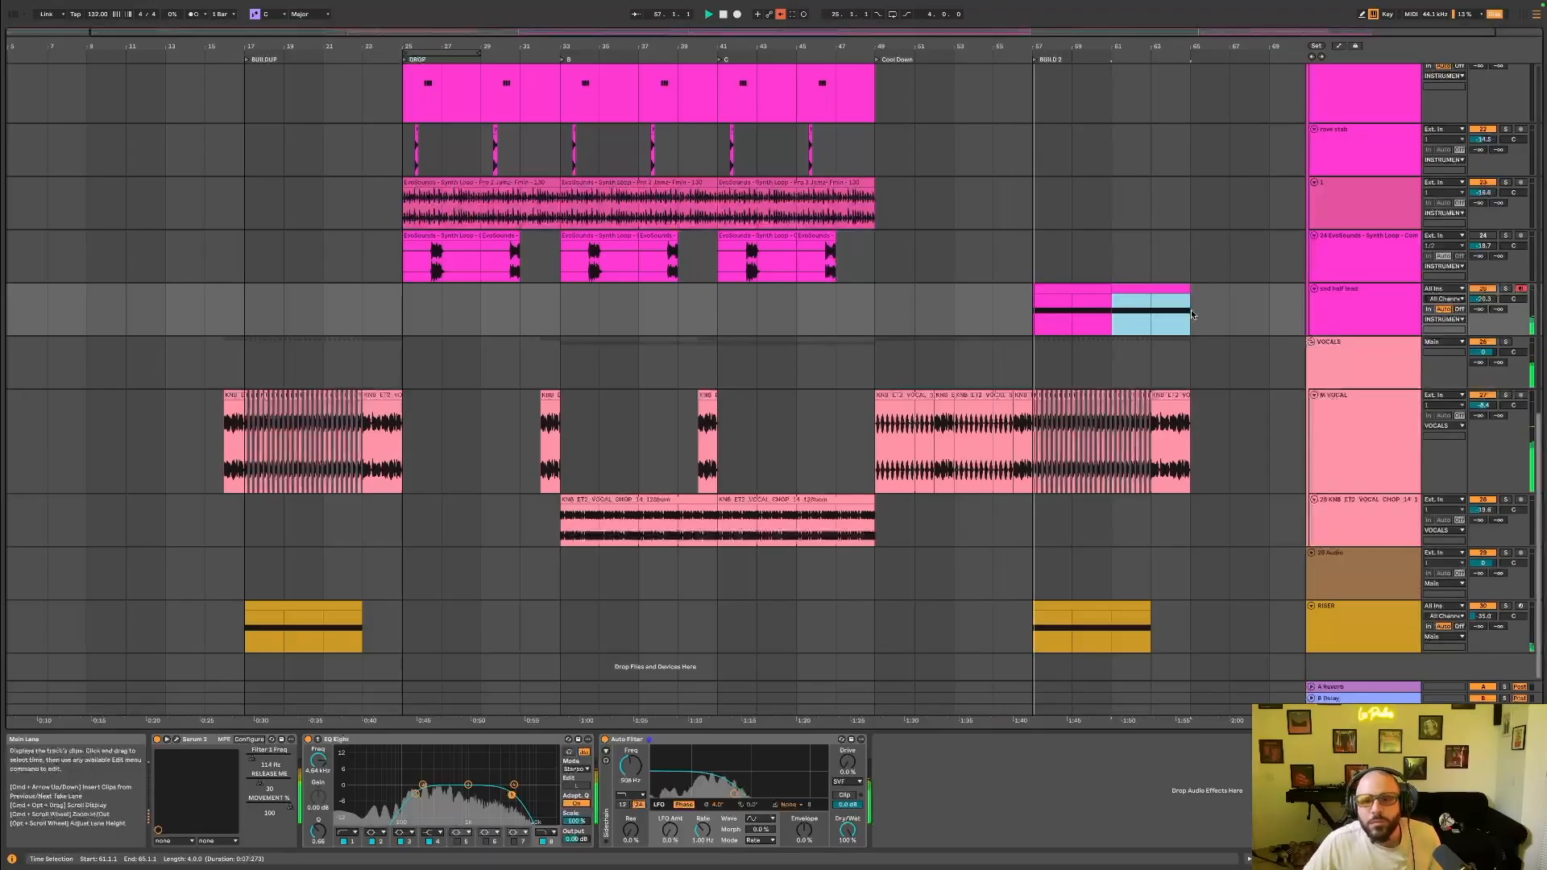
left_click(1048, 311)
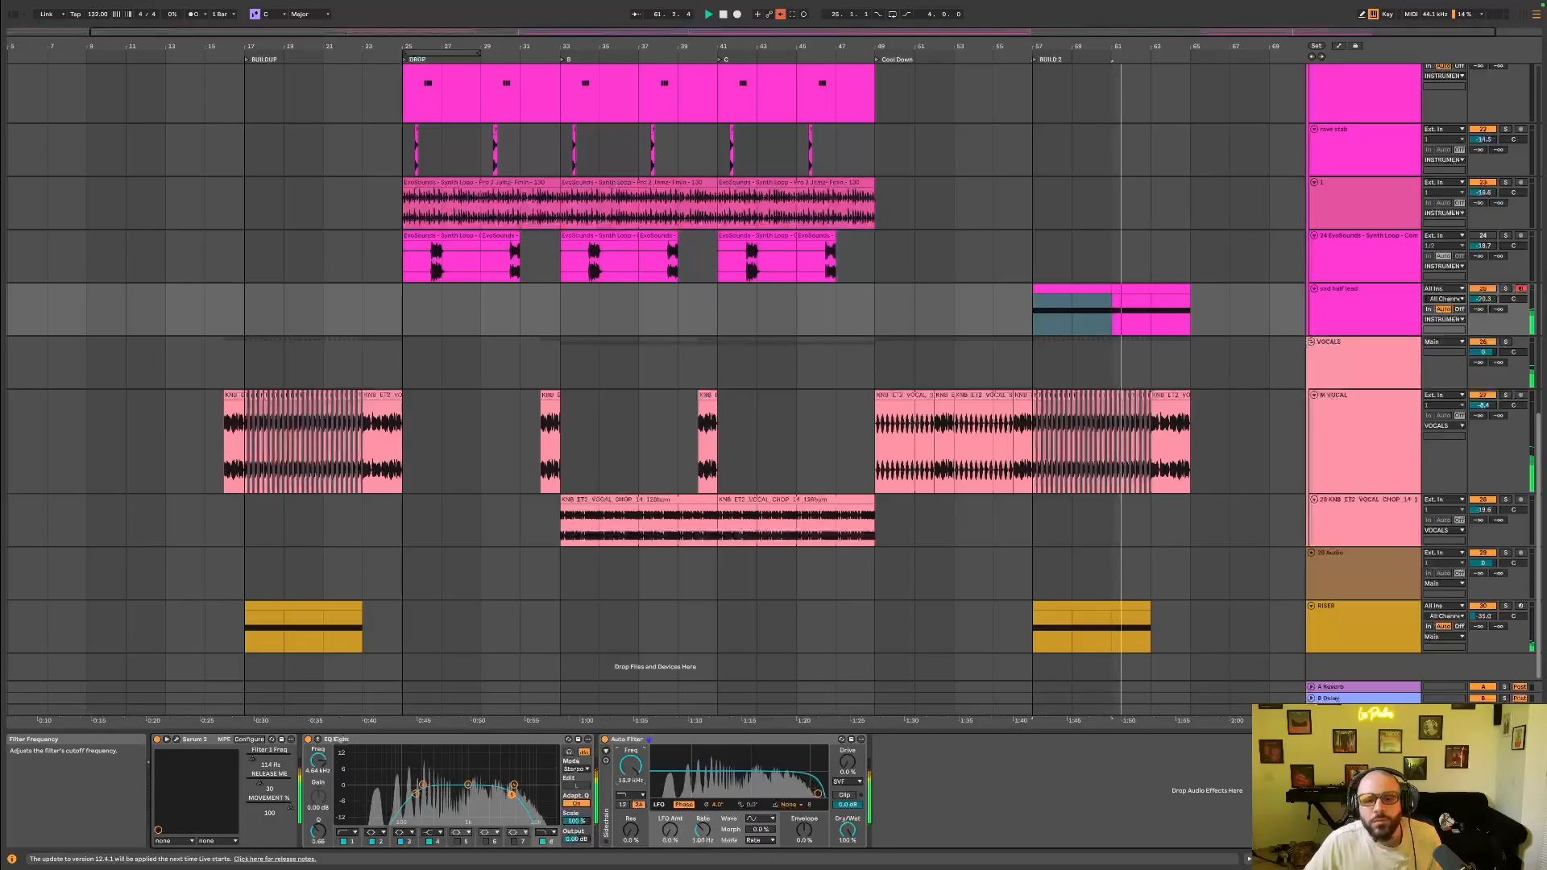
key("space")
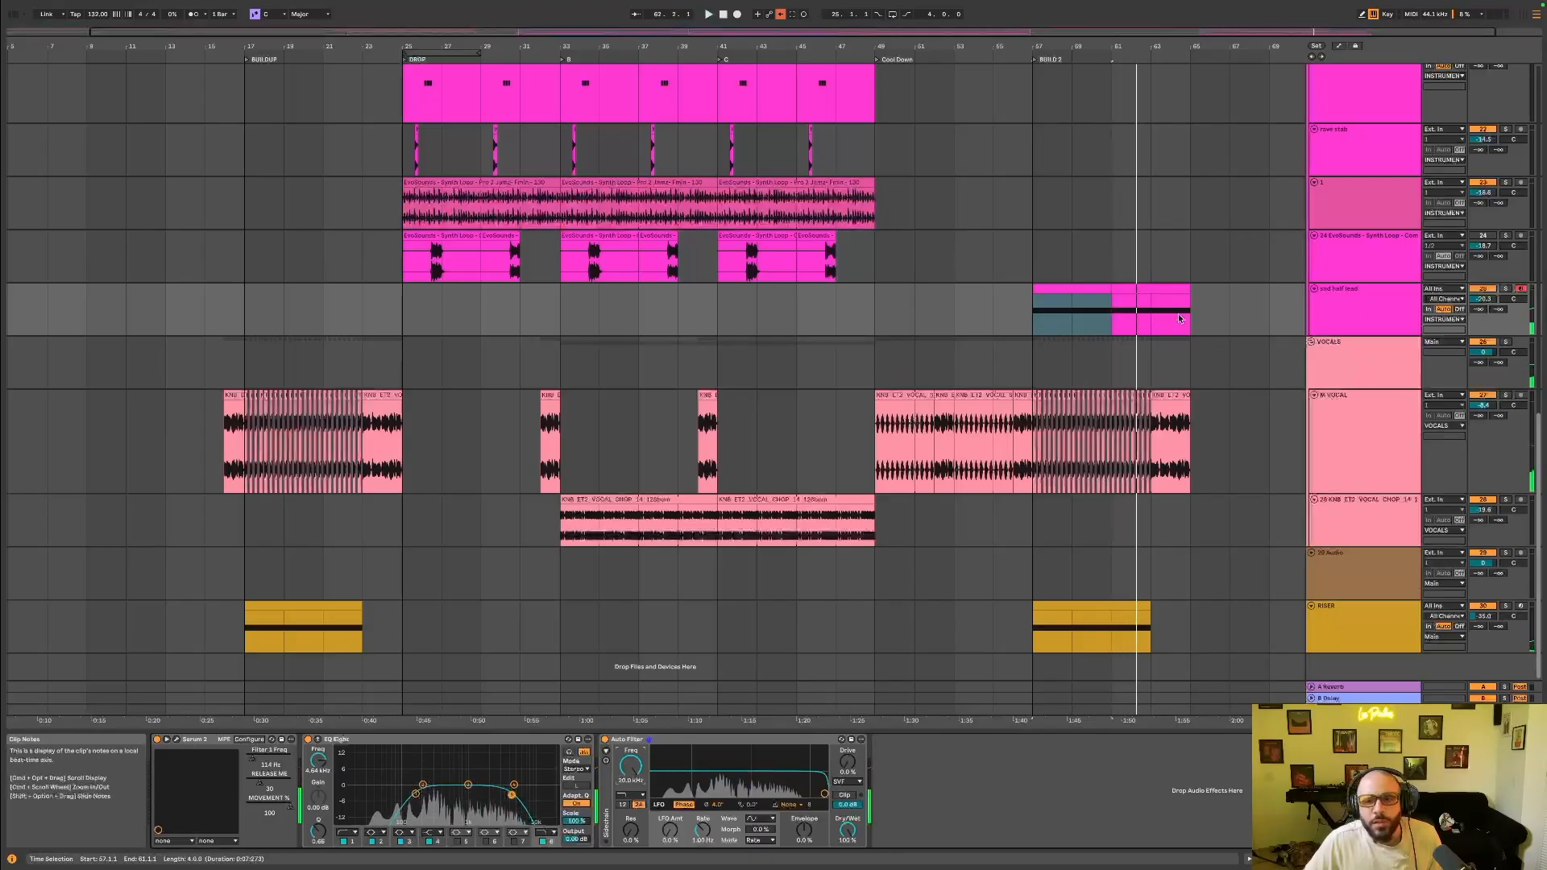
Trim the second lead clip to end at bar 63 and place the insert marker at the start of BUILD 2.
left_click(1156, 324)
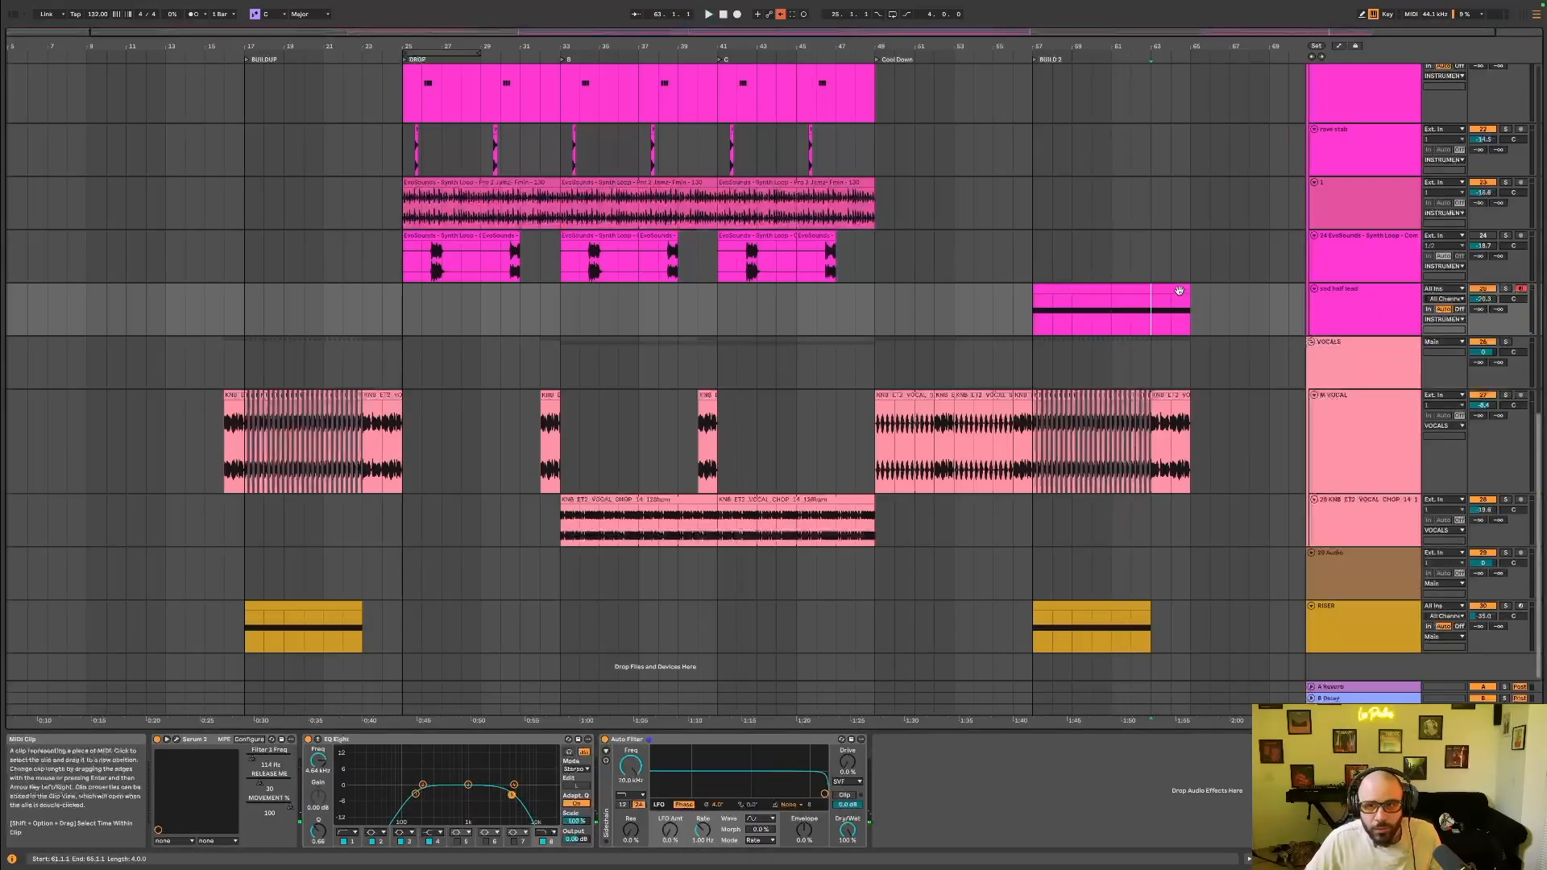
left_click(1184, 290)
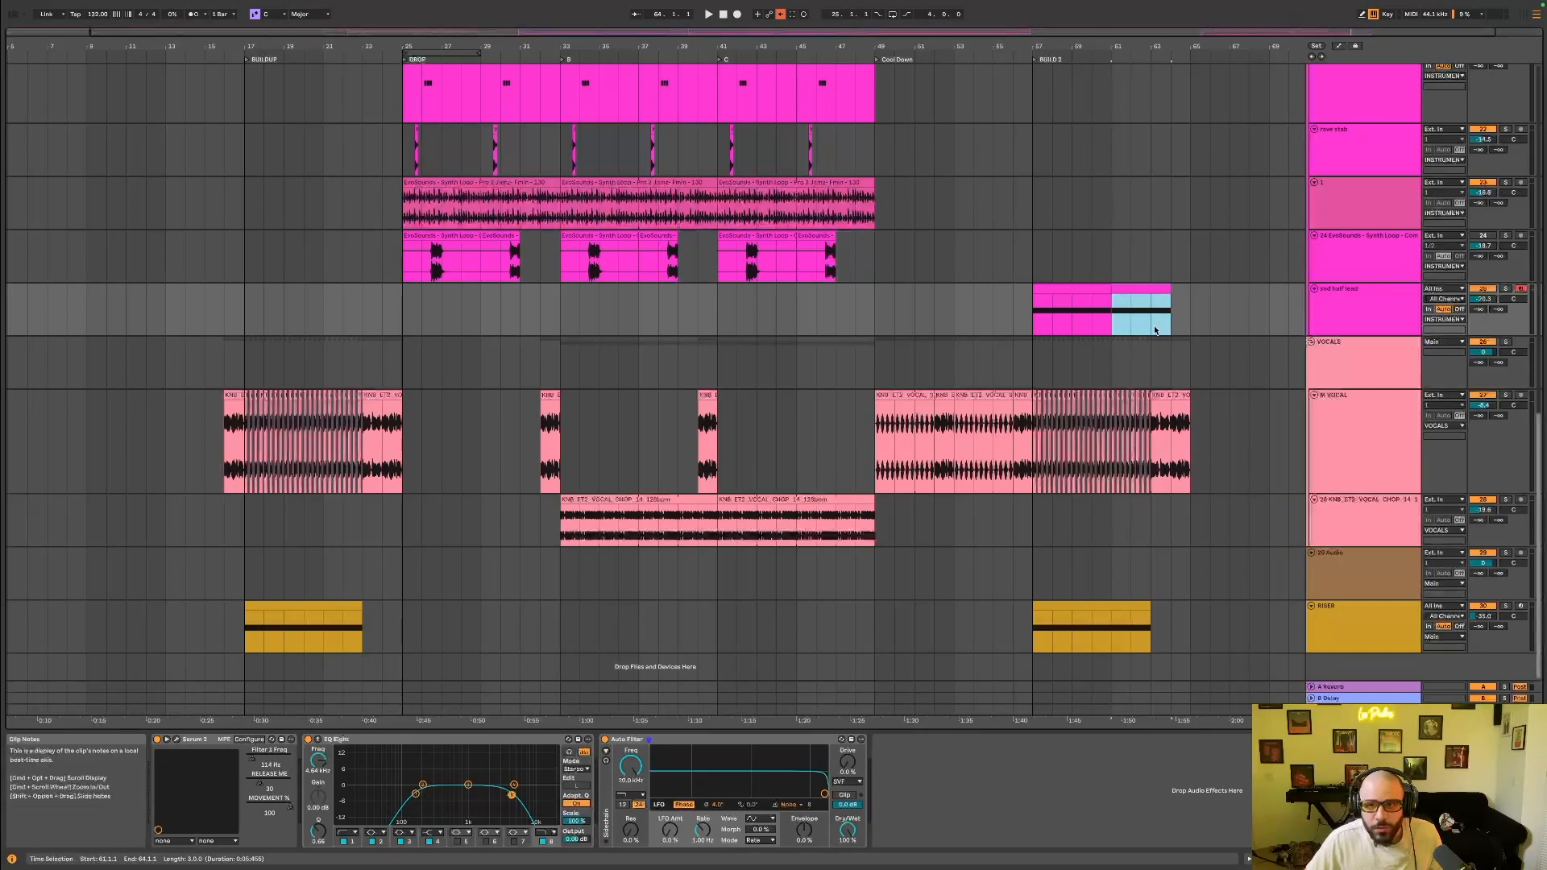
left_click_drag(1173, 290, 1160, 424)
left_click(1165, 395)
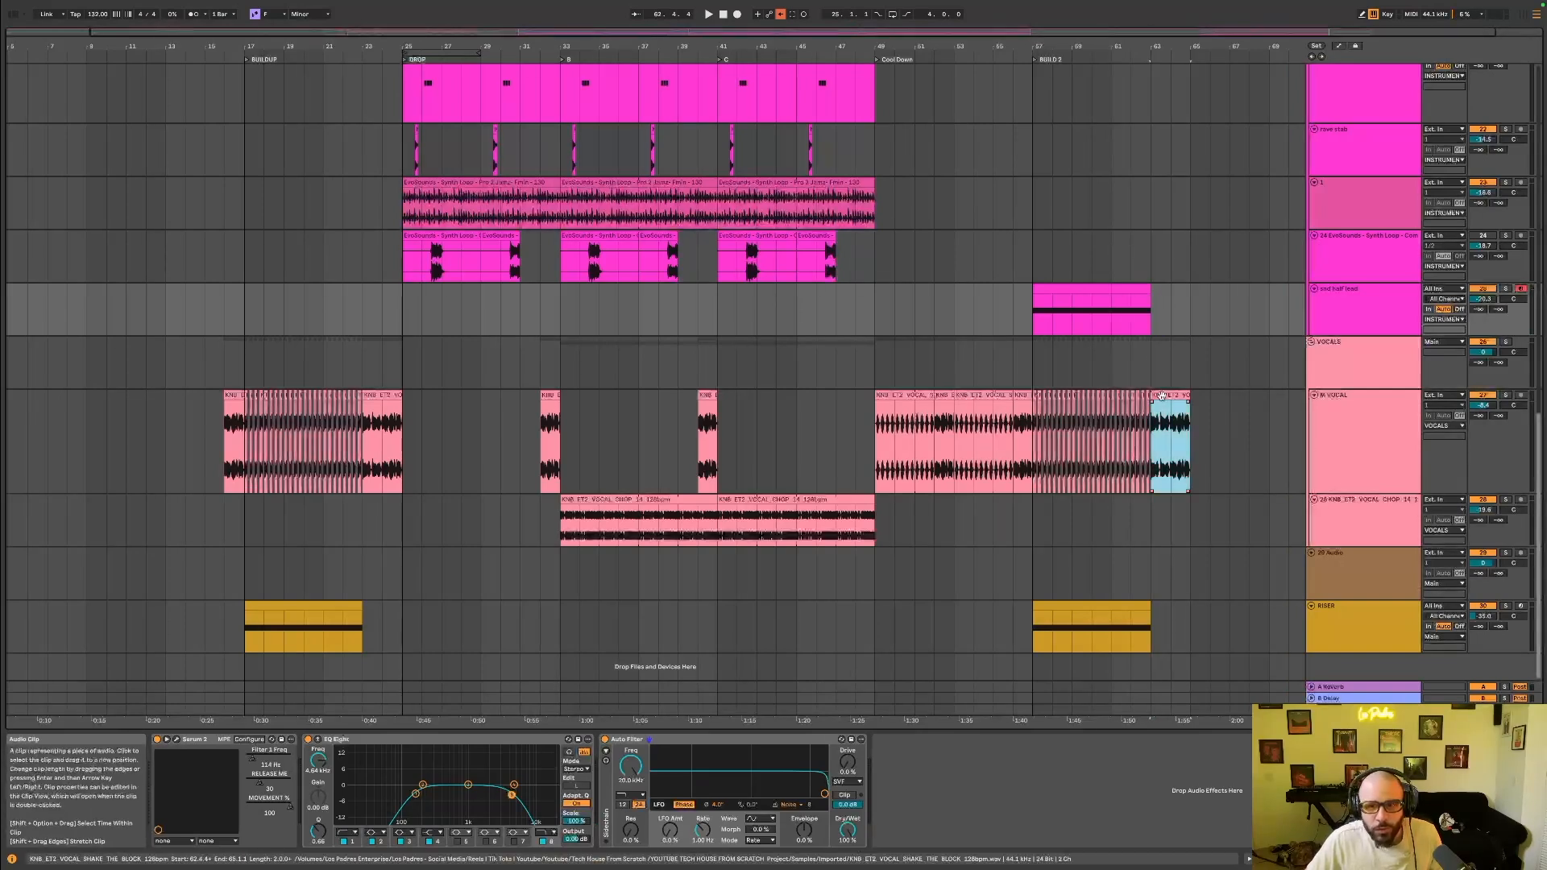
left_click(1035, 312)
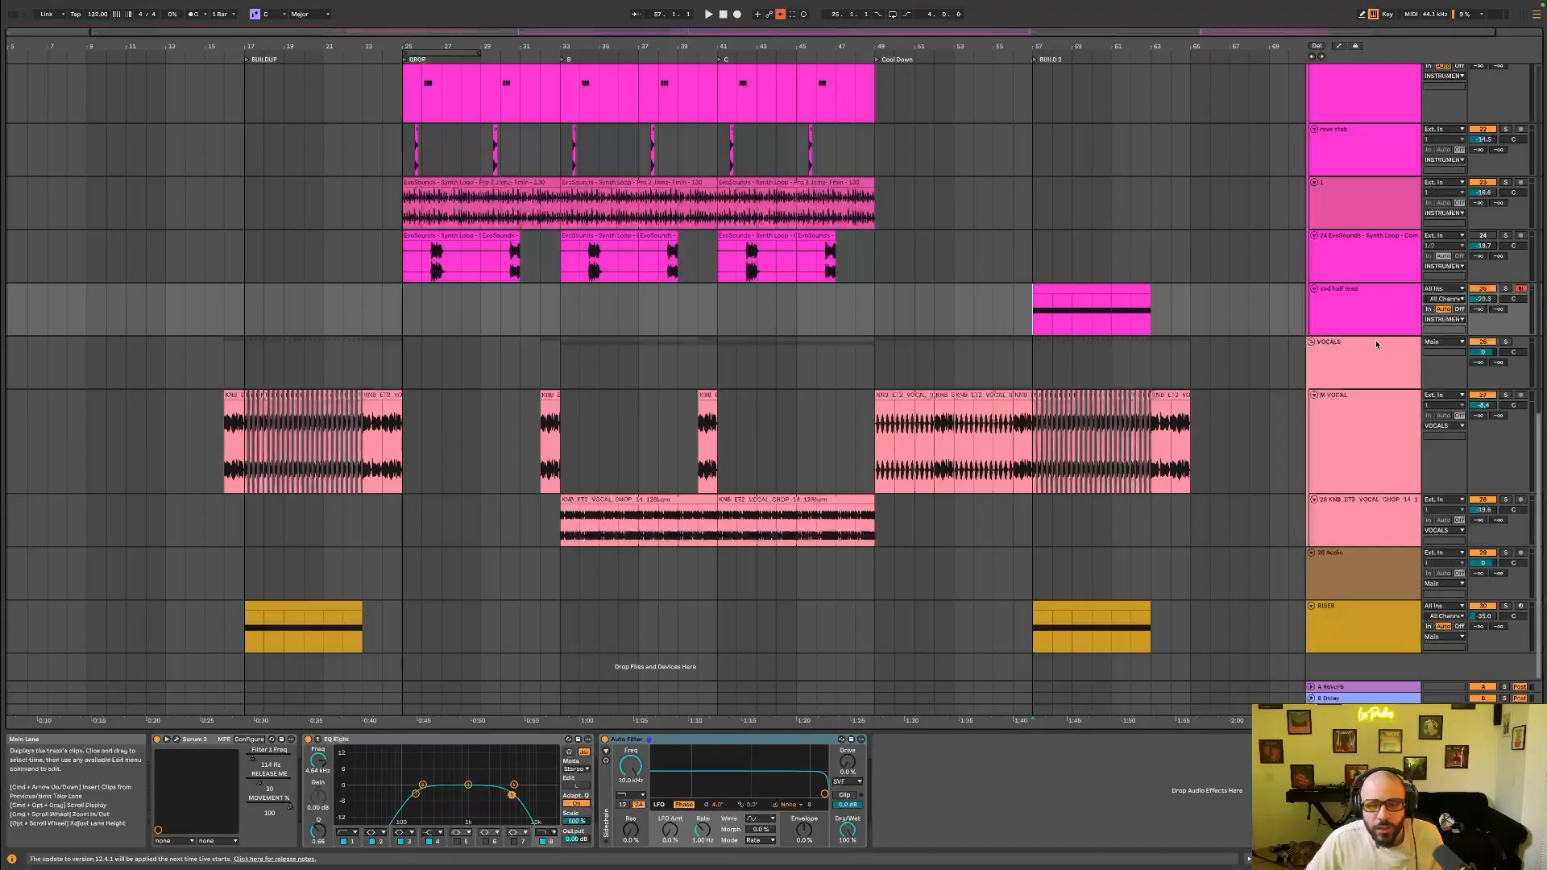
Examine the INSTRUMENT GROUP's device chain and its tracks in comparison with the 2nd half lead in BUILD 2.
left_click(1394, 311)
scroll(1390, 311, "up", 5)
left_click(1339, 188)
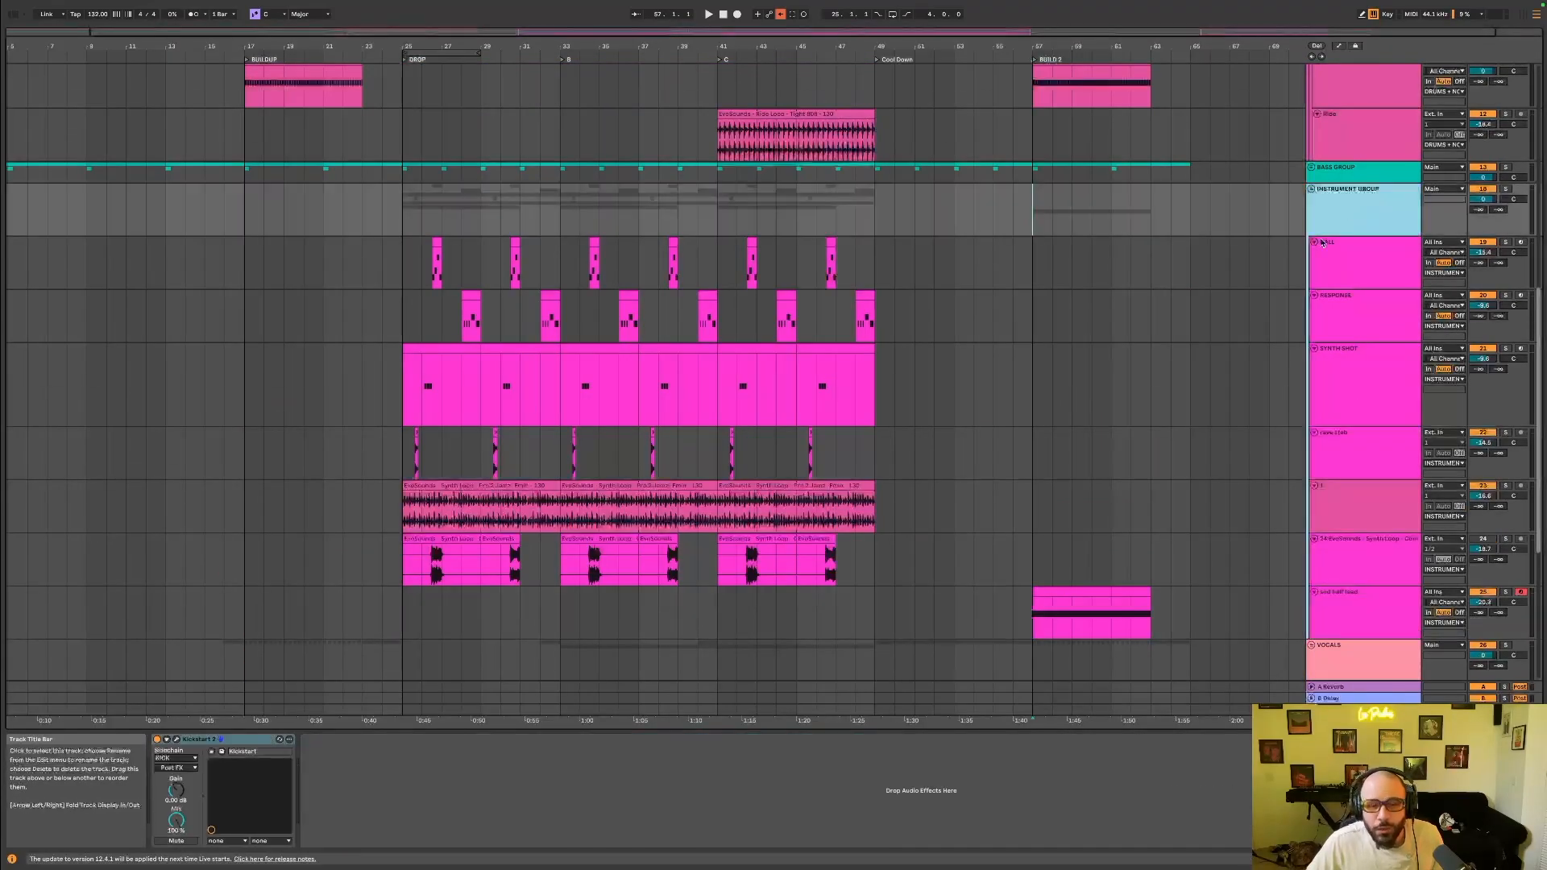
scroll(1100, 318, "down", 5)
scroll(1089, 343, "up", 3)
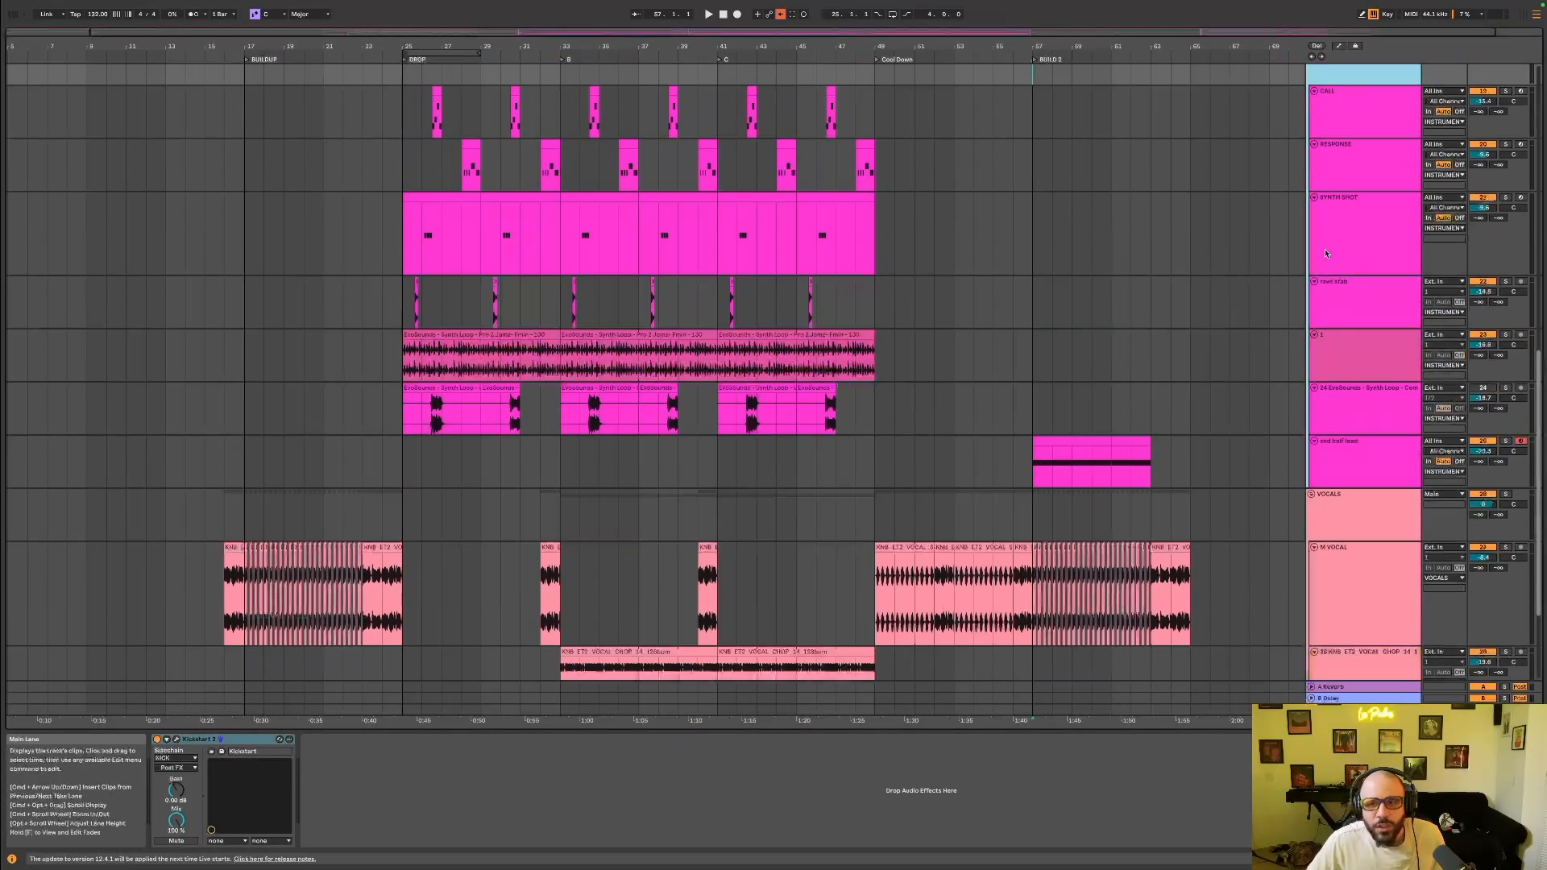
scroll(1016, 357, "up", 2)
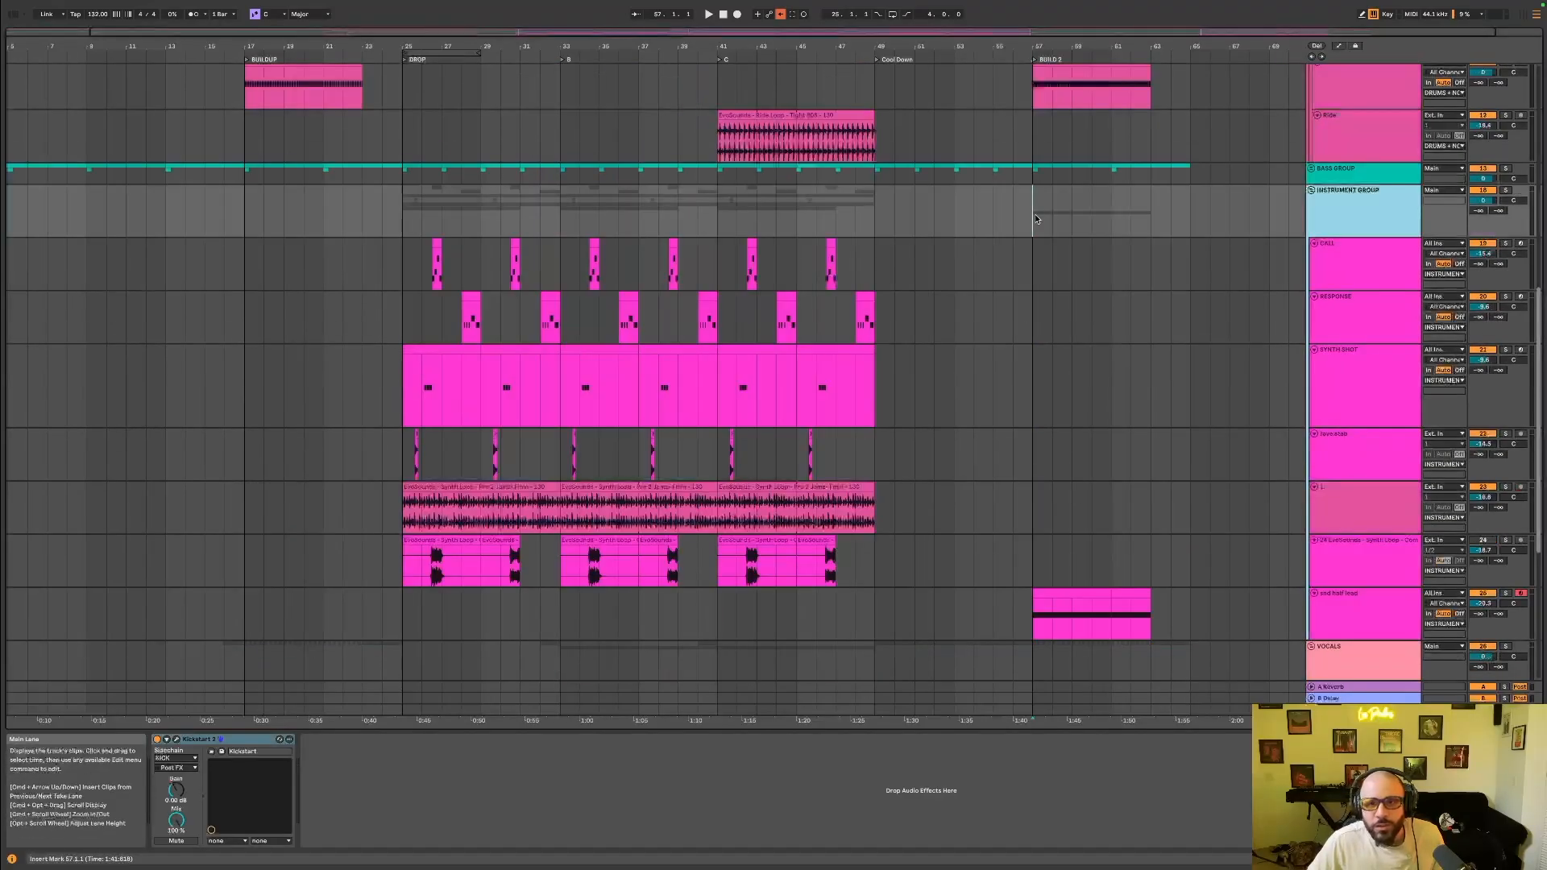
scroll(1061, 390, "down", 3)
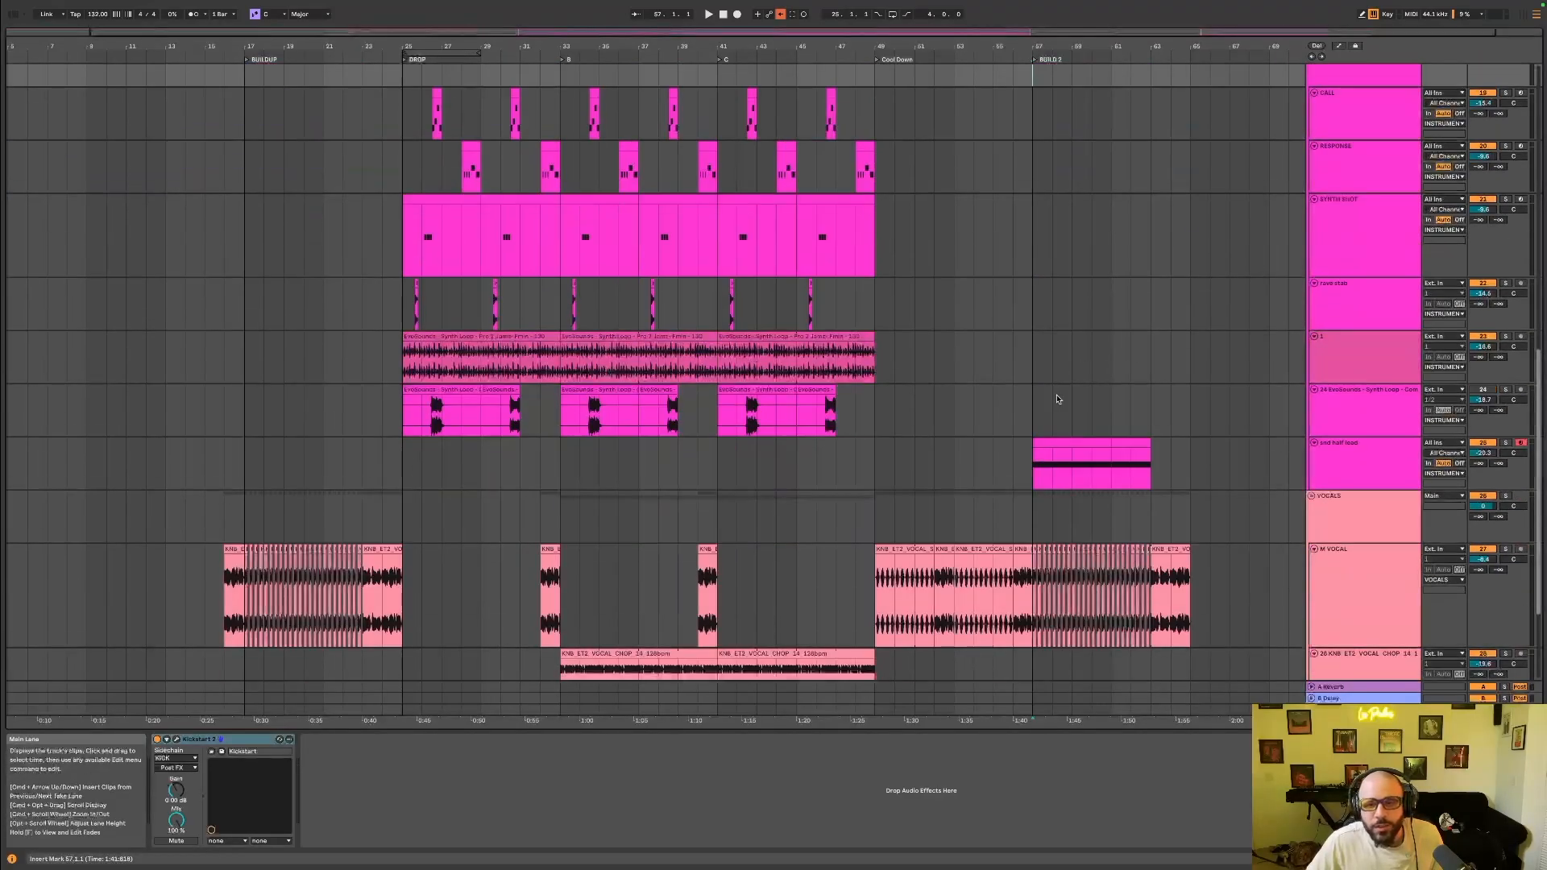
scroll(1061, 390, "down", 1)
left_click(1040, 408)
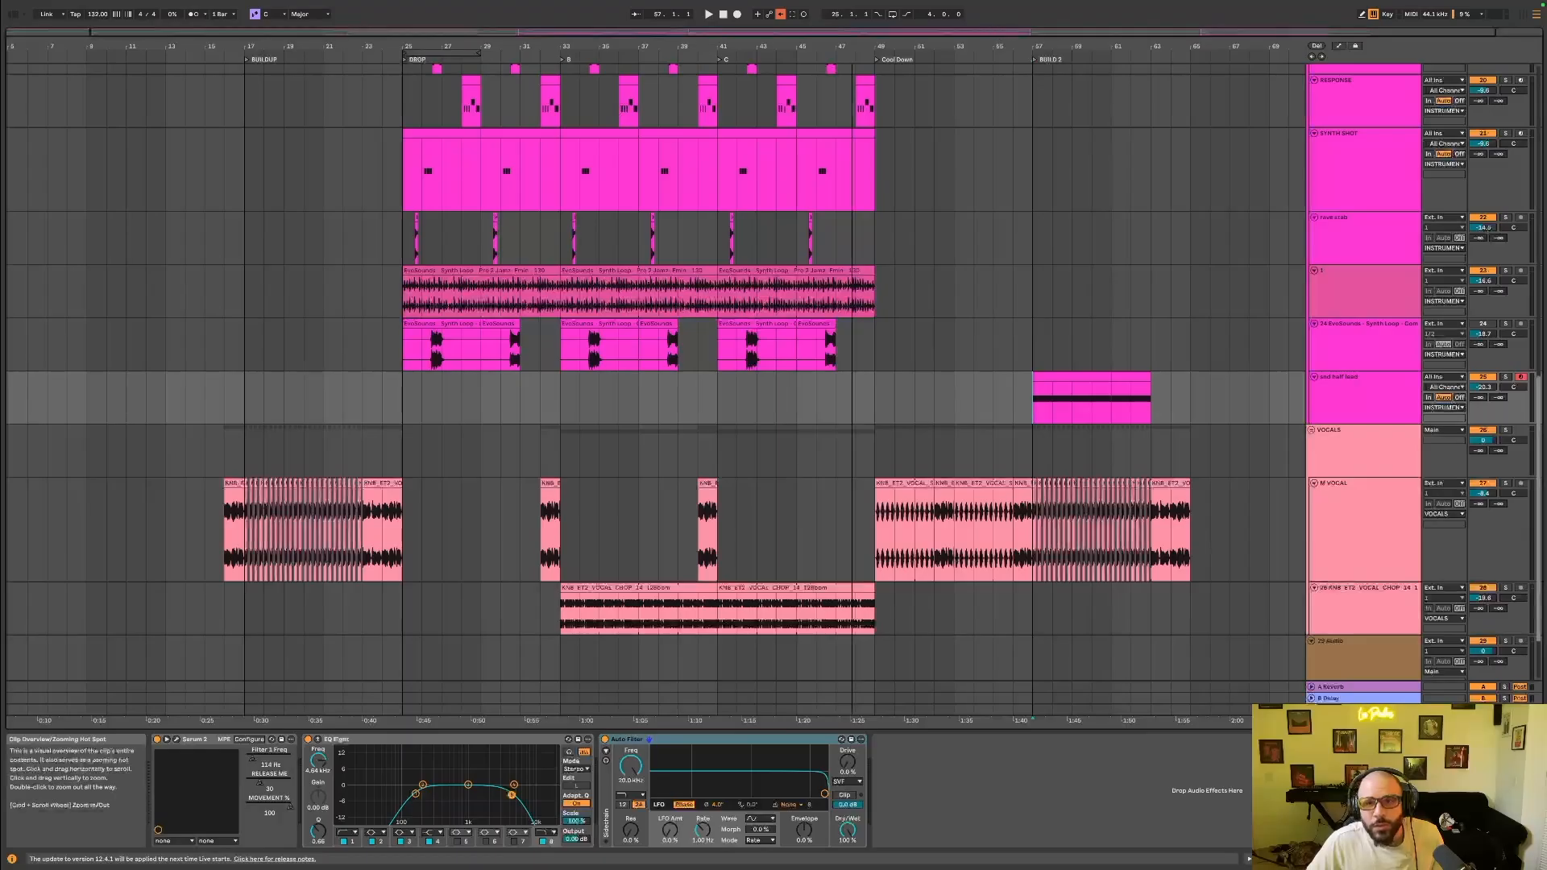
scroll(1015, 411, "right", 2)
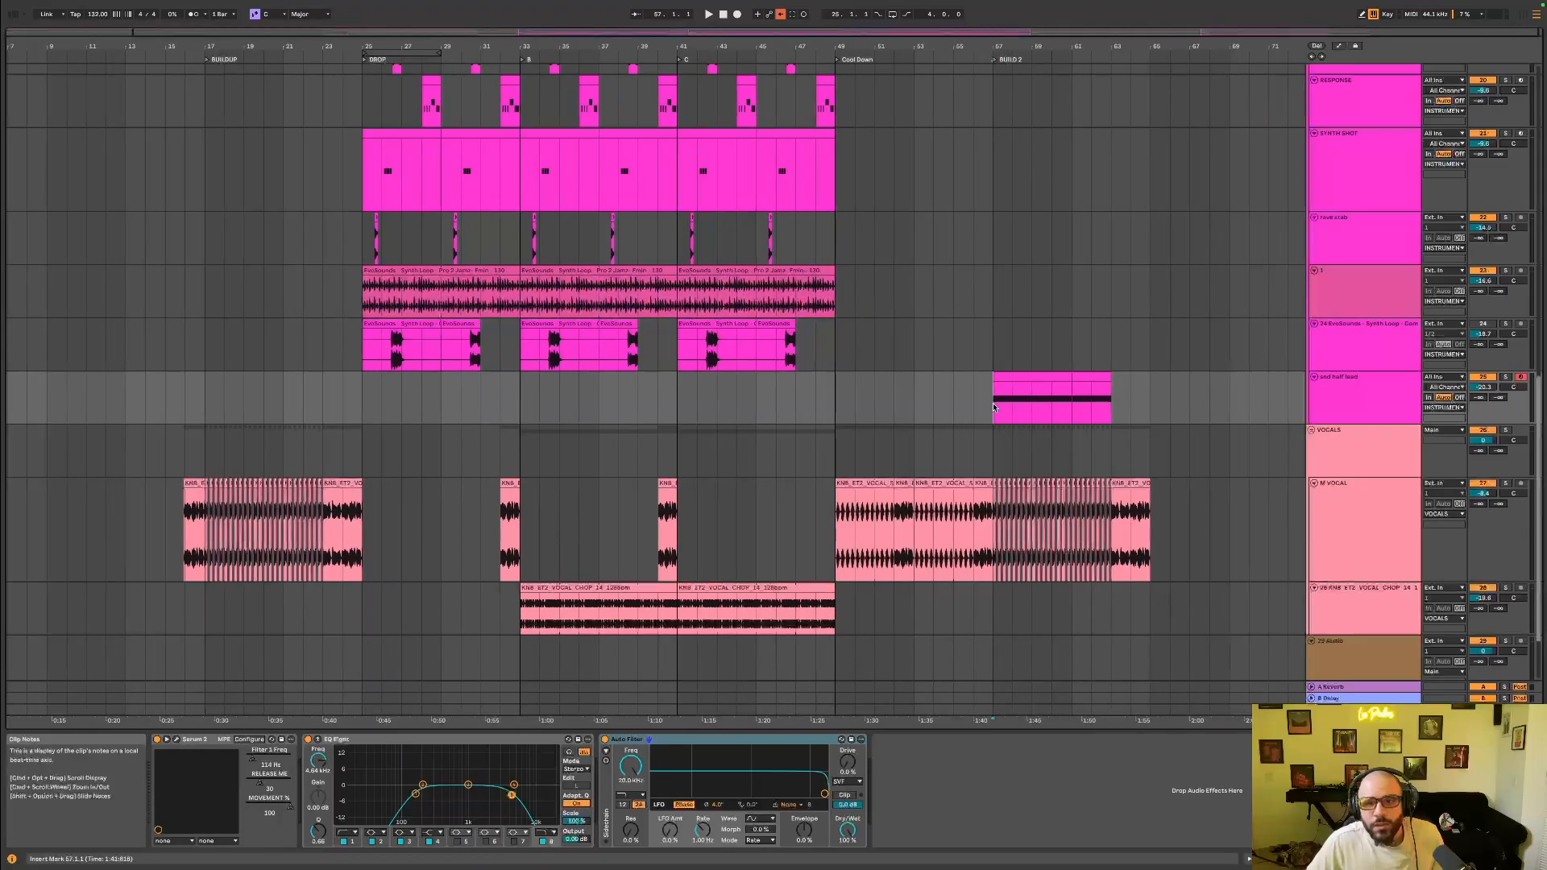
Open Serum 2 on the 2nd half lead, duplicate the track, and name the upper track 2nd half lead.
left_click(176, 739)
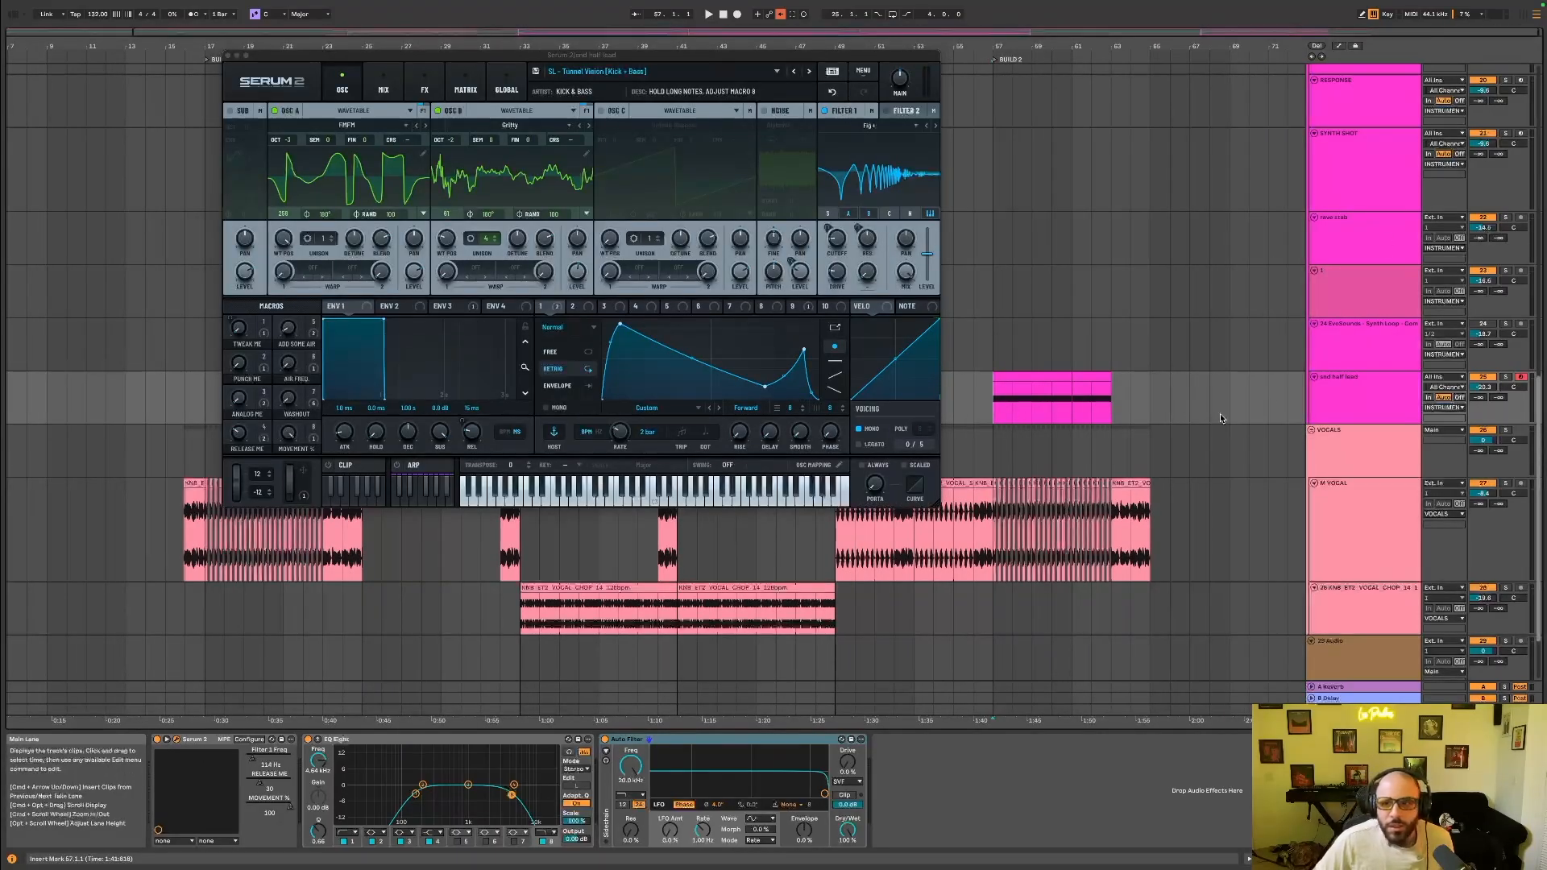
right_click(1370, 406)
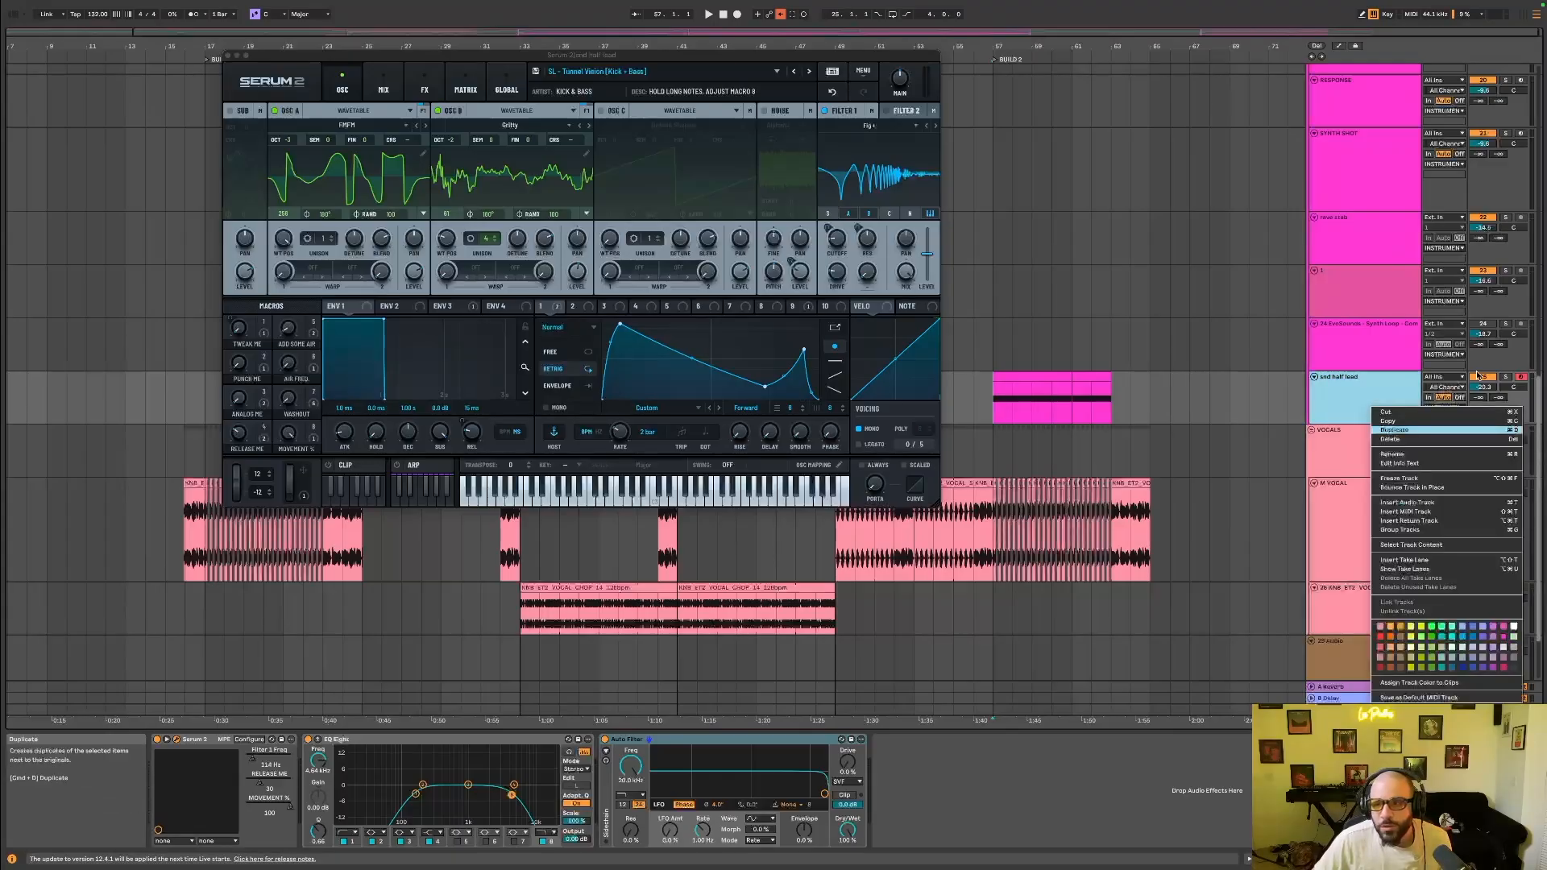
left_click(1482, 430)
left_click(1313, 388)
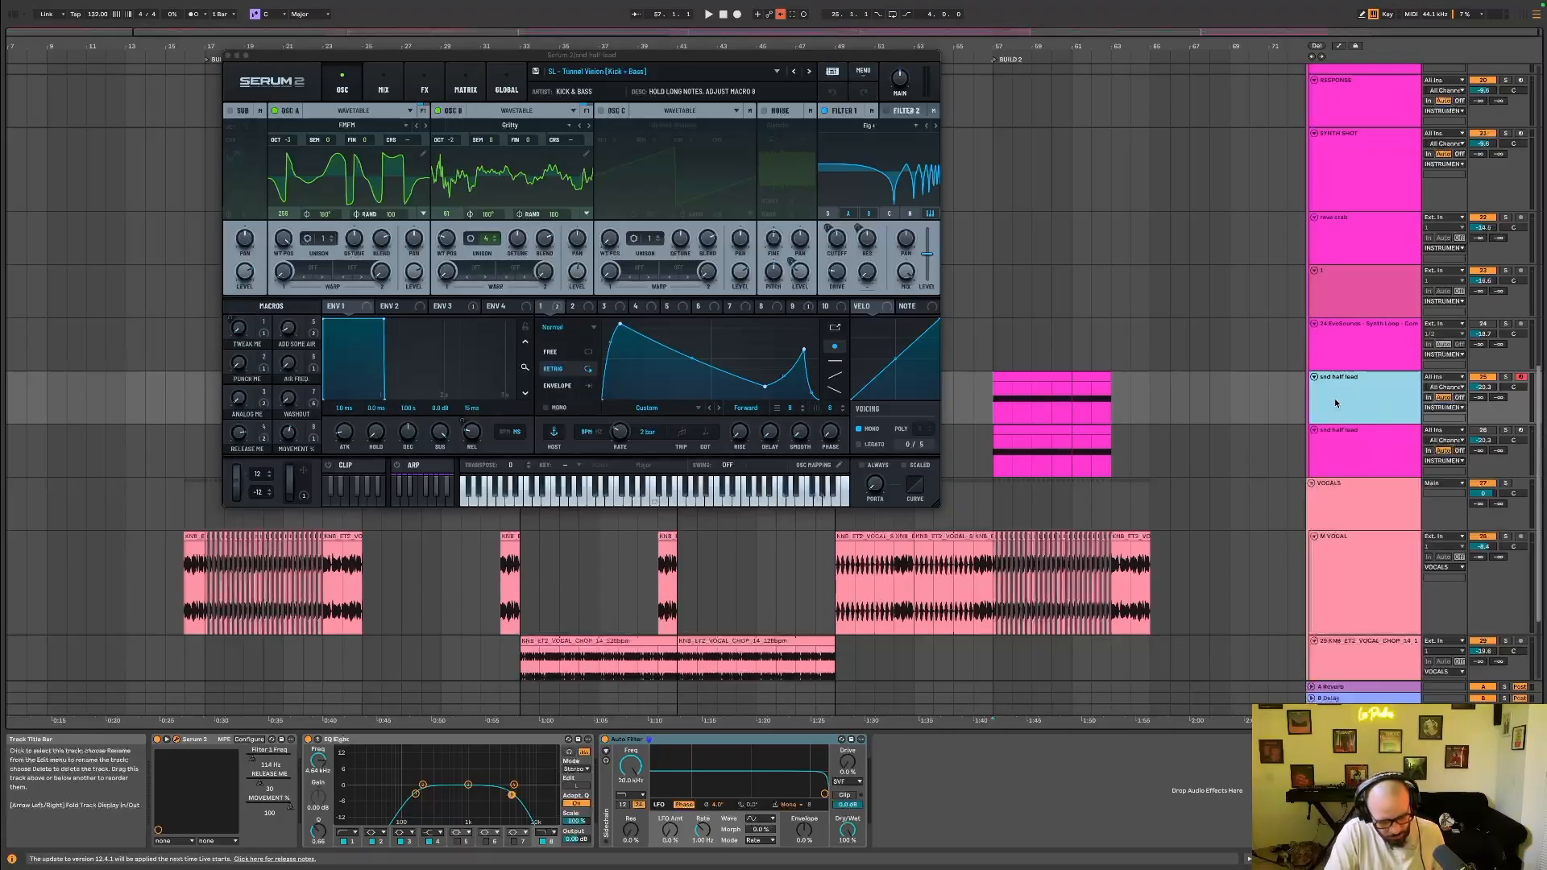
key("ctrl+r")
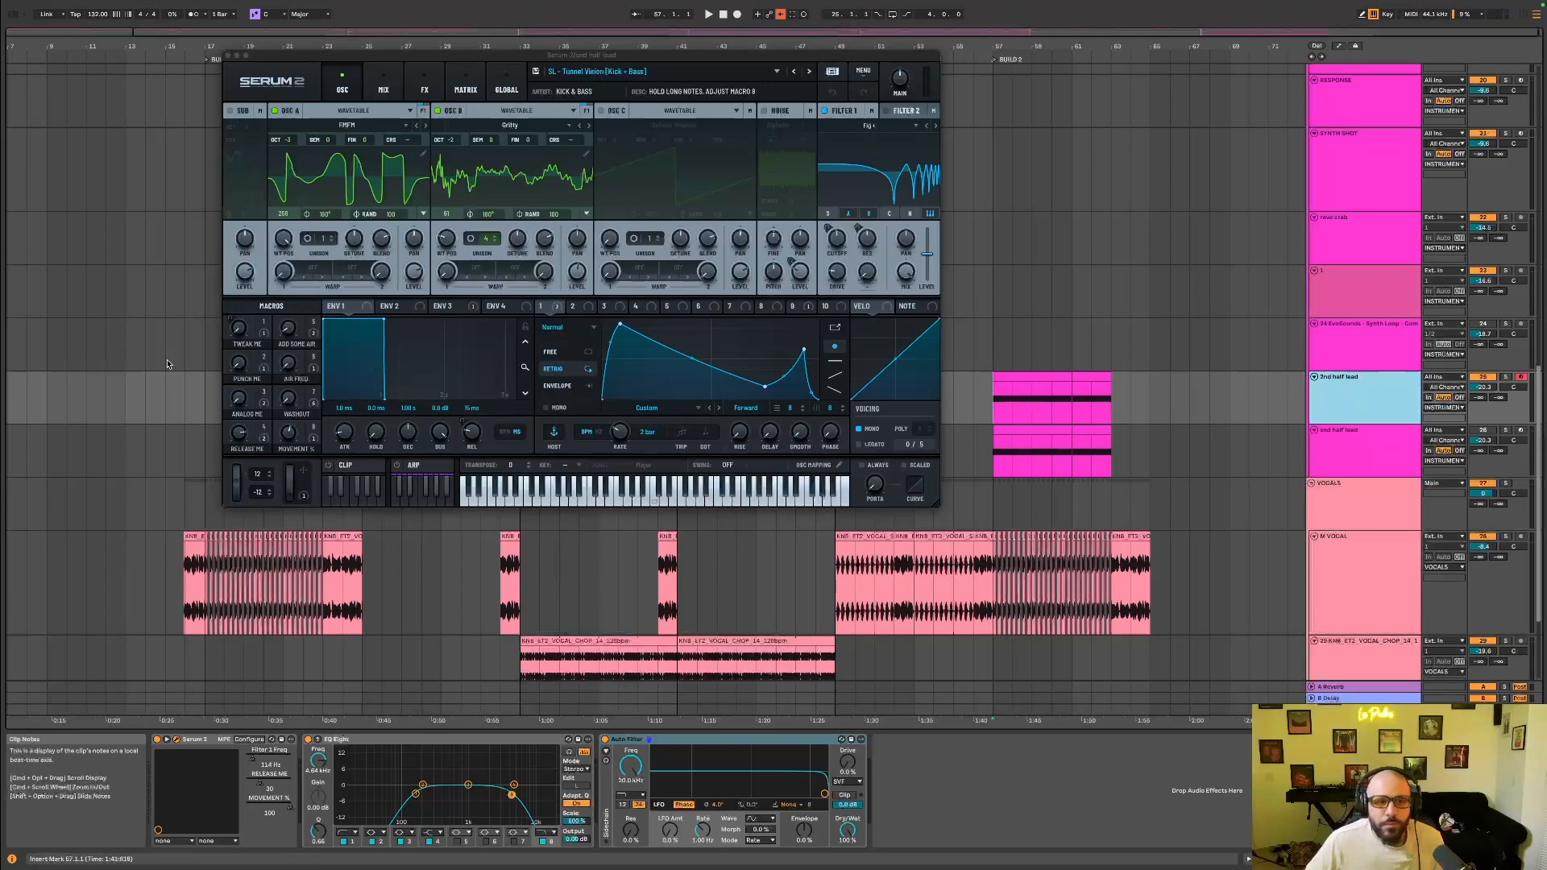
Play BUILD 2 and adjust the TWEAK ME and PUNCH ME macros in the upper lead's Serum 2.
key("space")
left_click_drag(239, 328, 386, 365)
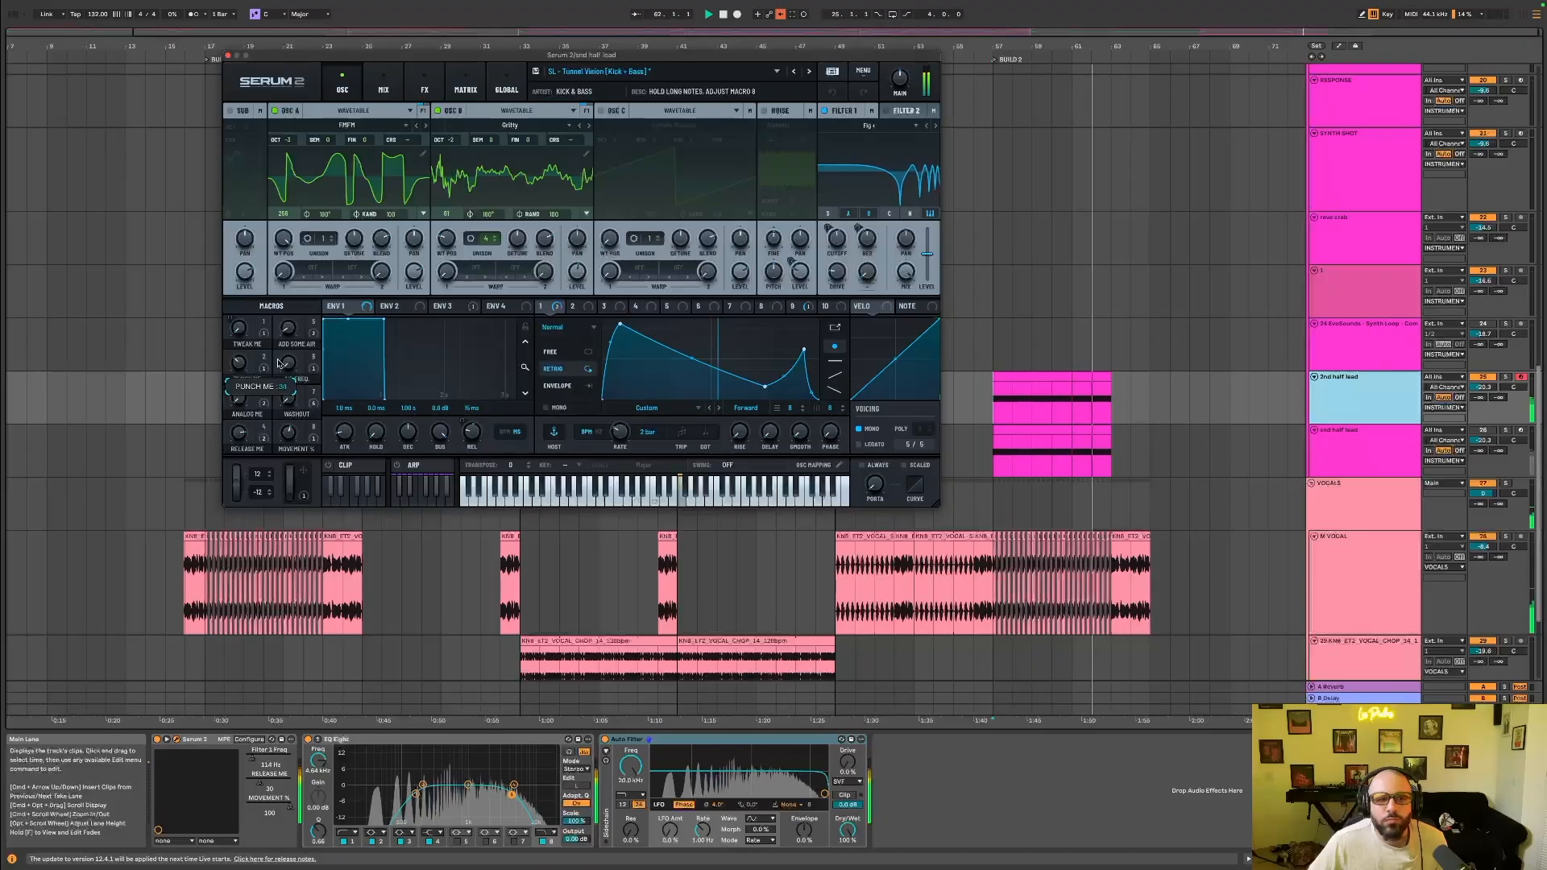
left_click_drag(278, 396, 358, 395)
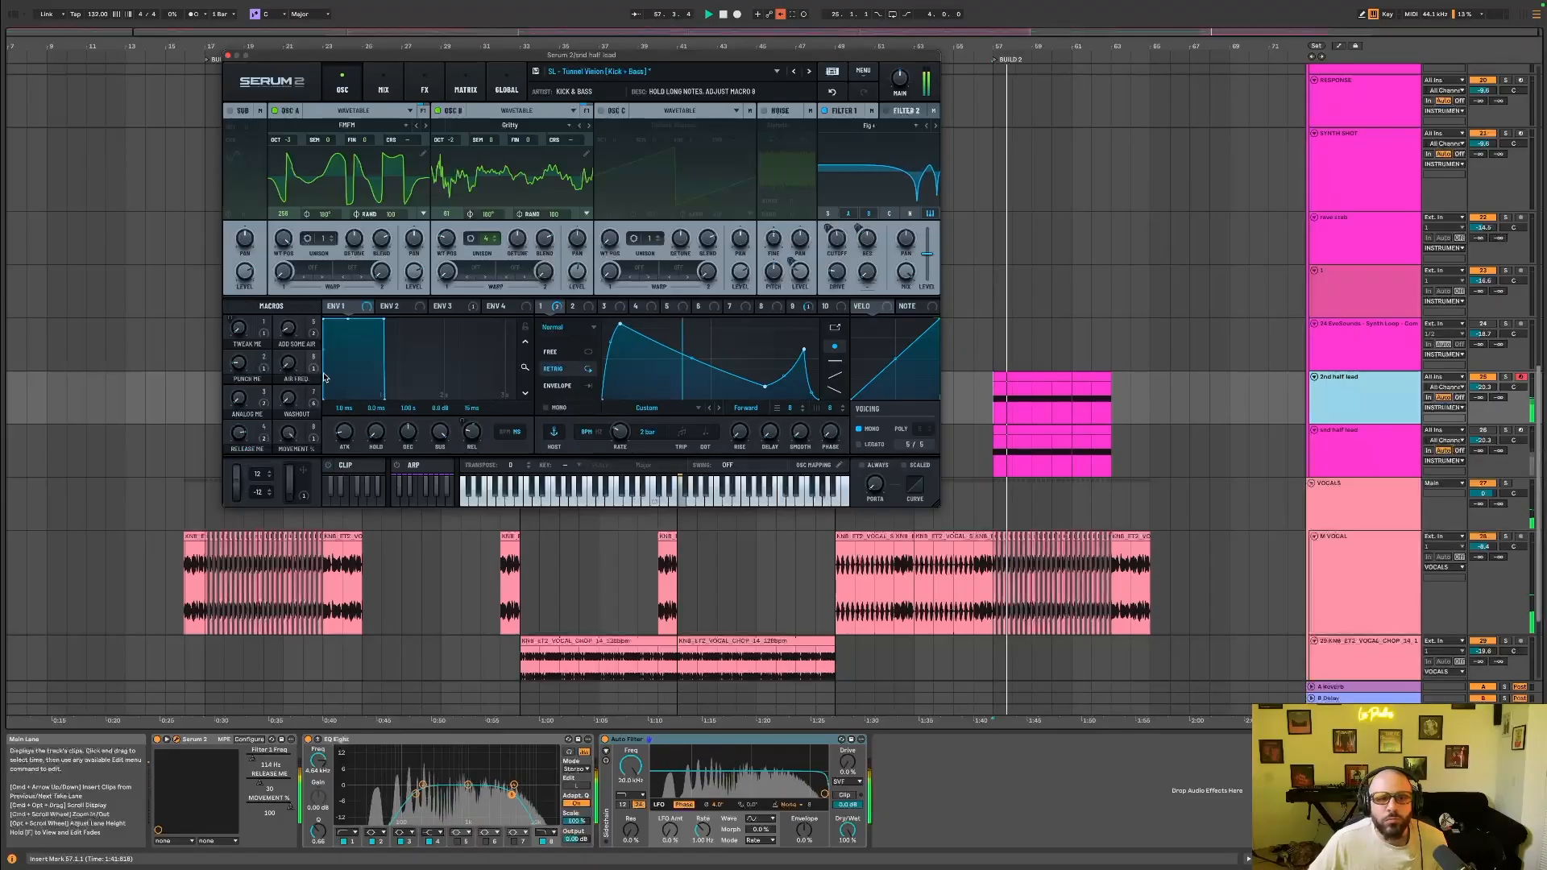
key("space")
Adjust the AIR FREQ and TWEAK ME macros in Serum 2 and replay BUILD 2 to hear the upper lead.
left_click_drag(290, 369, 464, 380)
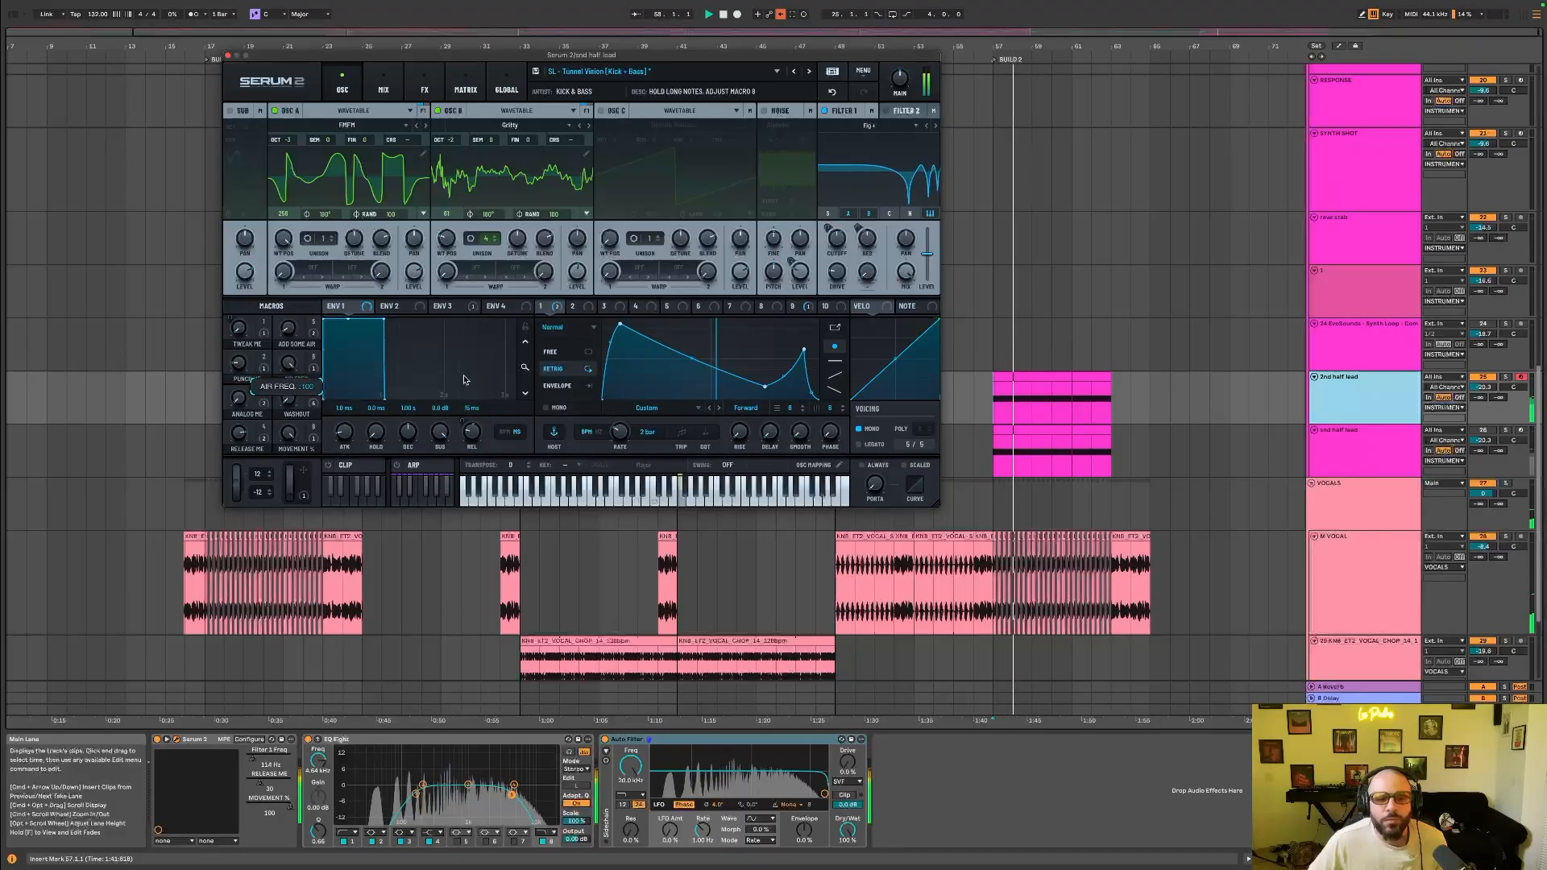
left_click_drag(464, 380, 340, 381)
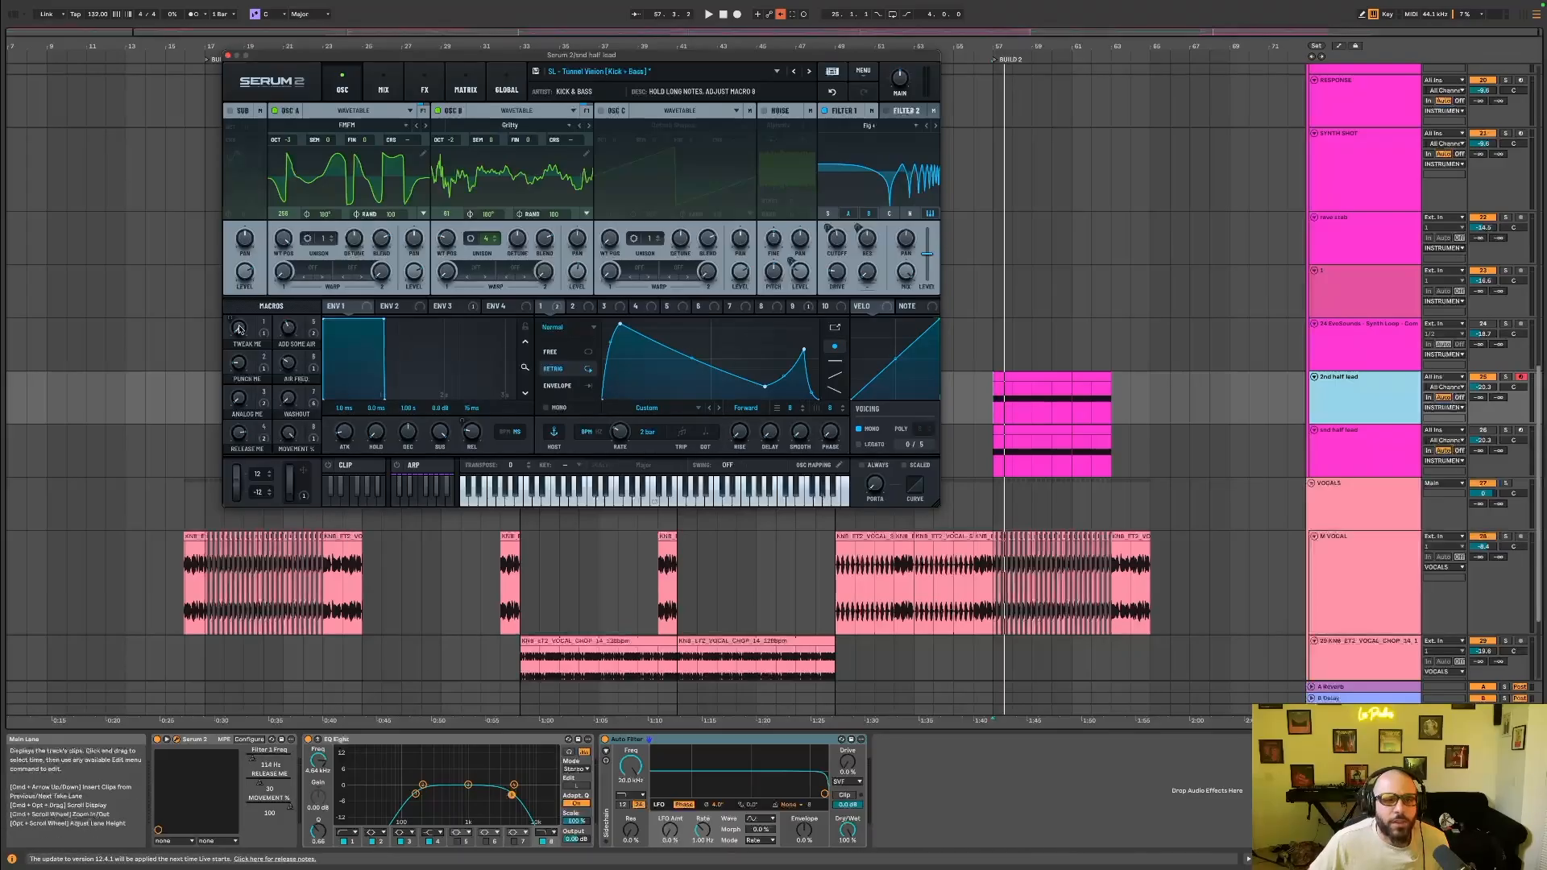
key("space")
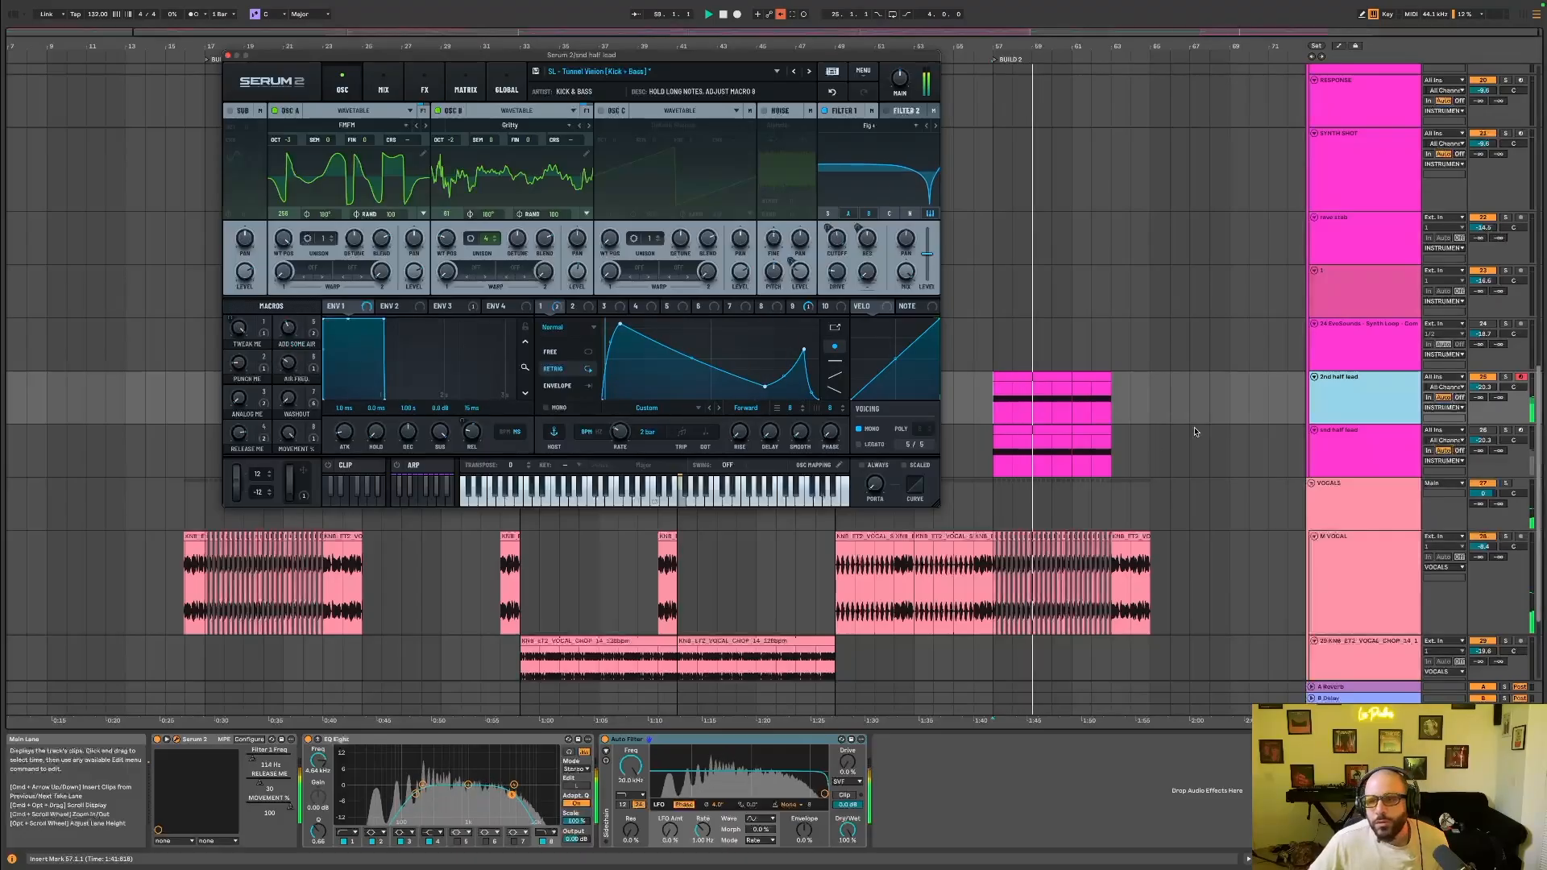
left_click_drag(109, 338, 163, 351)
key("space")
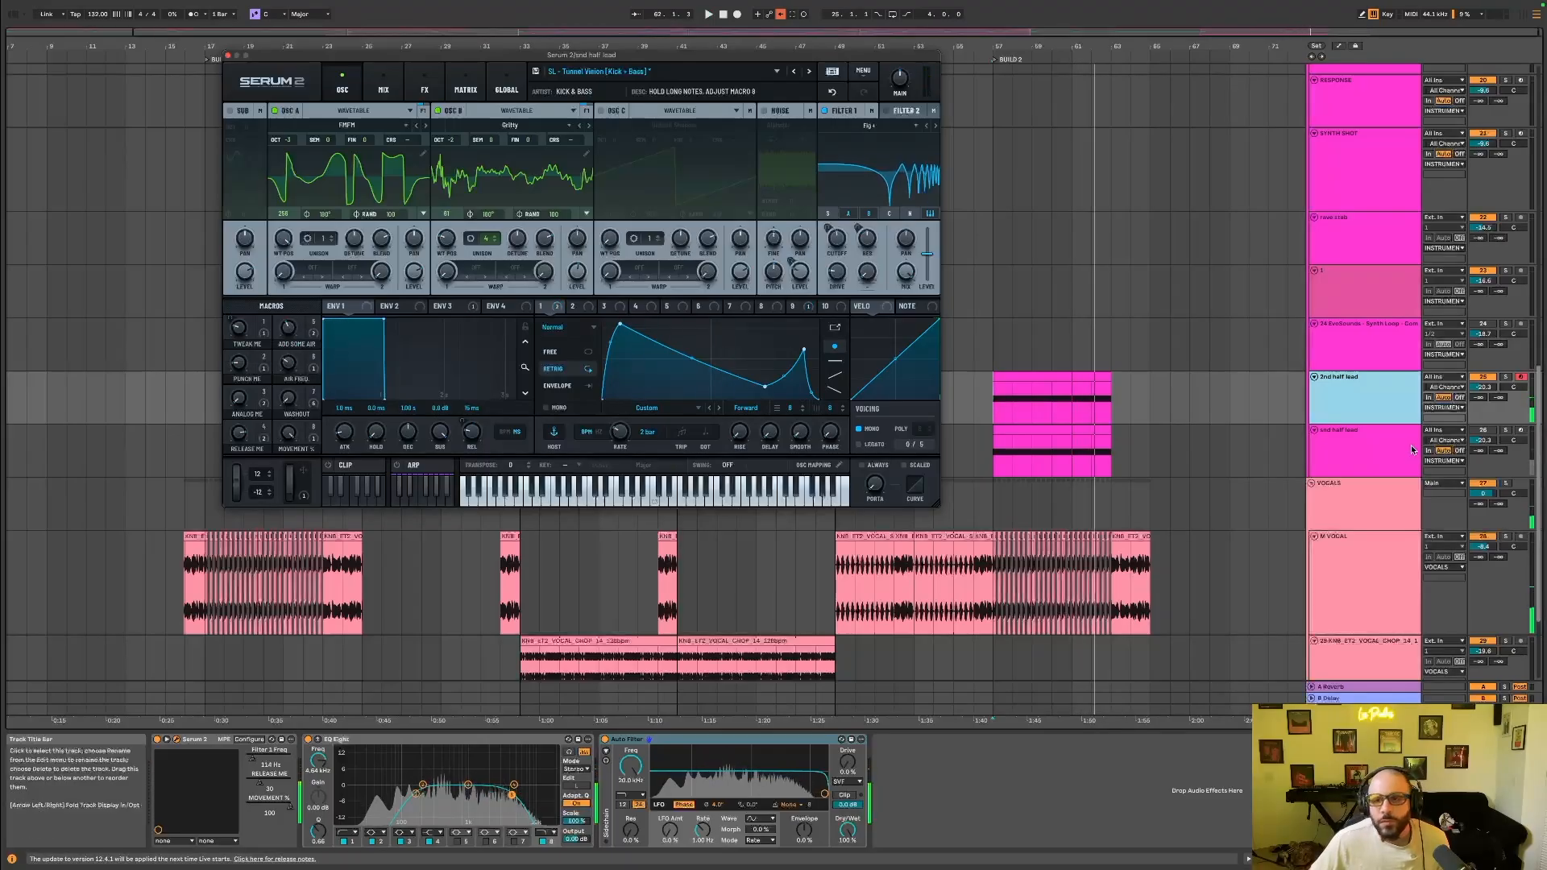
Mute the upper lead track and switch the lower lead's Serum 2 to the SL - Septime [Kick + Bass] preset.
left_click(1412, 450)
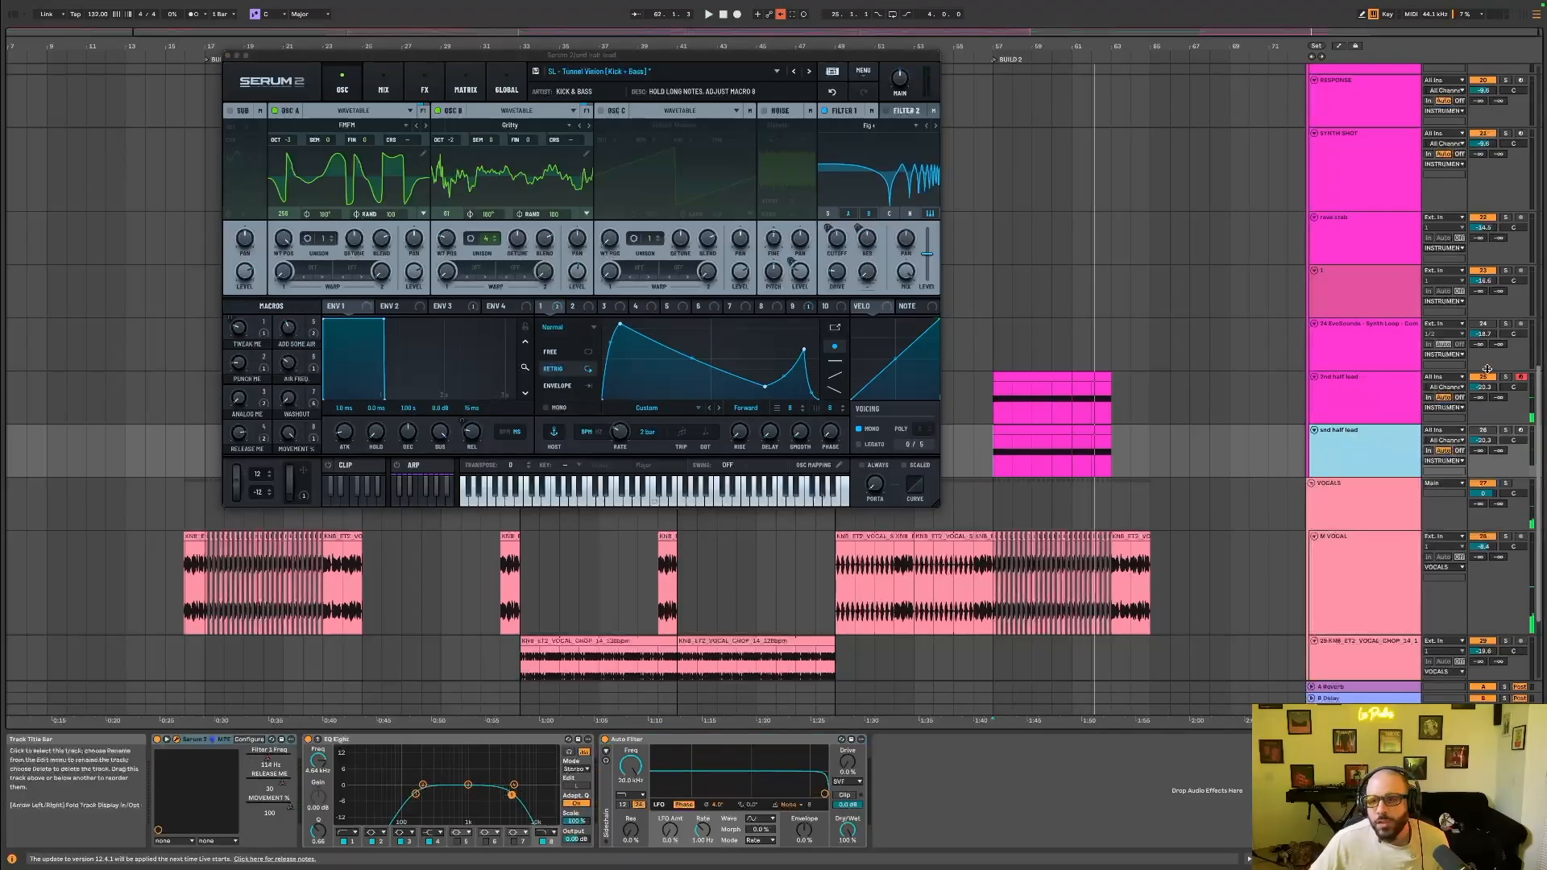
left_click(1482, 431)
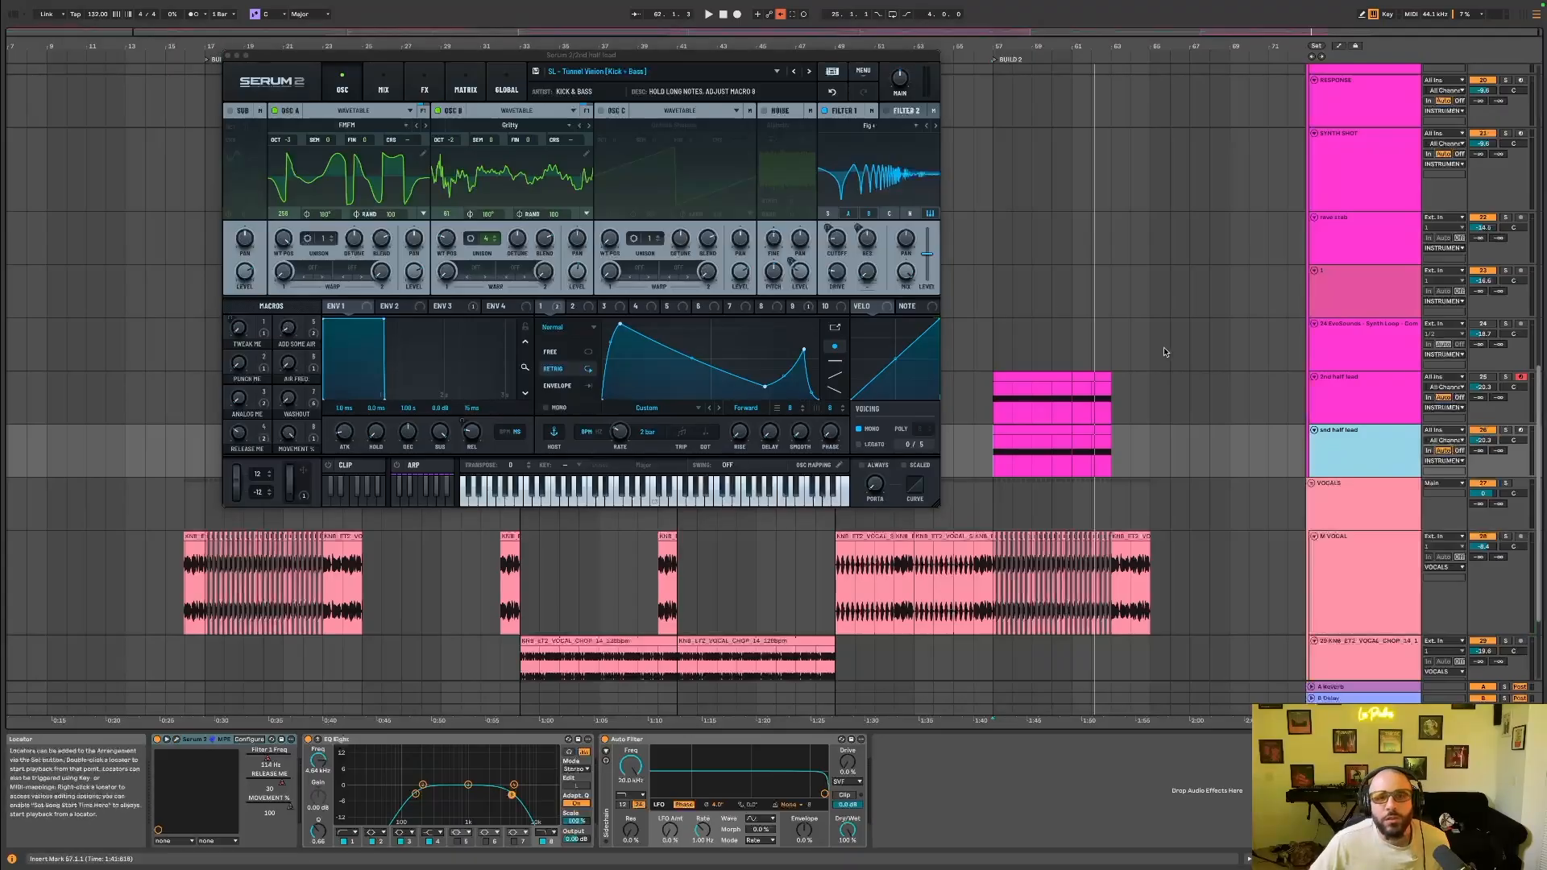
left_click(228, 56)
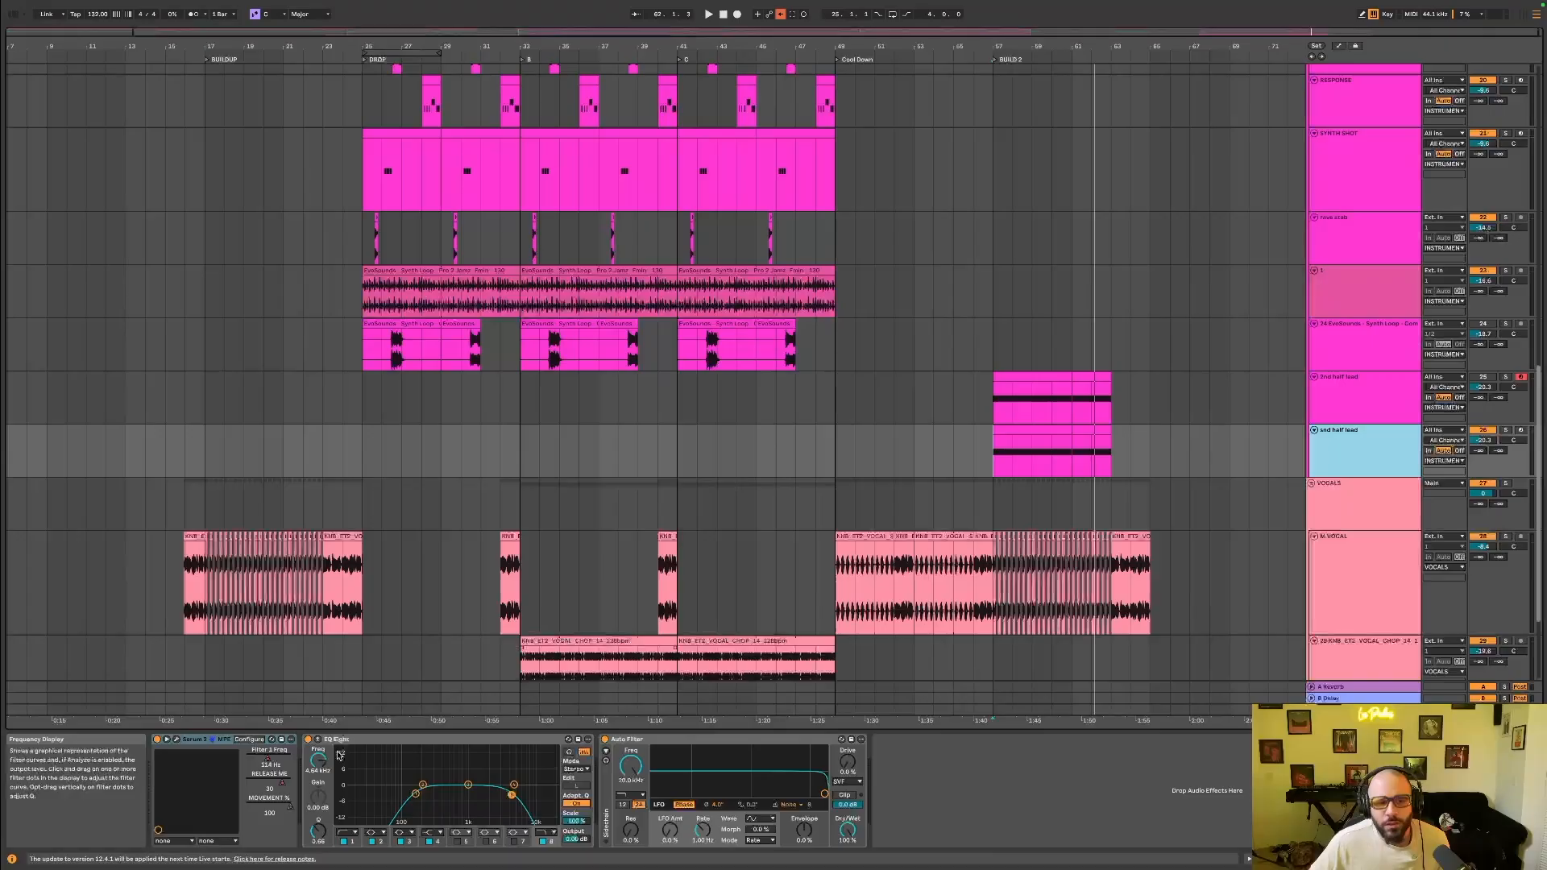
left_click(177, 739)
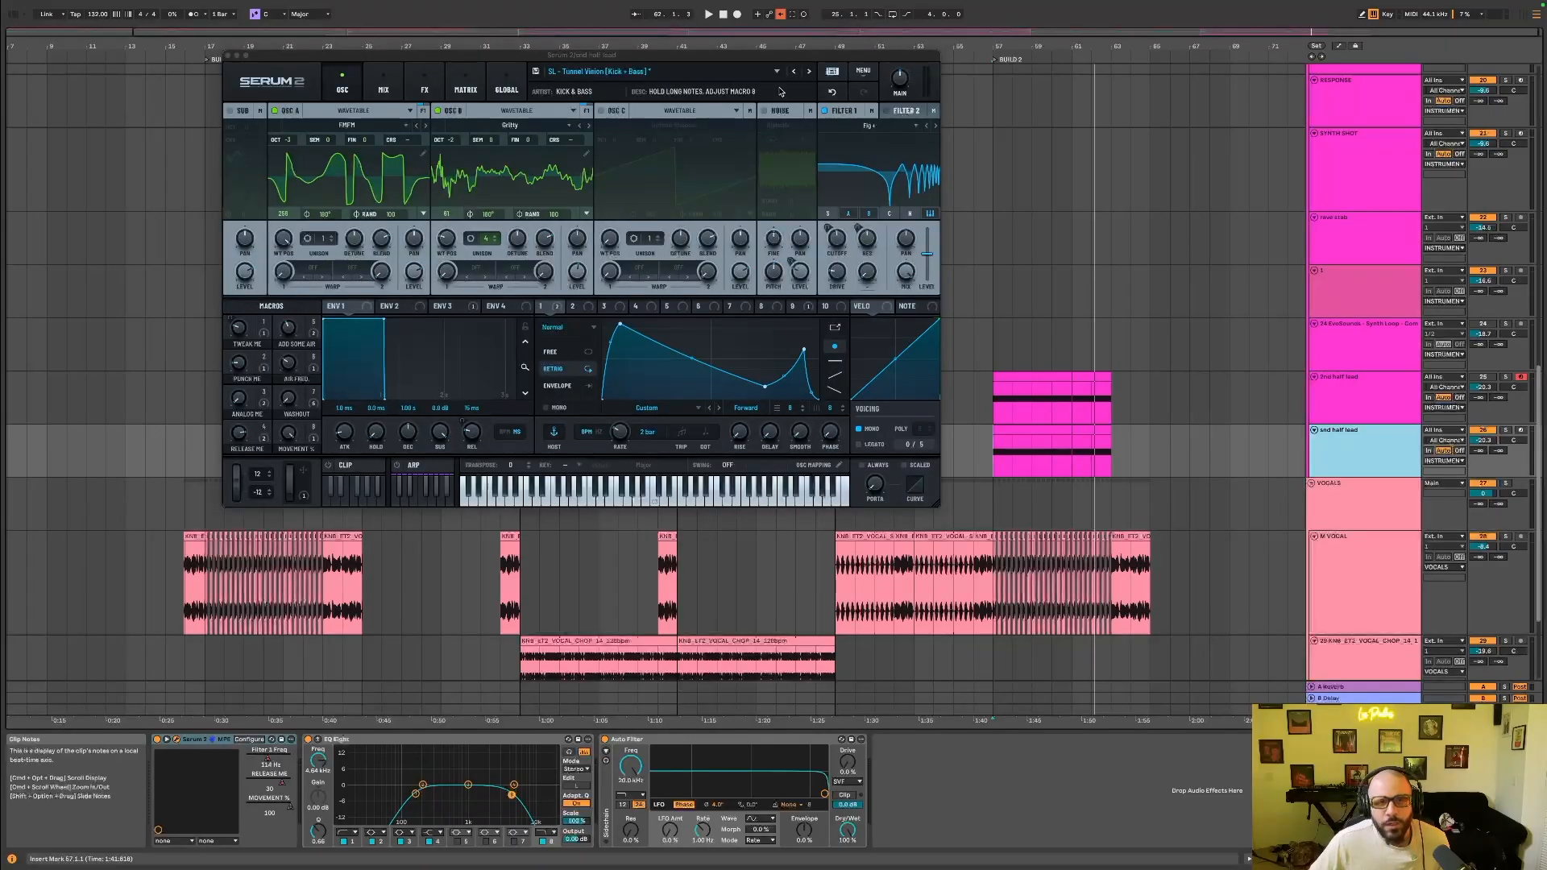
left_click(795, 72)
Play BUILD 2 while adjusting the TWEAK ME macro on the lower lead's Septime preset.
key("space")
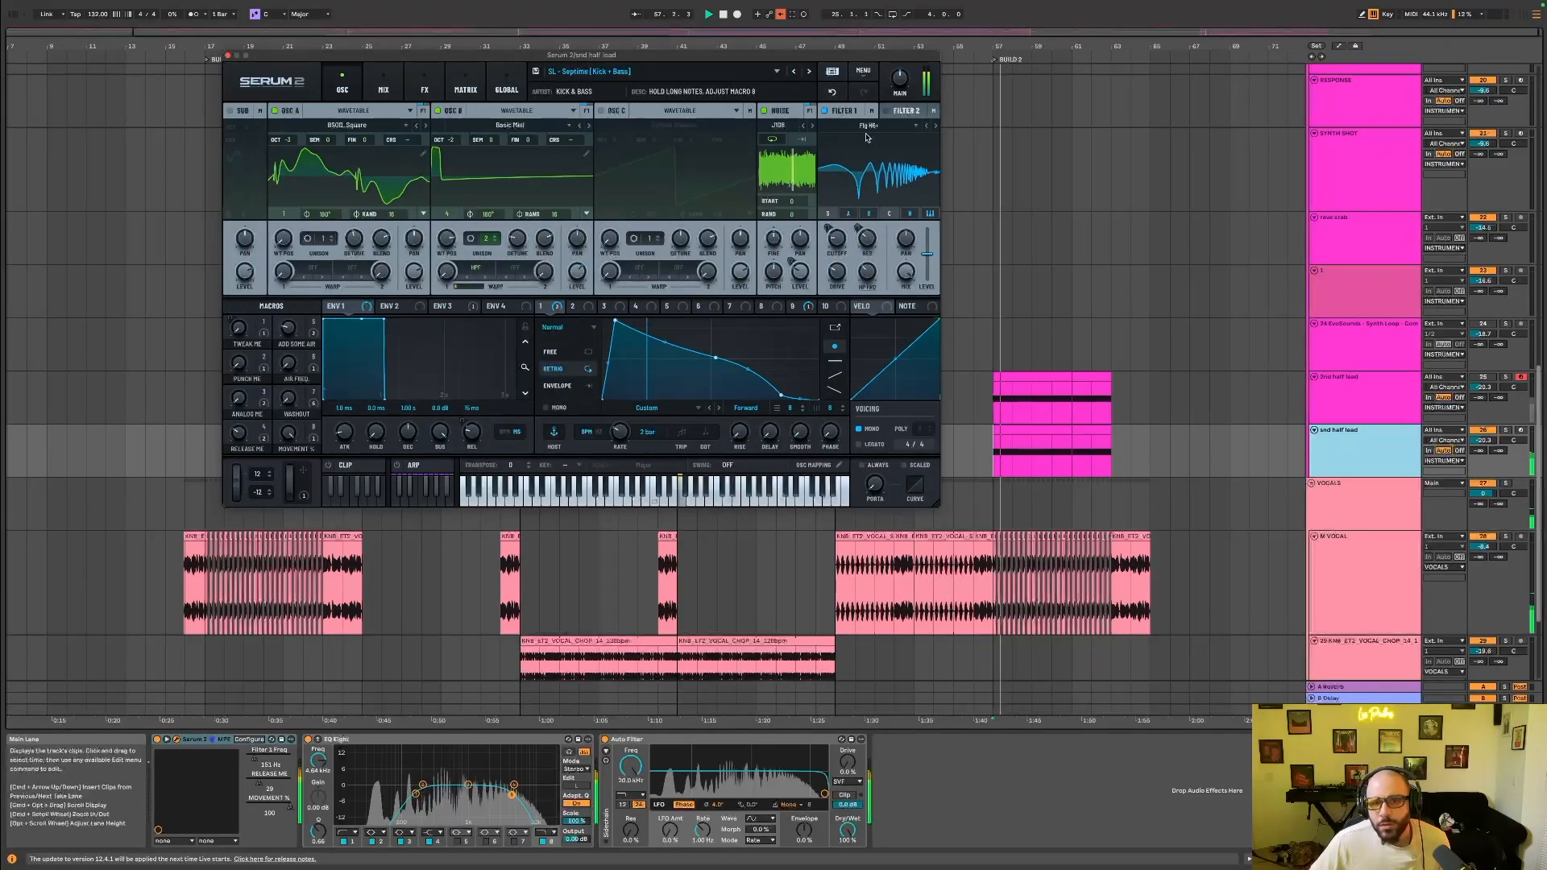
left_click_drag(239, 328, 238, 253)
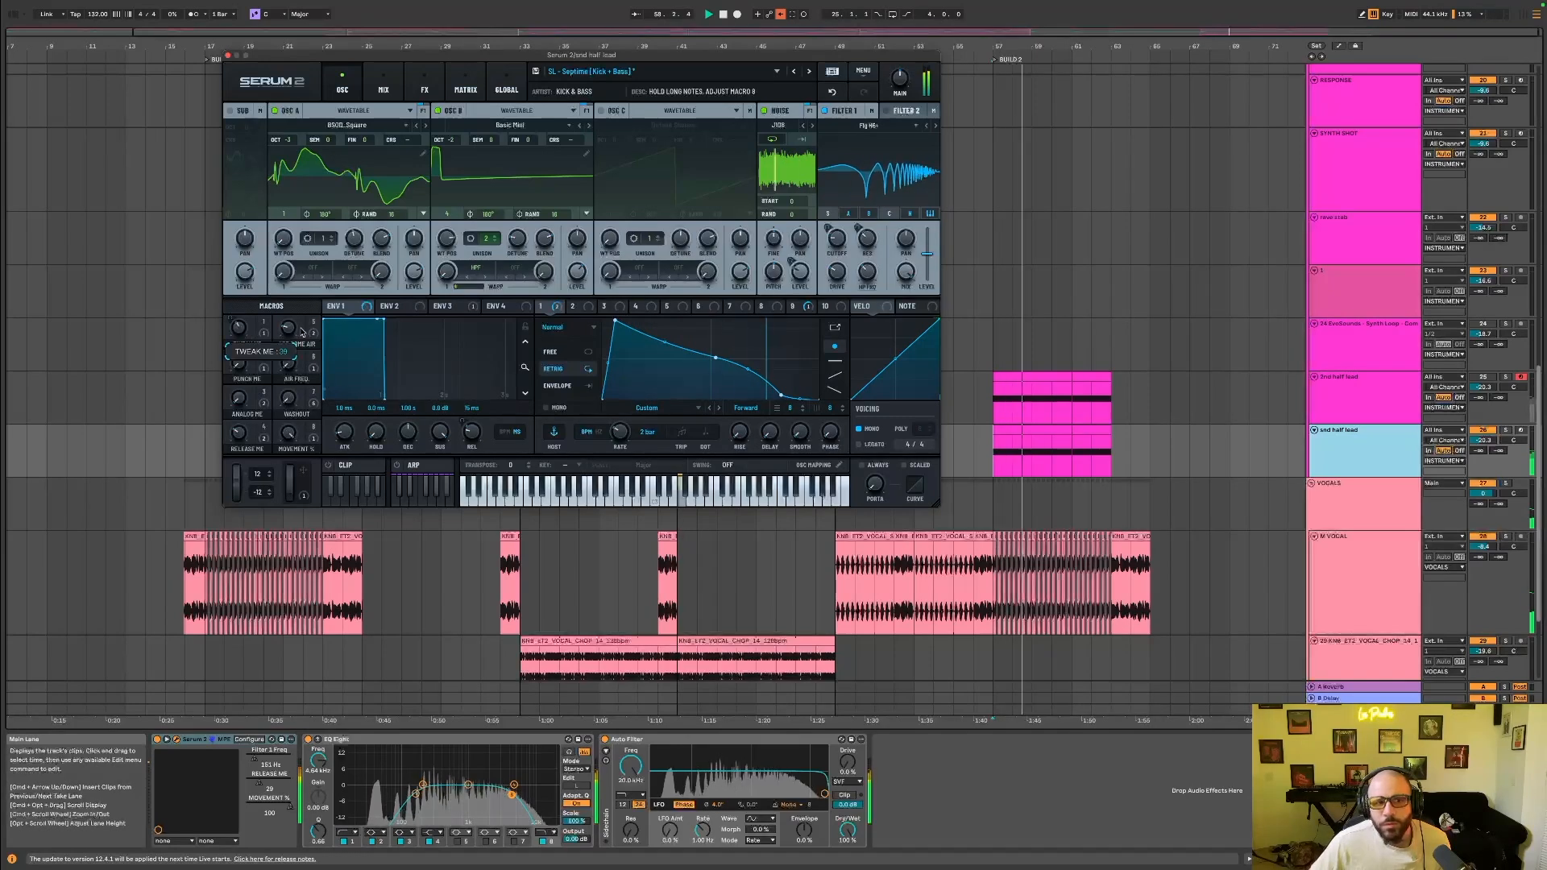
key("space")
key("space")
left_click_drag(380, 339, 349, 372)
key("space")
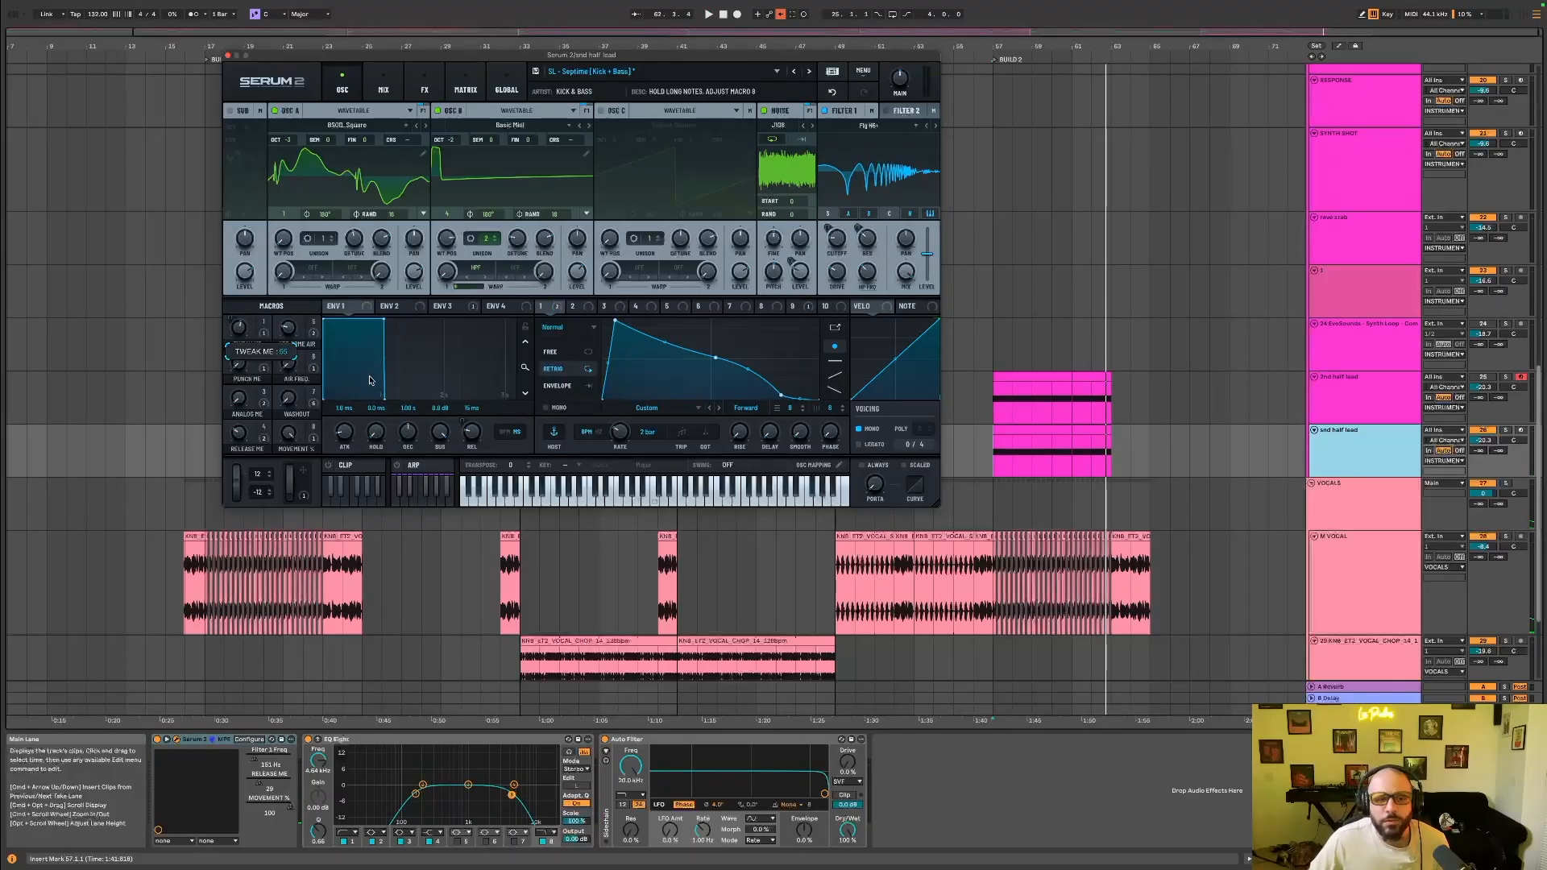
Replay BUILD 2 while adjusting the PUNCH ME and ANALOG ME macros on the lower lead's Septime preset.
key("space")
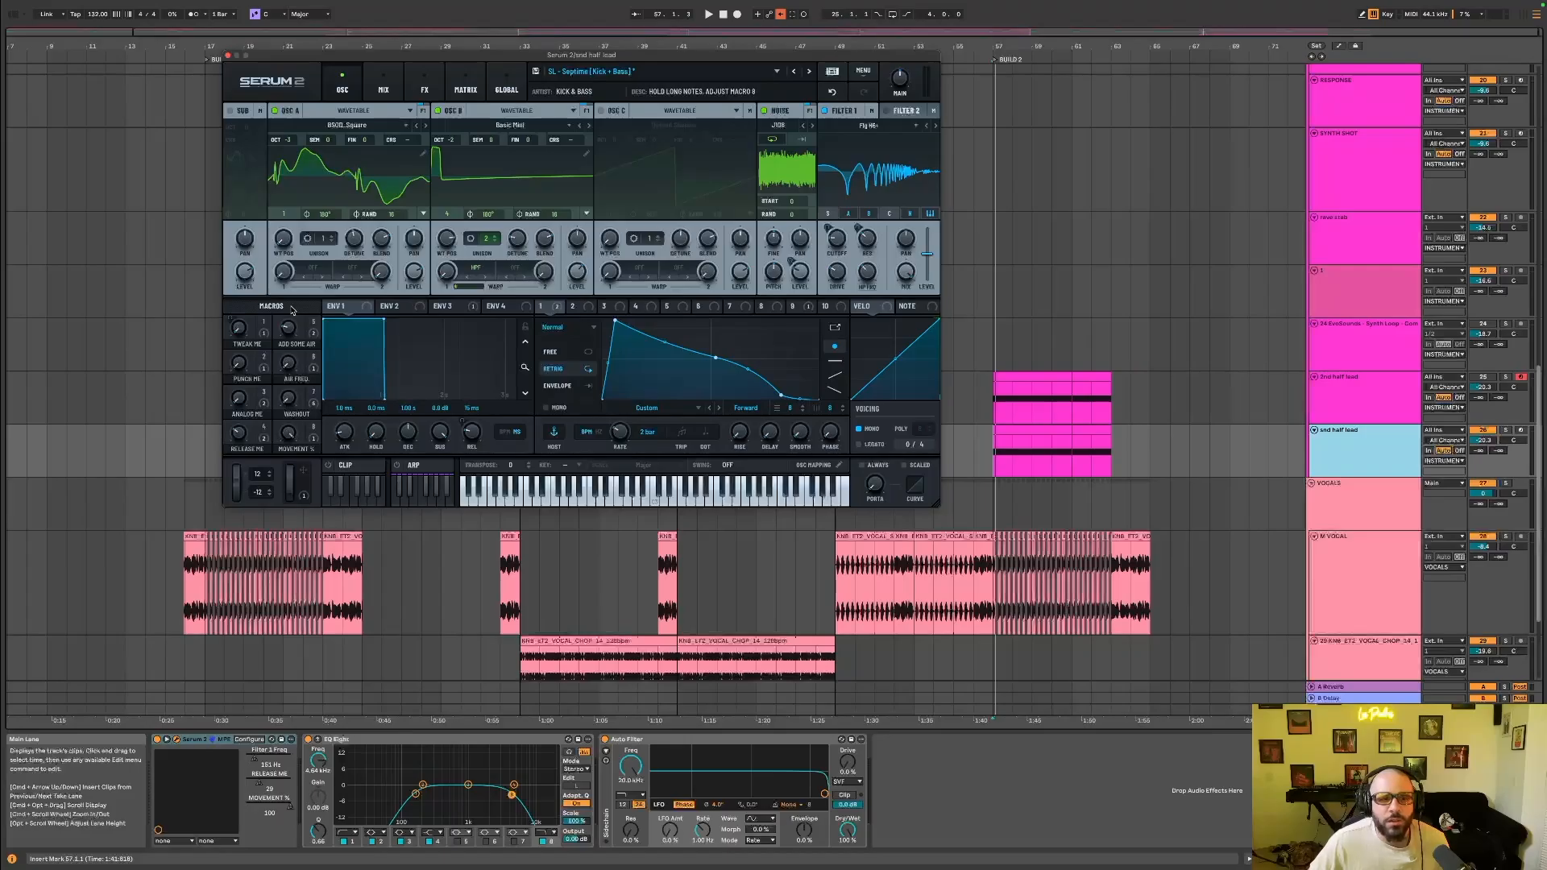
key("space")
left_click_drag(244, 369, 501, 389)
key("space")
key("space")
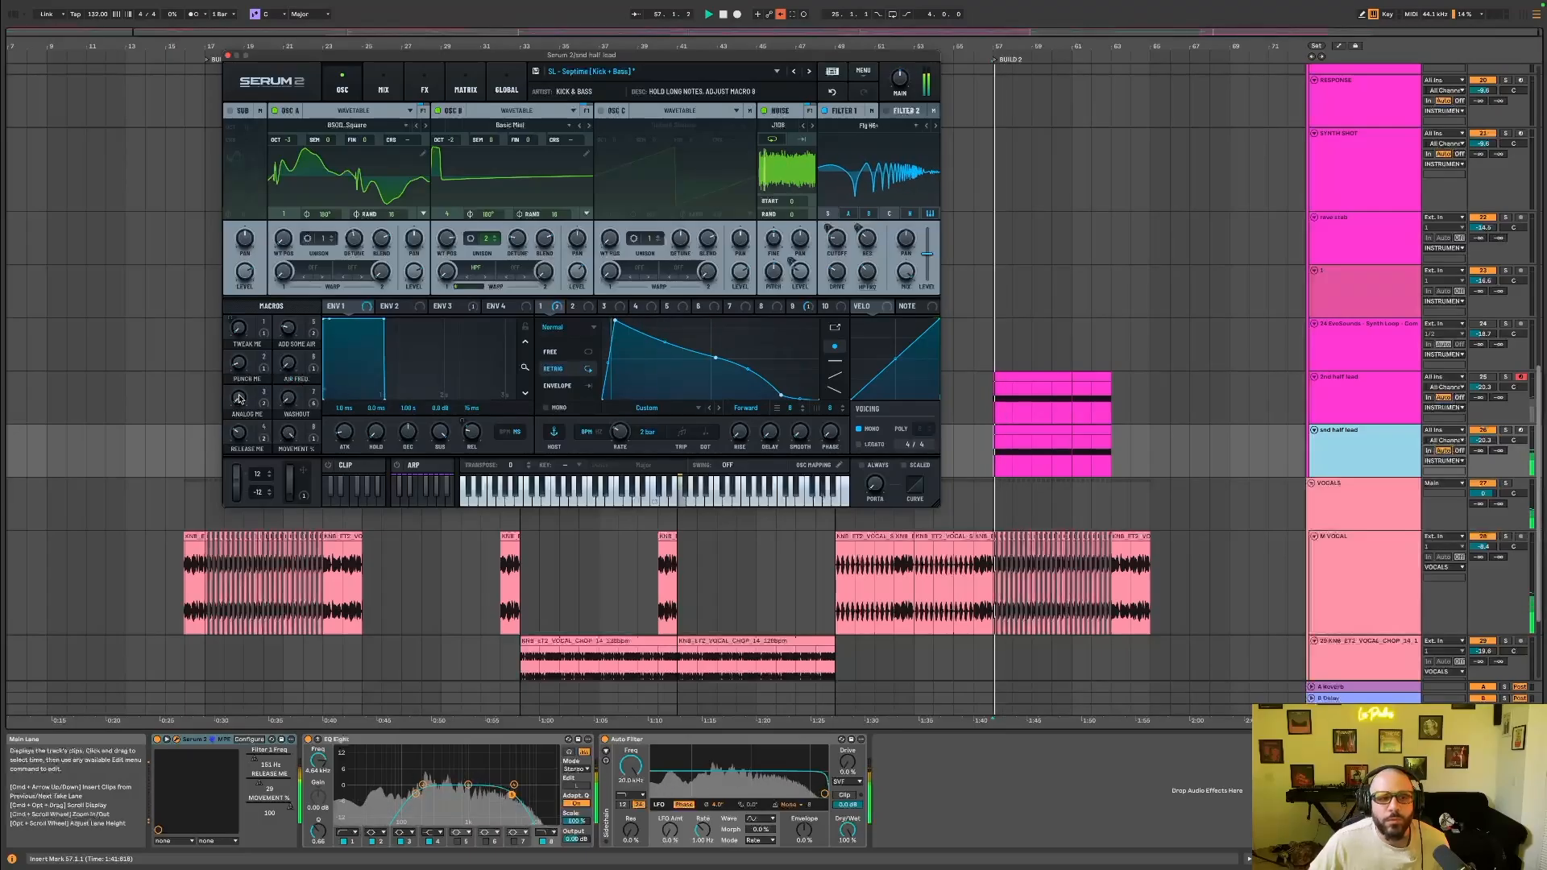
mouse_move(239, 398)
left_mouse_down()
mouse_move(285, 399)
mouse_move(276, 431)
mouse_move(335, 429)
mouse_move(210, 425)
mouse_move(240, 427)
left_mouse_up()
key("space")
key("space")
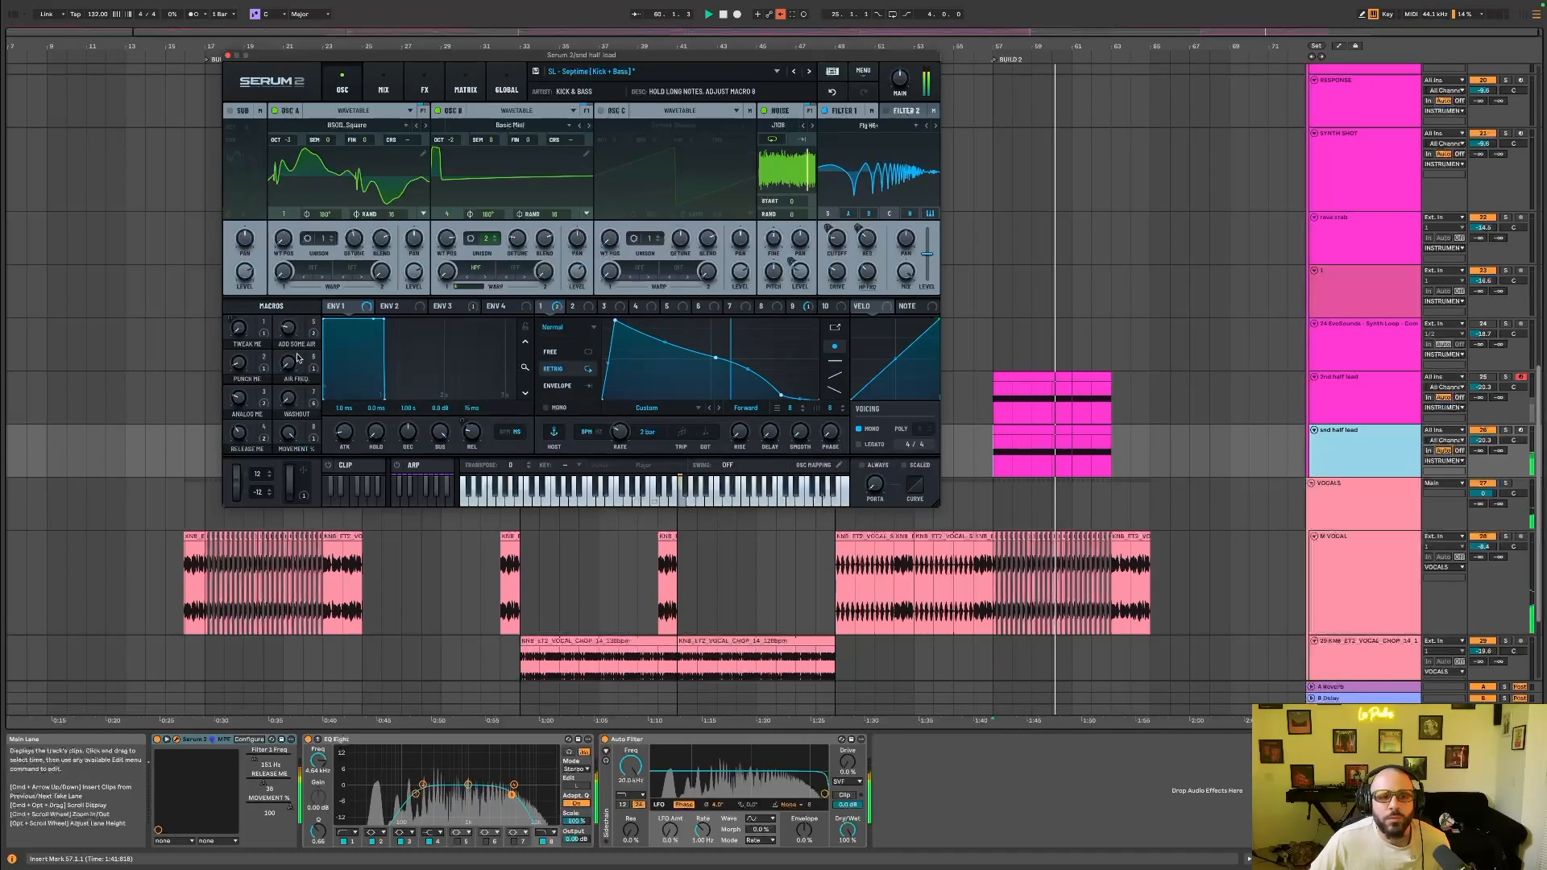
Adjust the AIR FREQ, WASHOUT and MOVEMENT macros on the lower lead's Serum 2 during playback.
left_click_drag(288, 364, 389, 371)
left_click_drag(288, 397, 381, 395)
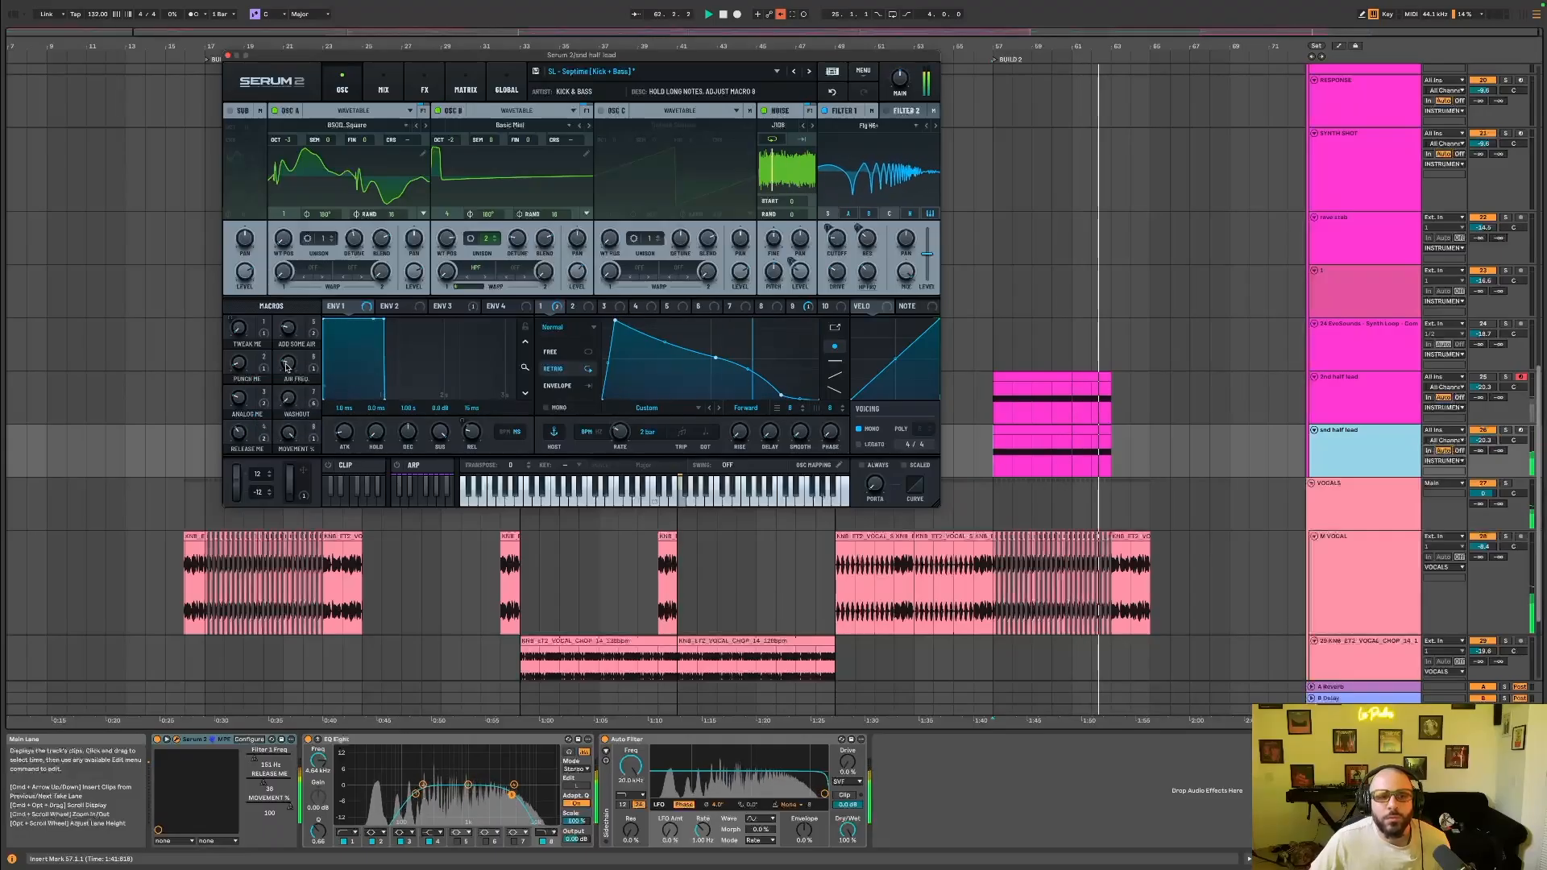
mouse_move(282, 435)
left_mouse_down()
mouse_move(173, 449)
mouse_move(314, 436)
mouse_move(282, 435)
left_mouse_up()
double_click(282, 435)
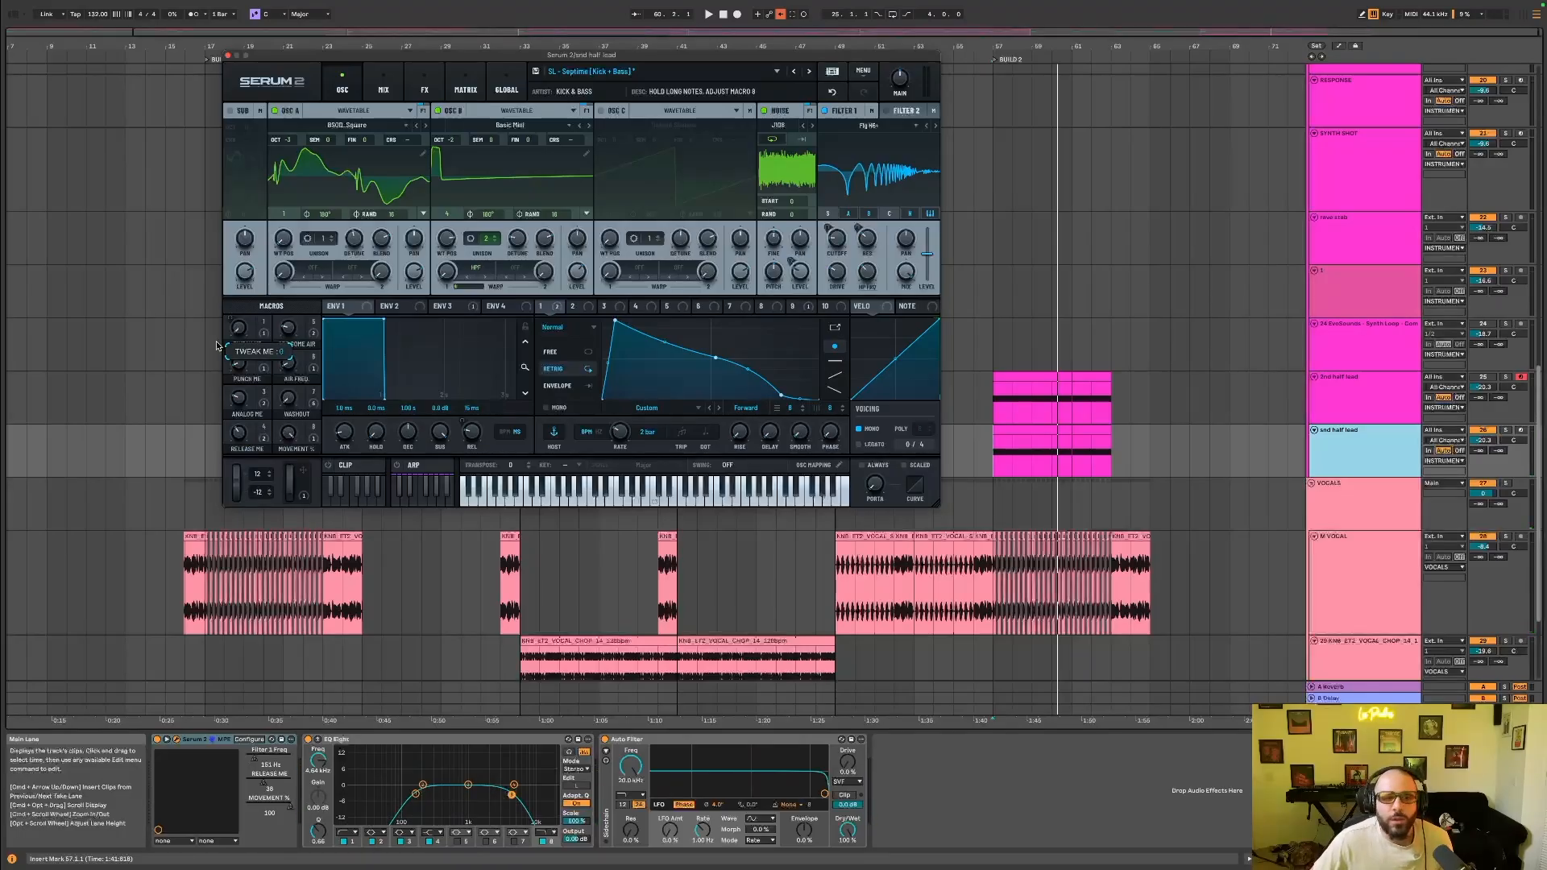
Draw a one-bar TWEAK ME automation peak at the start of the lower lead's BUILD 2 clip and show it in its own lane.
left_click(1338, 47)
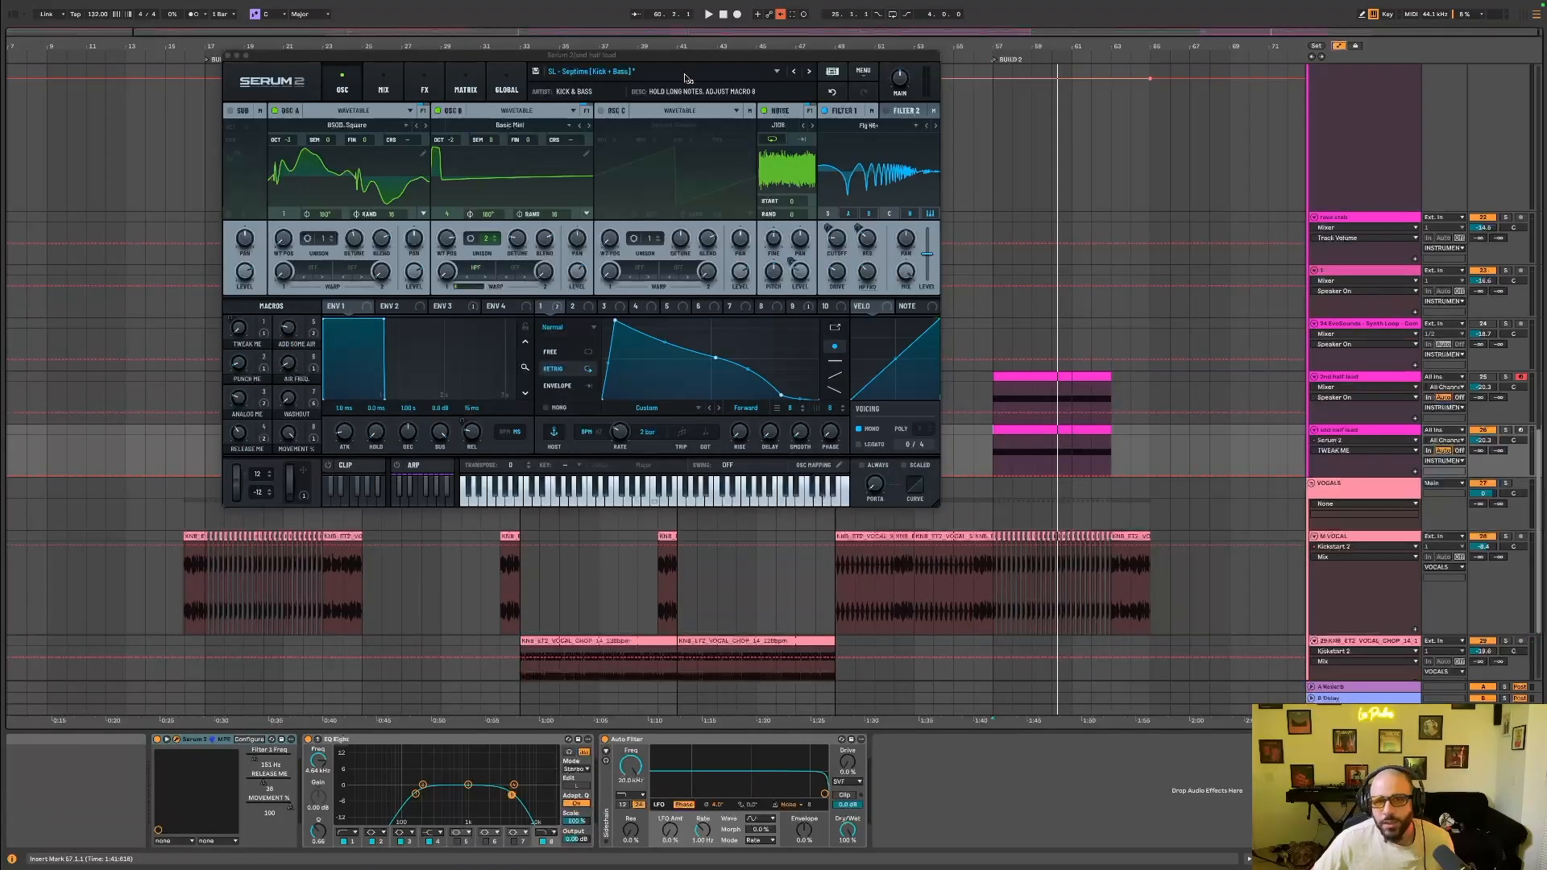
left_click_drag(534, 55, 1193, 544)
scroll(1070, 429, "down", 3)
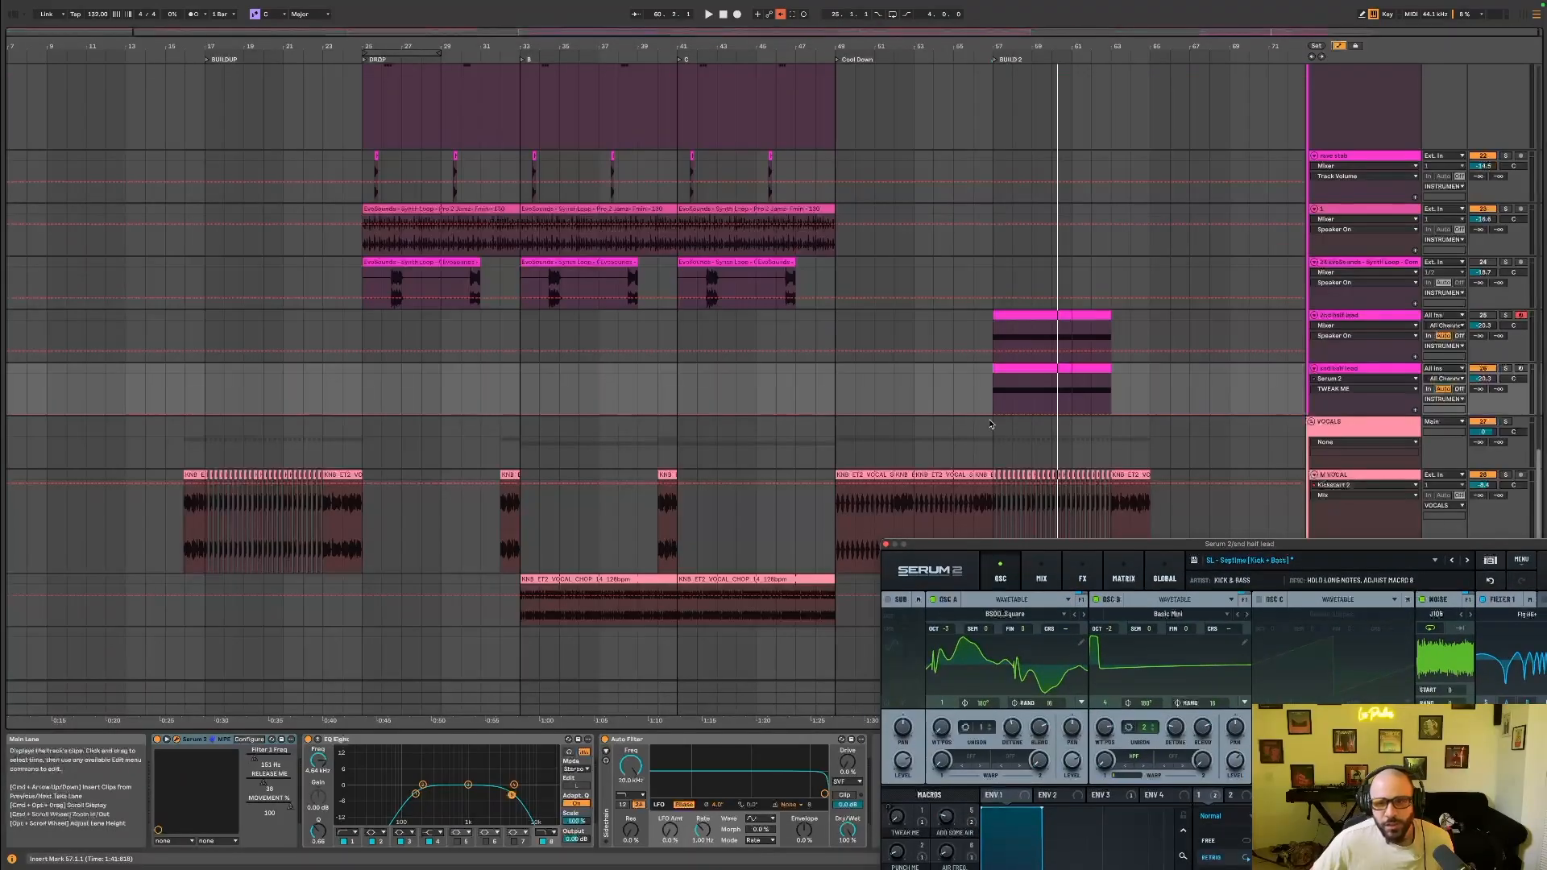
left_click(1111, 414)
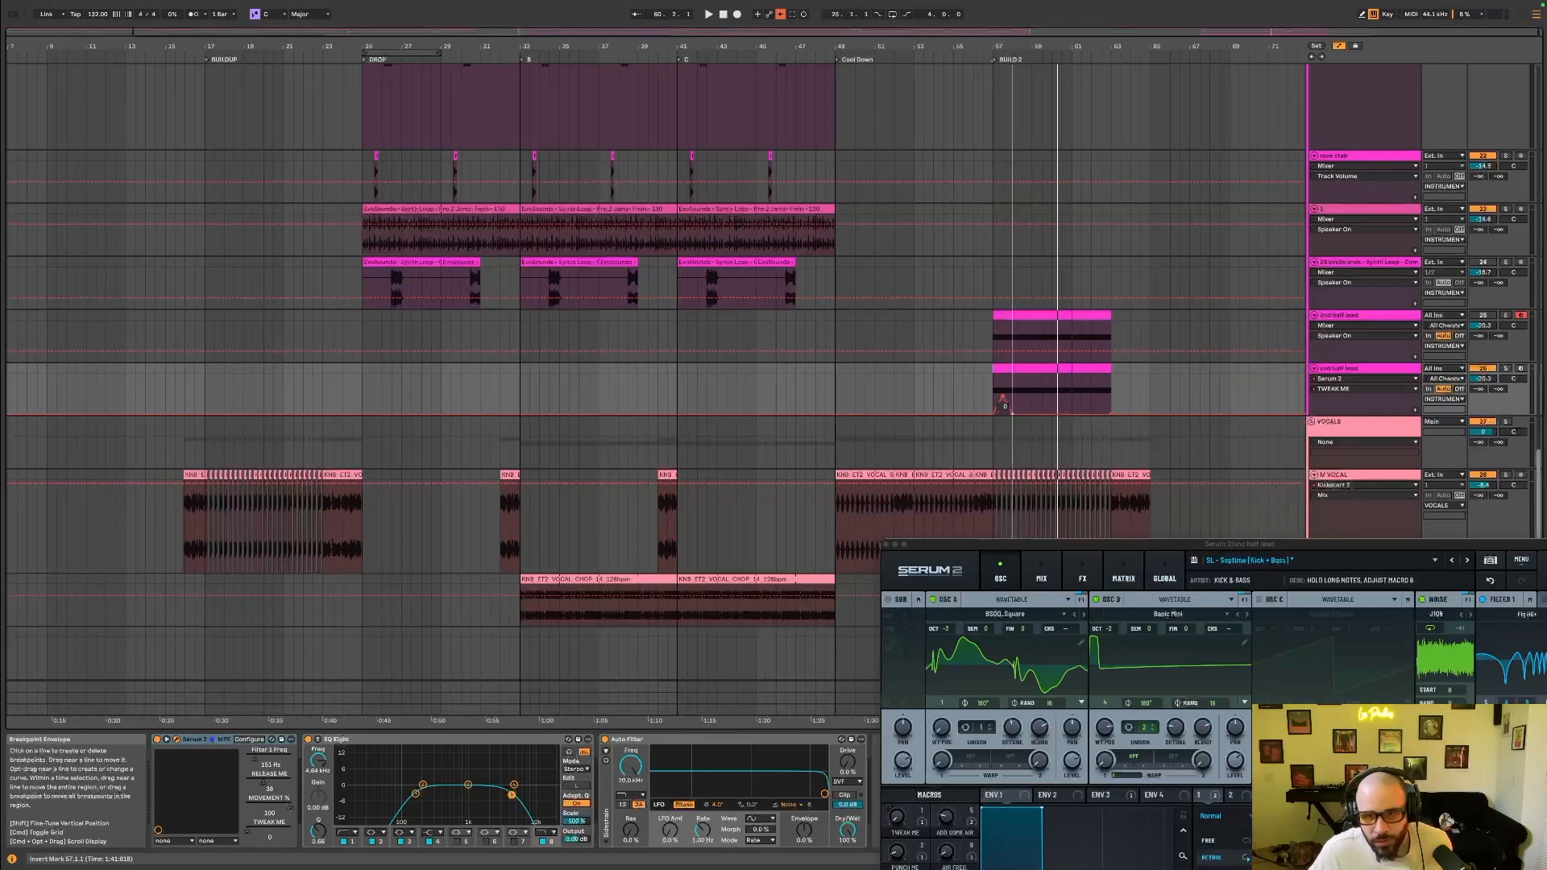
scroll(1037, 378, "down", 2)
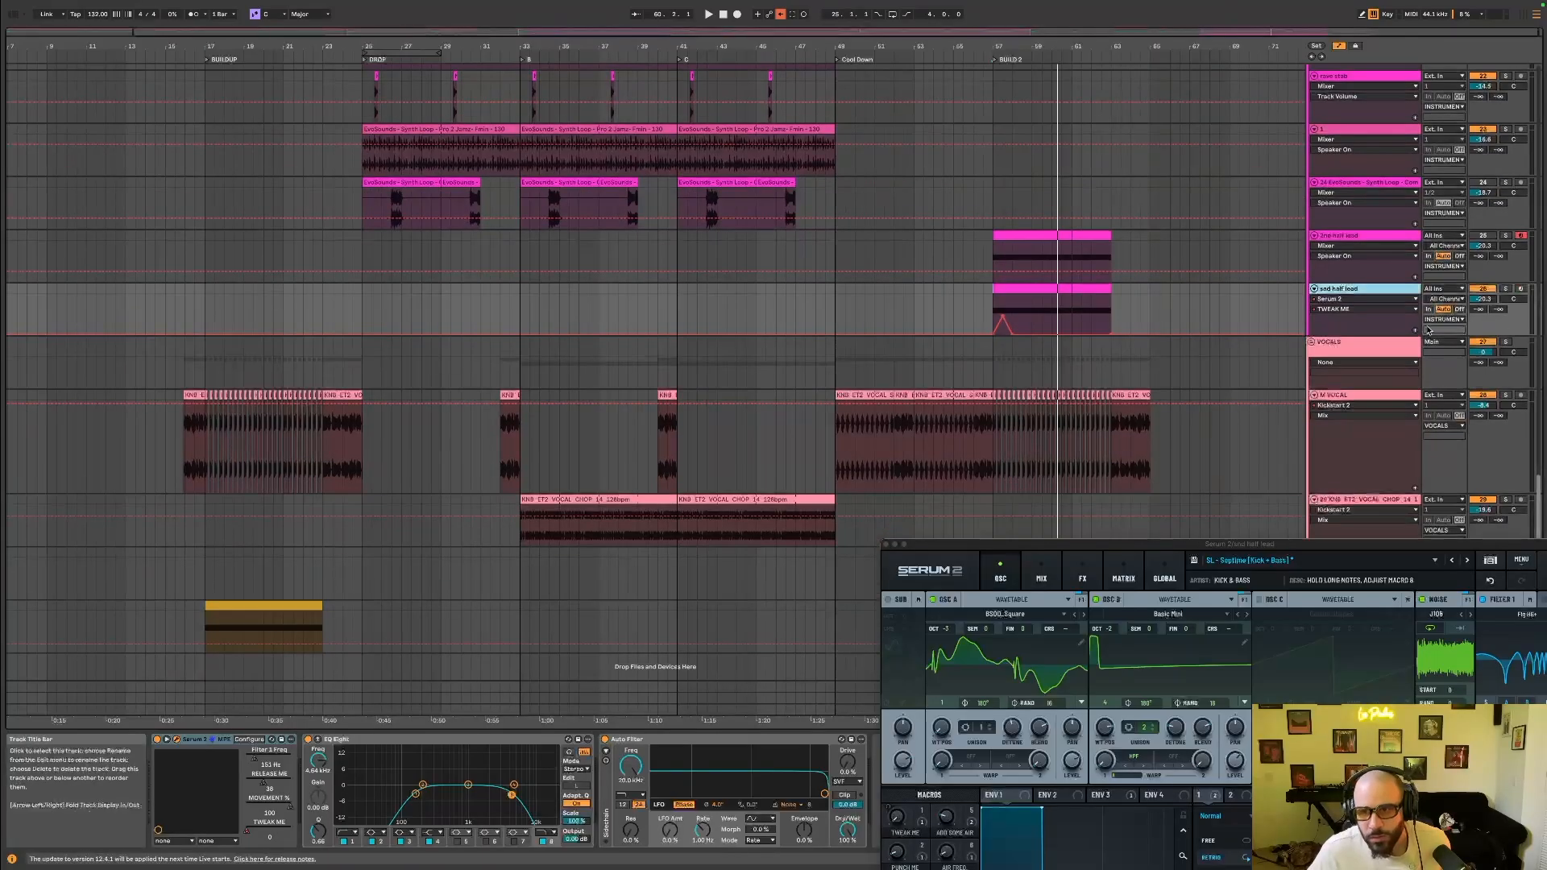
left_click(1415, 331)
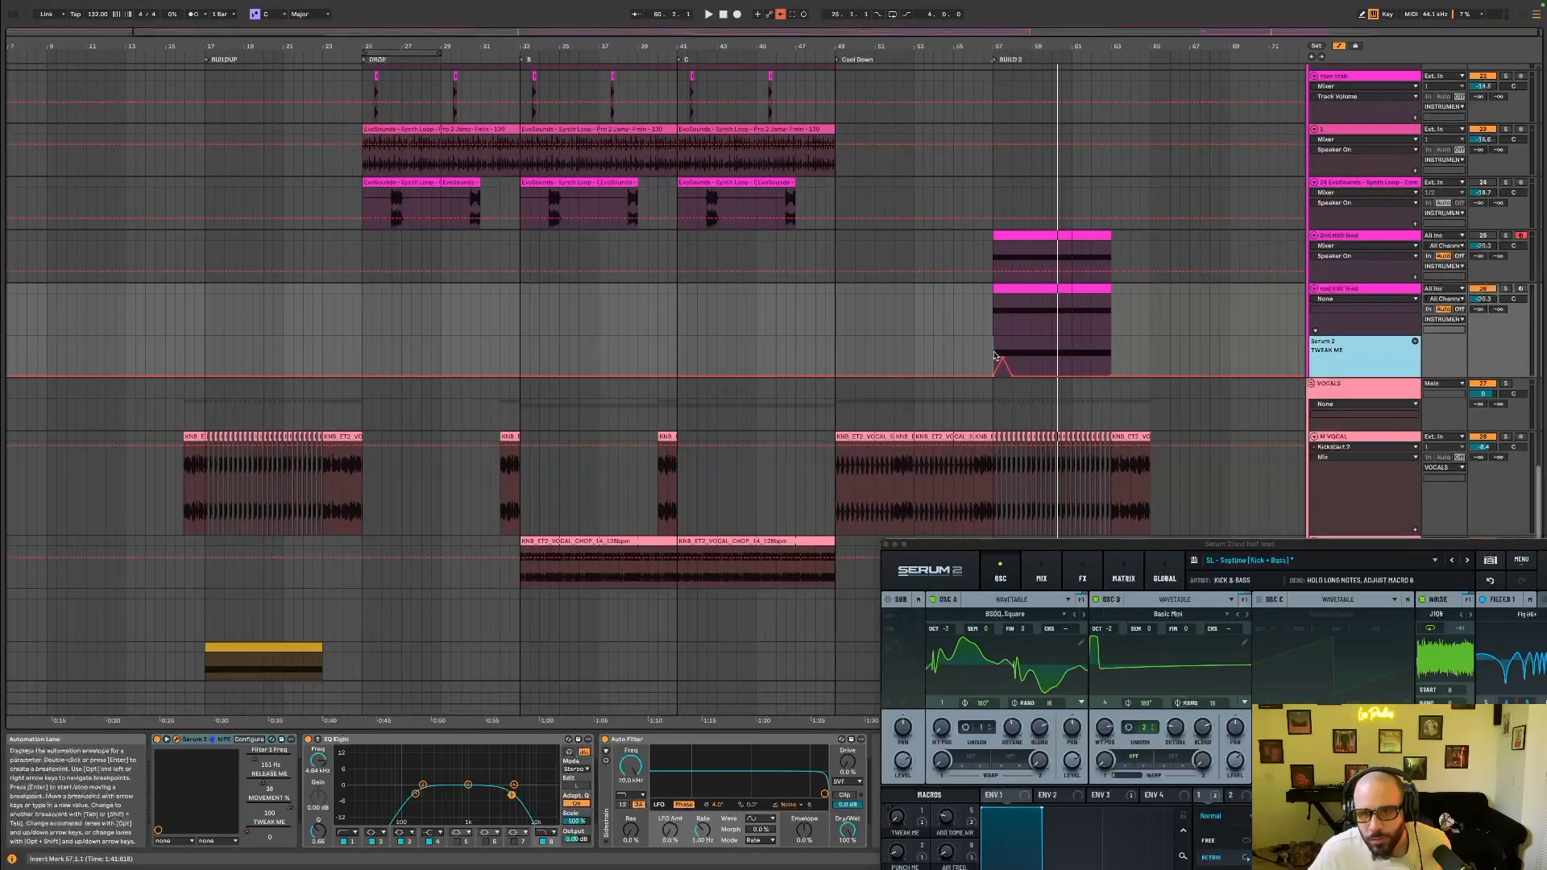
Duplicate the one-bar TWEAK ME automation peak five times to fill the lower lead's BUILD 2 clip.
left_click_drag(994, 355, 1014, 357)
key("space")
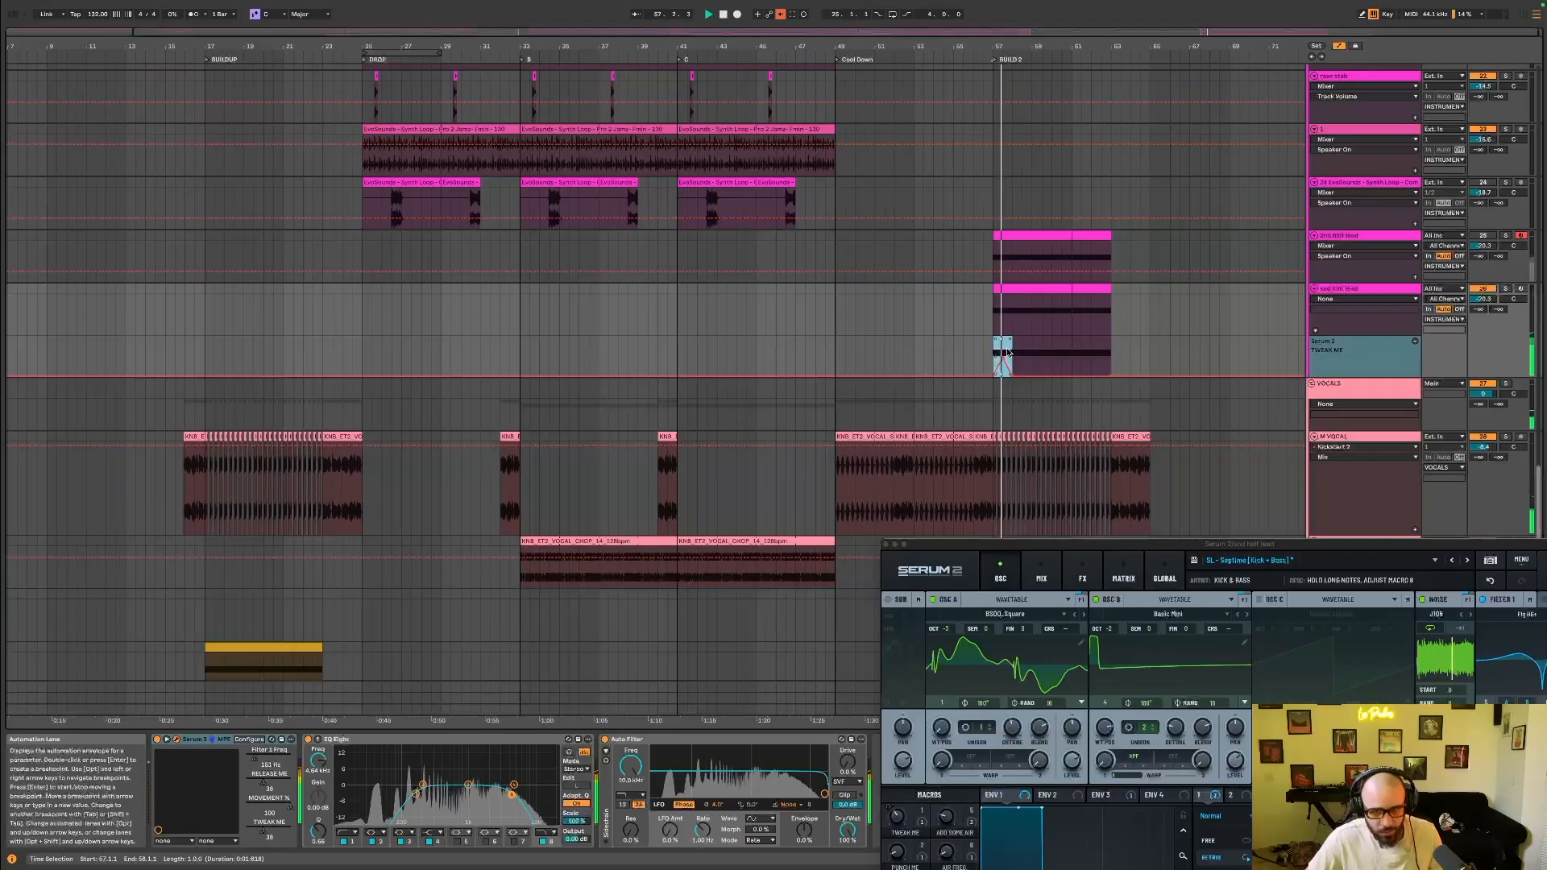
key("ctrl+d")
key("ctrl+d")
key("ctrl+d")
key("ctrl+d")
key("ctrl+d")
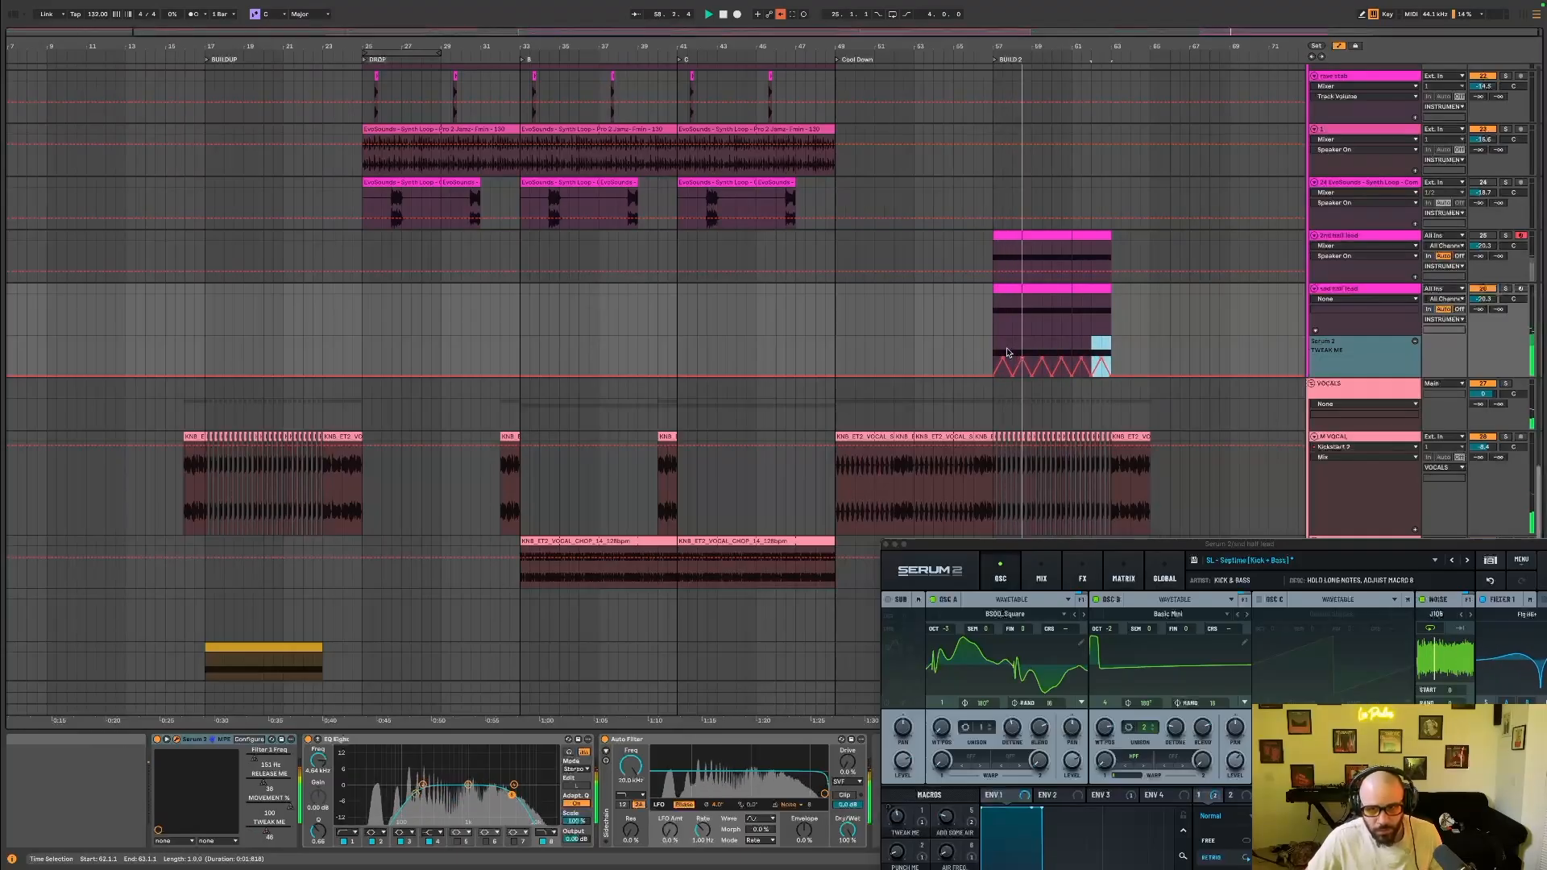
Raise two of the TWEAK ME automation peaks in the second half of the lead clip and replay BUILD 2.
left_click(1047, 342)
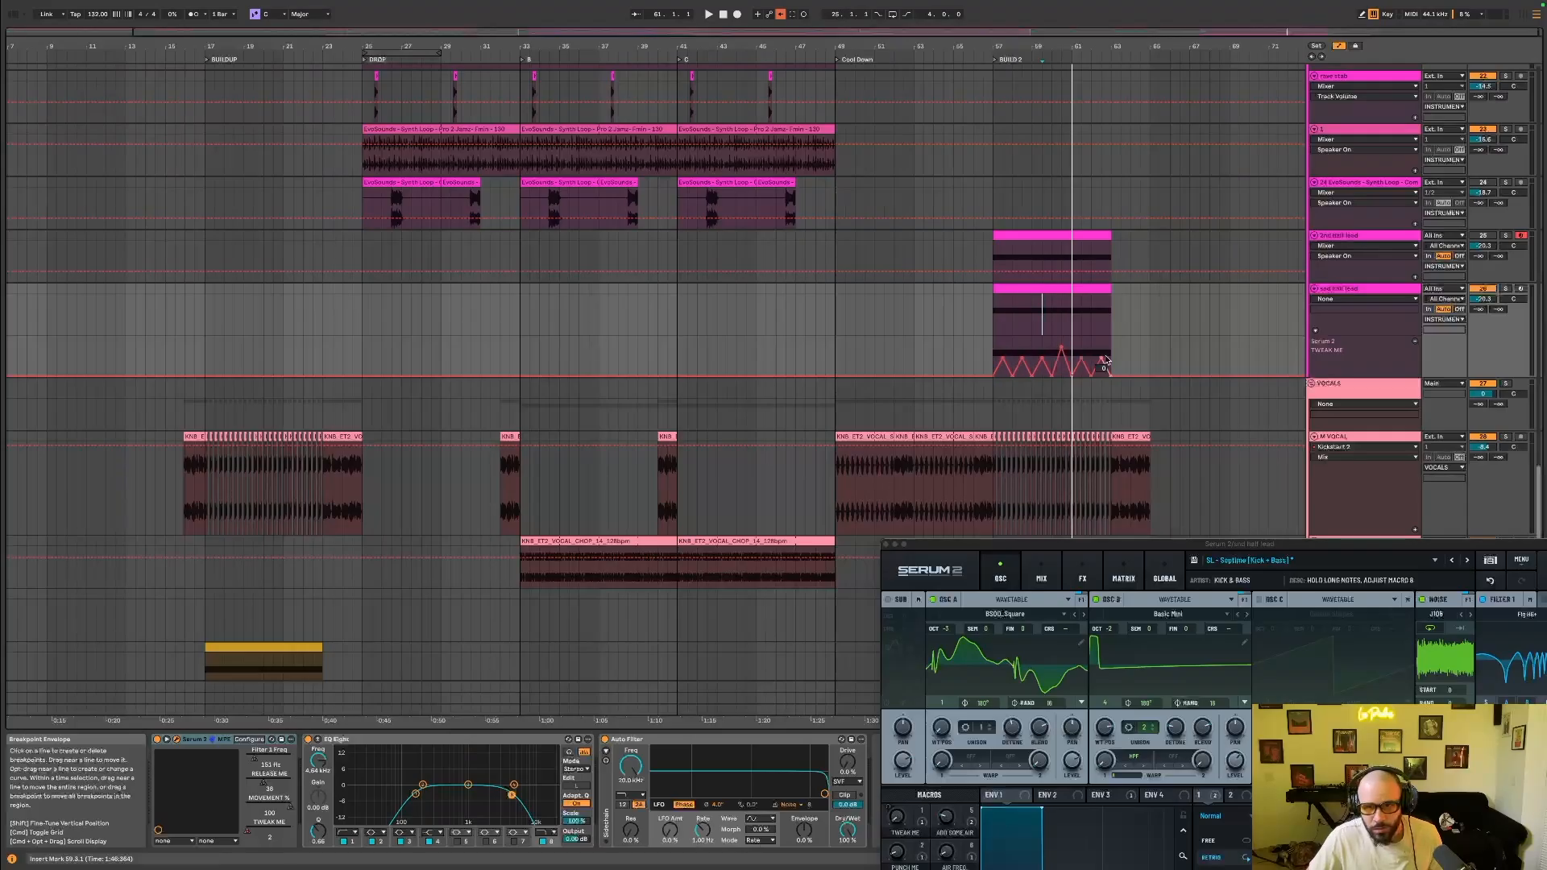
left_click(993, 353)
key("space")
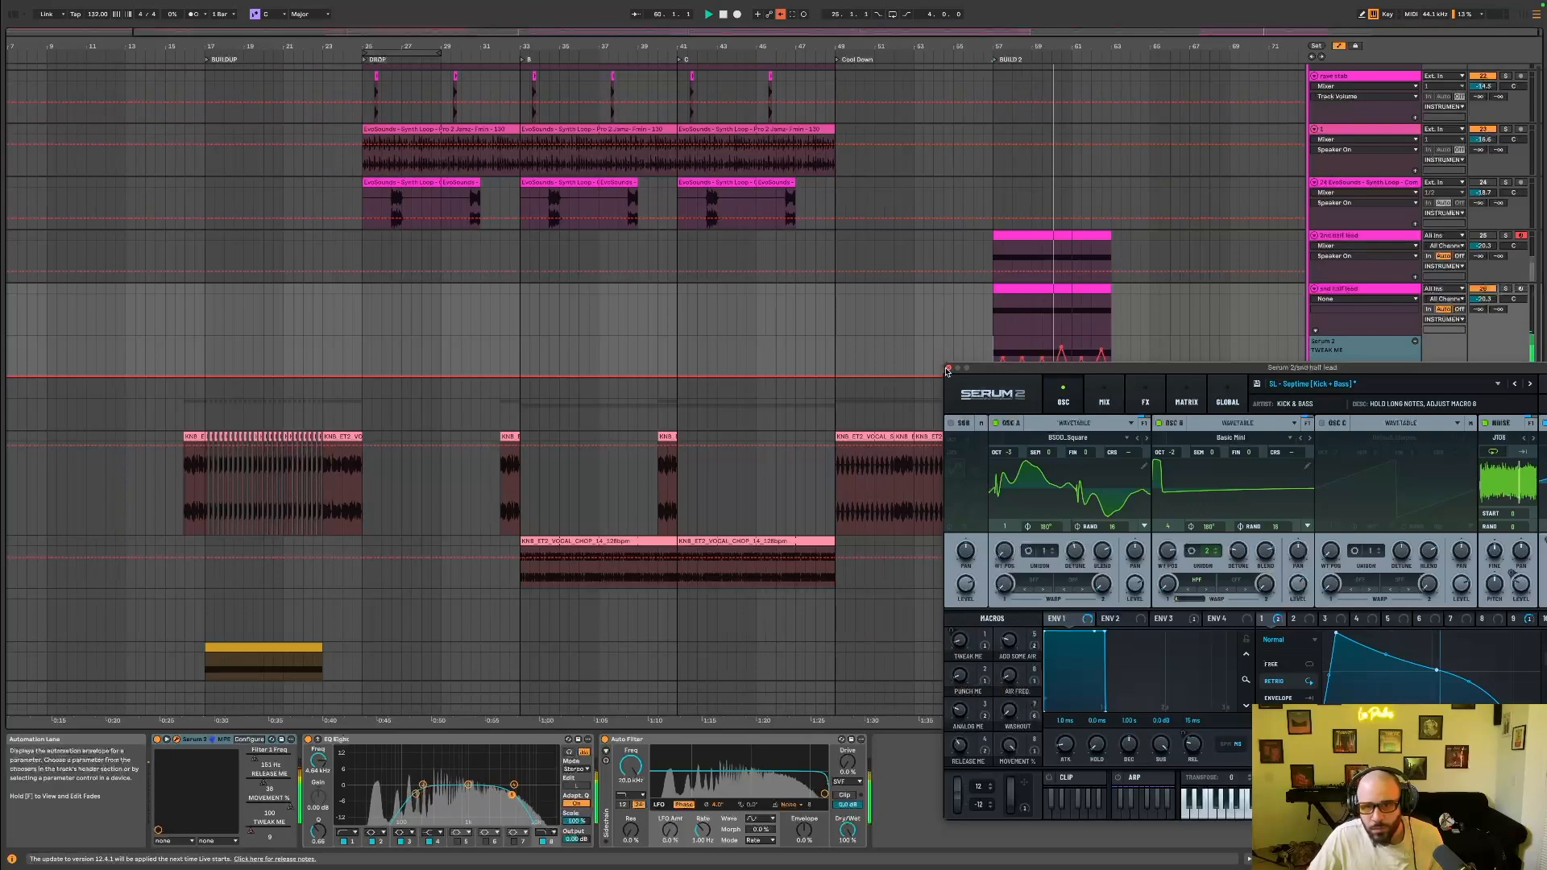
Close the Serum 2 window, adjust the lower lead's track volume during playback and hide the automation lanes.
left_click(948, 368)
left_click(1487, 300)
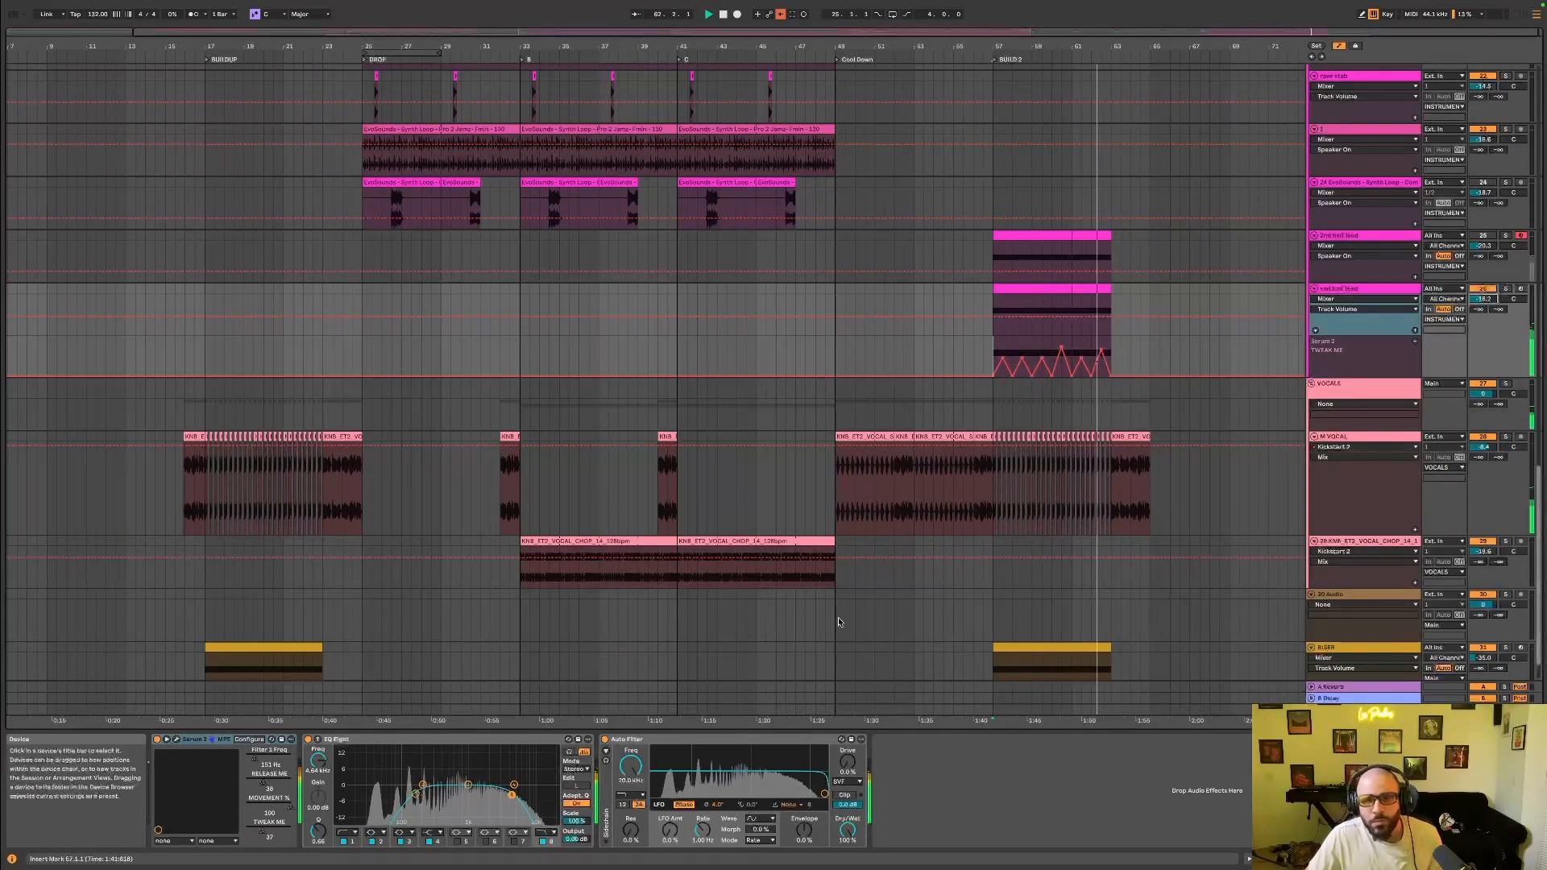
left_click(1339, 46)
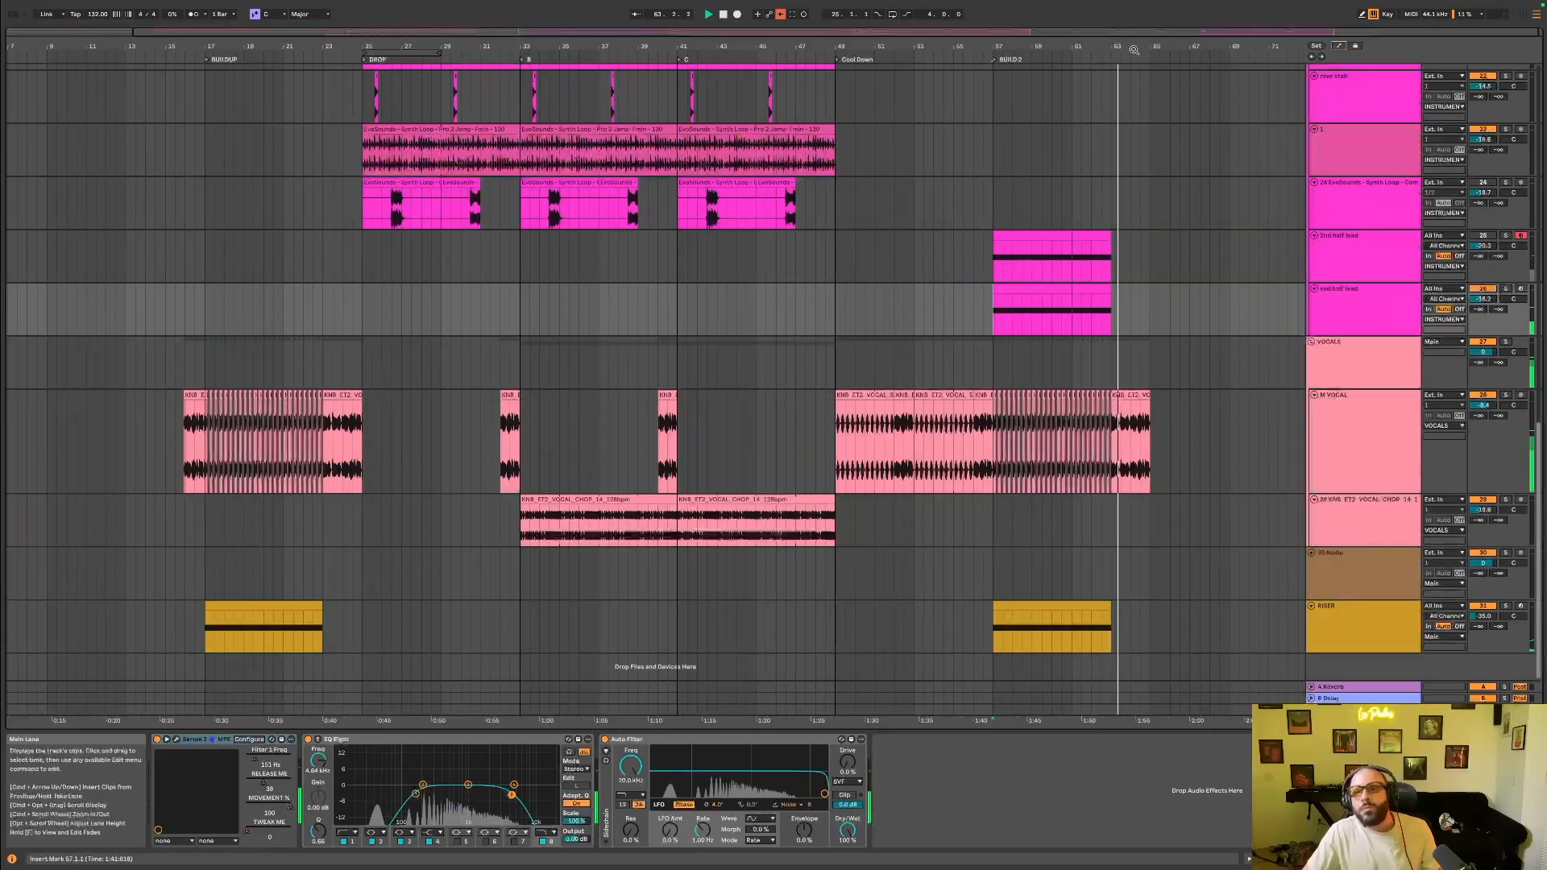
scroll(954, 263, "down", 2)
key("space")
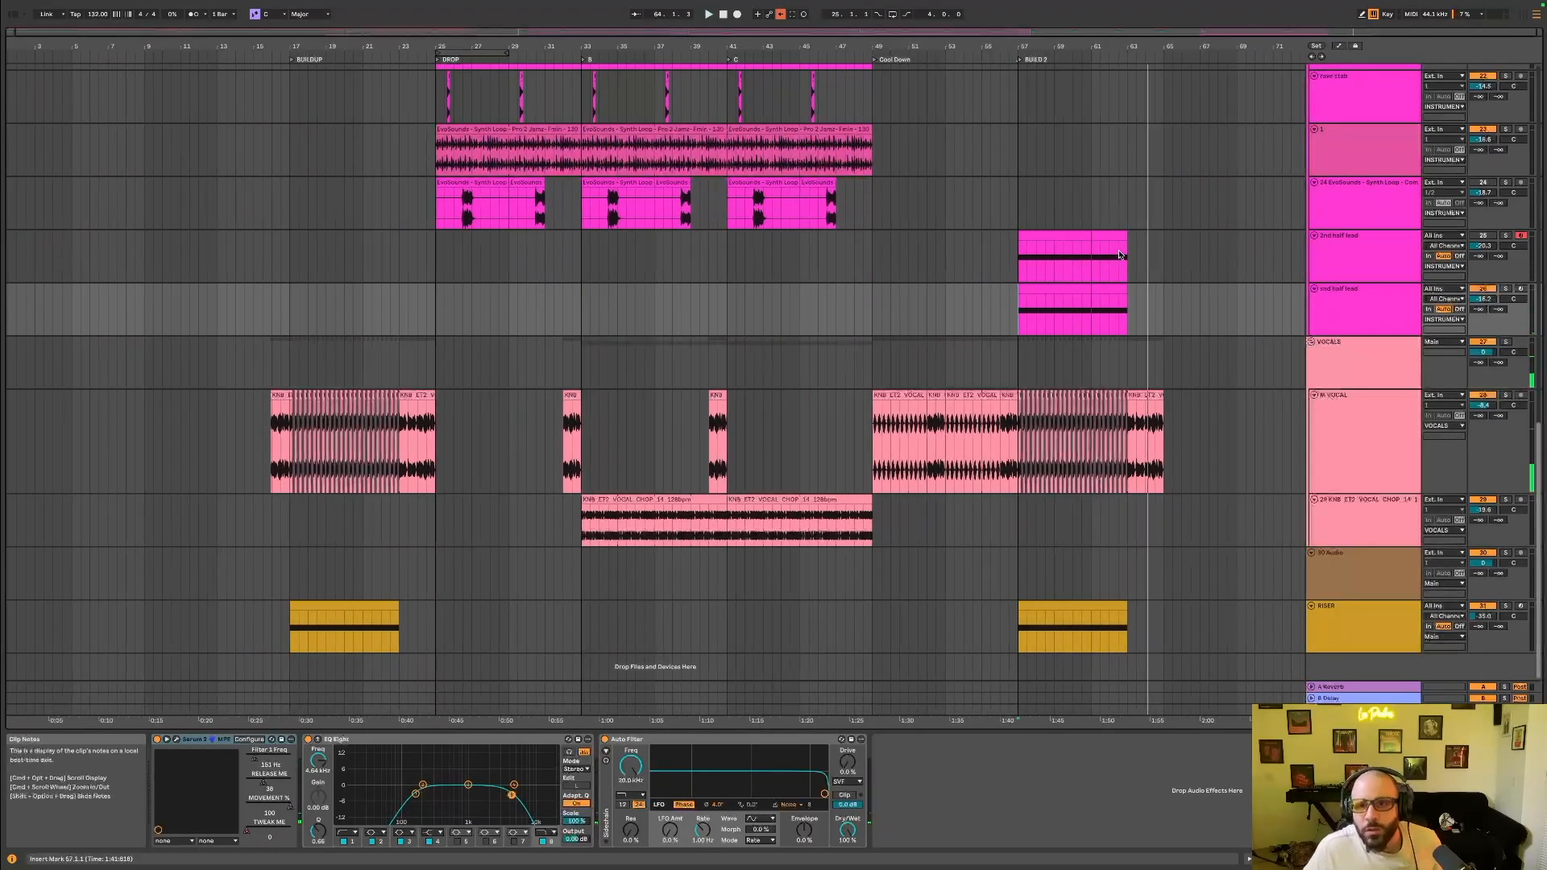
Delete the bass group's content in the two bars from 63 to 65 and play from just before BUILD 2.
scroll(1048, 258, "up", 10)
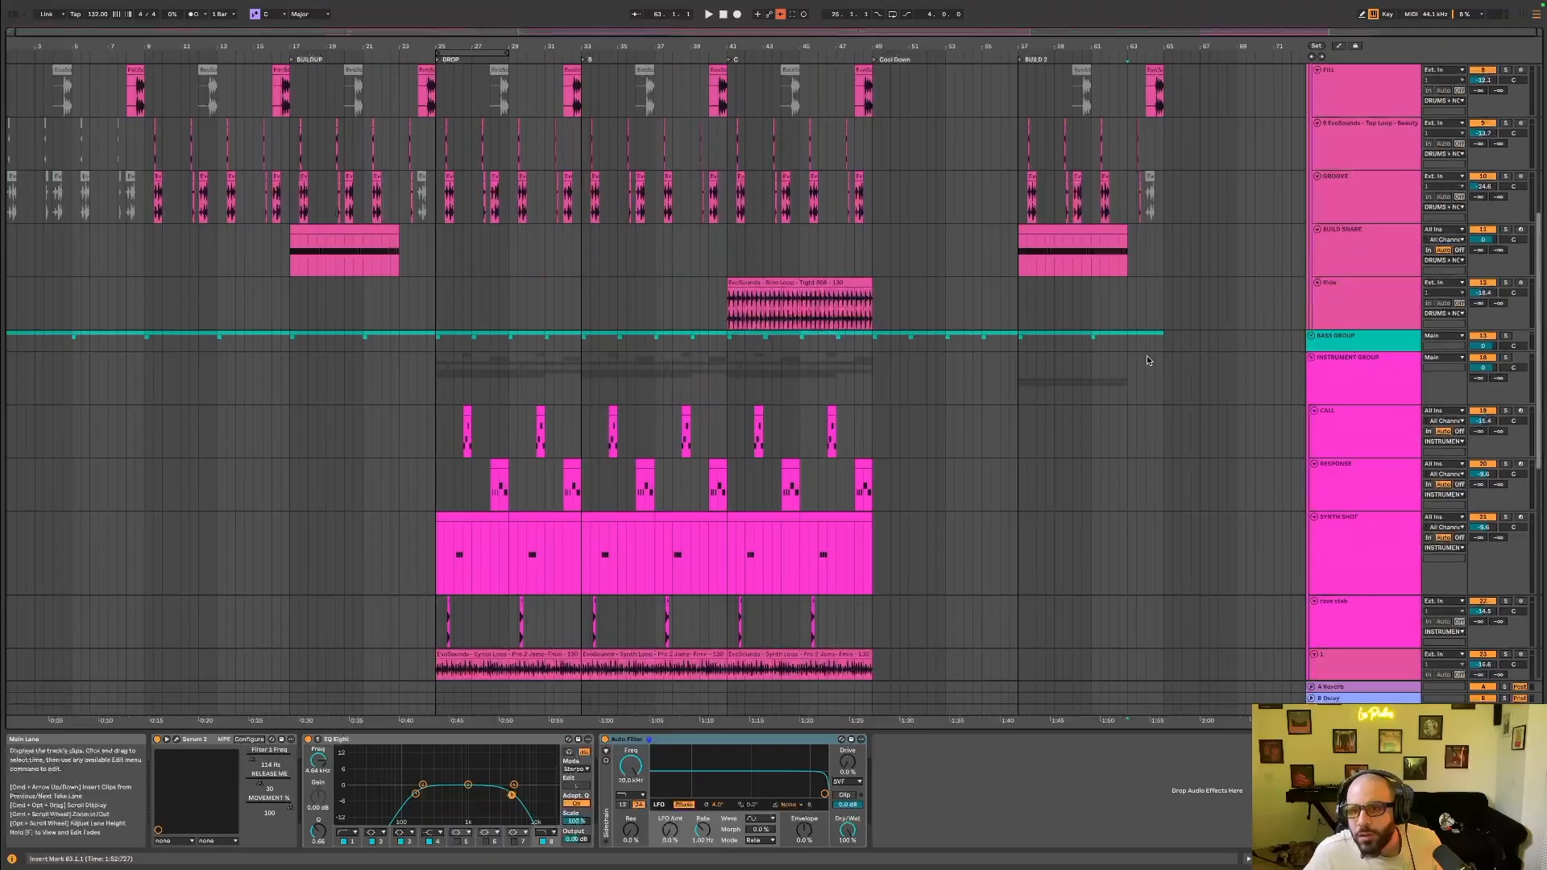
left_click_drag(1130, 342, 1159, 340)
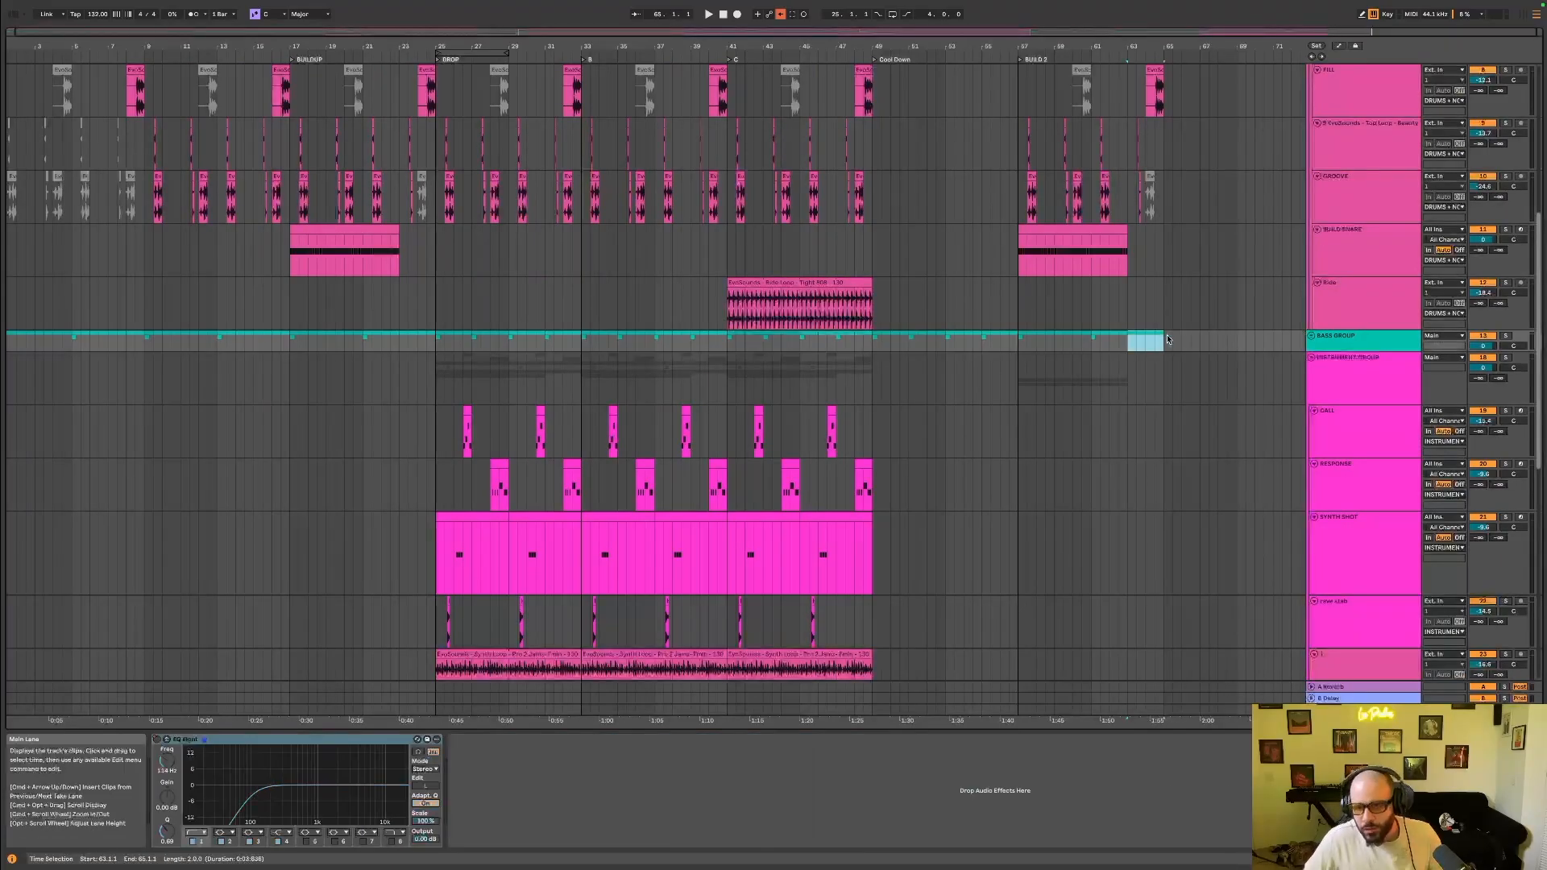
right_click(1148, 332)
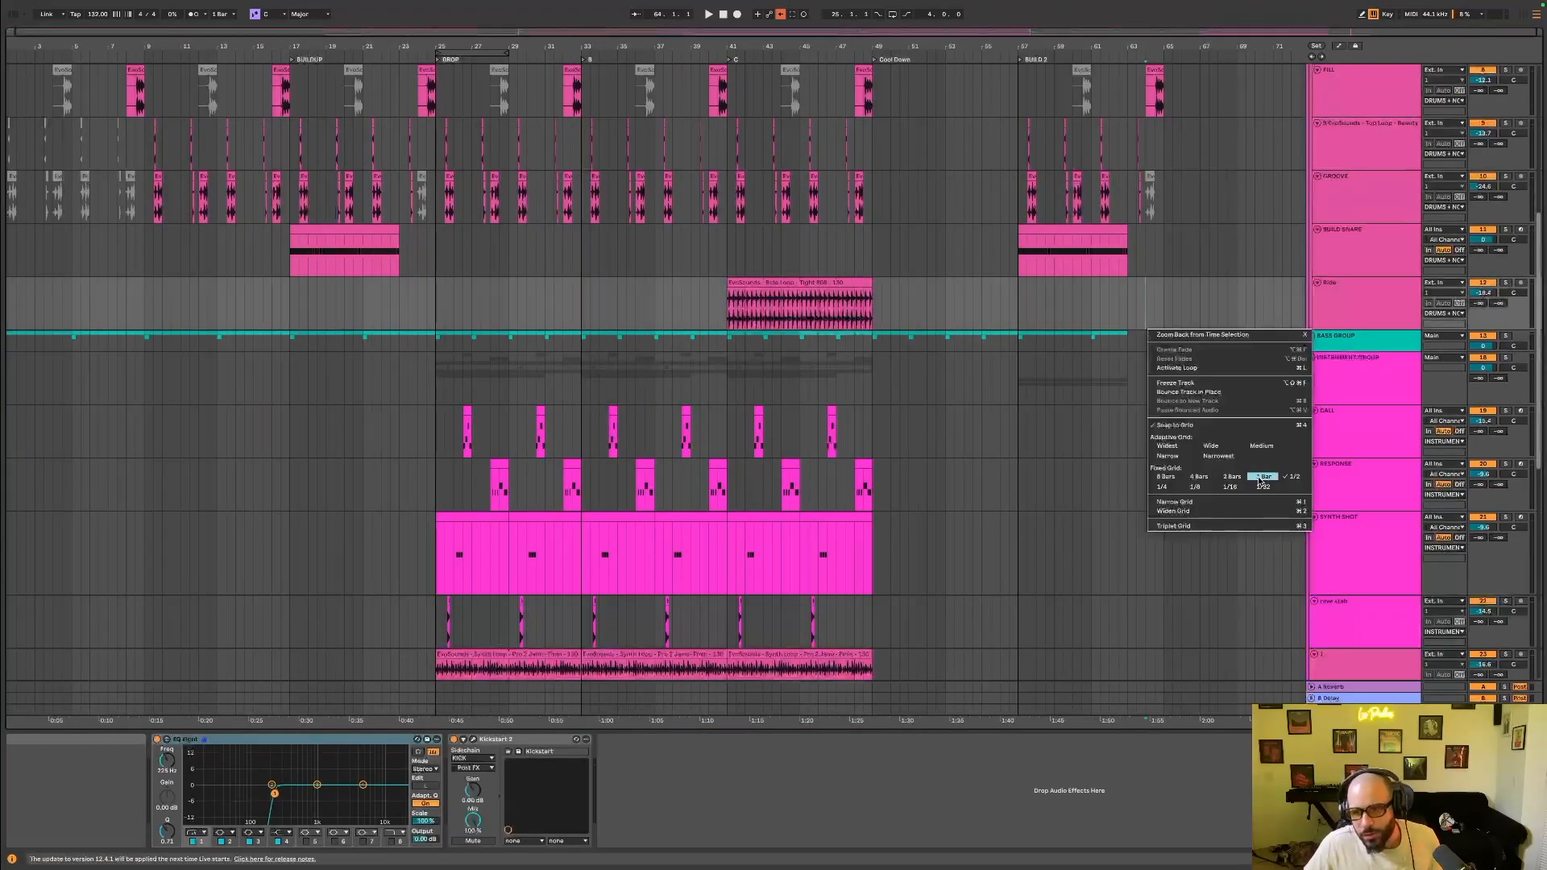
left_click(1001, 345)
key("space")
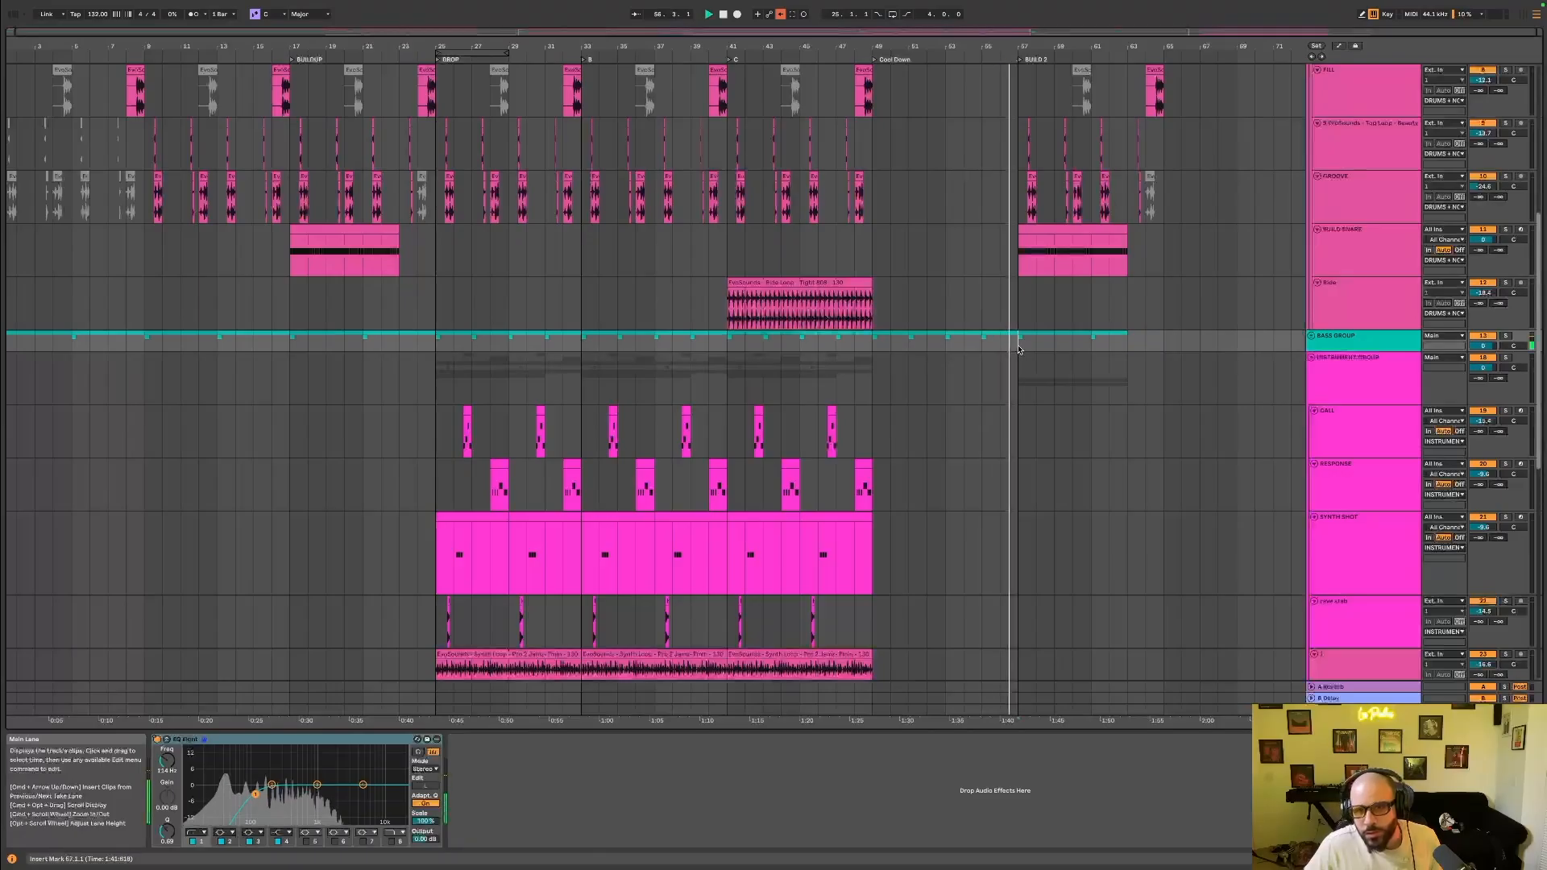
Delete the CLAP clips in the first four bars of BUILD 2 and replay the section.
scroll(1011, 339, "up", 2)
scroll(1011, 338, "up", 8)
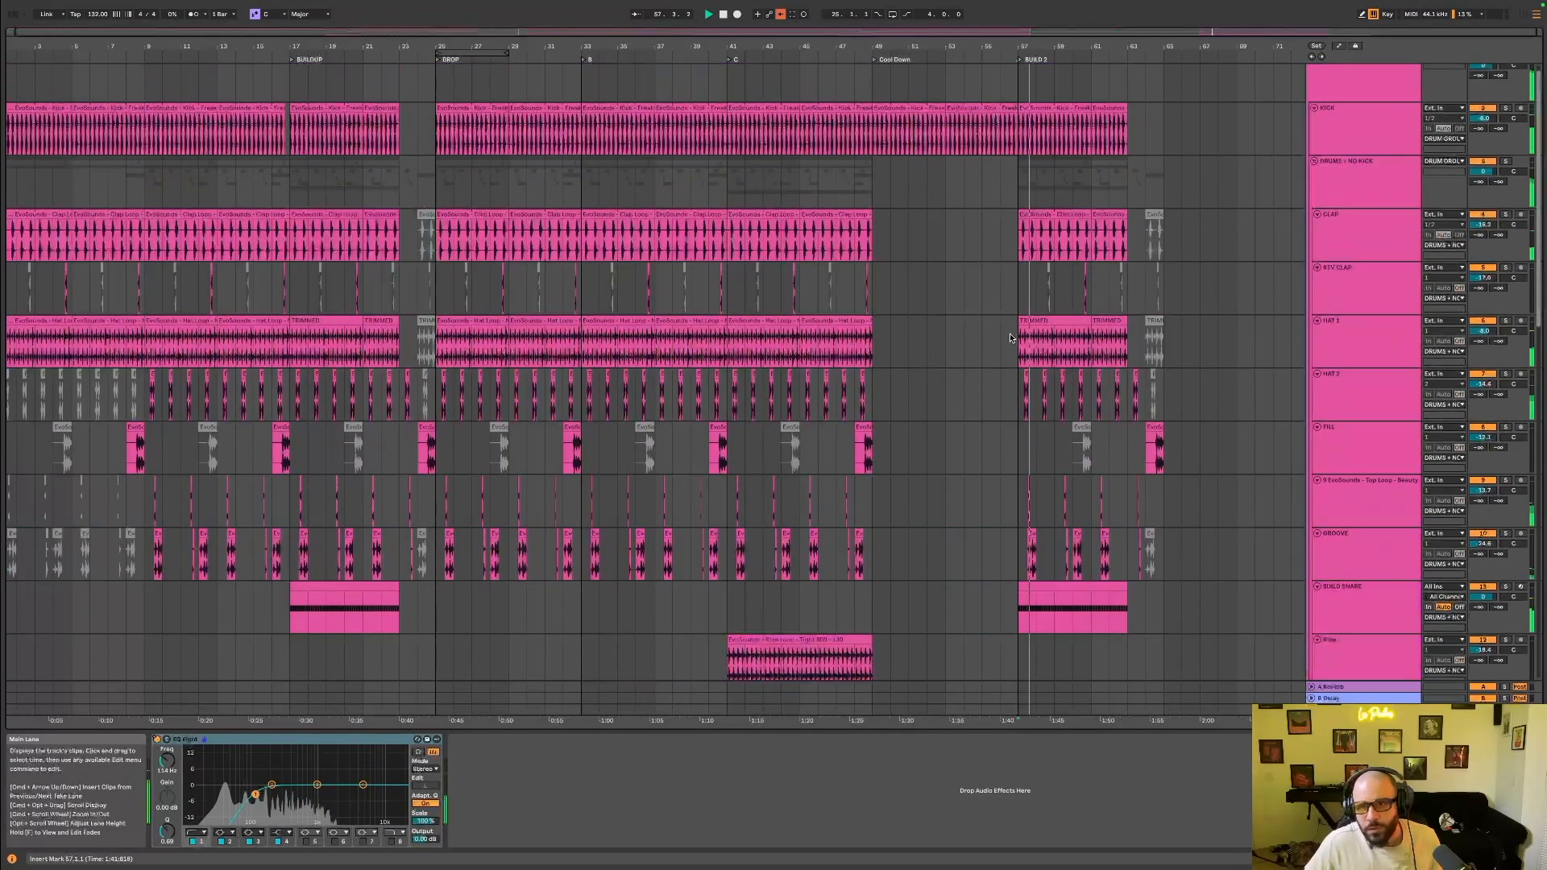
left_click(1027, 213)
key("Delete")
left_click(1018, 237)
left_click(999, 240)
key("space")
key("space")
left_click(1017, 236)
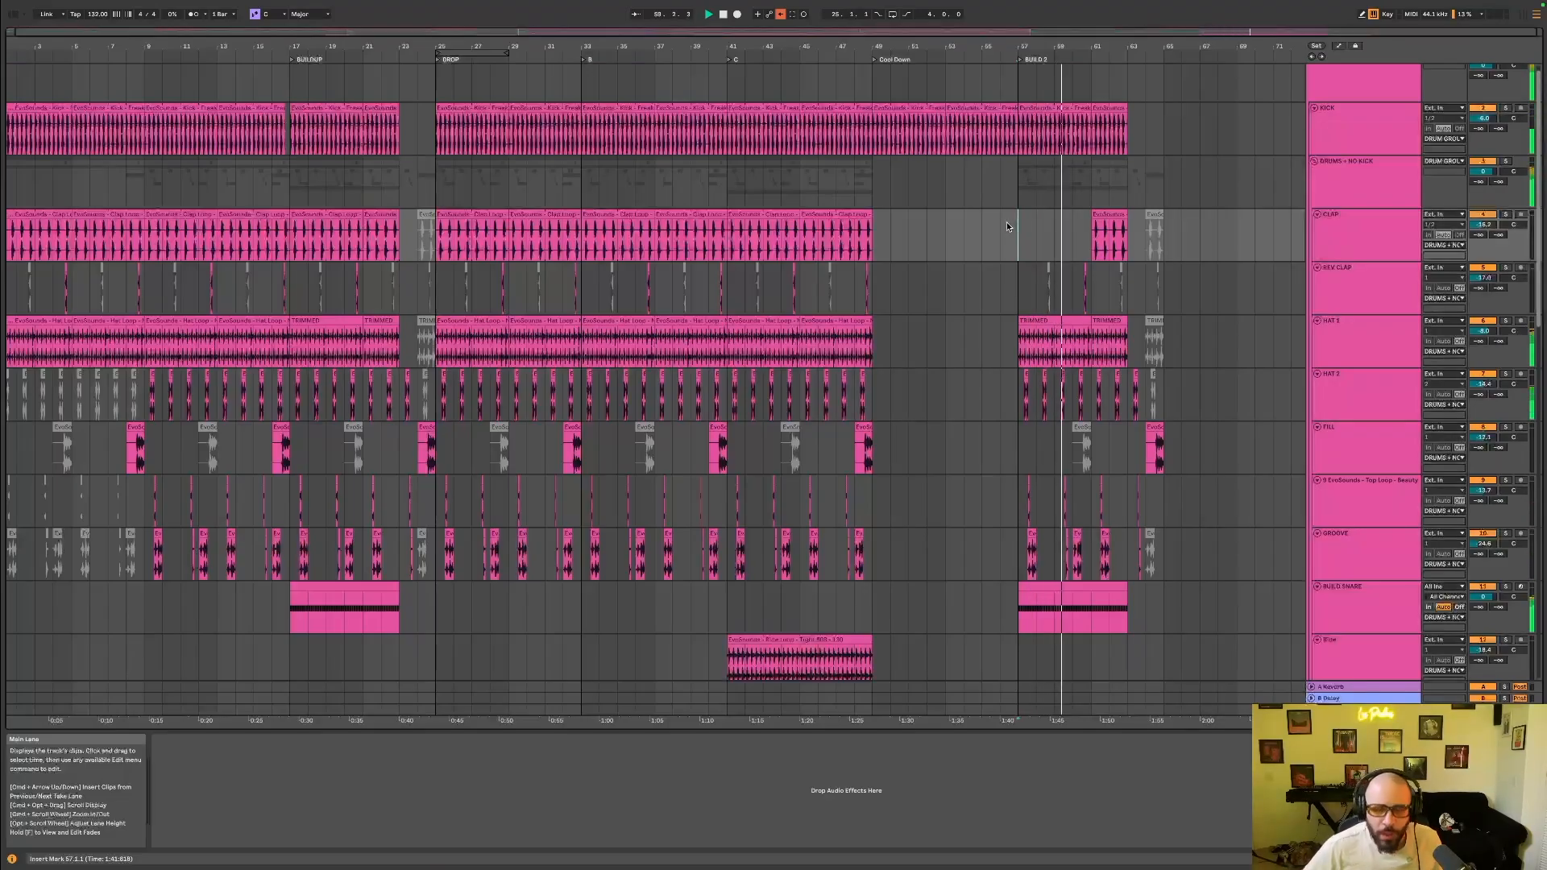
left_click(1118, 211)
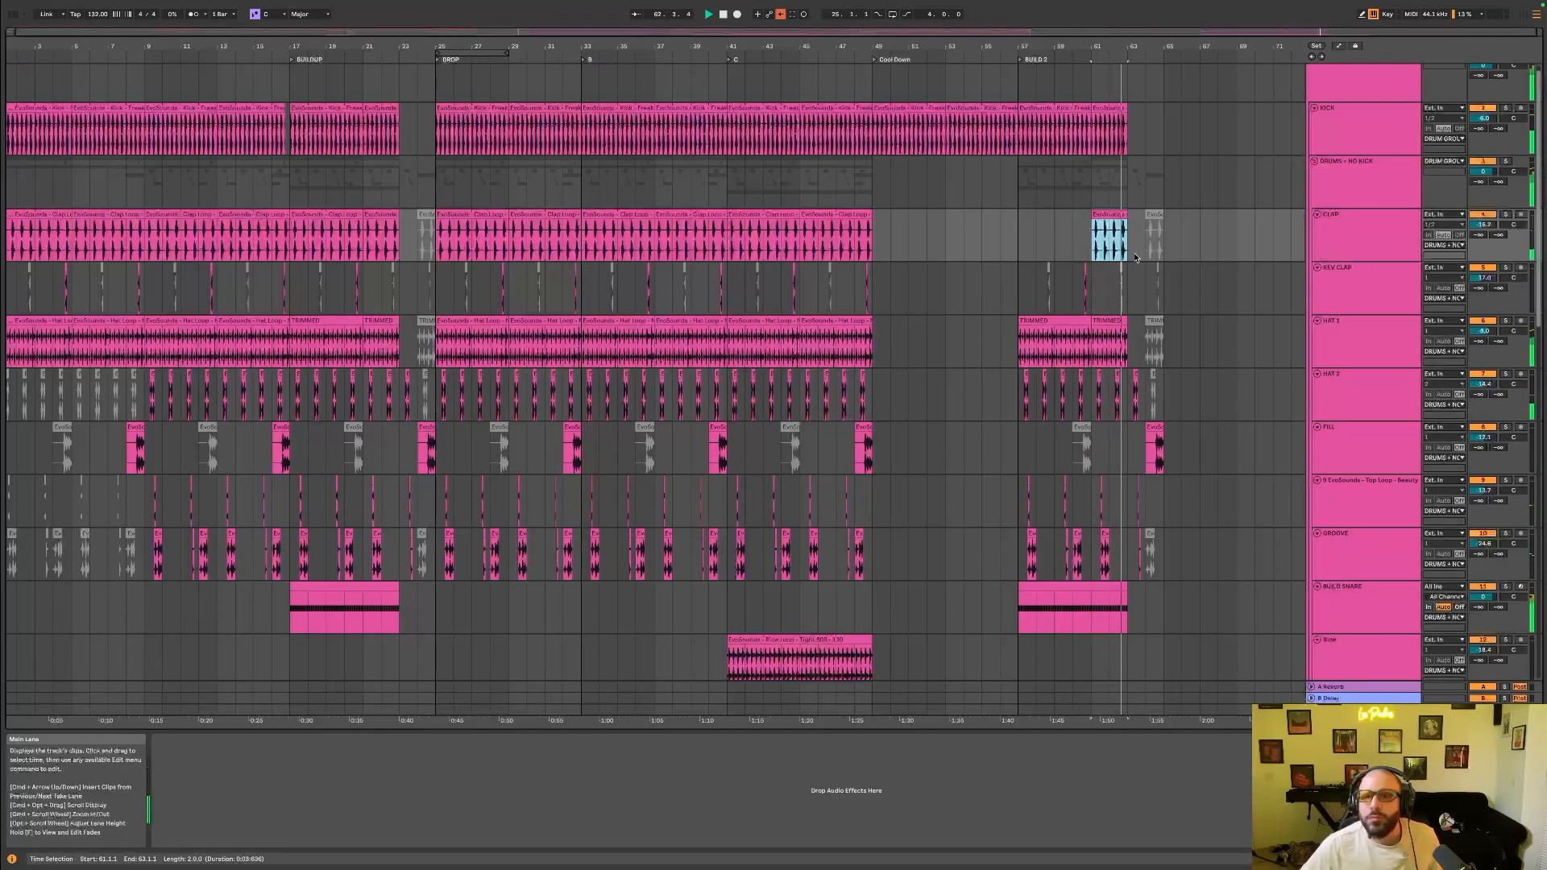
Delete the upper 2nd half lead track, keeping only the lower lead for BUILD 2.
scroll(1135, 254, "down", 3)
scroll(1135, 254, "down", 15)
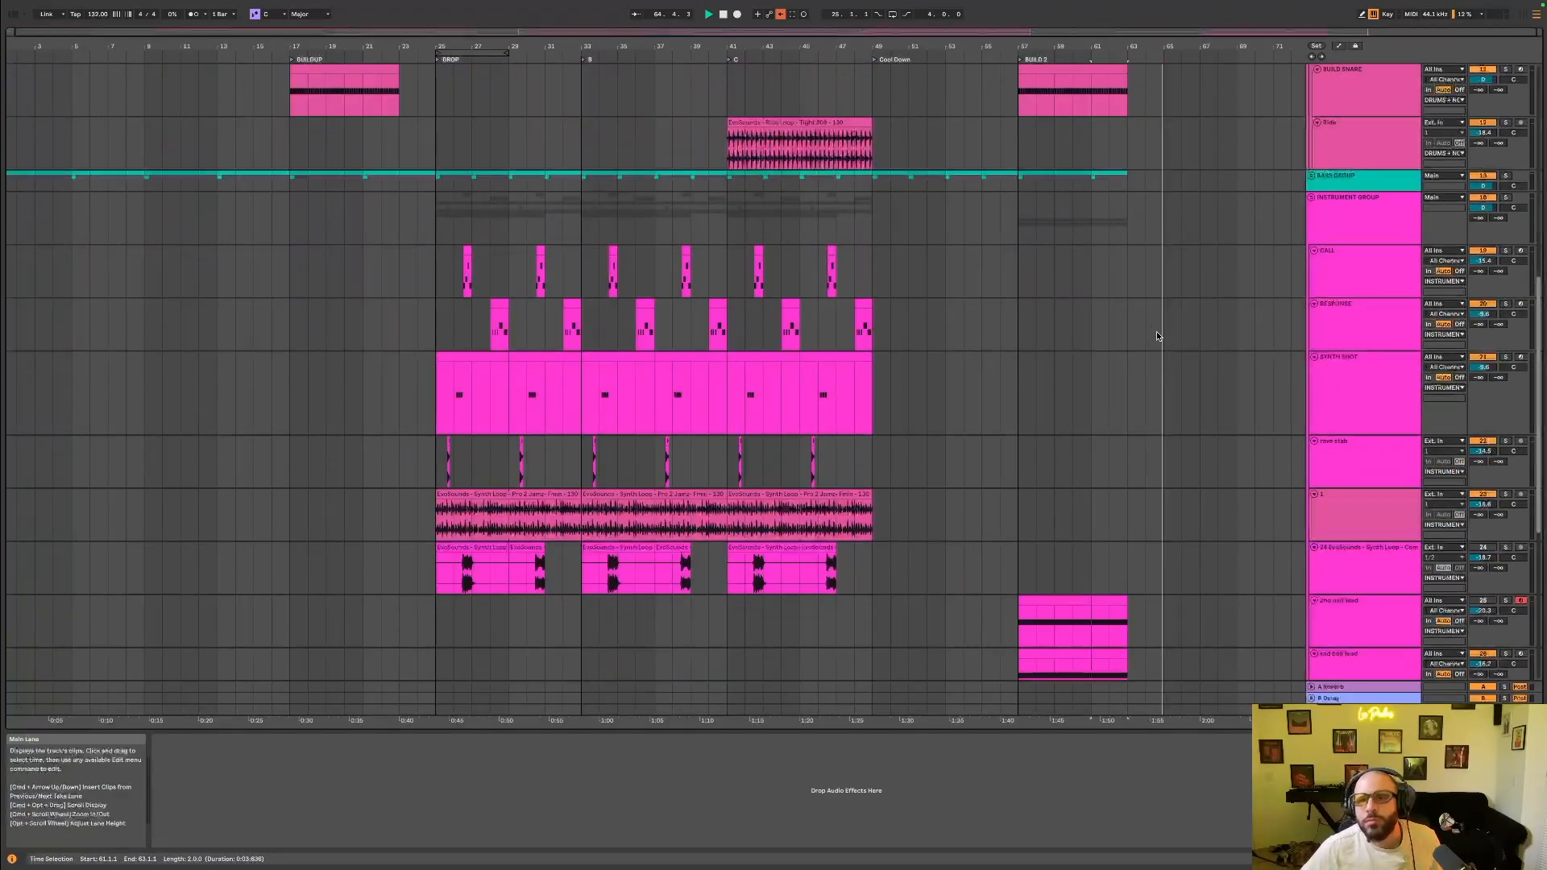
scroll(1157, 336, "down", 12)
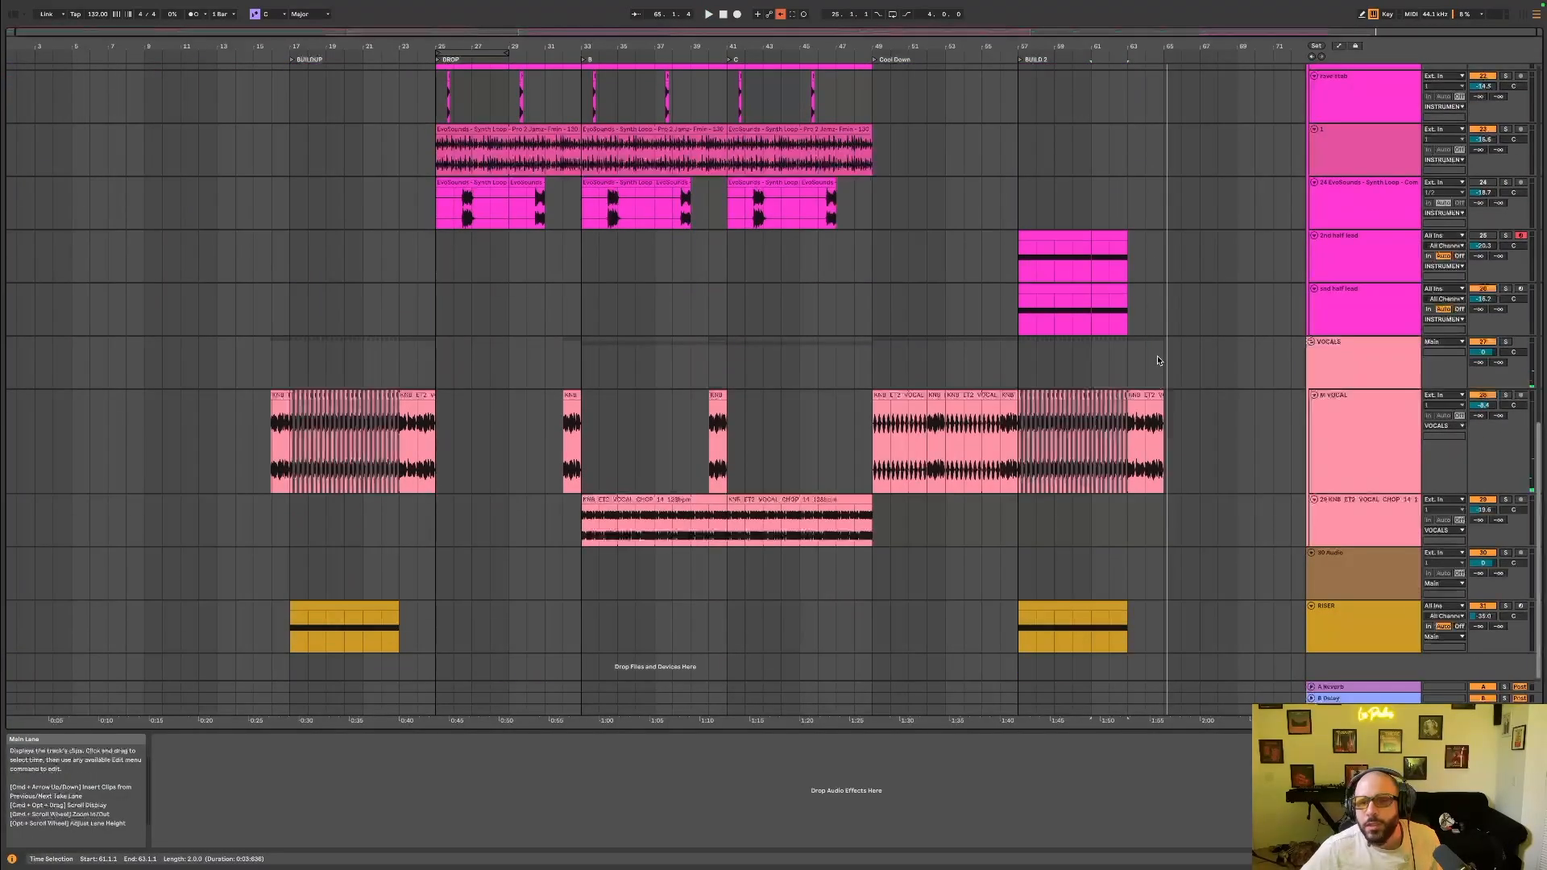
scroll(1157, 367, "up", 4)
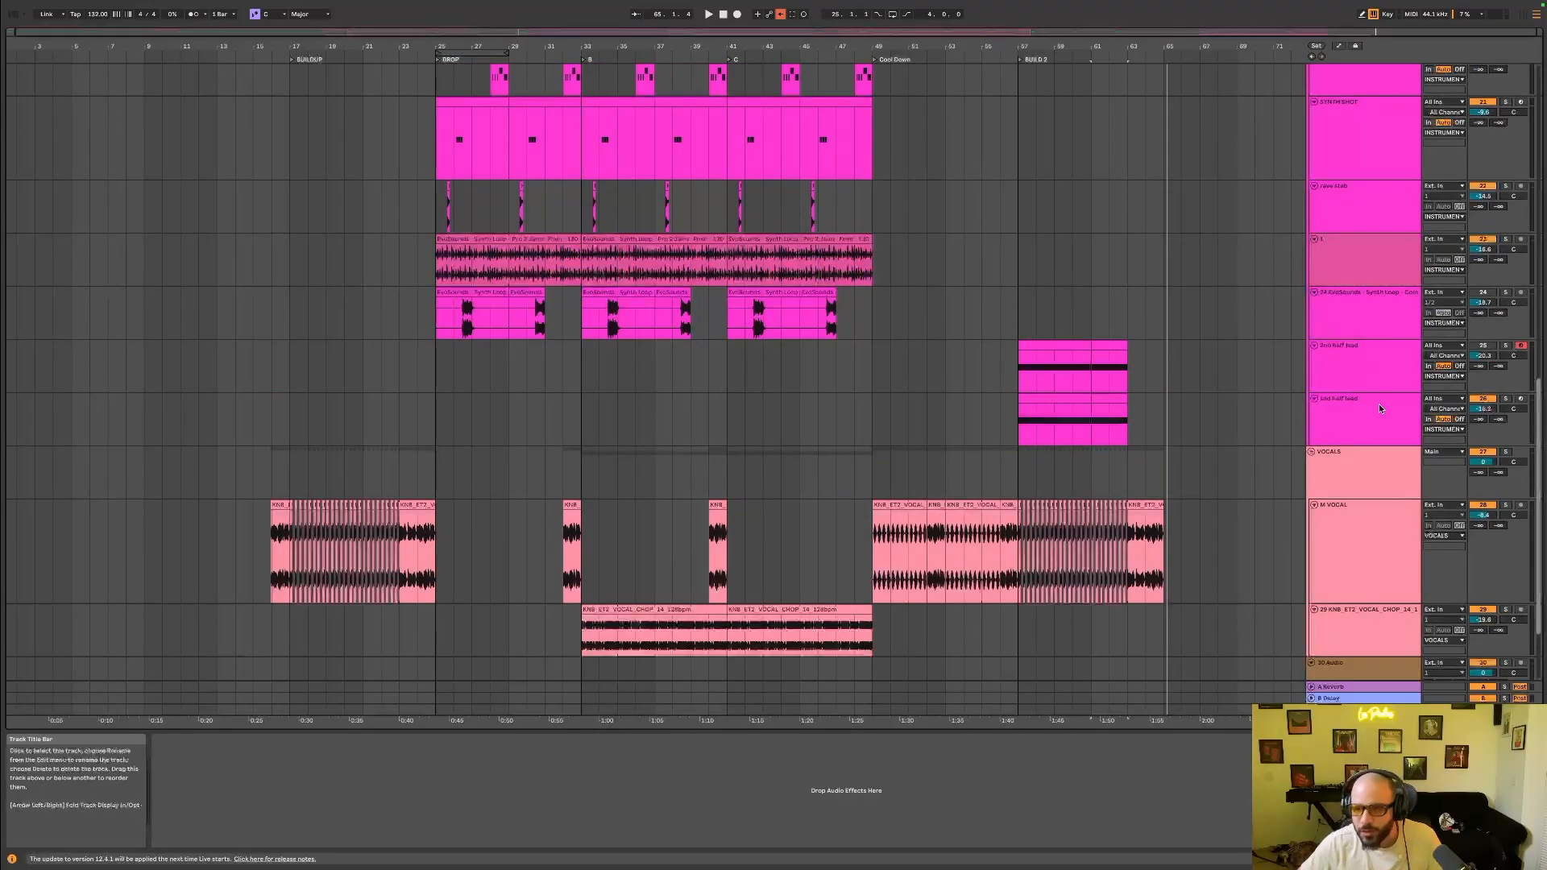
left_click(1361, 365)
key("Delete")
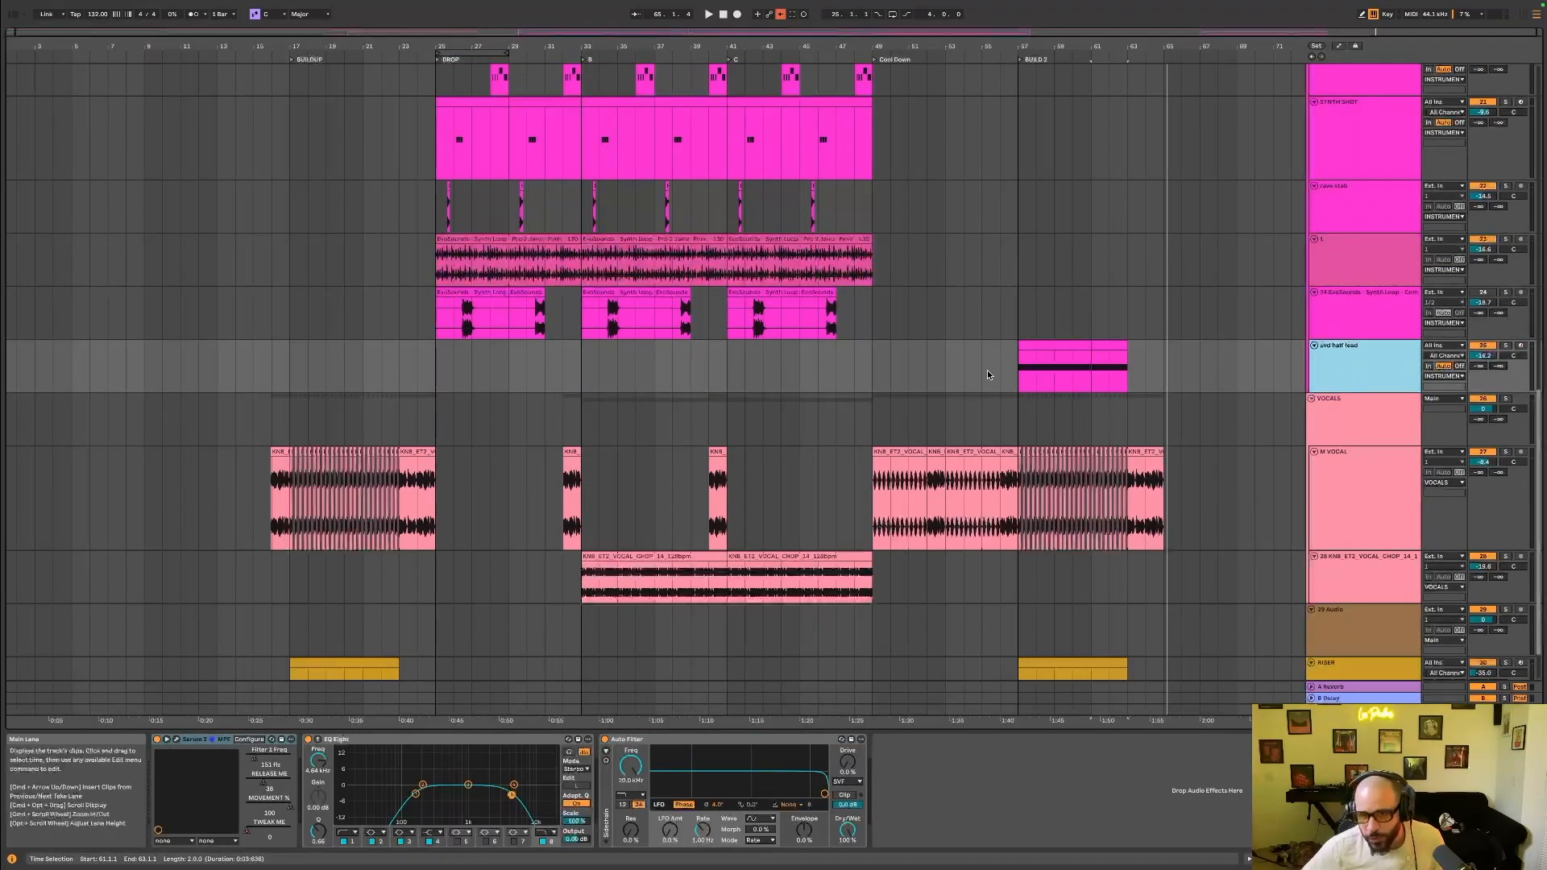
left_click(1028, 367)
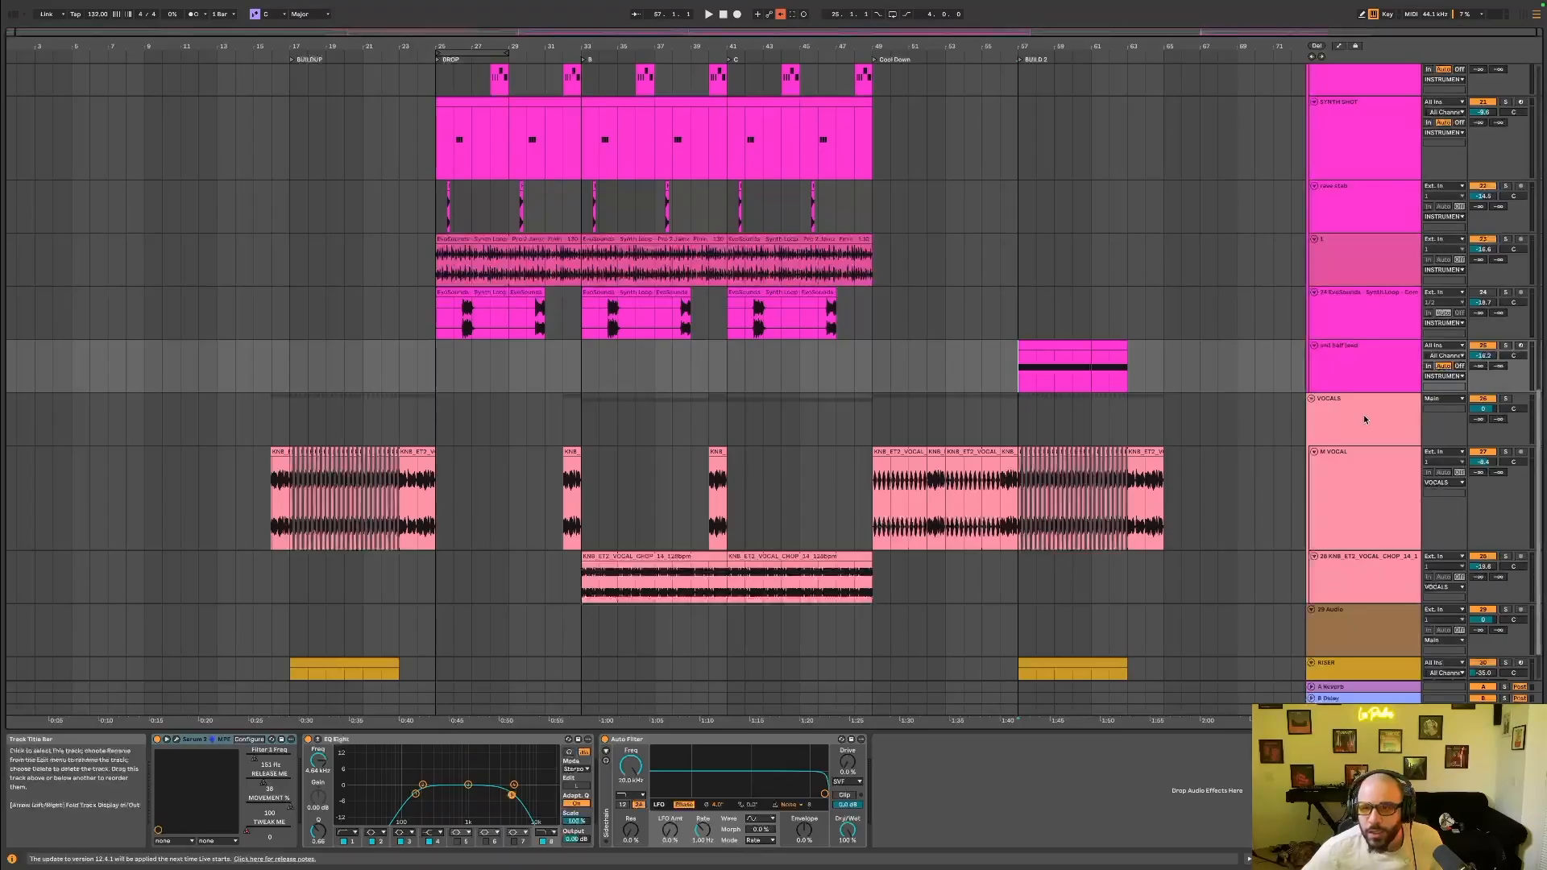
Search the browser for "spec", add Spectral Resonator to the M VOCAL track and switch its frequency control to note values.
scroll(1364, 416, "down", 2)
left_click(1339, 441)
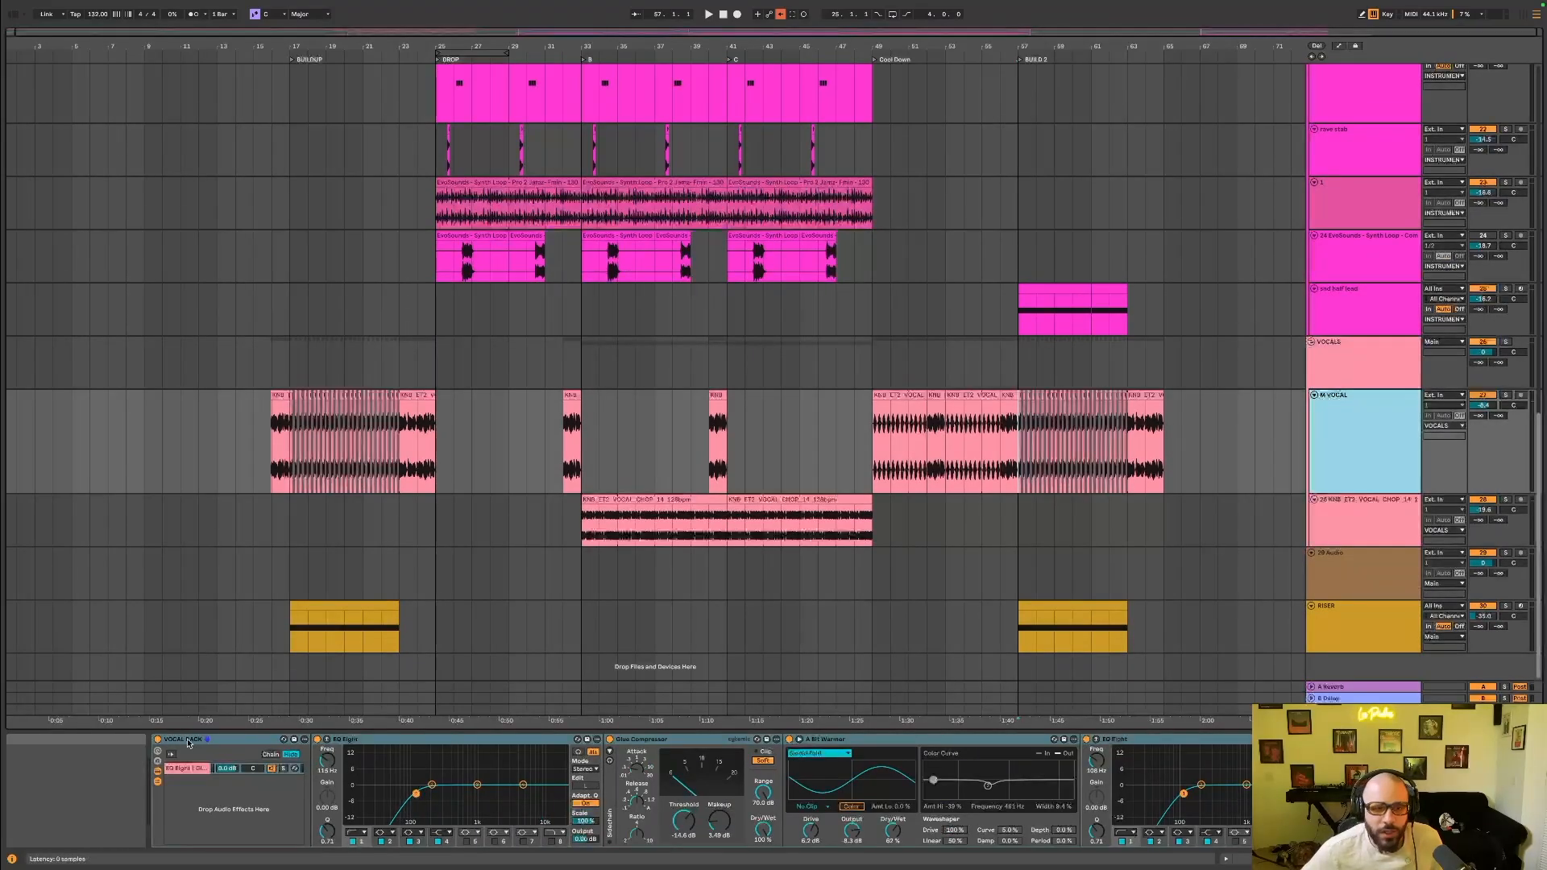
left_click(1206, 446)
left_click(1145, 443)
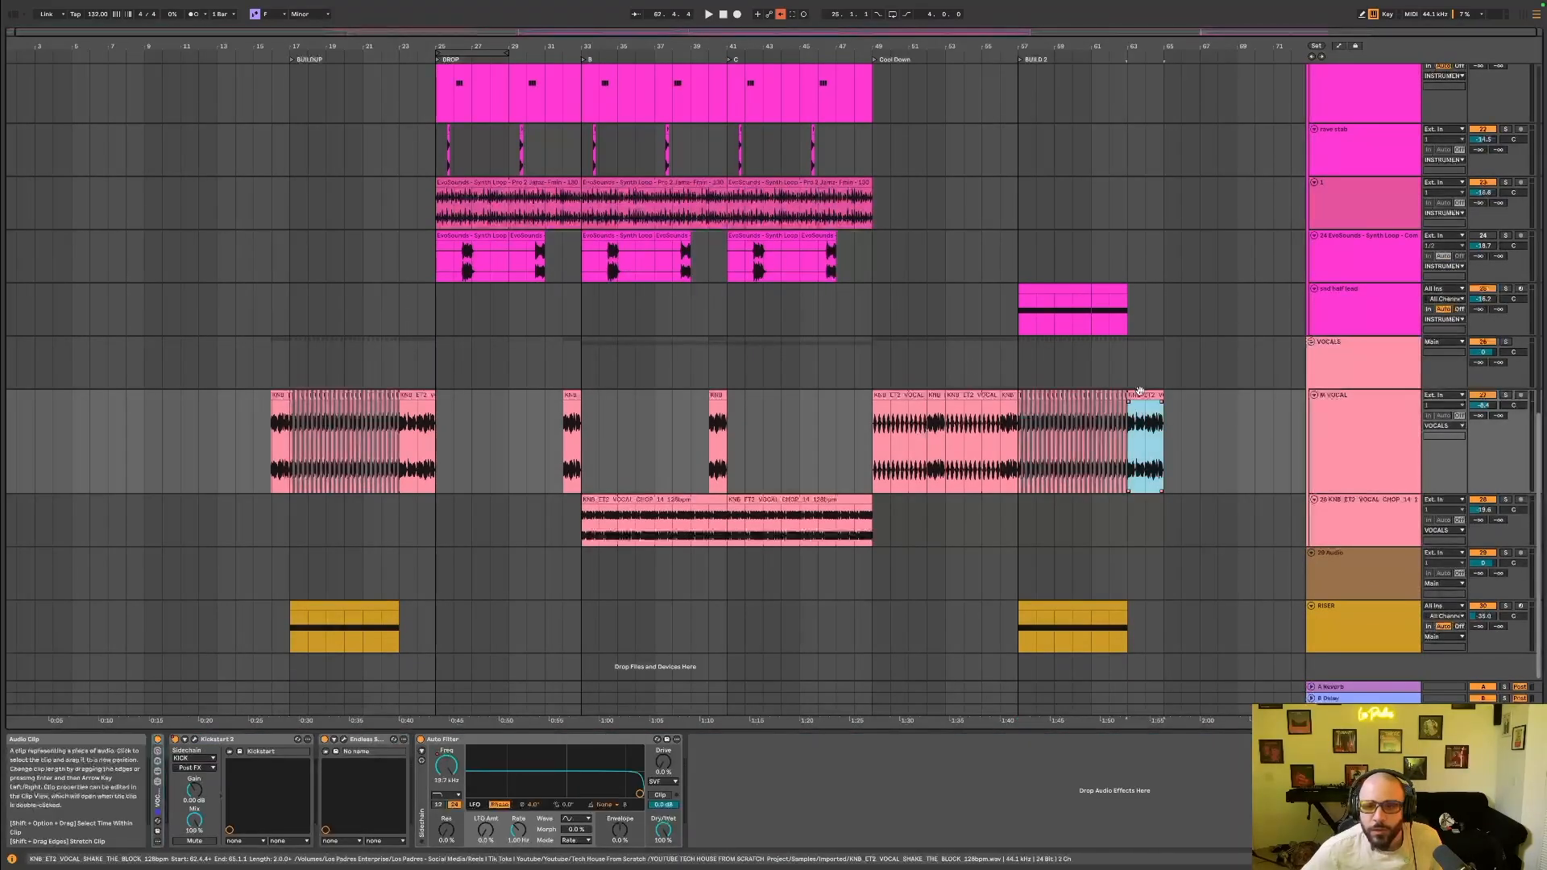
left_click(14, 17)
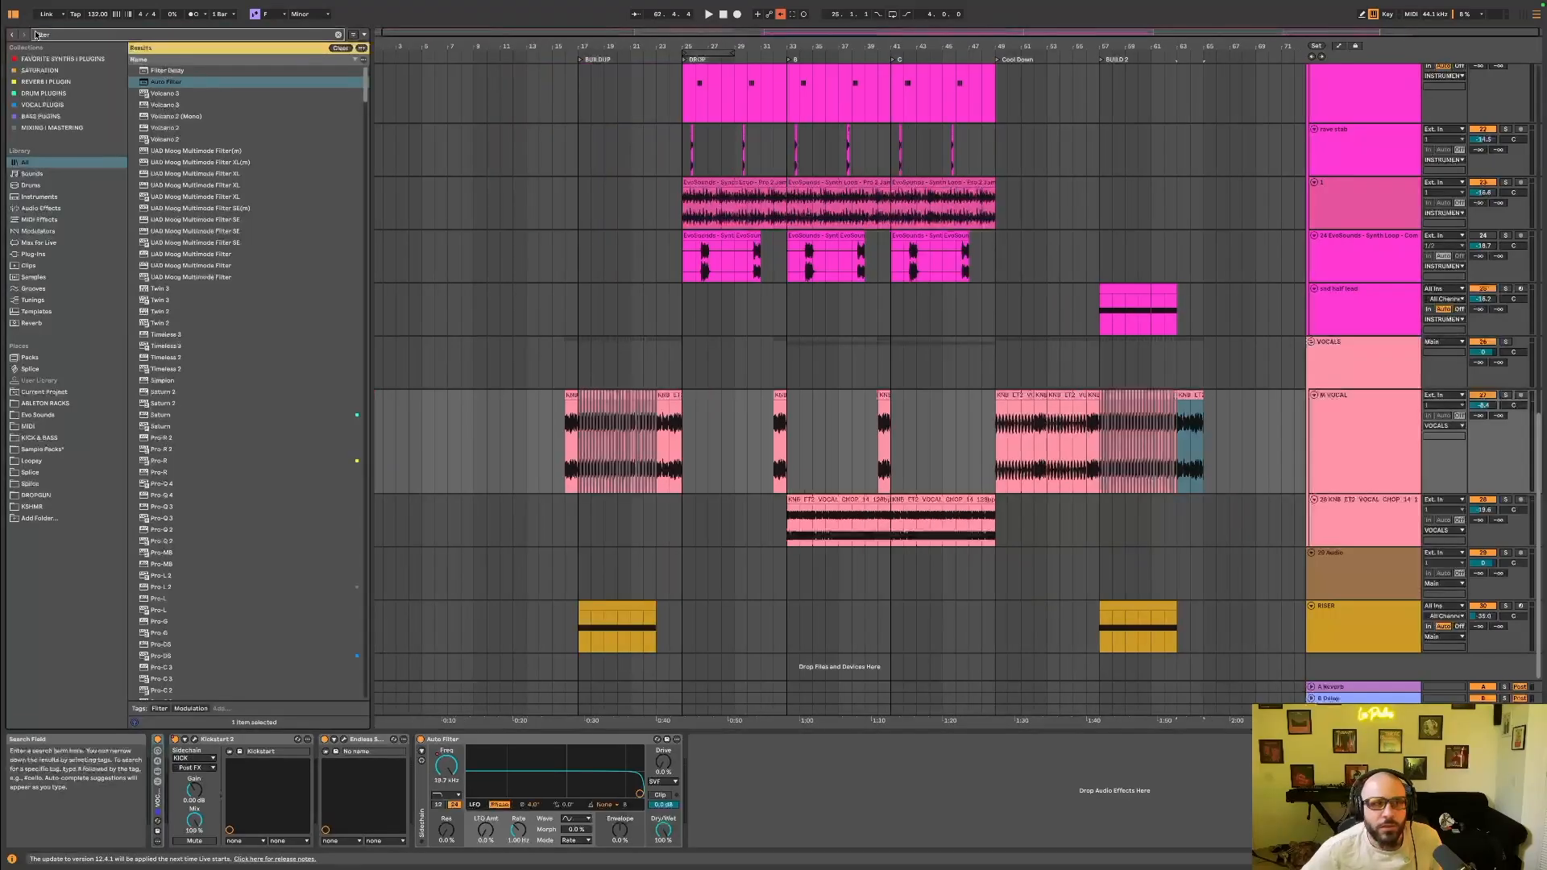
type("spec")
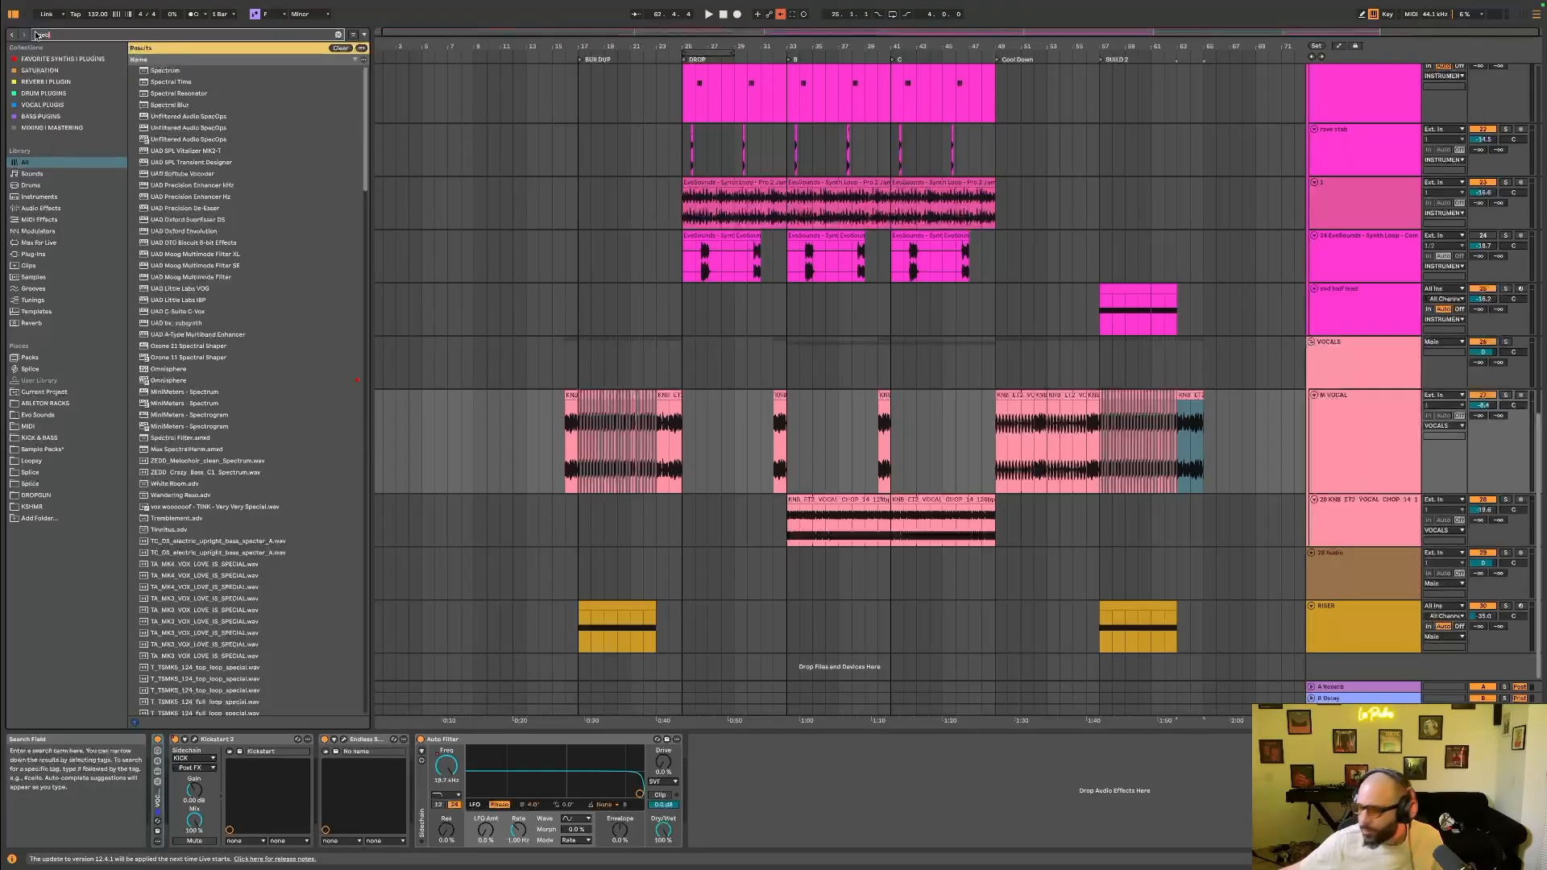
double_click(161, 93)
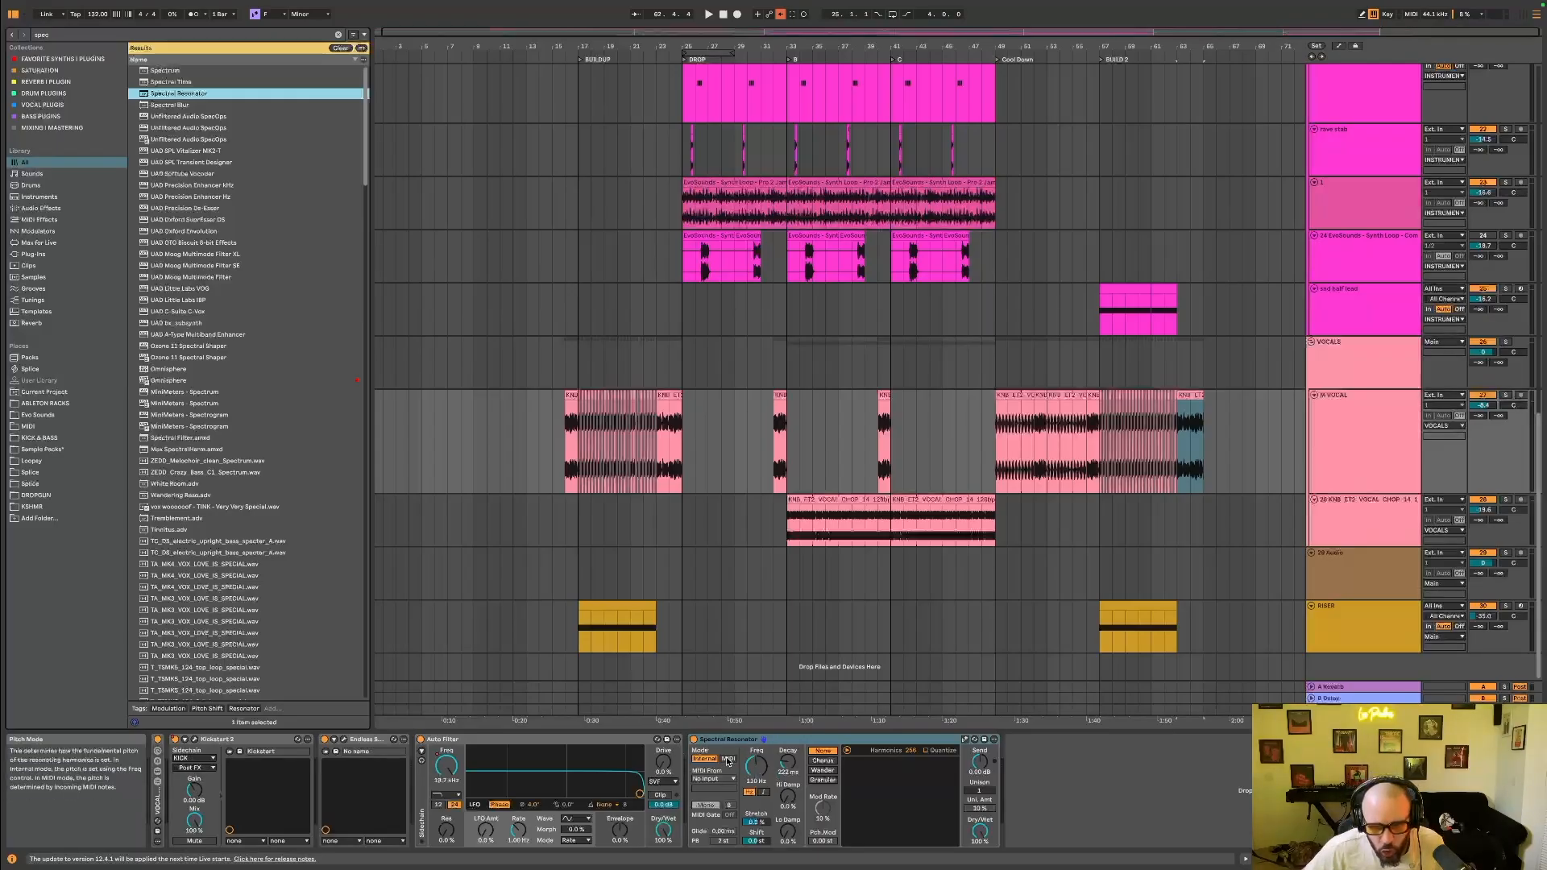
left_click(764, 792)
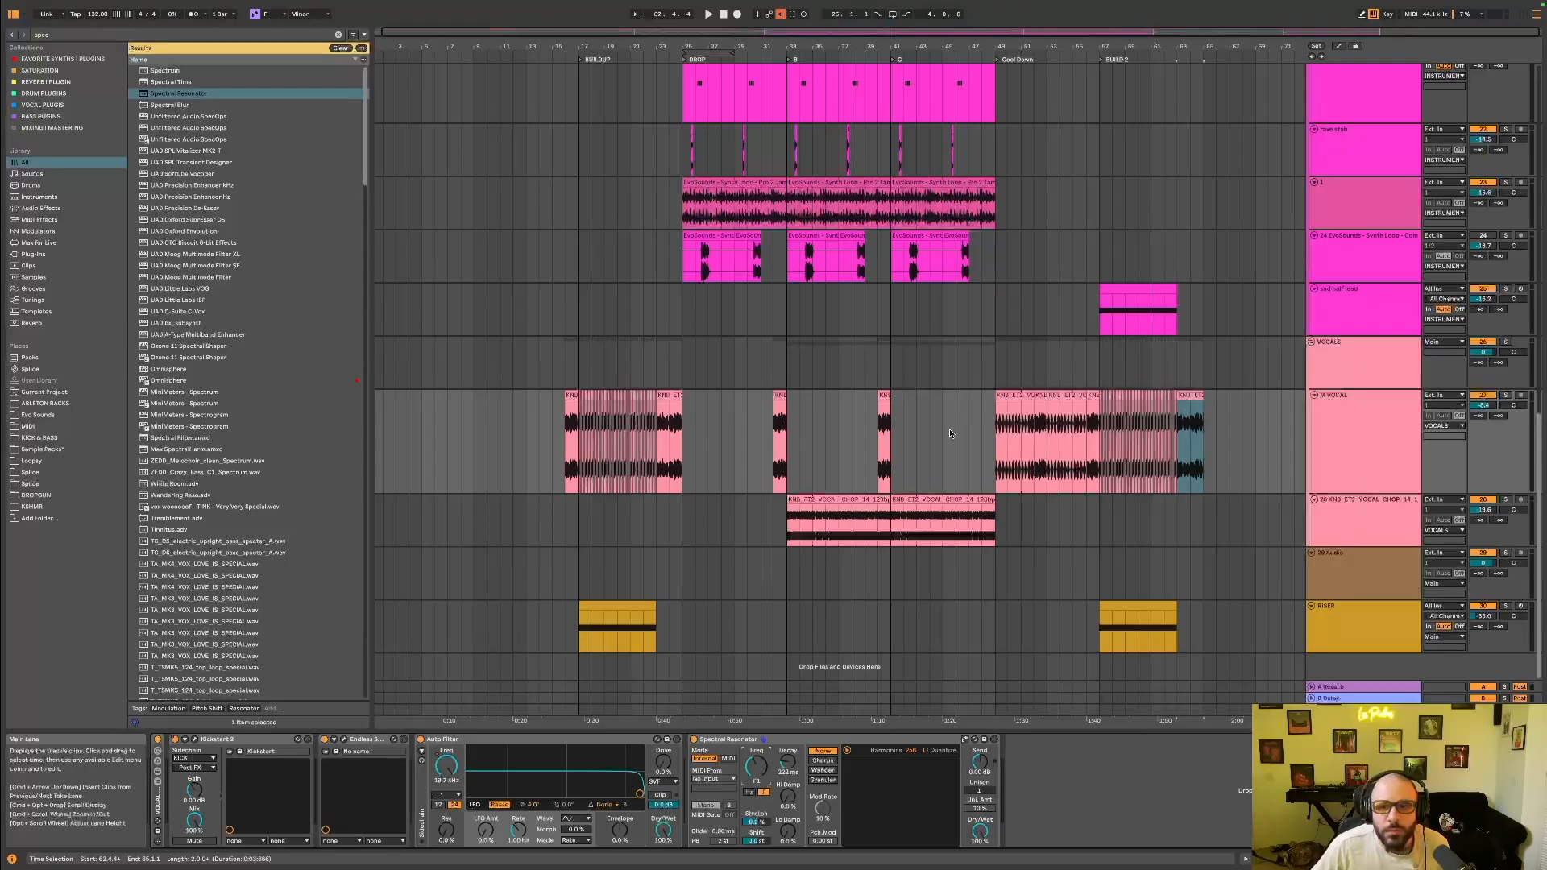
Automate Spectral Resonator's Device On on the M VOCAL track so it is active only in the last bar before bar 65.
left_click(693, 741)
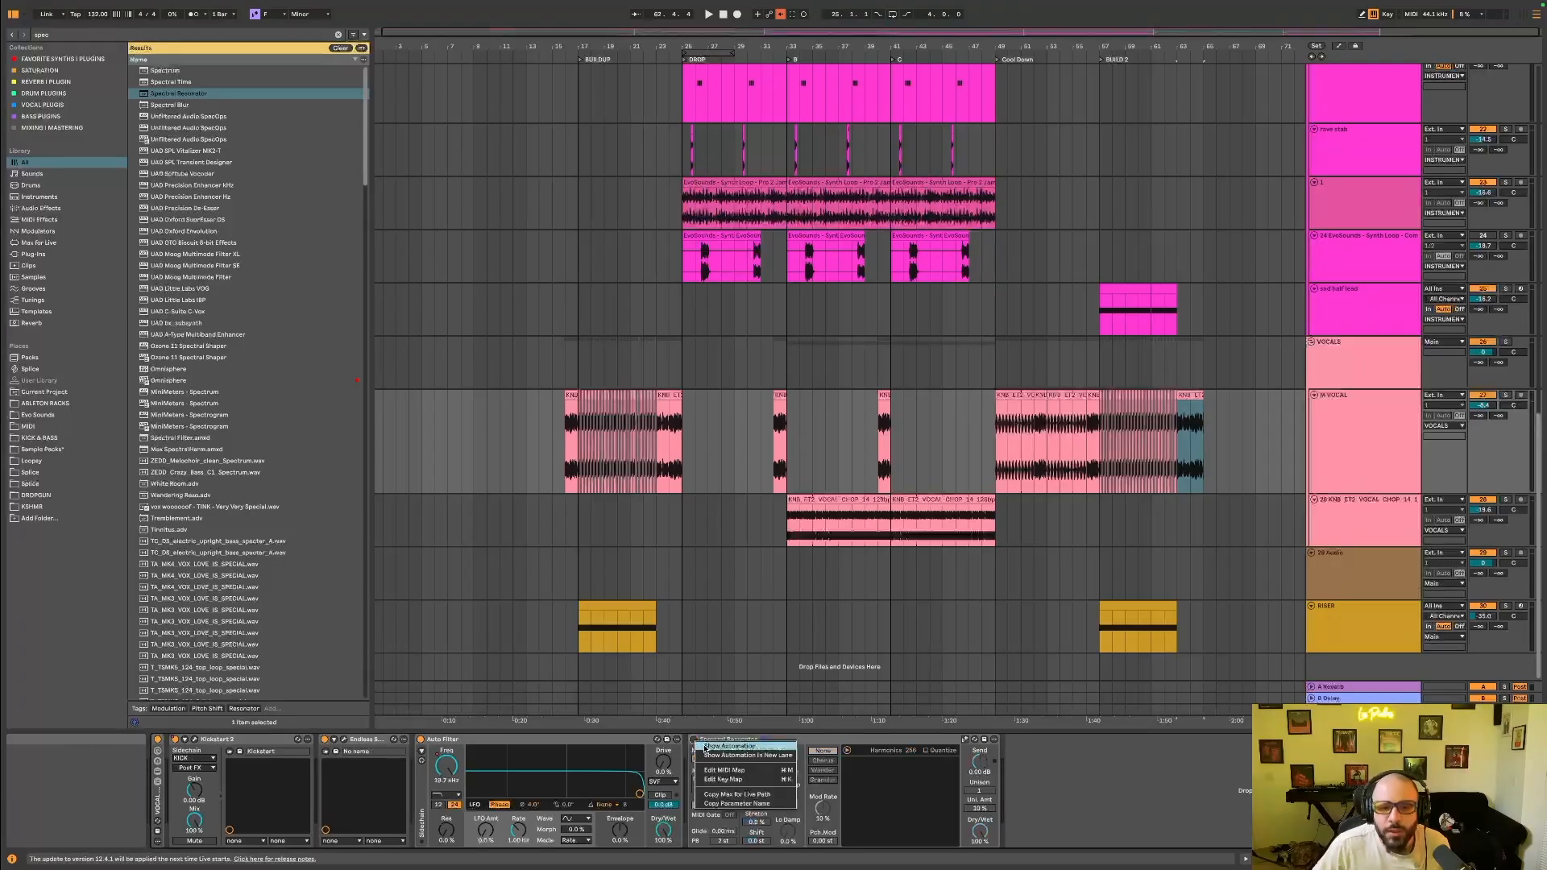
key("a")
left_click_drag(977, 30, 1216, 81)
left_click(1065, 454)
key("space")
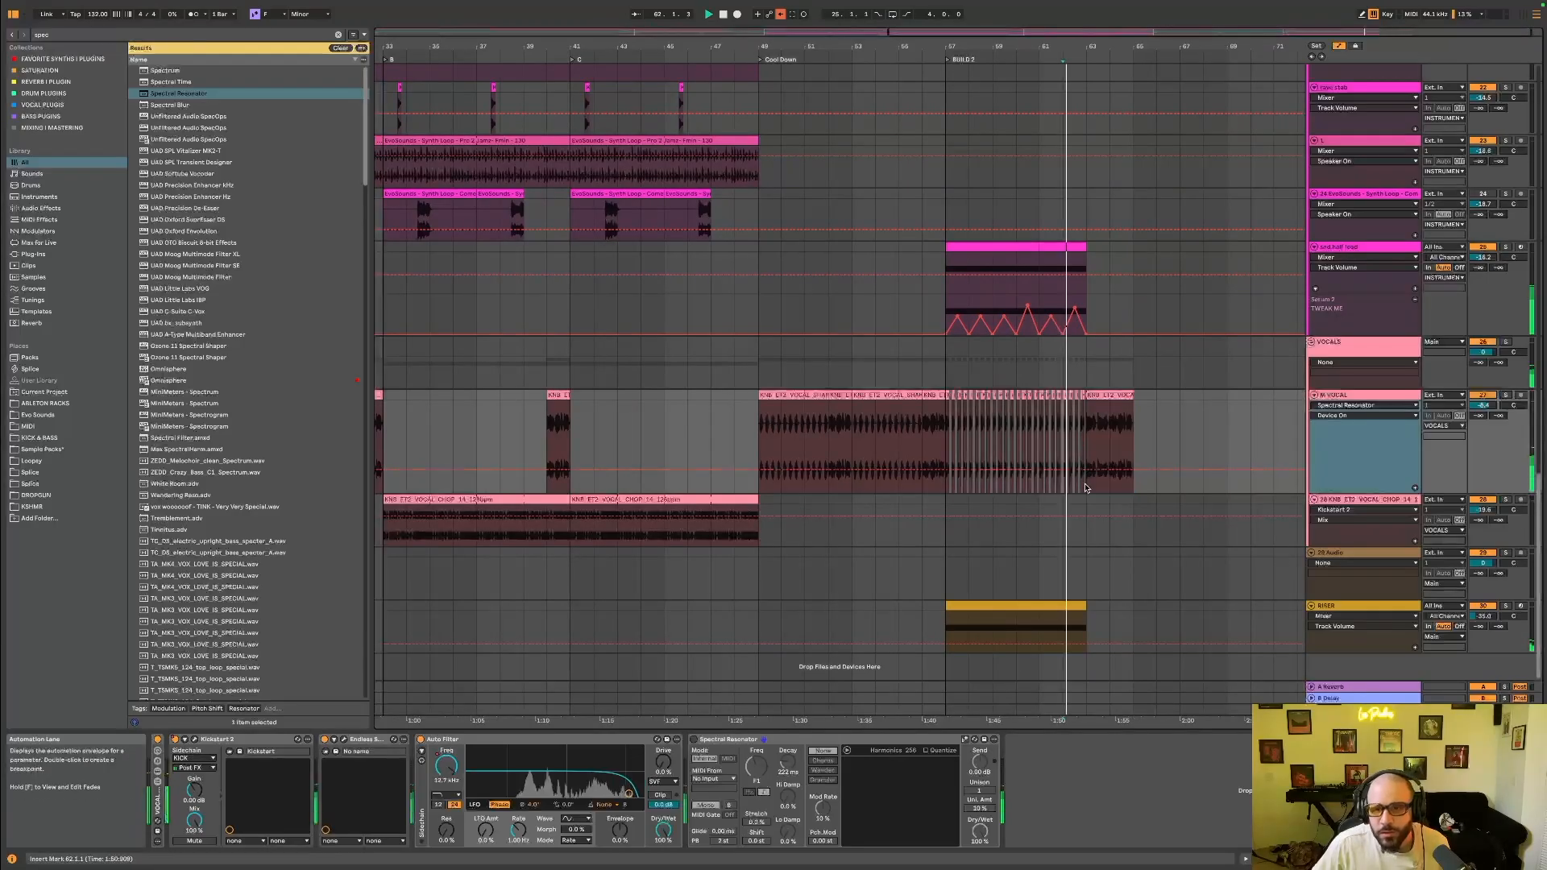
left_click(1110, 470)
mouse_move(1111, 469)
left_mouse_down()
mouse_move(1110, 424)
mouse_move(1132, 469)
left_mouse_up()
left_click(1133, 424)
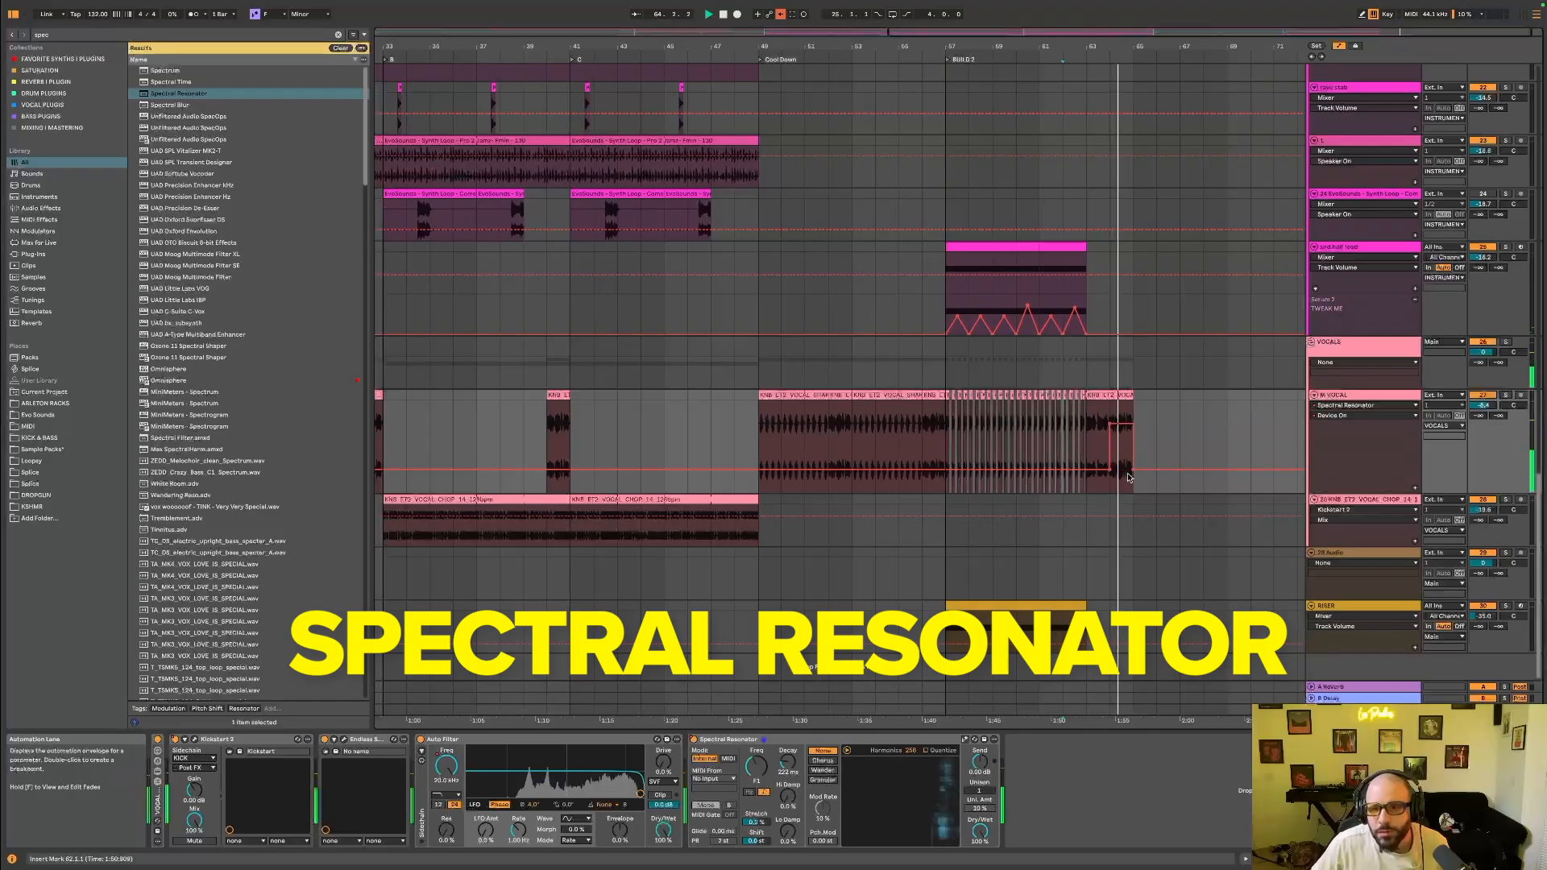
key("space")
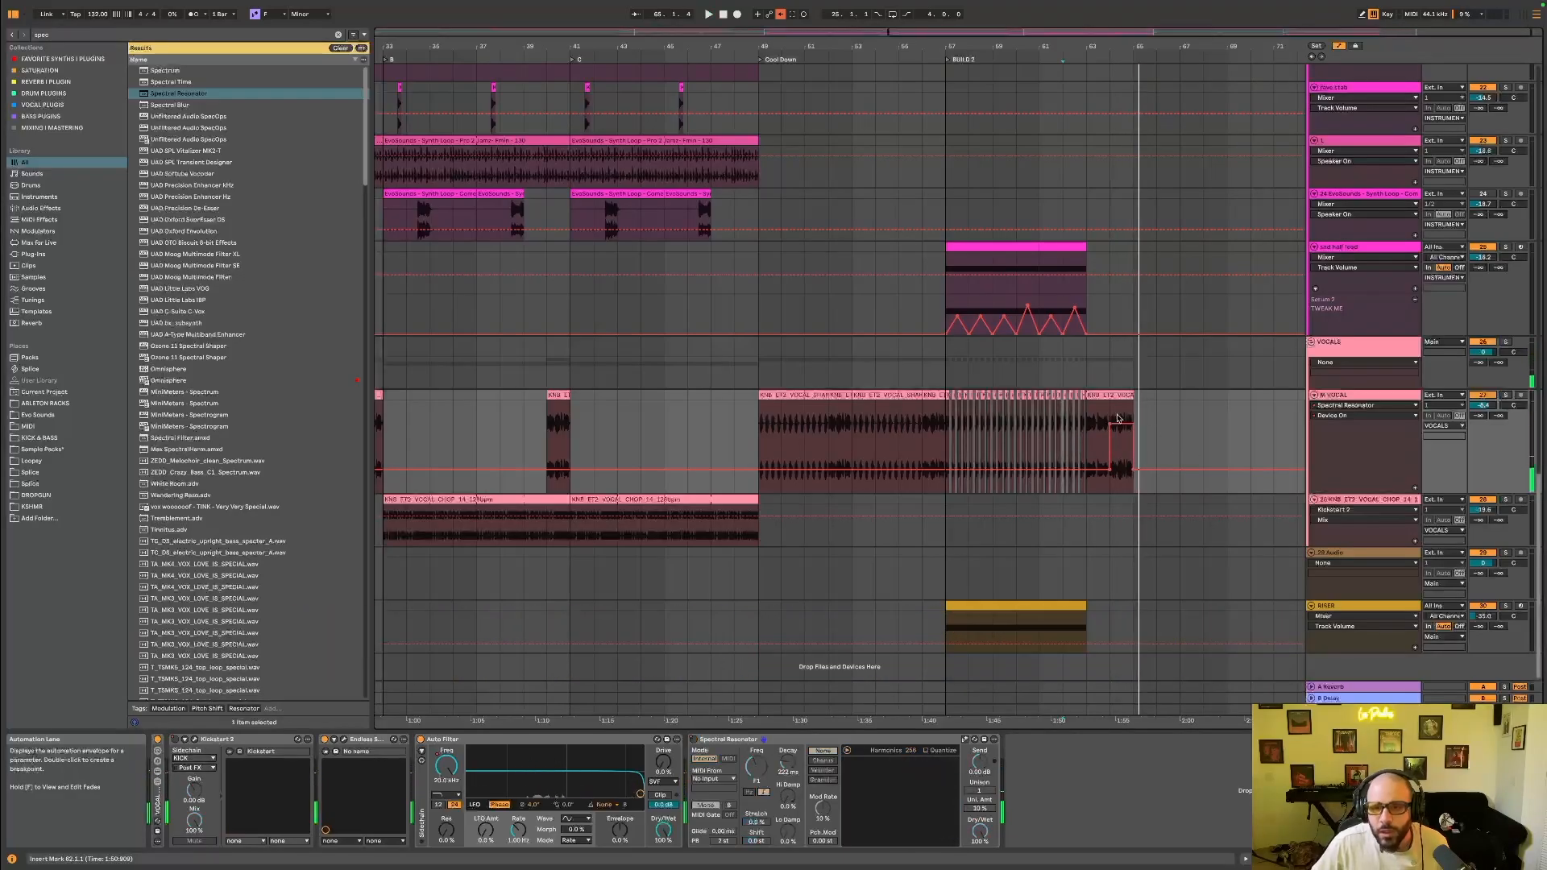
Hide the automation, replay the vocal from bar 63, and adjust Spectral Resonator's decay and damping with Hi Damp at 14 %.
left_click(1096, 409)
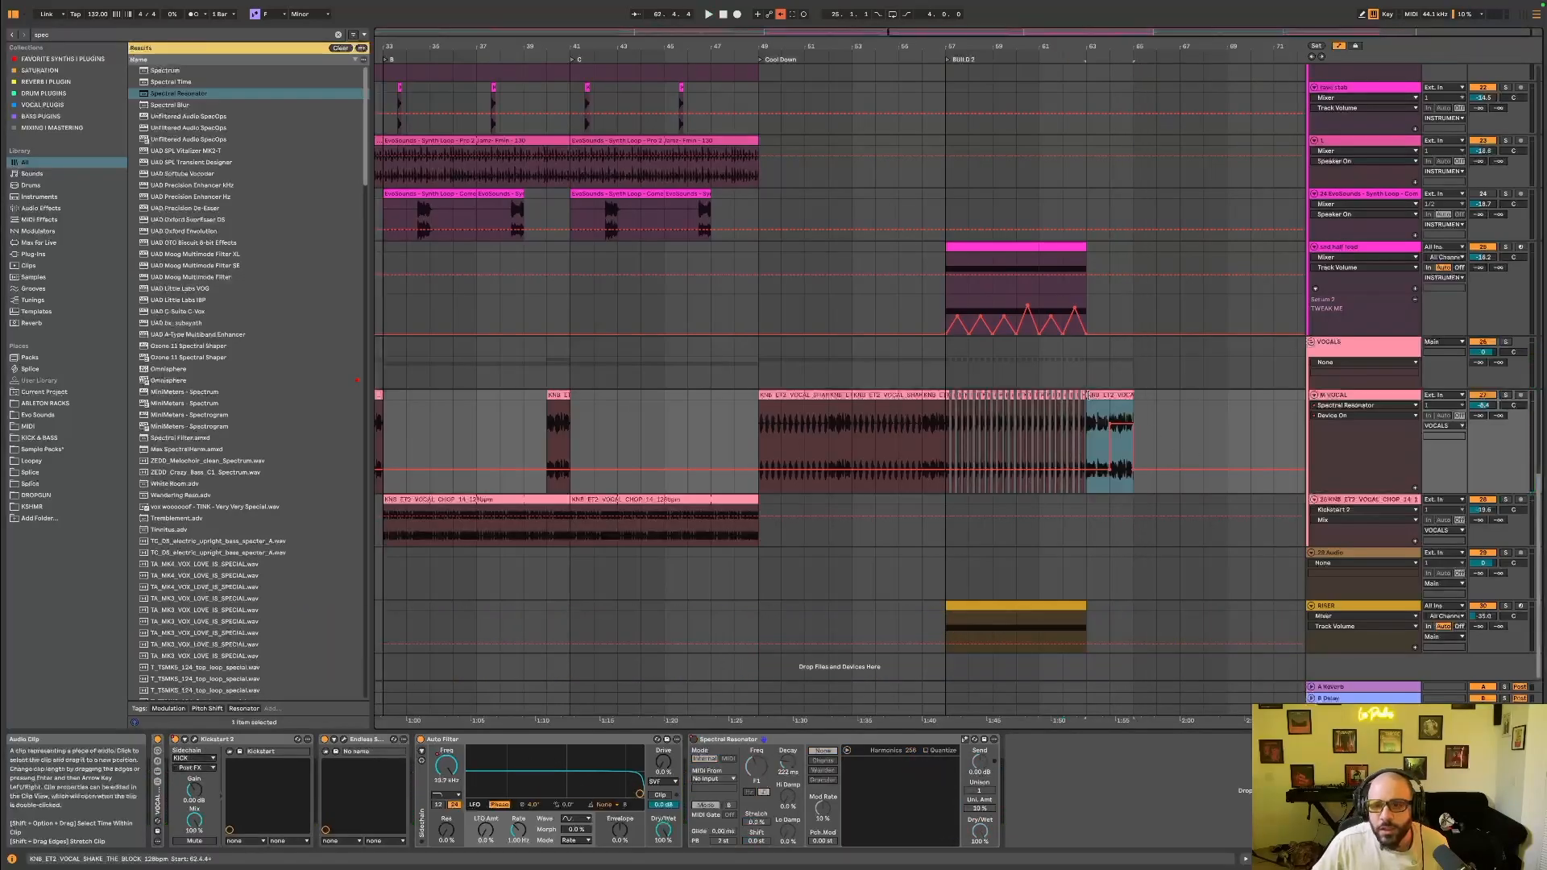
left_click(1090, 427)
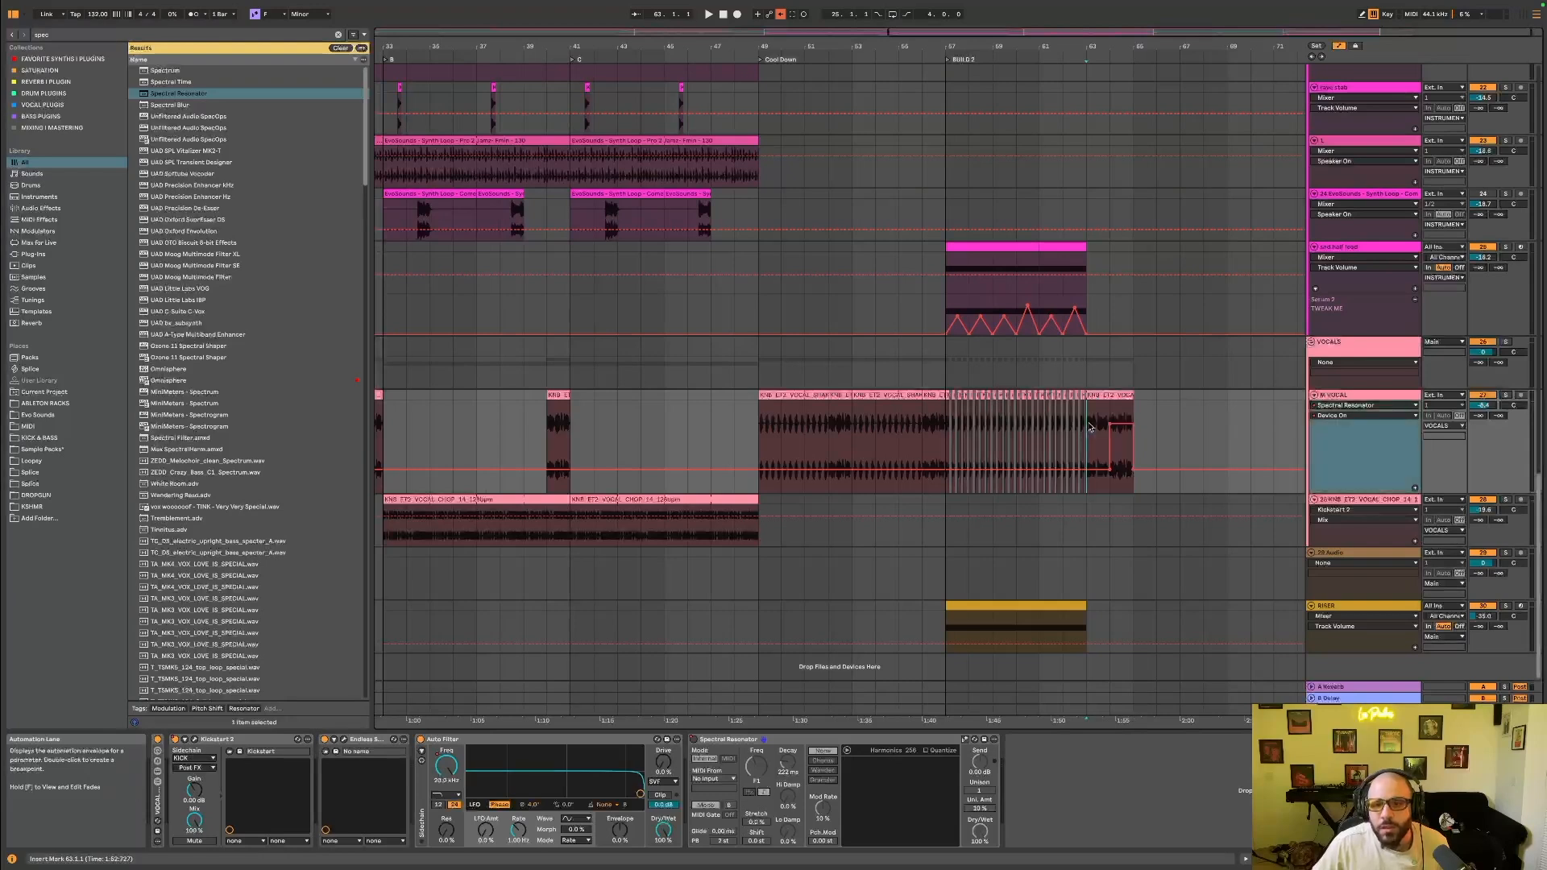
left_click(1338, 47)
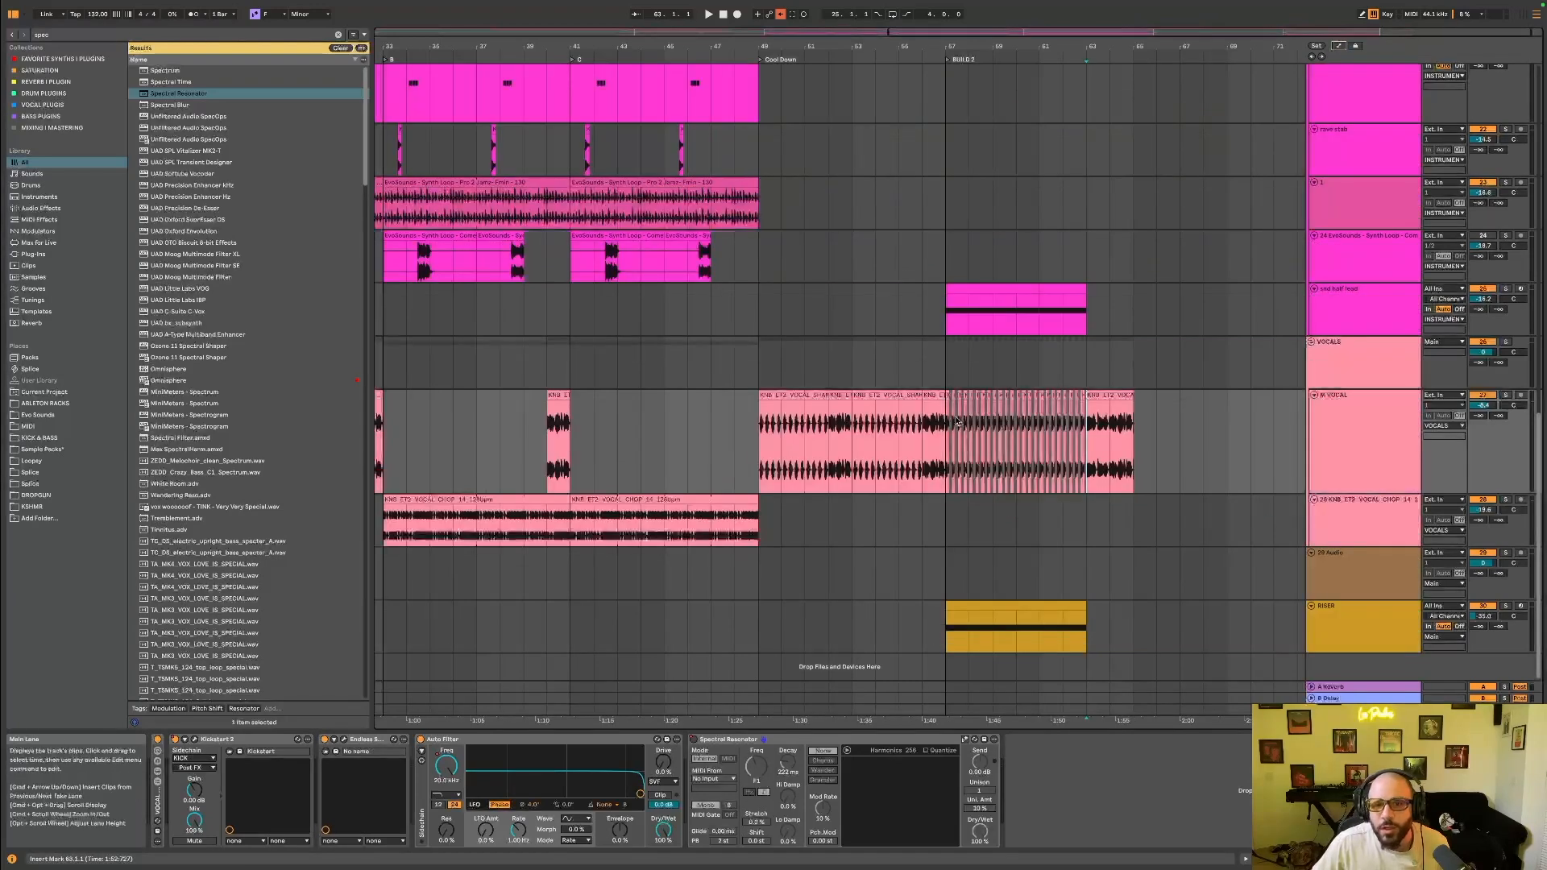
key("space")
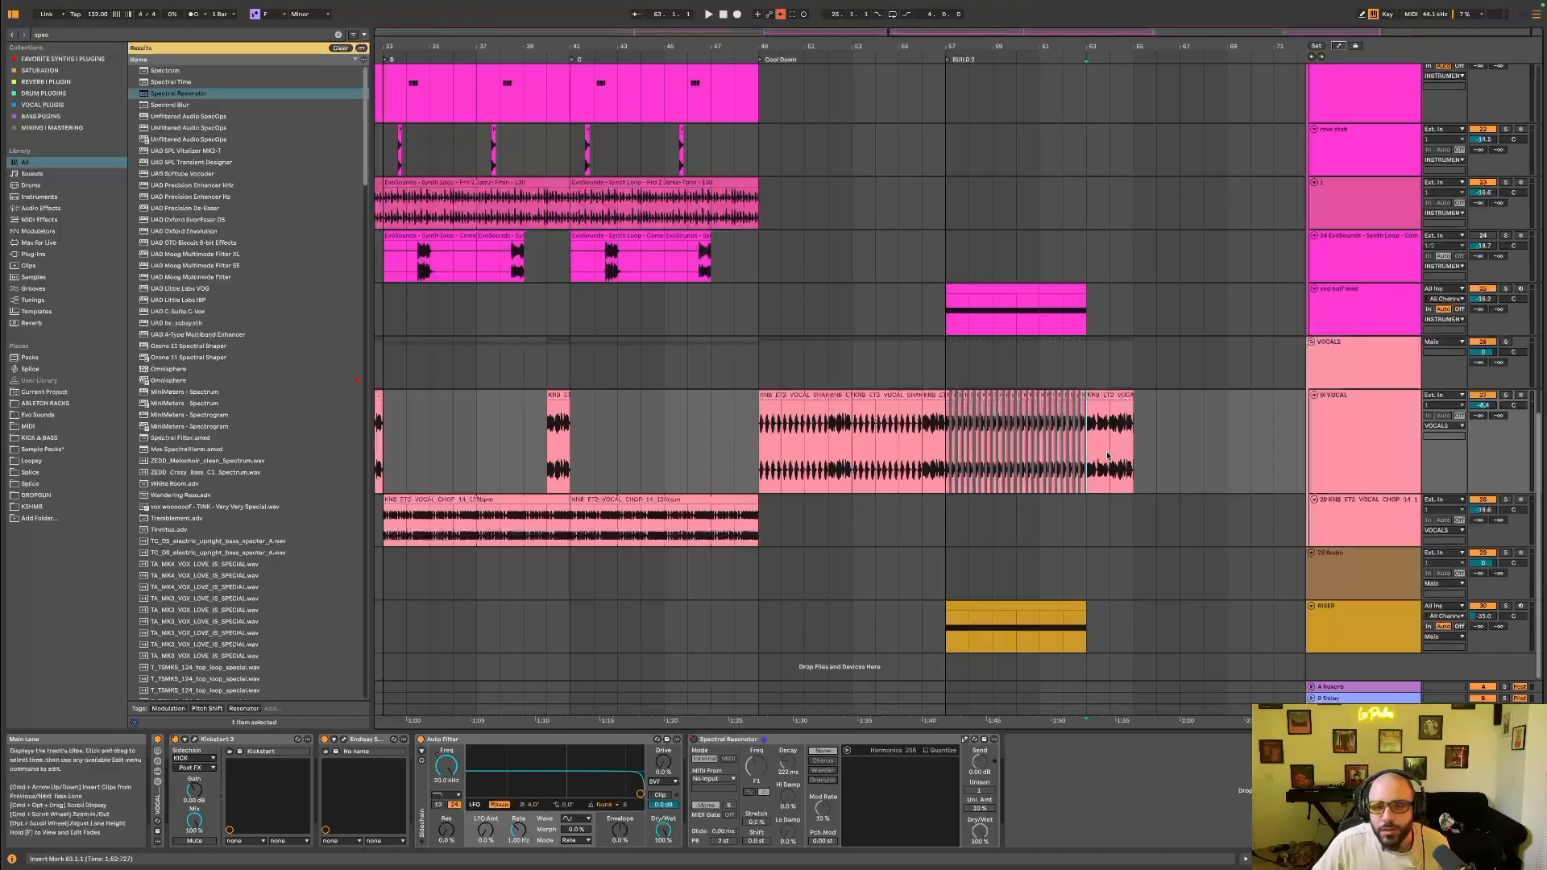
left_click_drag(788, 766, 789, 797)
key("space")
double_click(788, 763)
key("space")
left_click_drag(788, 797, 788, 780)
key("space")
key("space")
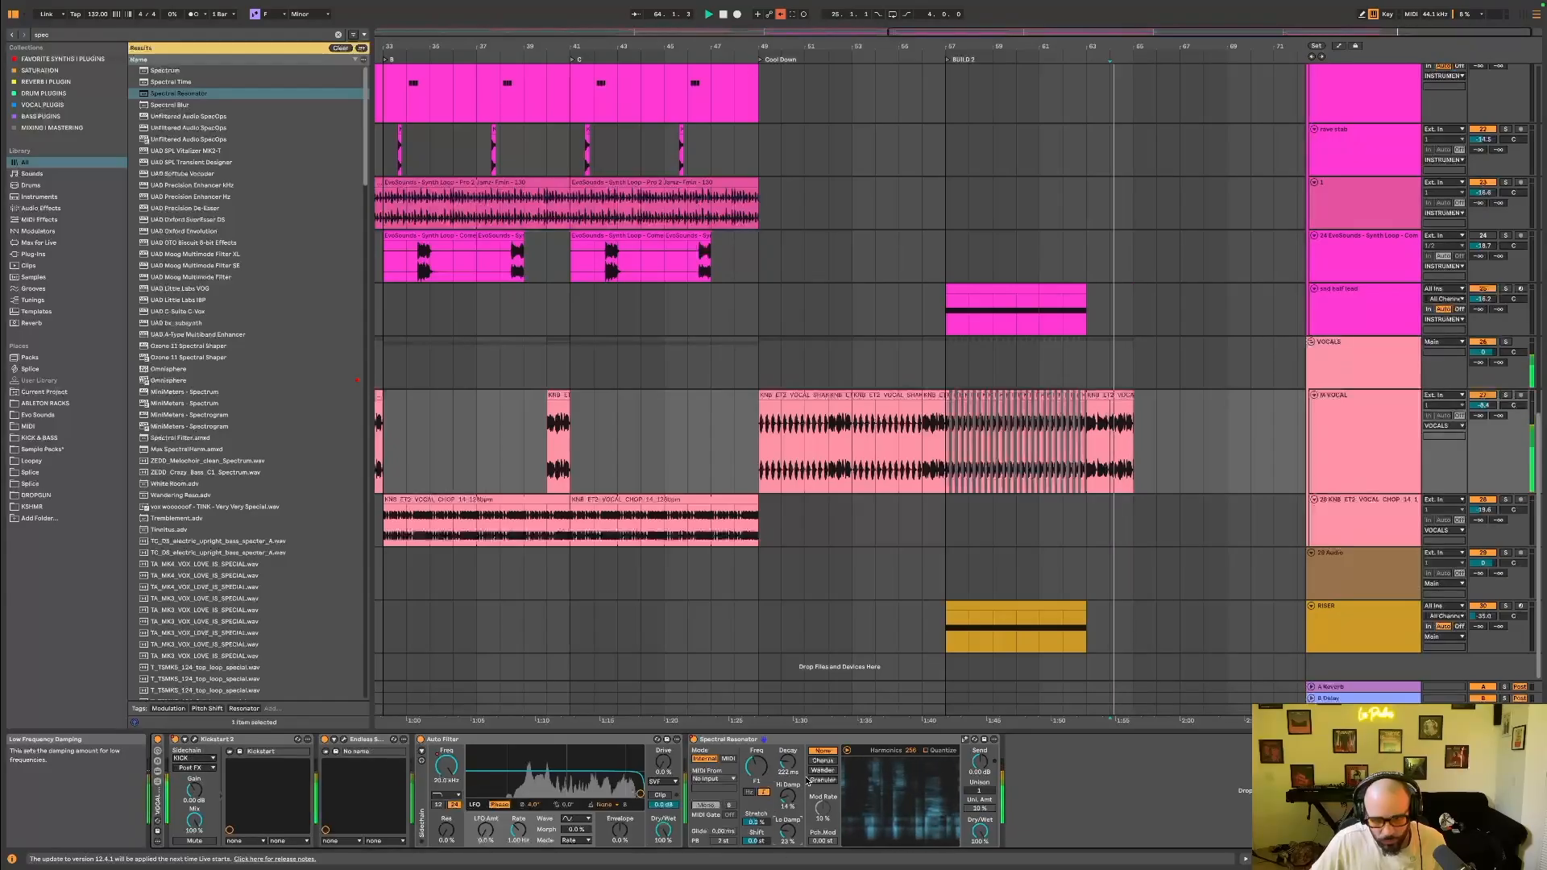
Compare Spectral Resonator's Chorus, Wander and Granular modulation modes during playback and choose Chorus.
left_click(825, 760)
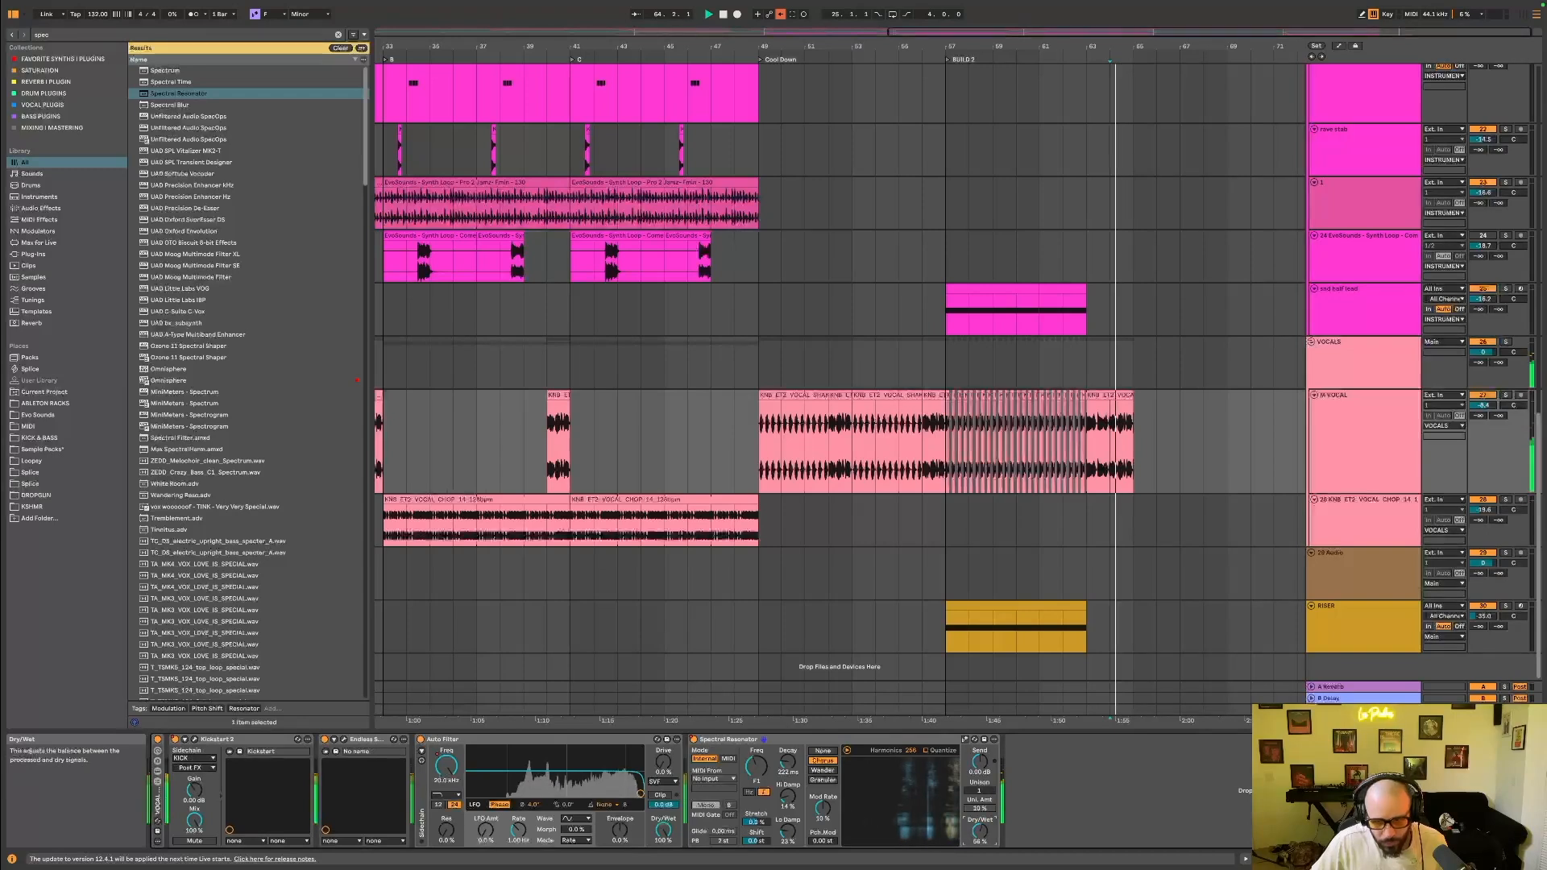
left_click(822, 771)
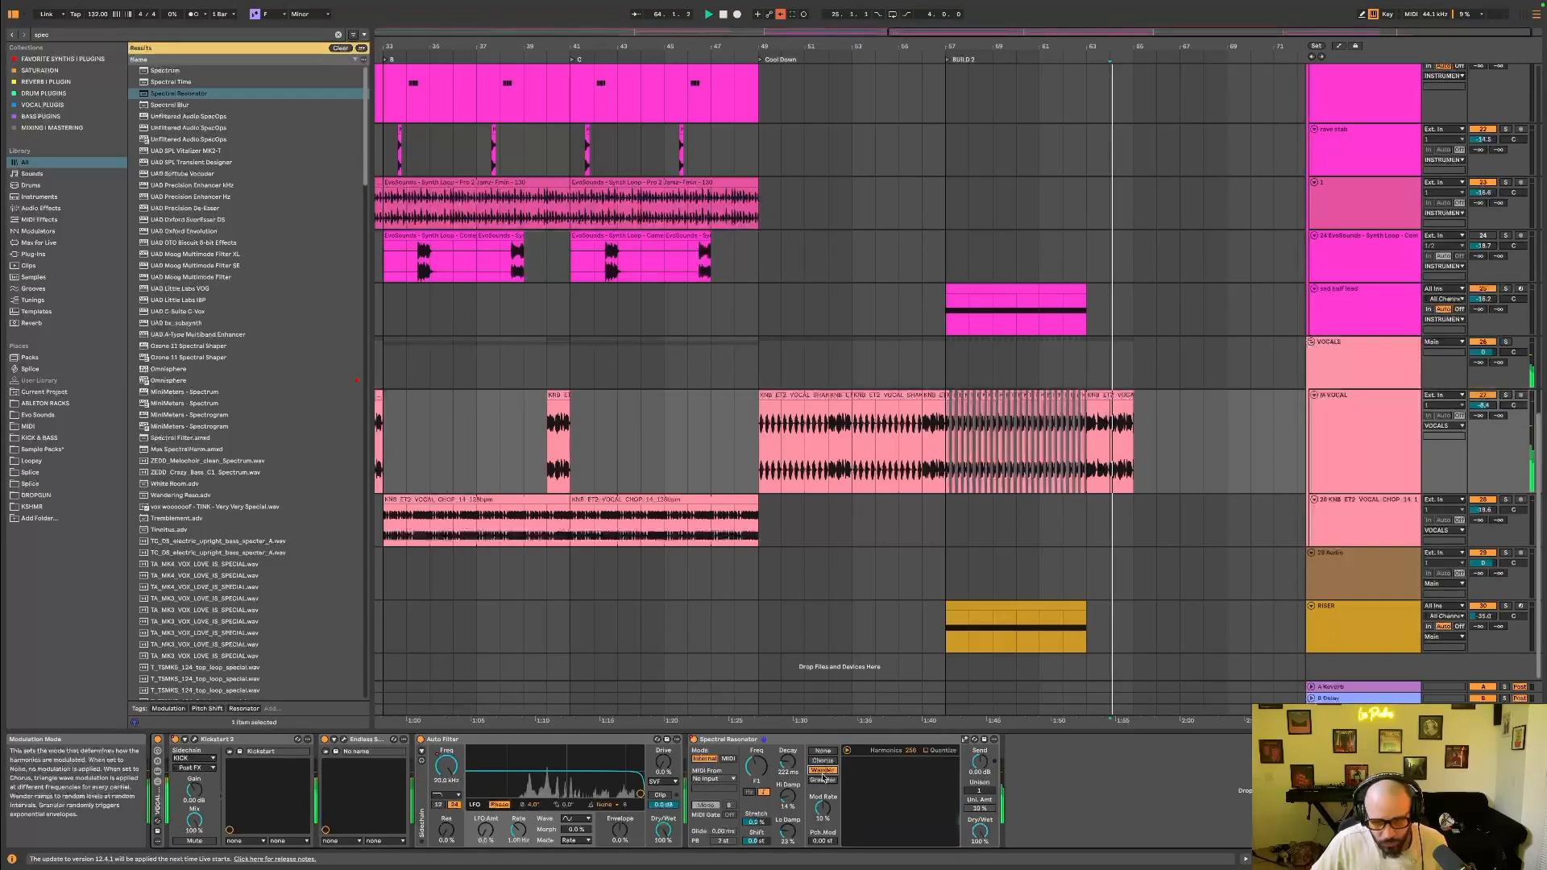
left_click(822, 780)
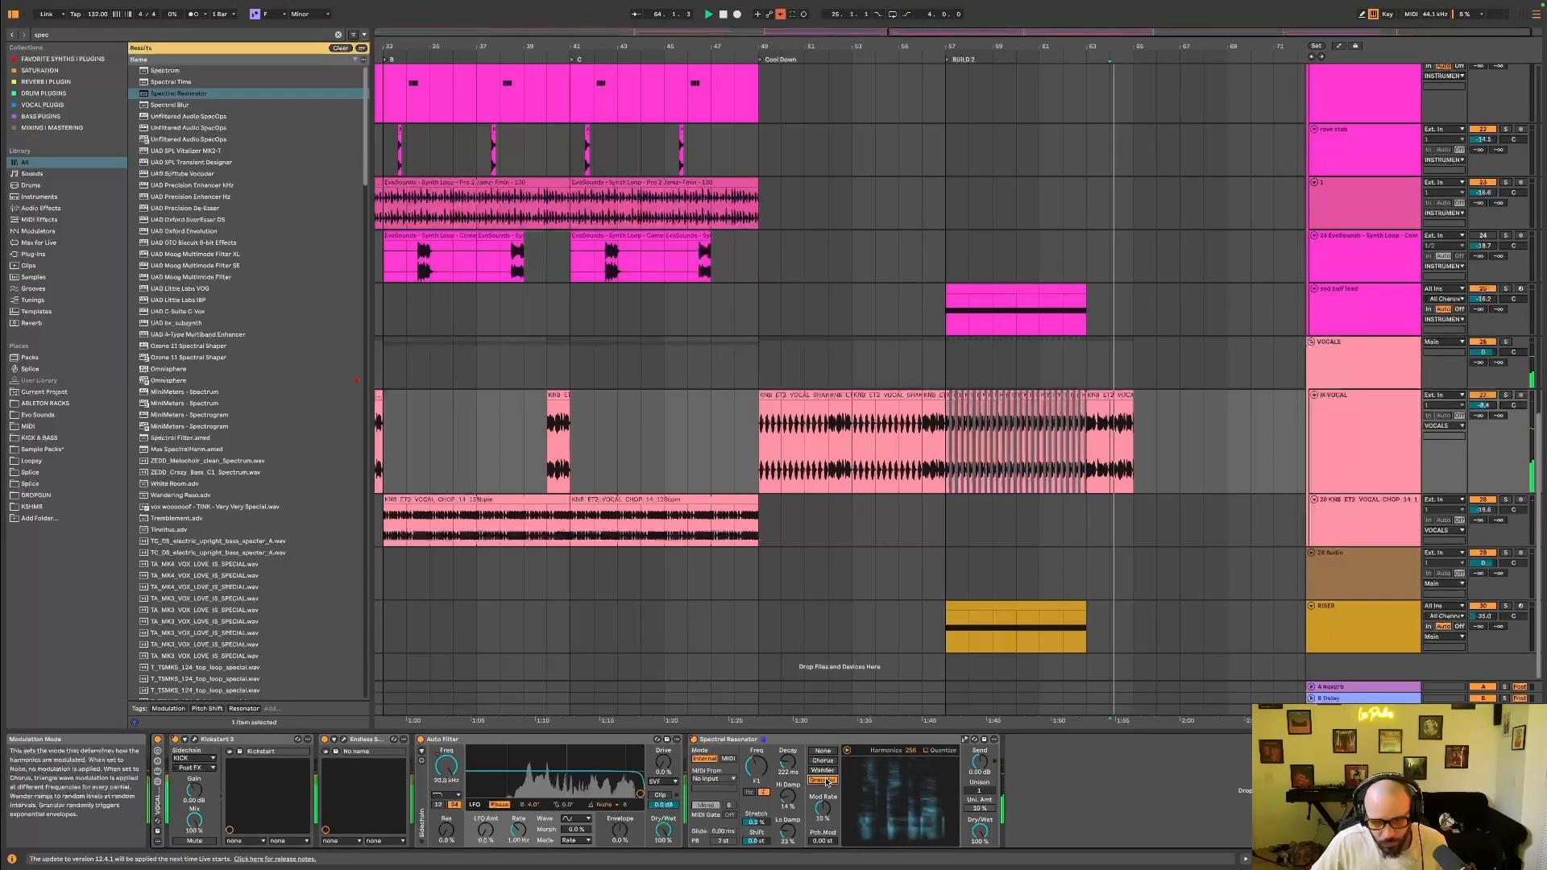
left_click(823, 761)
key("0")
left_click(759, 60)
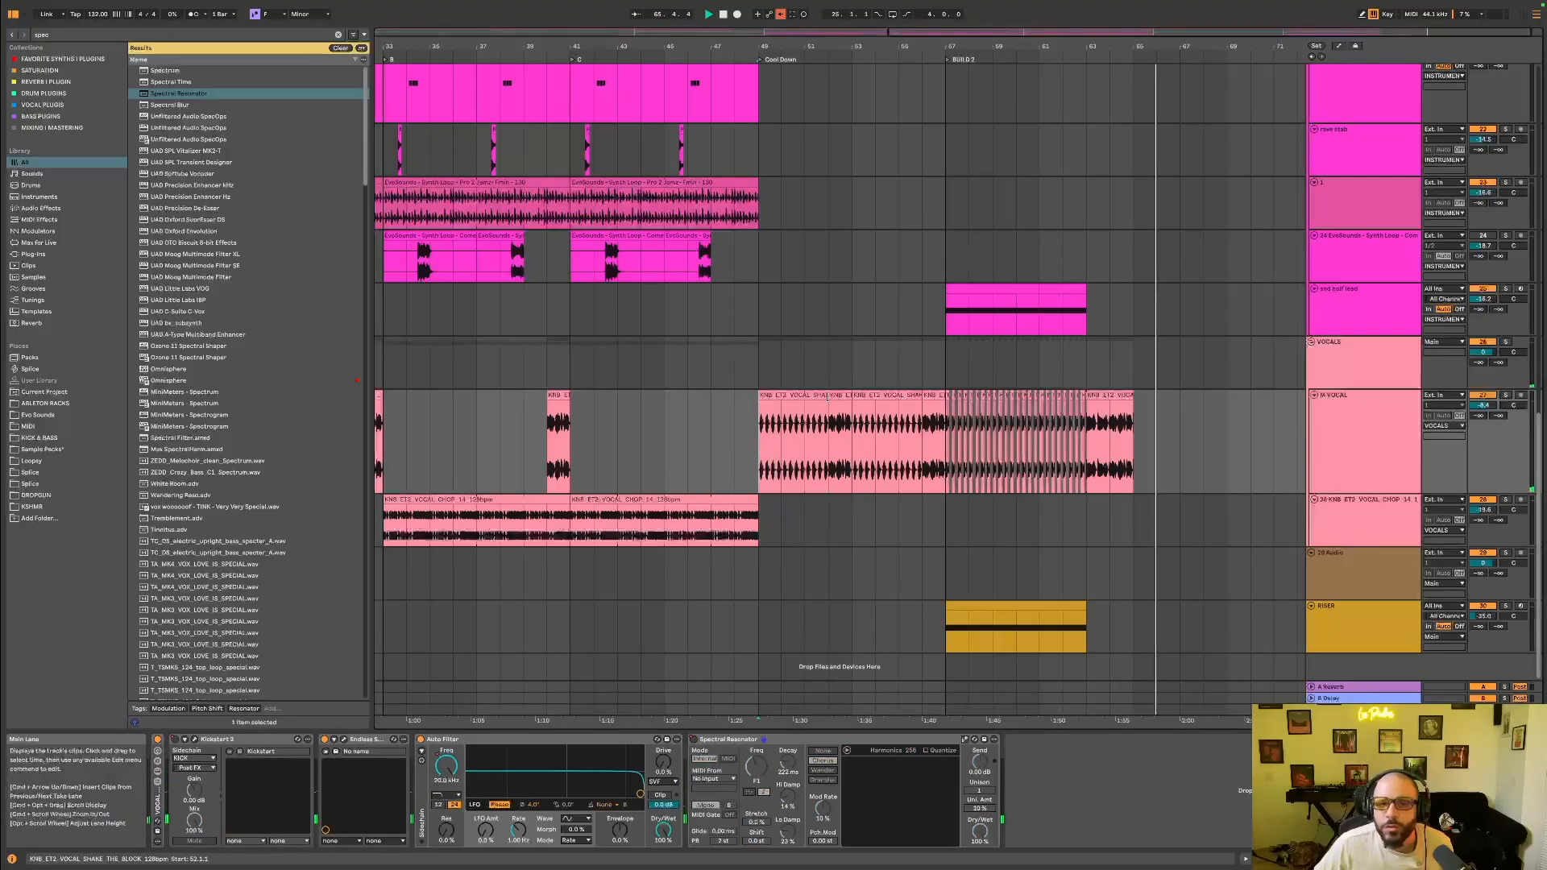
key("space")
Collapse the instrument group and audition the KICK track from the start of Cool Down at bar 49.
scroll(789, 472, "up", 5)
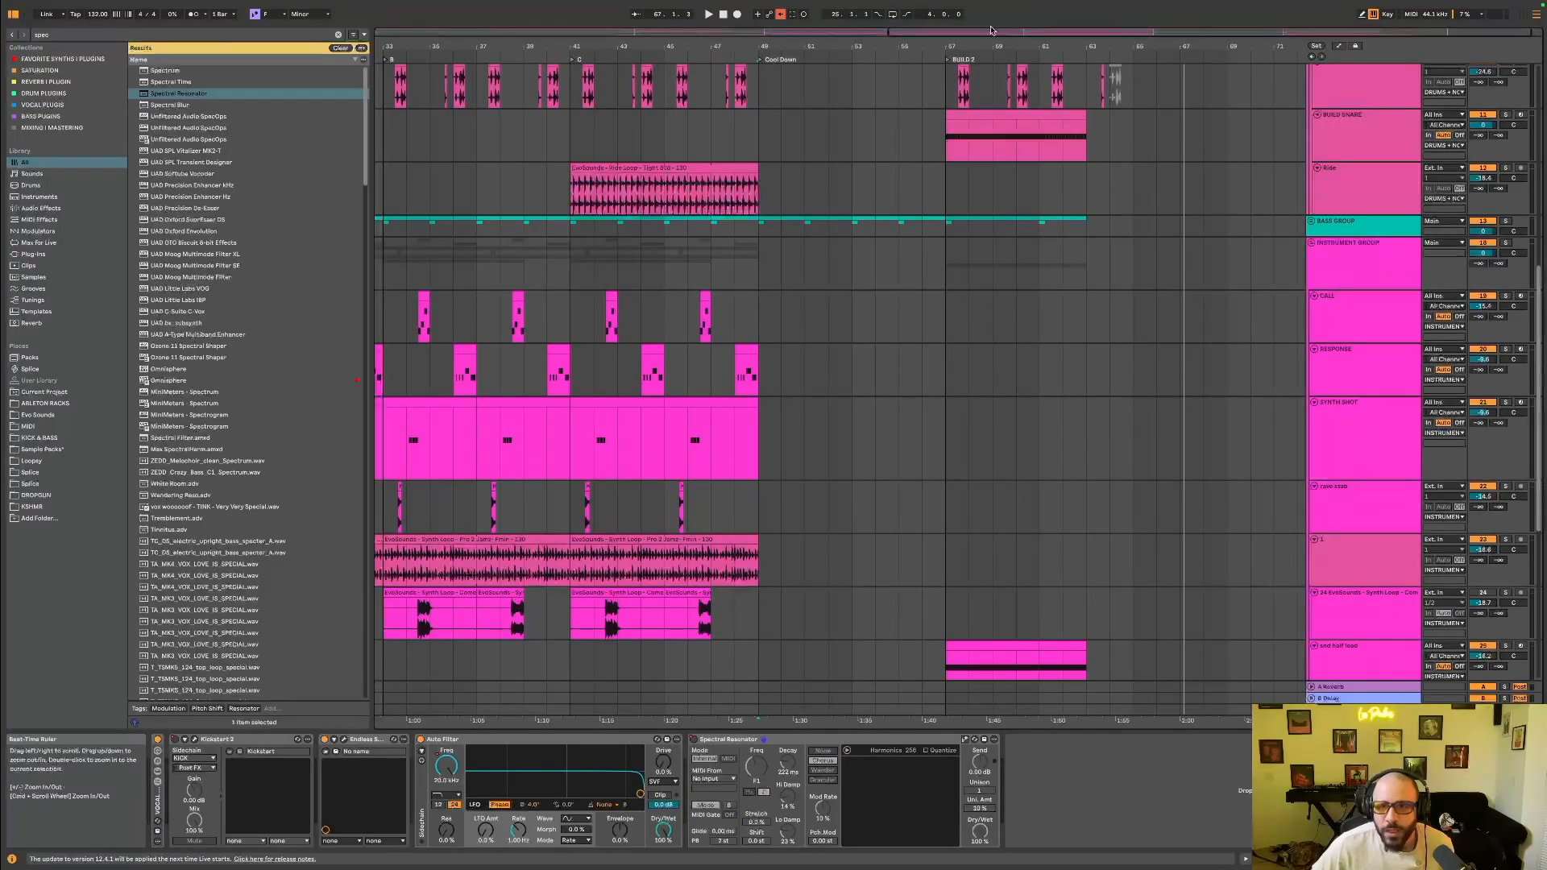
left_click_drag(992, 31, 1012, 23)
scroll(1333, 354, "up", 5)
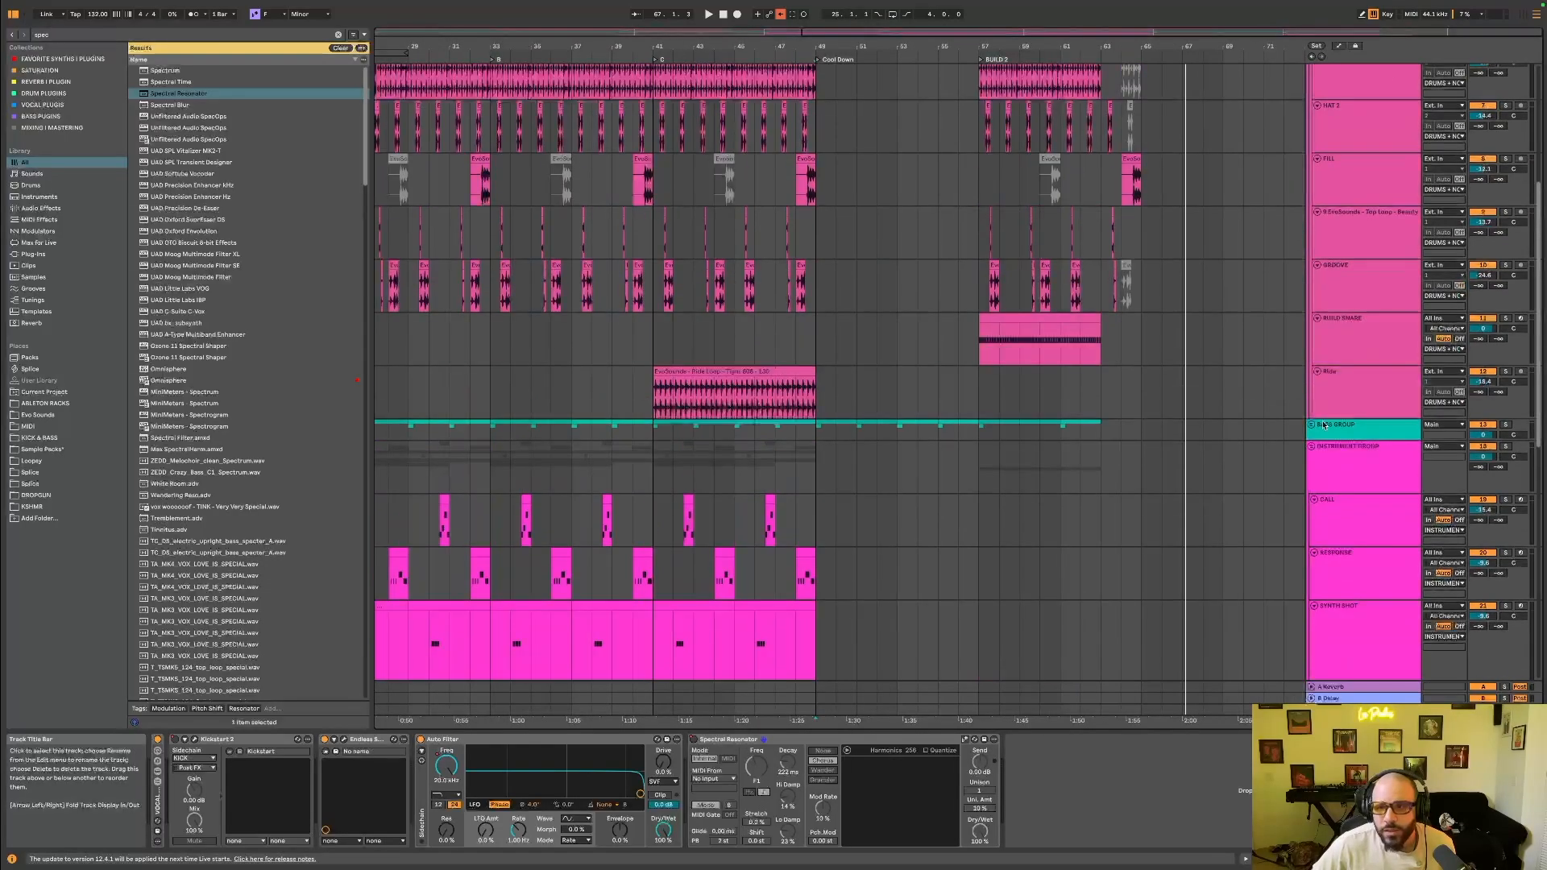
left_click(1312, 447)
scroll(1321, 451, "up", 3)
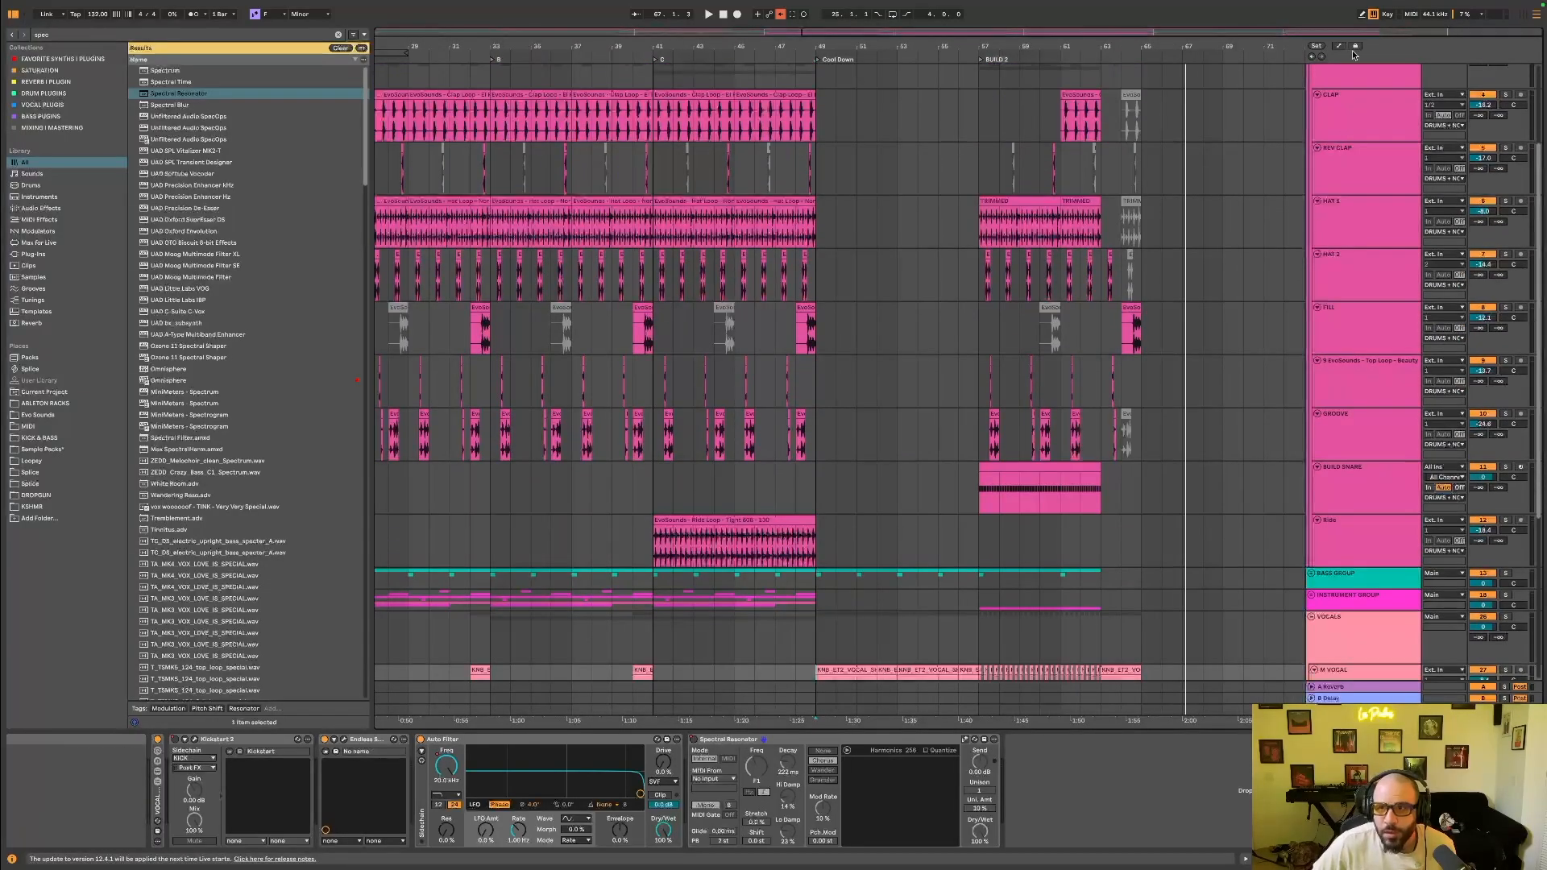
scroll(1339, 114, "up", 3)
left_click(874, 139)
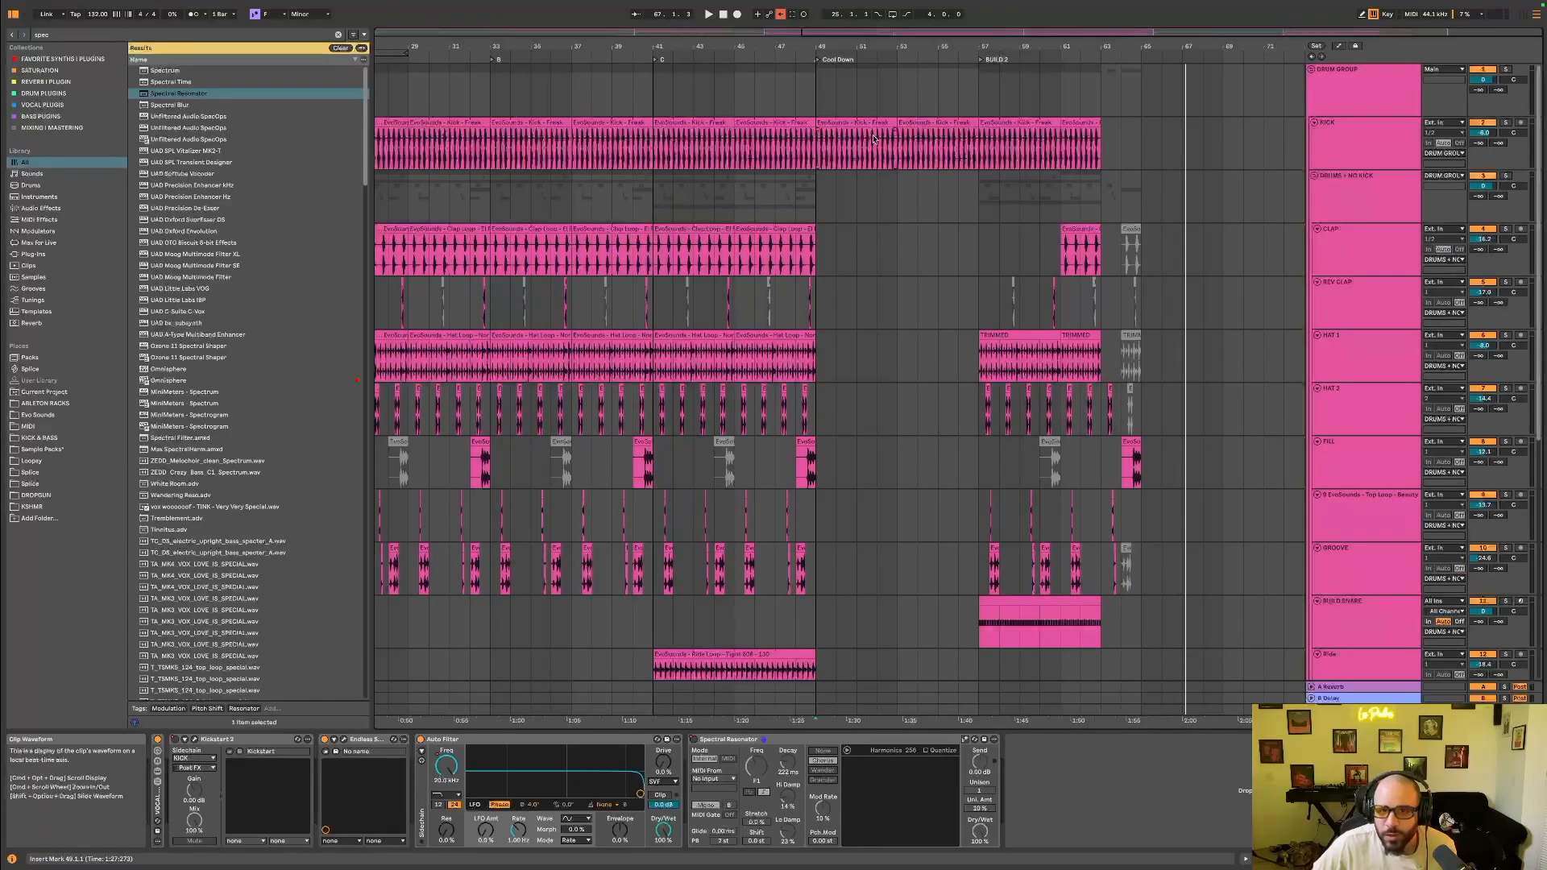
left_click(818, 151)
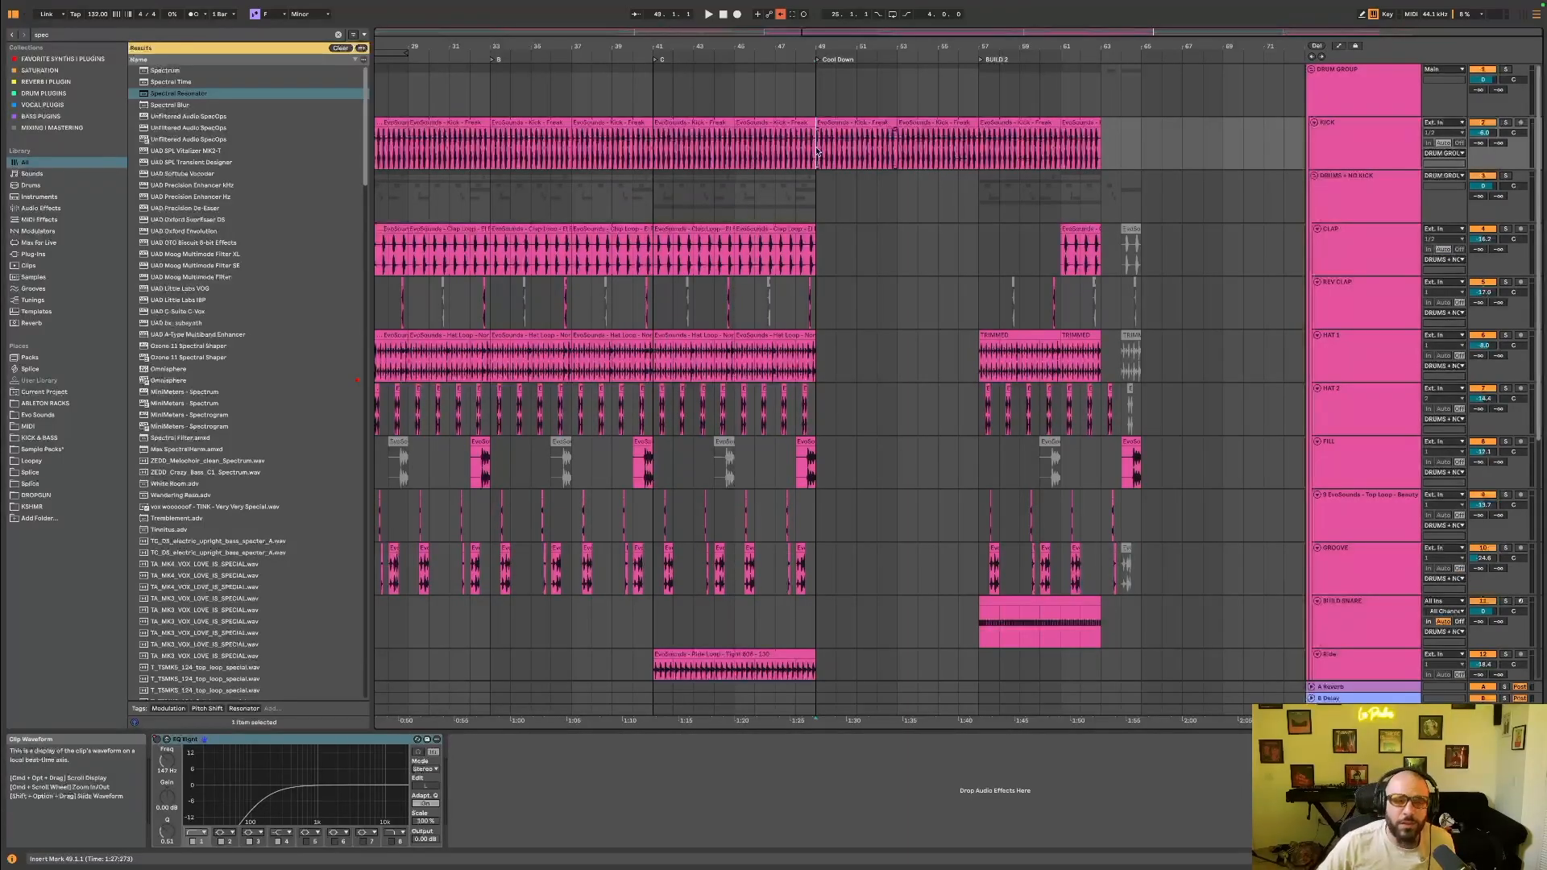
key("space")
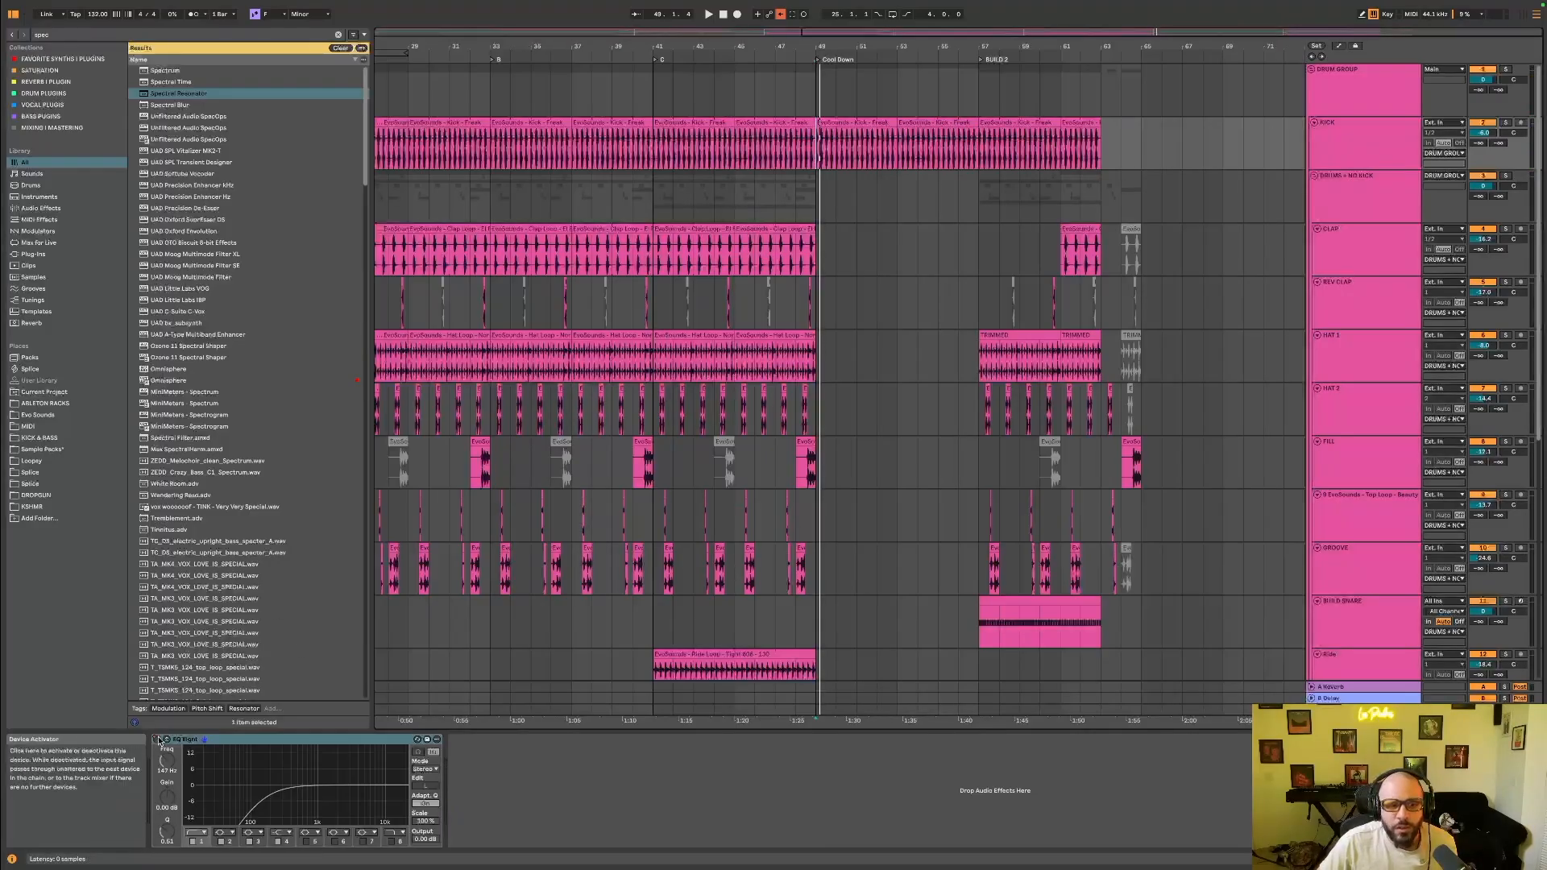
Show the automation lanes and select the DRUMS + NO KICK group at bar 57.
key("a")
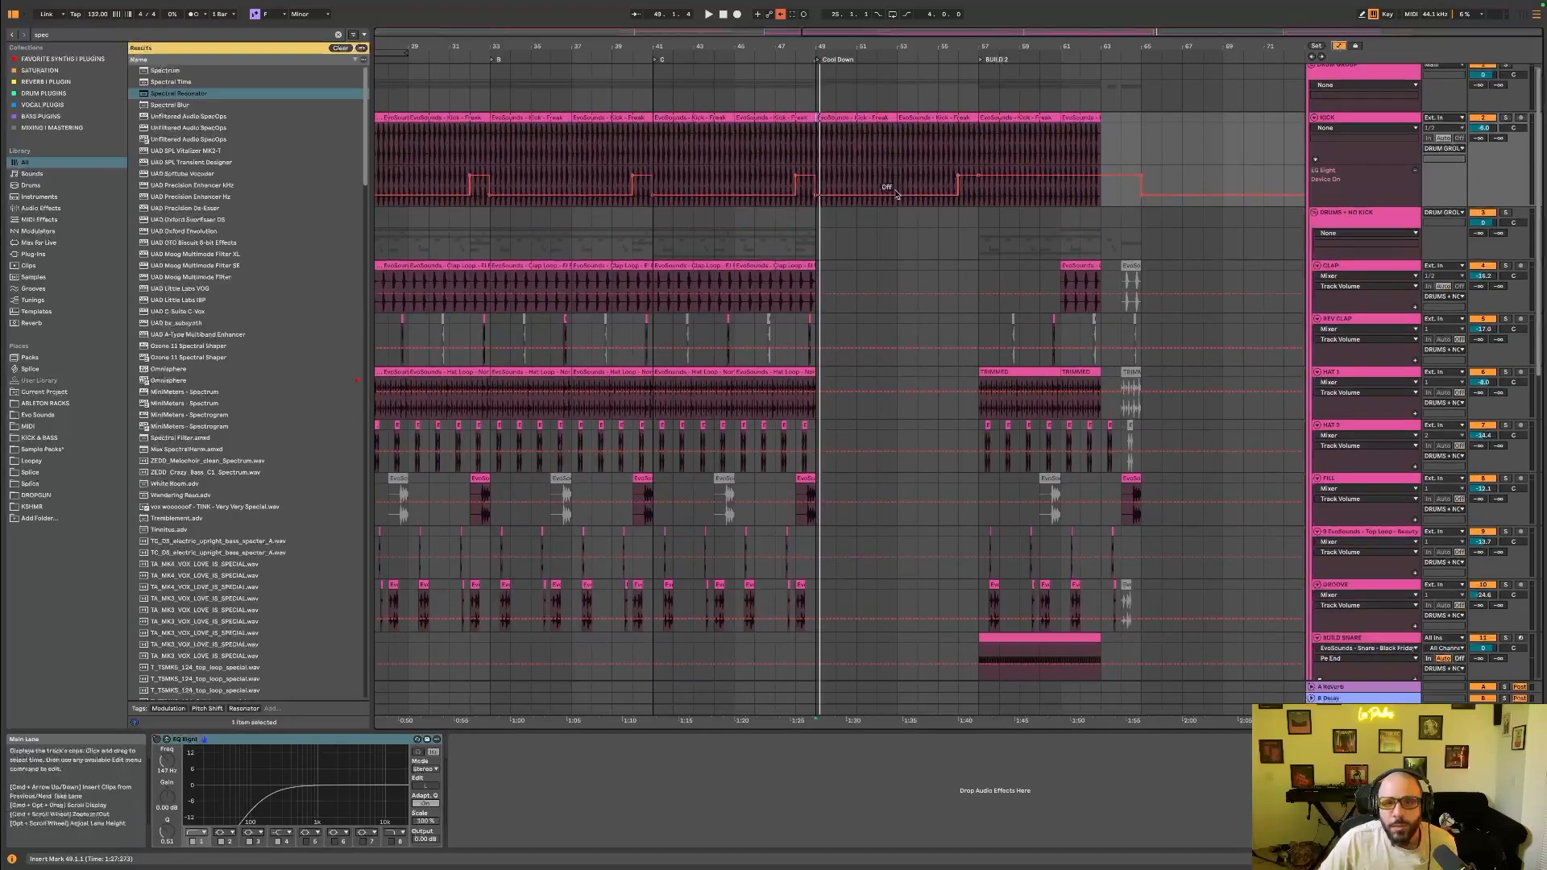
scroll(951, 162, "down", 2)
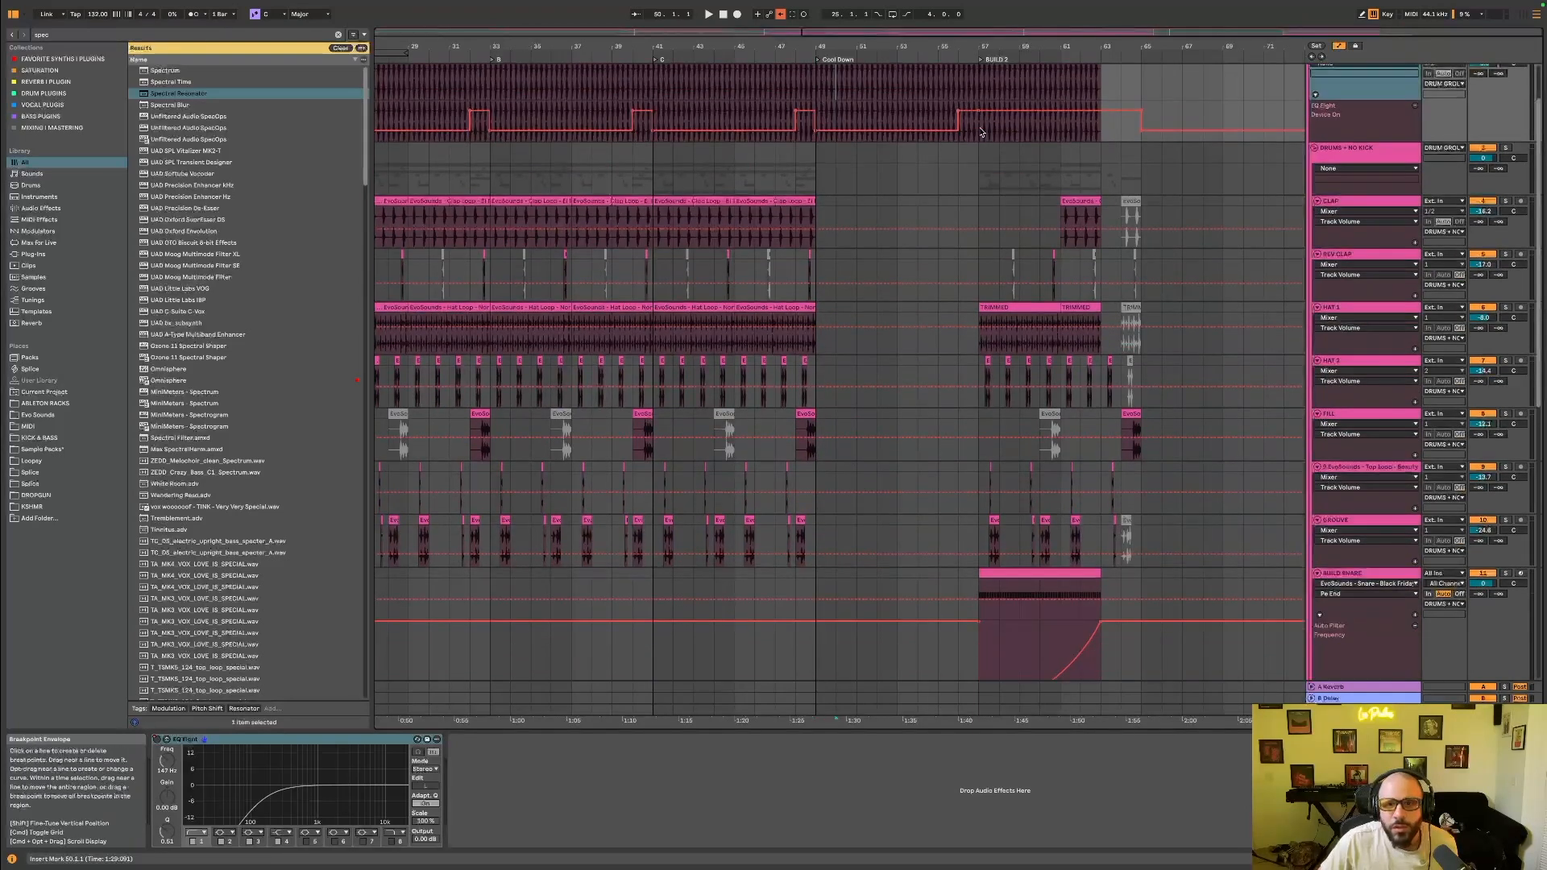
left_click(977, 161)
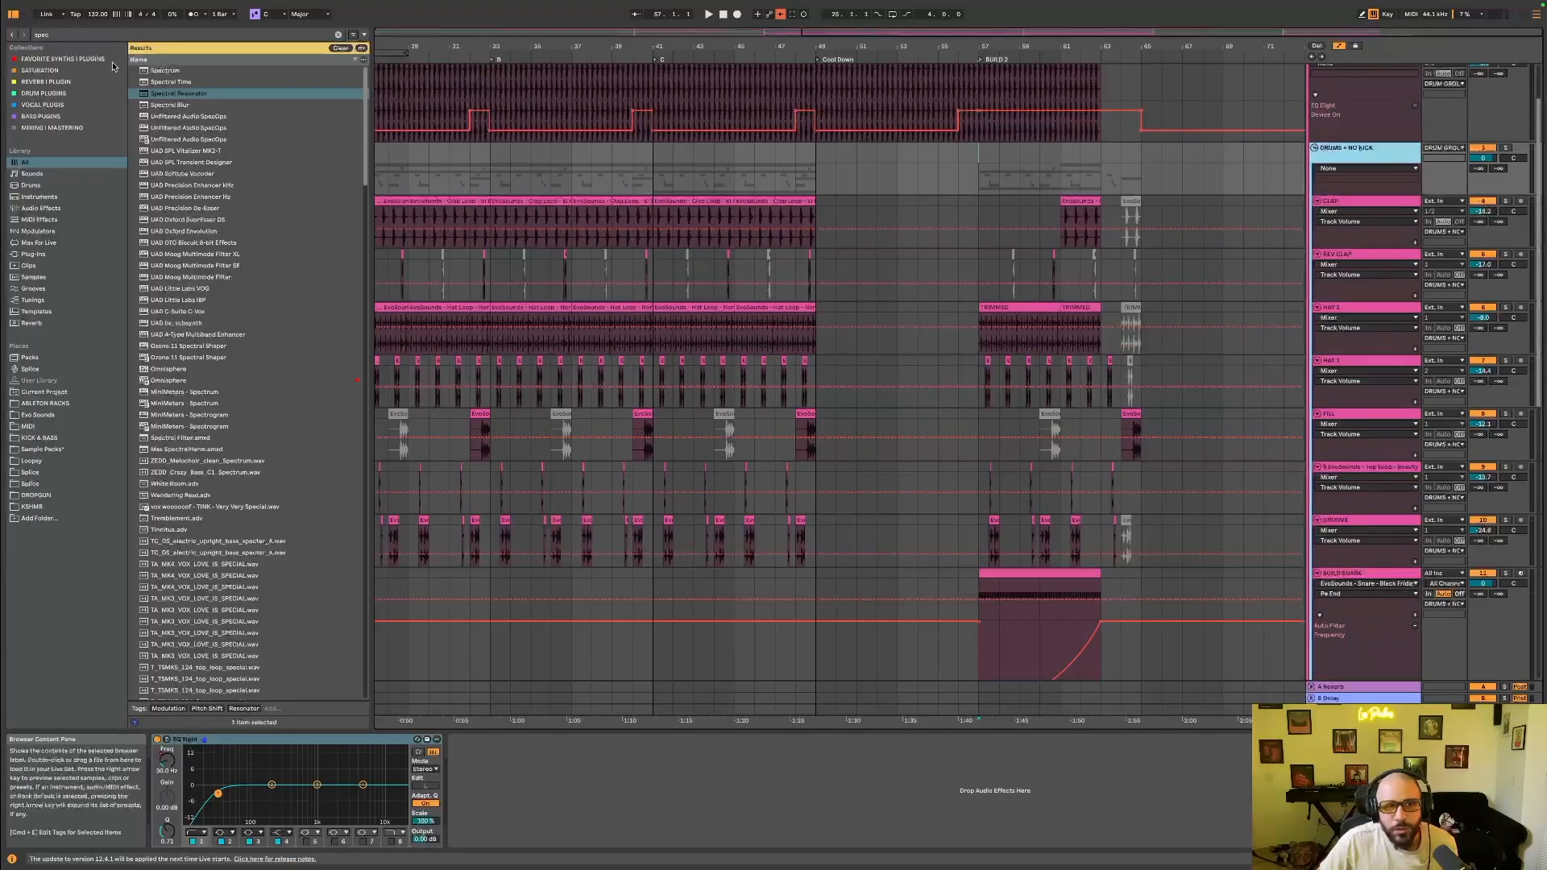
Search the browser for "endless" and add Endless Smile to the DRUMS + NO KICK group.
left_click(79, 37)
type("enti")
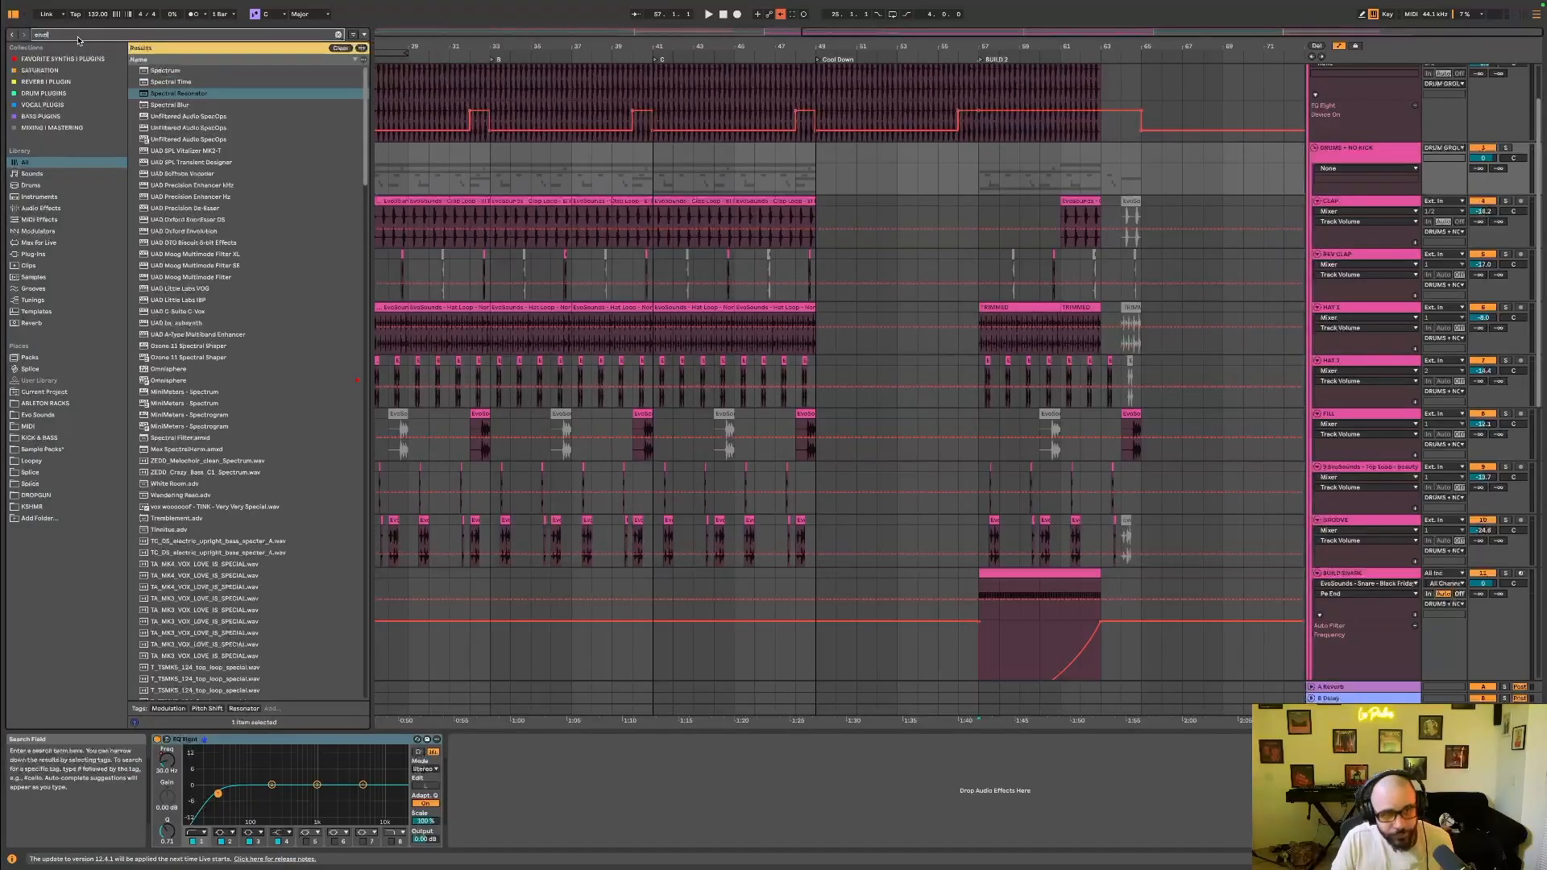
type("ess")
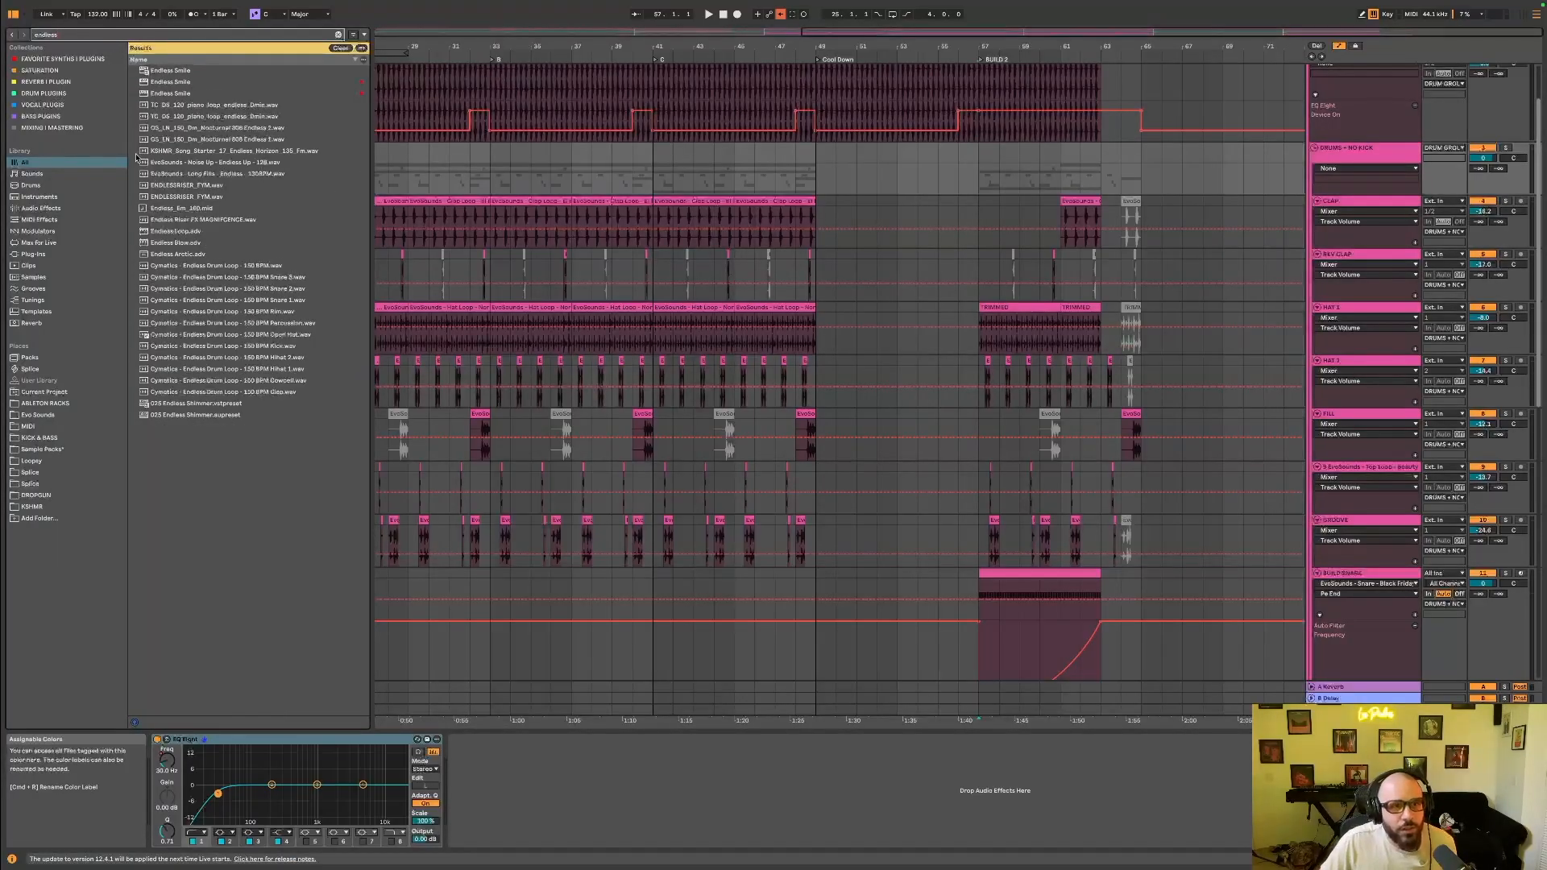
left_click(169, 83)
left_click_drag(599, 788, 599, 788)
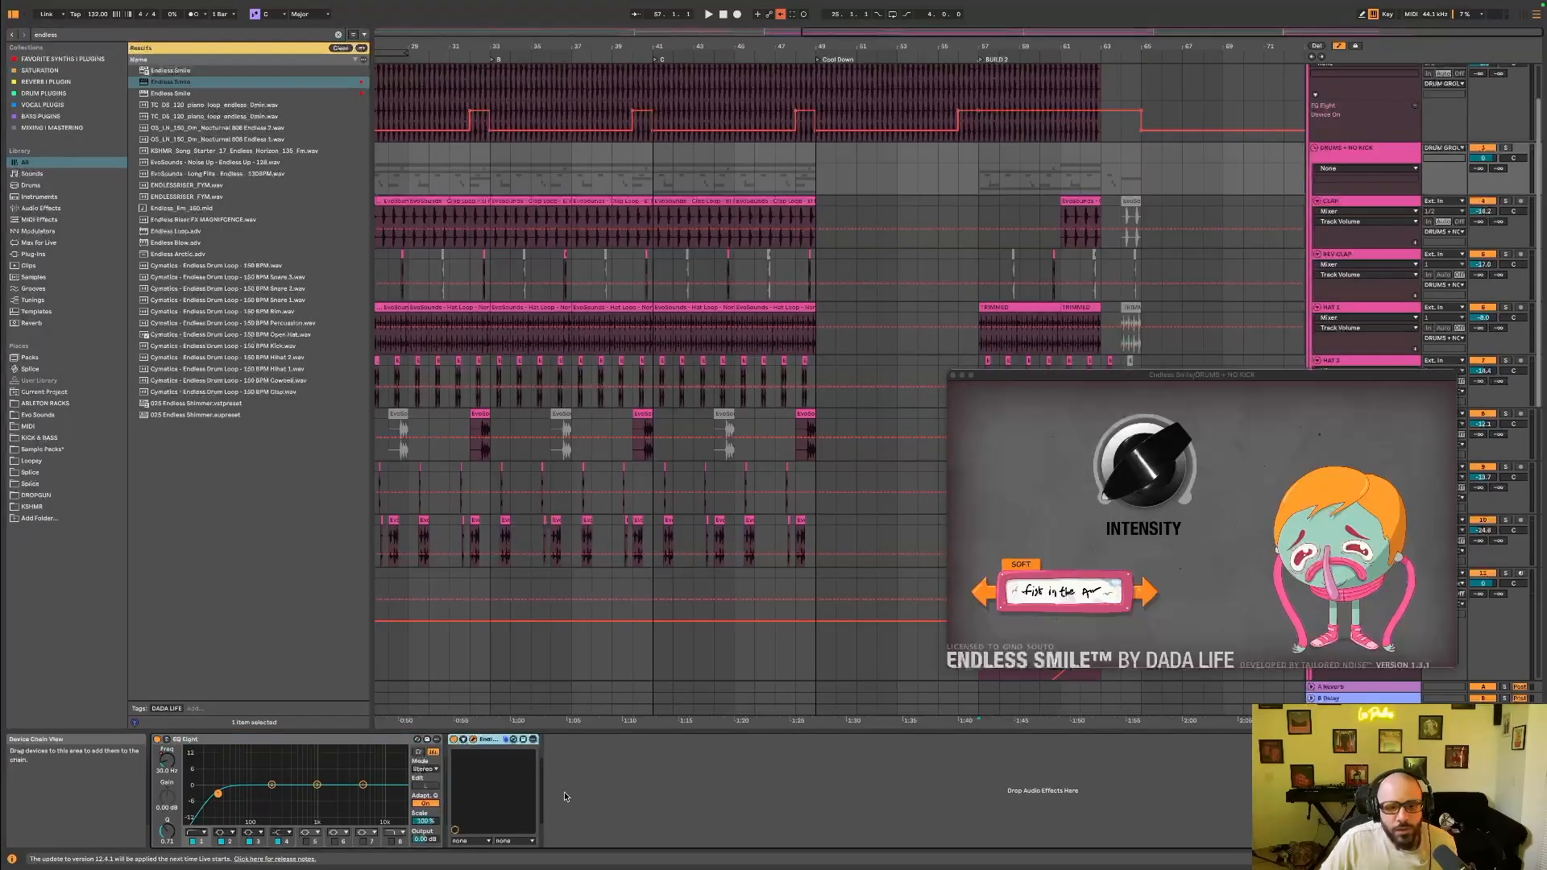
left_click(954, 377)
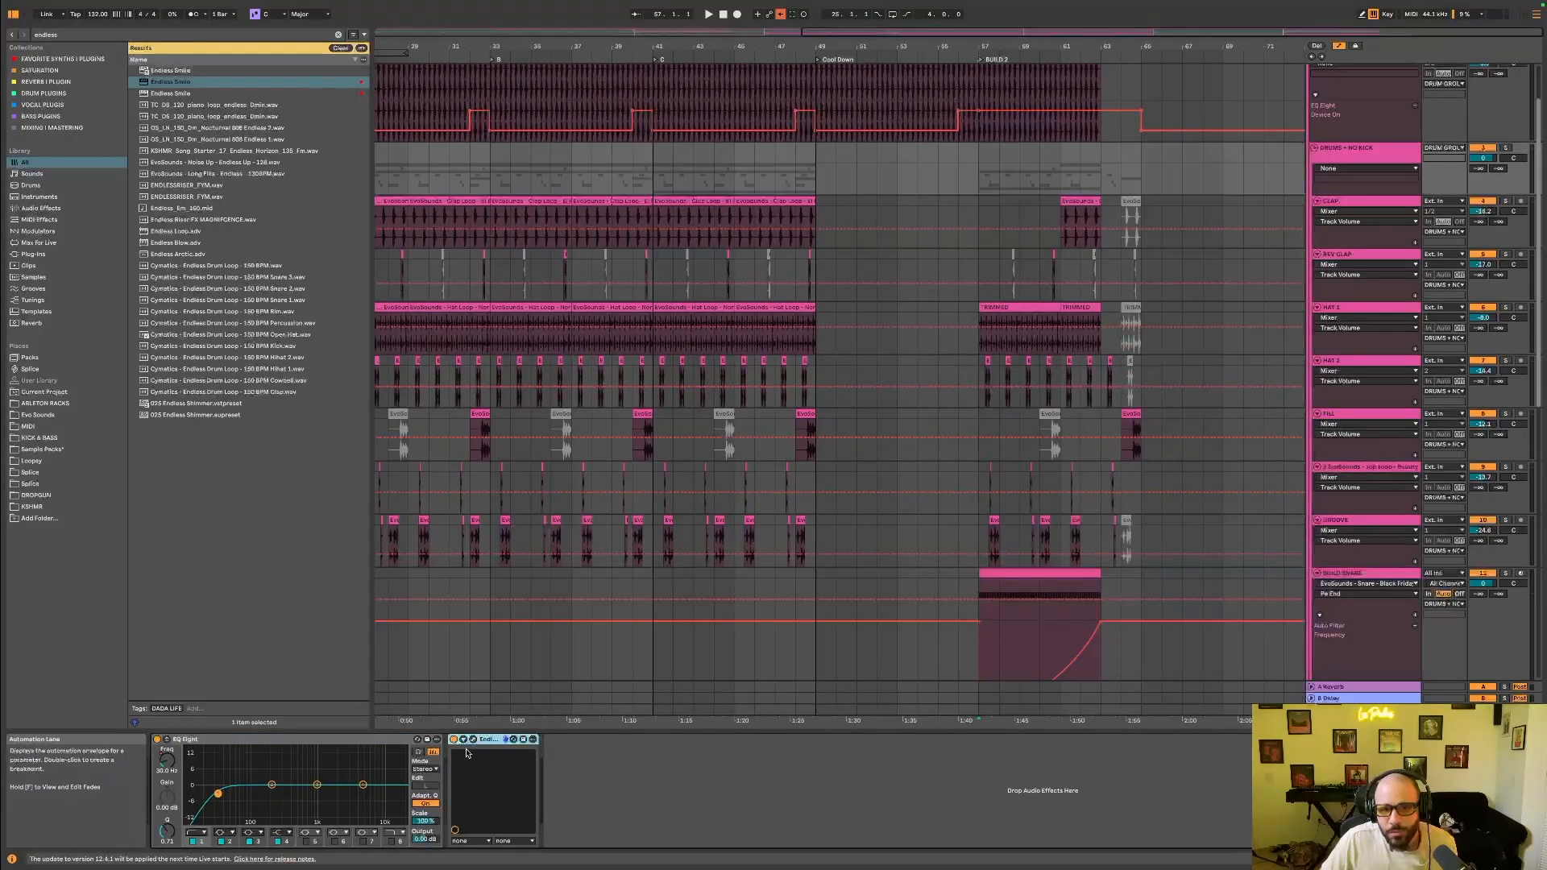
Automate Endless Smile's Intensity to rise gradually from Cool Down at bar 49 to bar 63 and drop back to zero.
left_click(473, 739)
left_click(1137, 487)
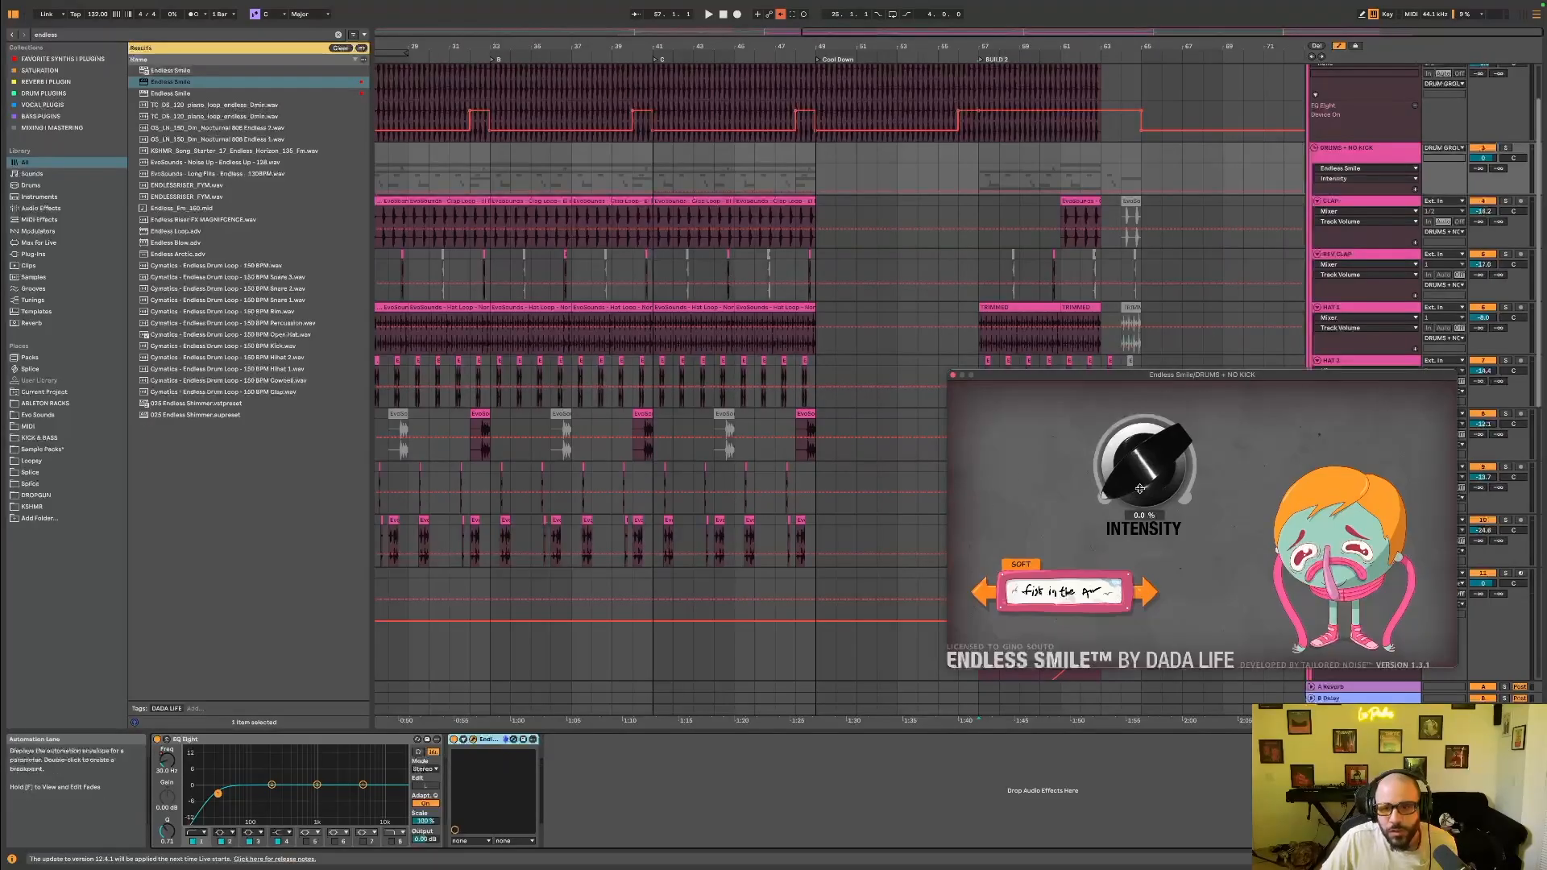
left_click_drag(1143, 518, 1133, 493)
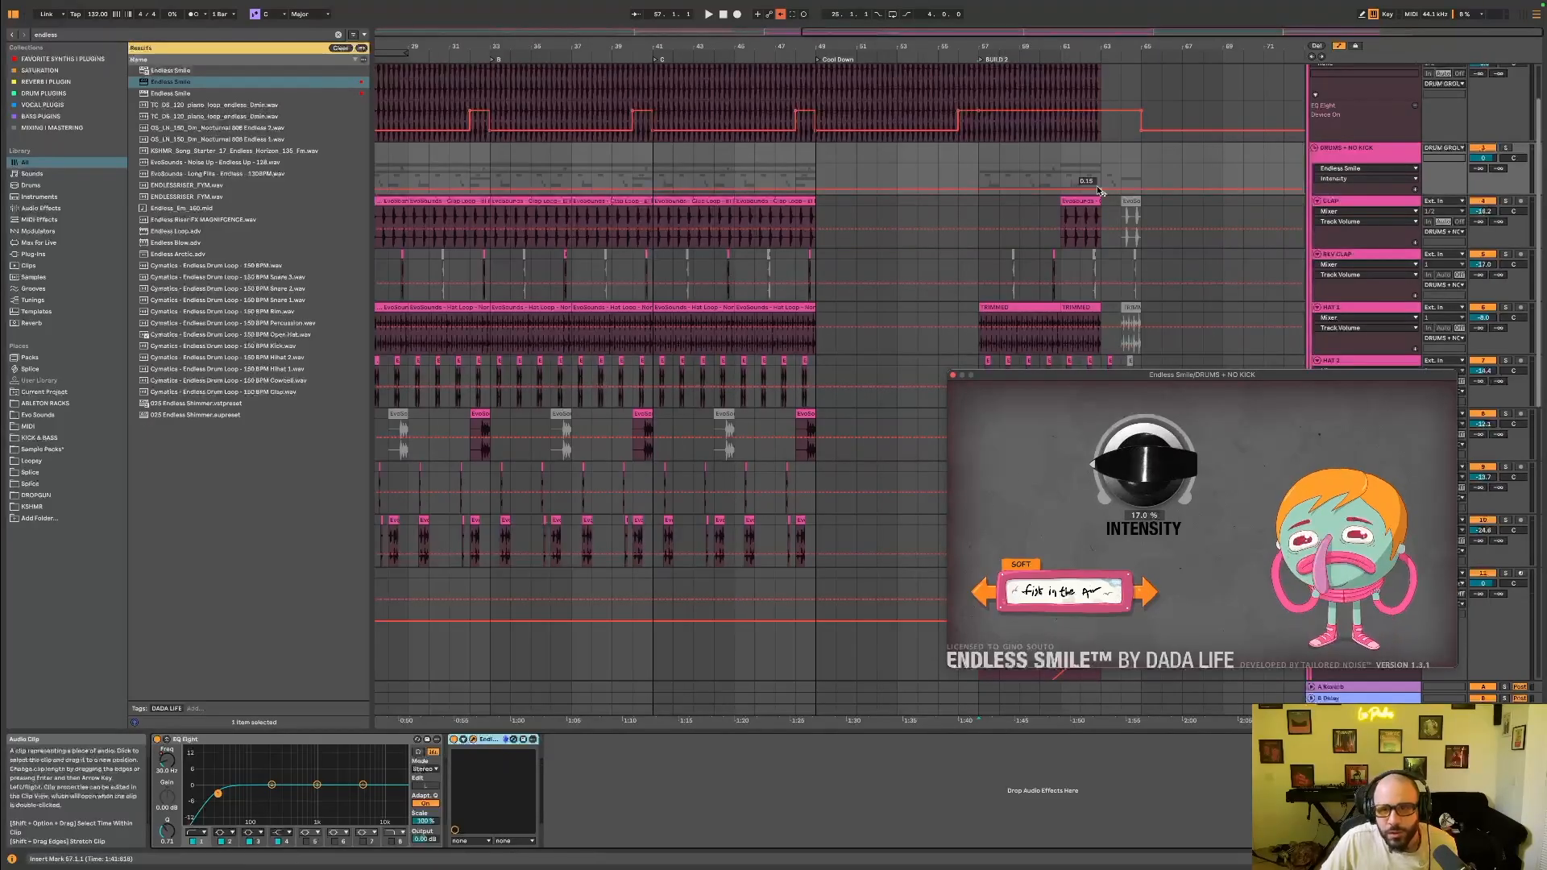
left_click(978, 178)
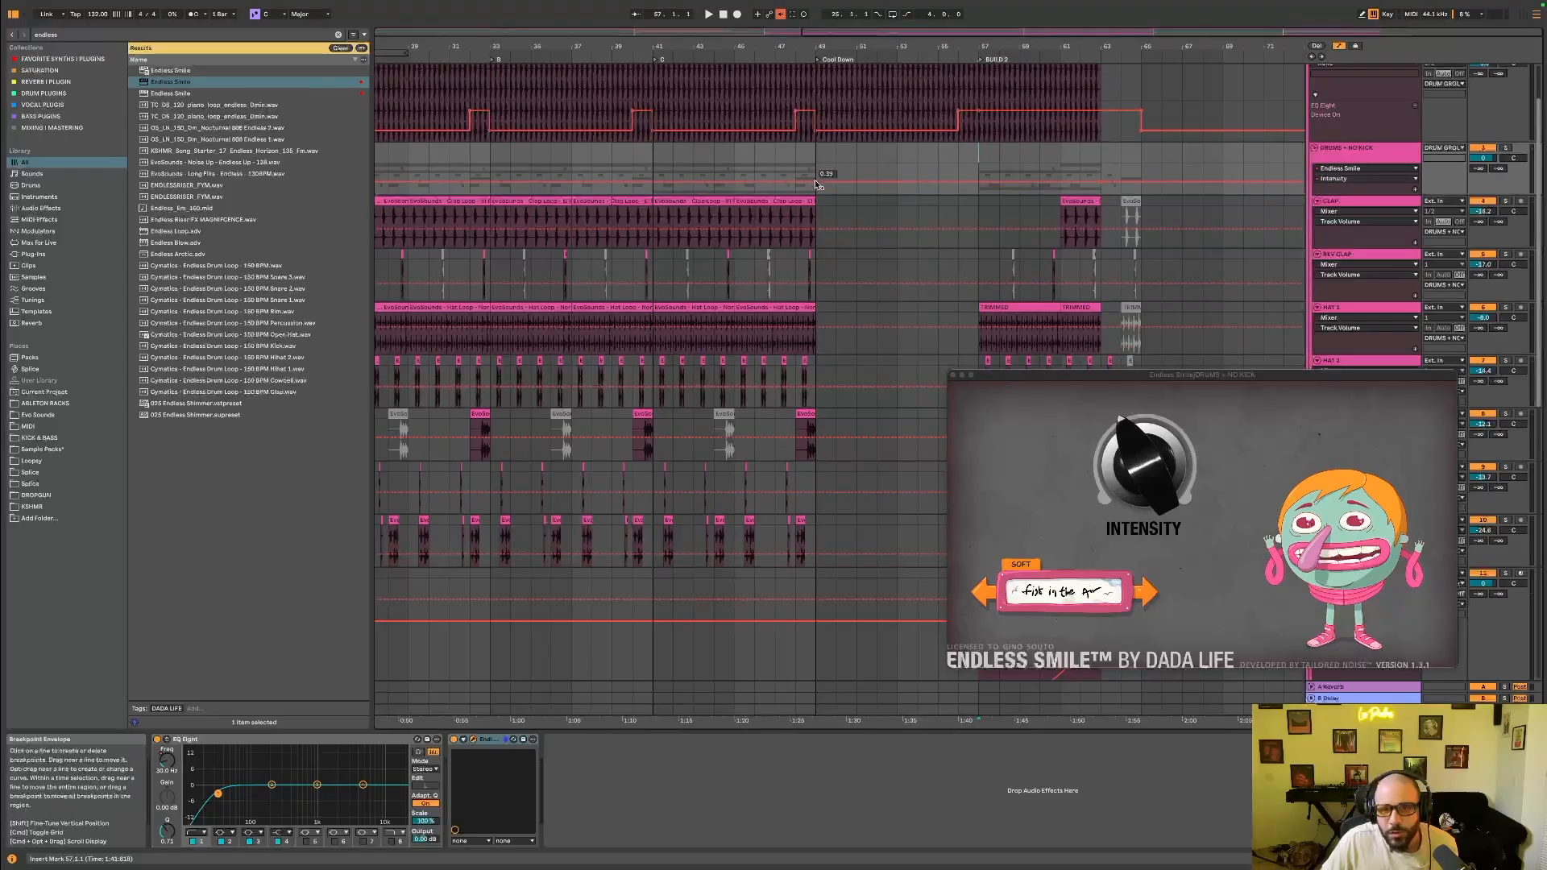
left_click(1115, 186)
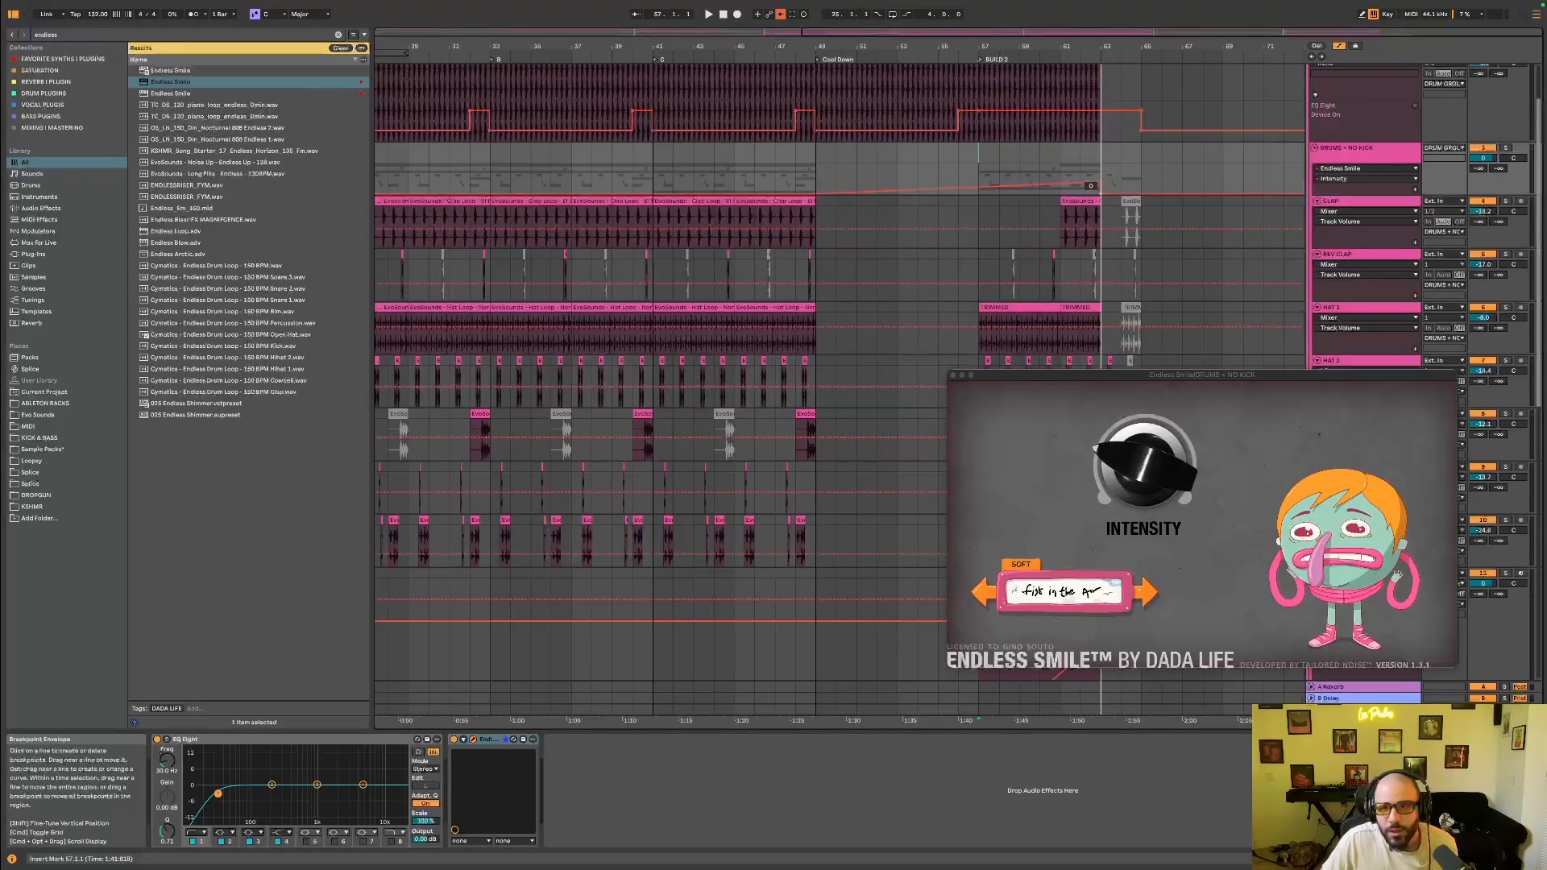
left_click(816, 181)
left_click(954, 376)
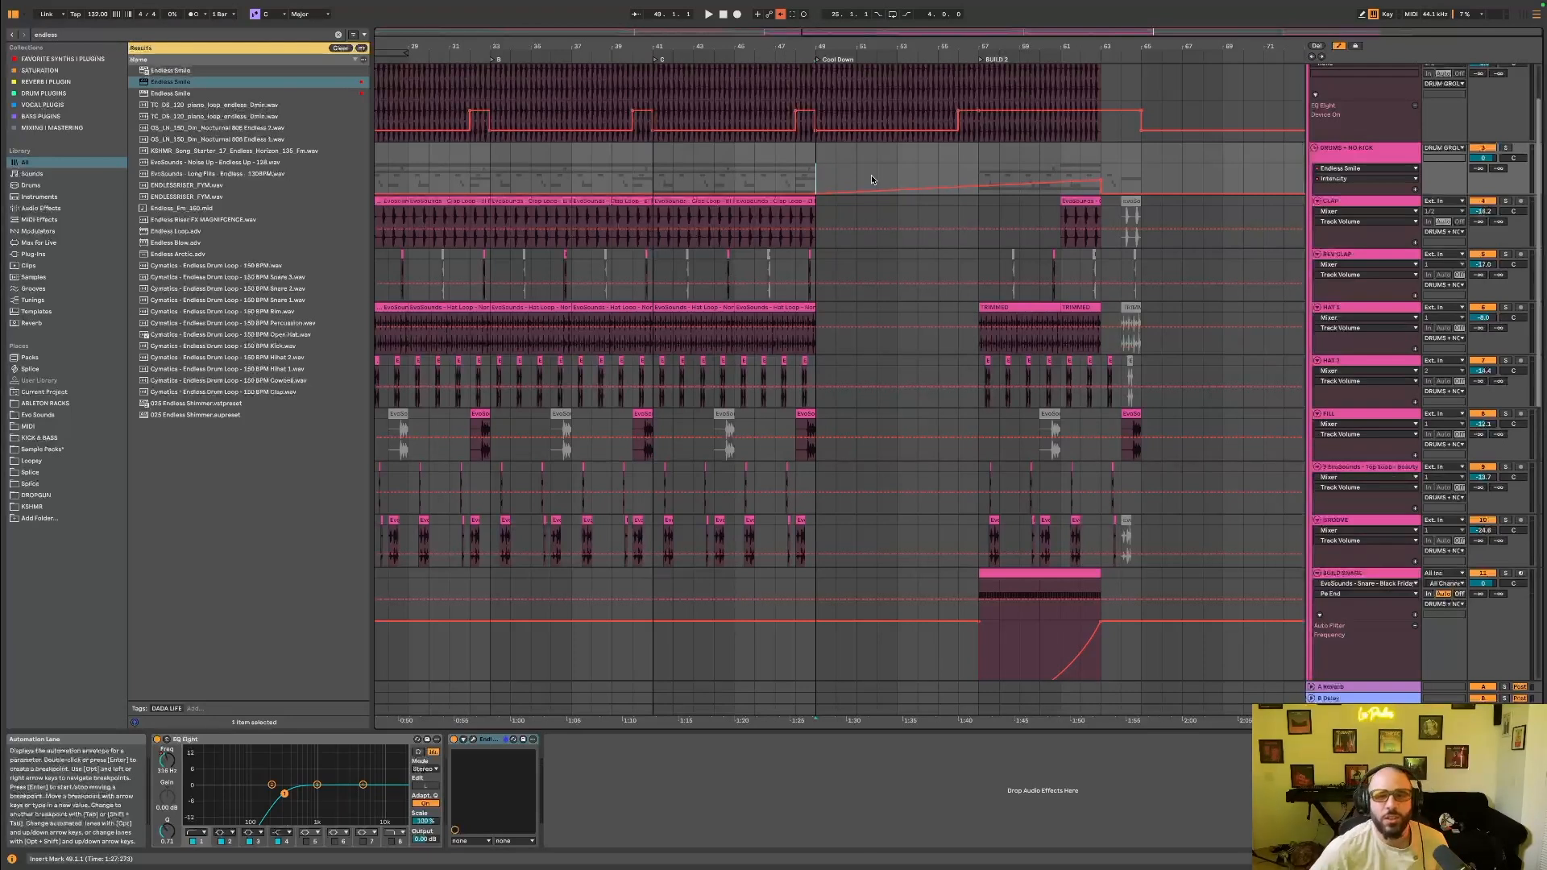
Select the DRUMS + NO KICK group and play the arrangement from the start of Cool Down.
scroll(1057, 564, "down", 3)
scroll(1126, 452, "up", 4)
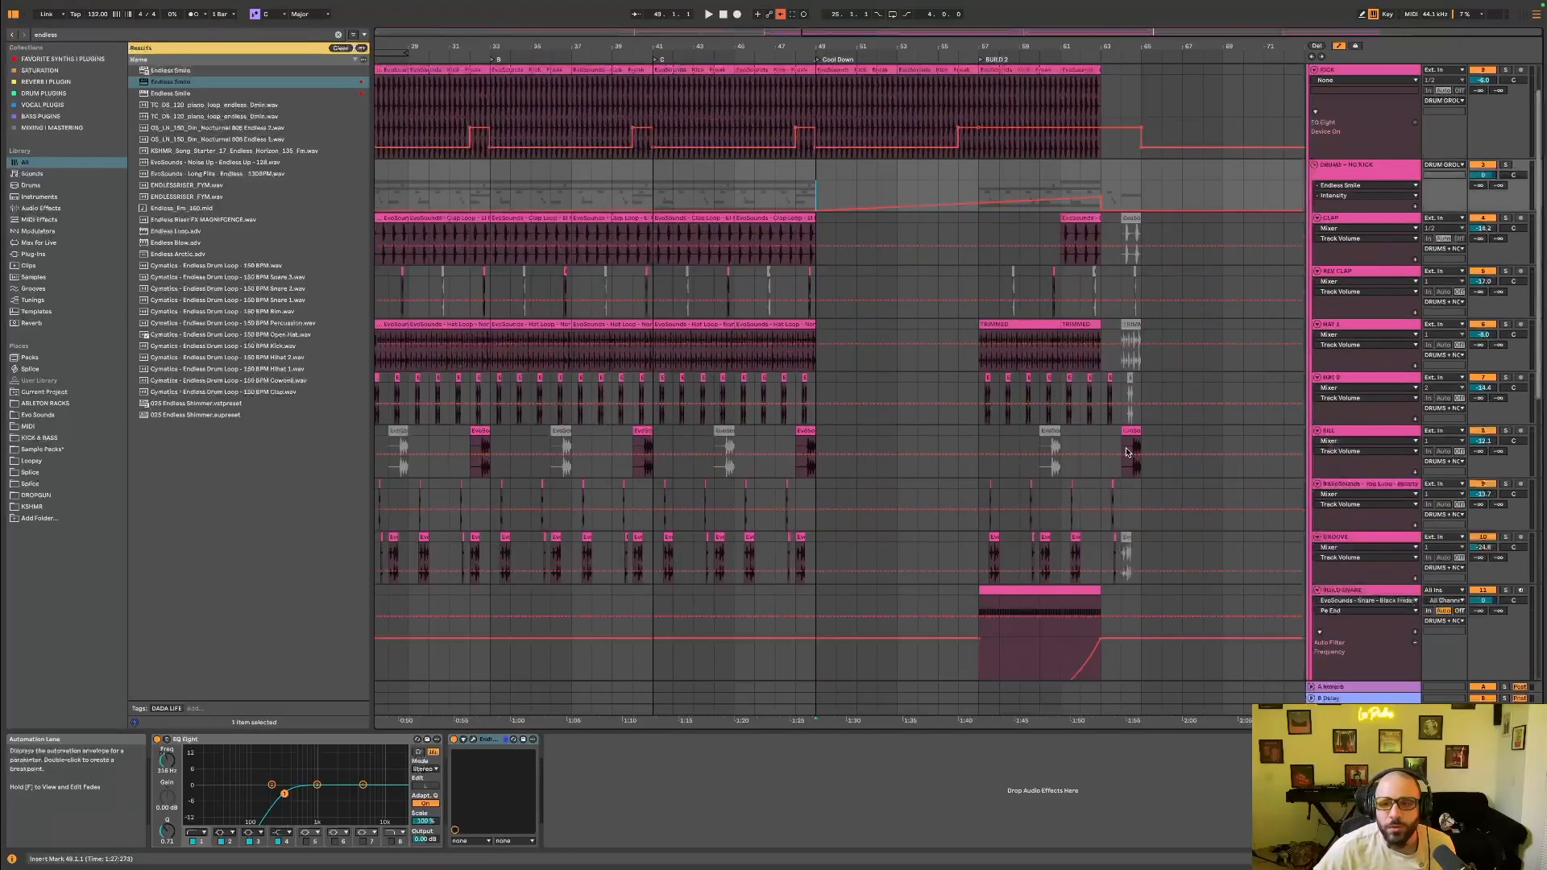
scroll(1126, 452, "up", 1)
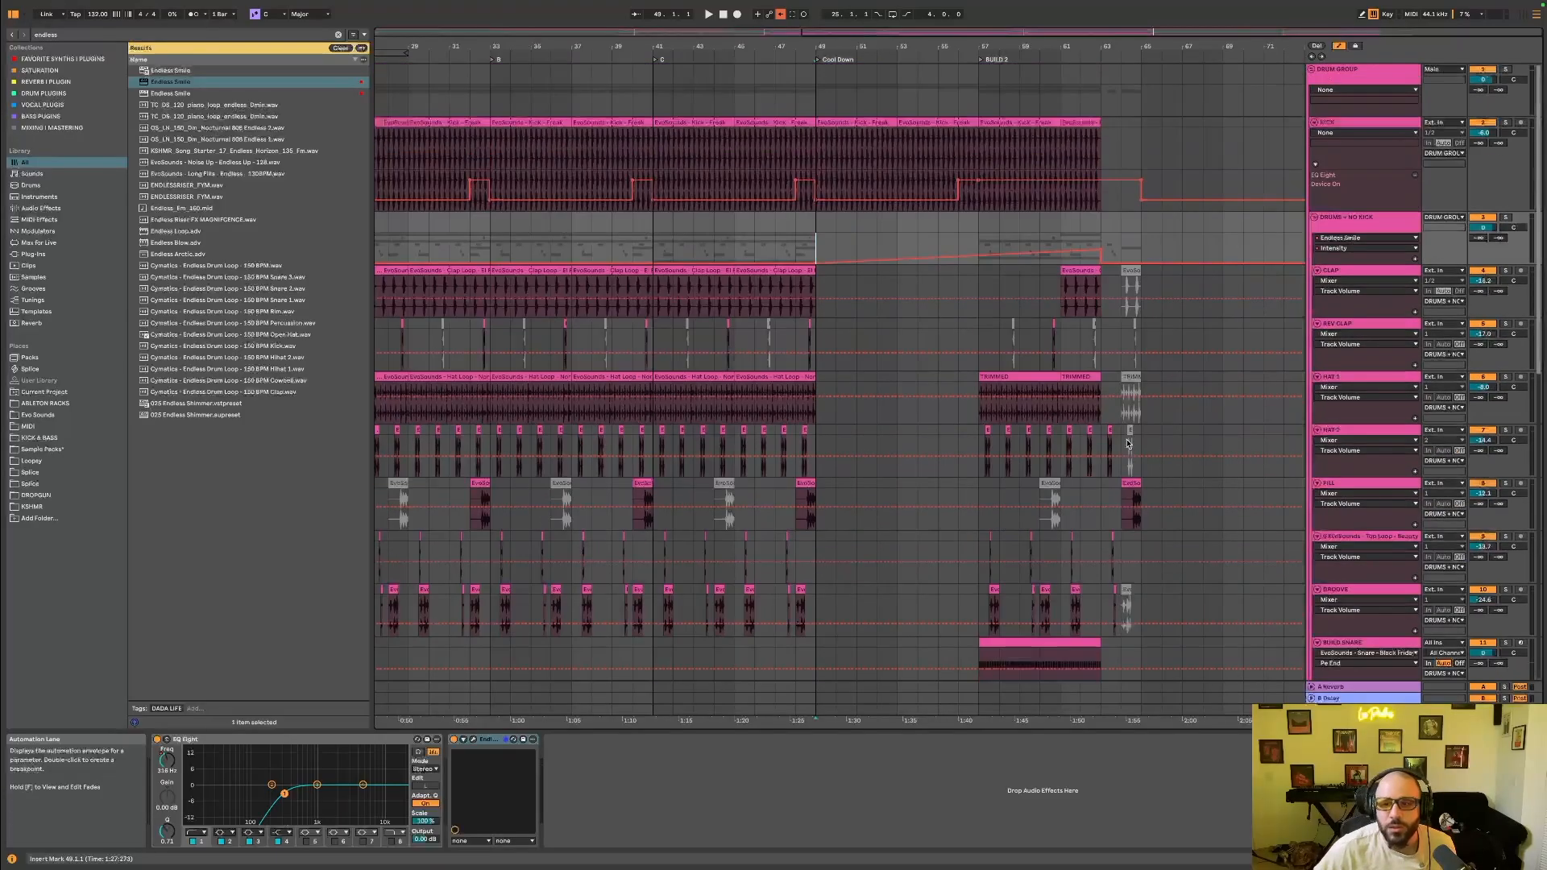
left_click(1337, 220)
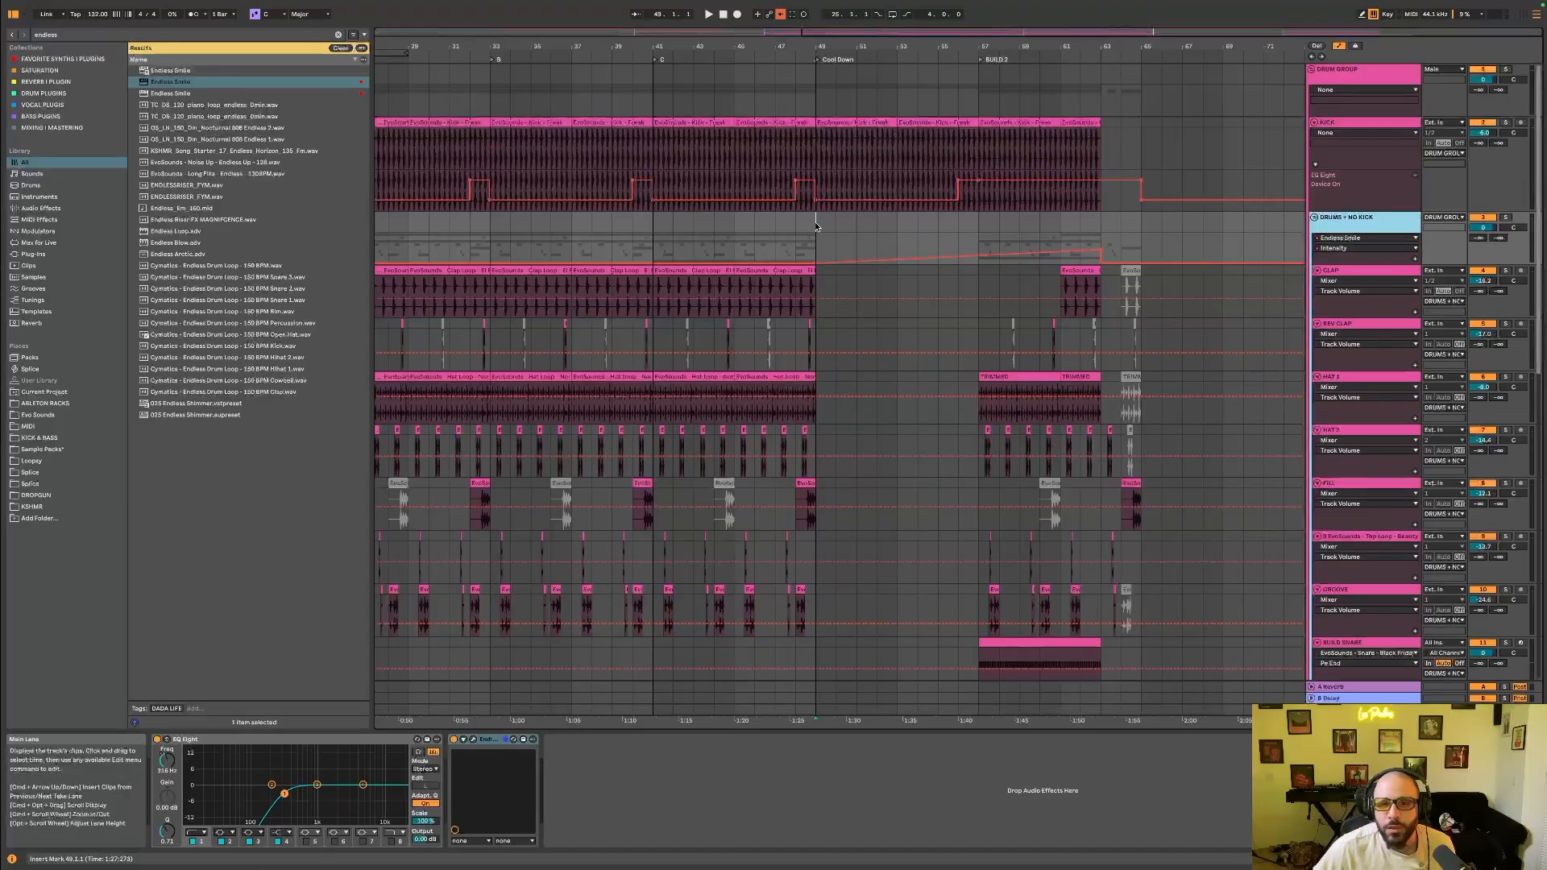
key("space")
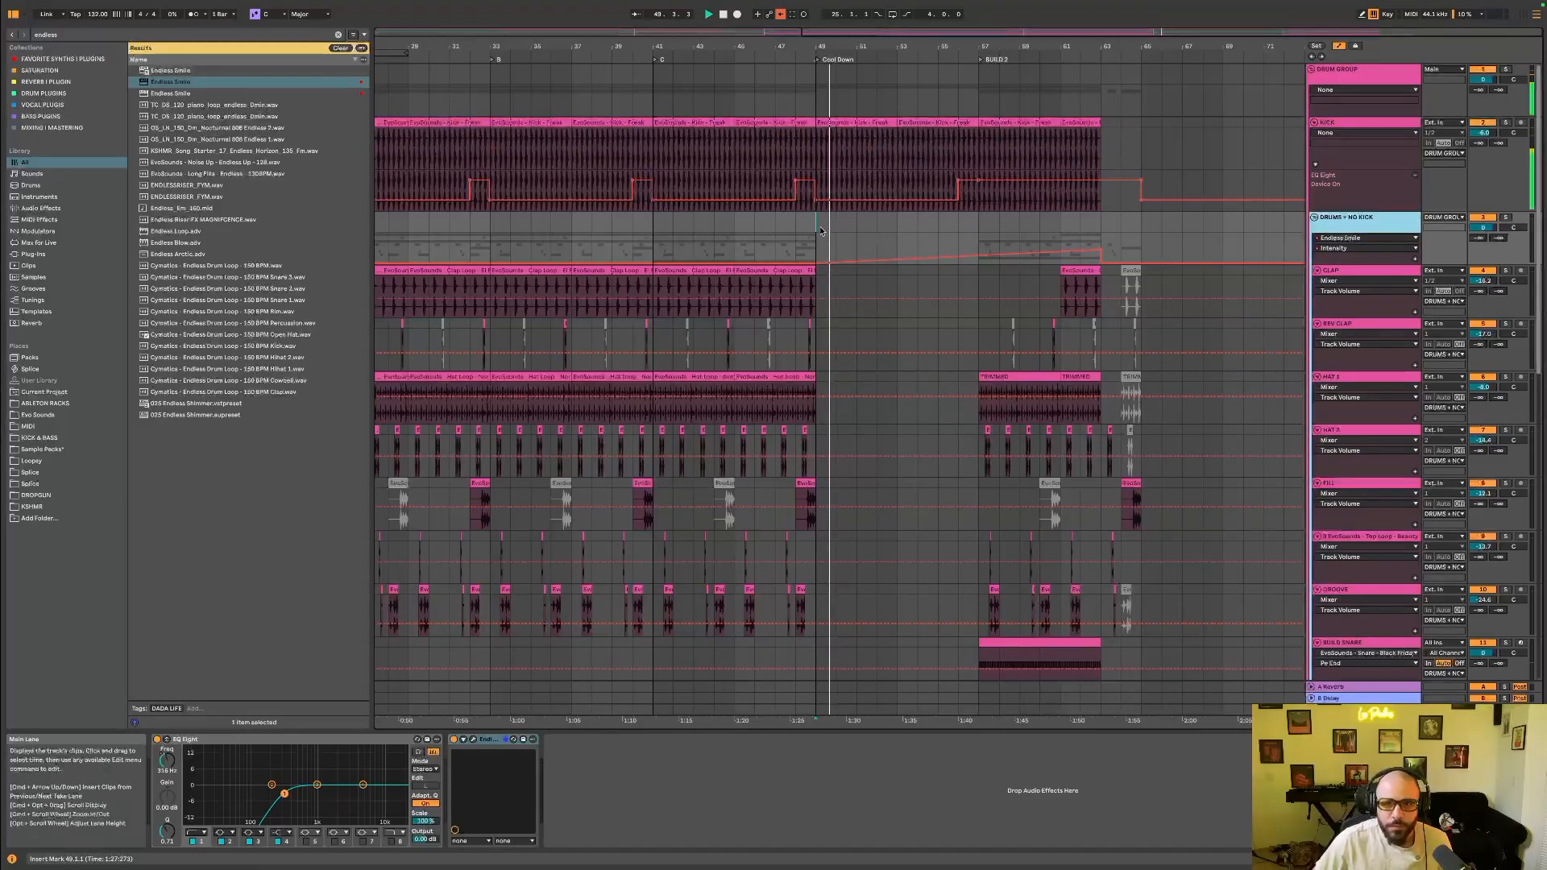
Move the start of the Endless Smile Intensity rise on DRUMS + NO KICK to bar 57 and expand BASS GROUP.
left_click_drag(825, 258, 980, 256)
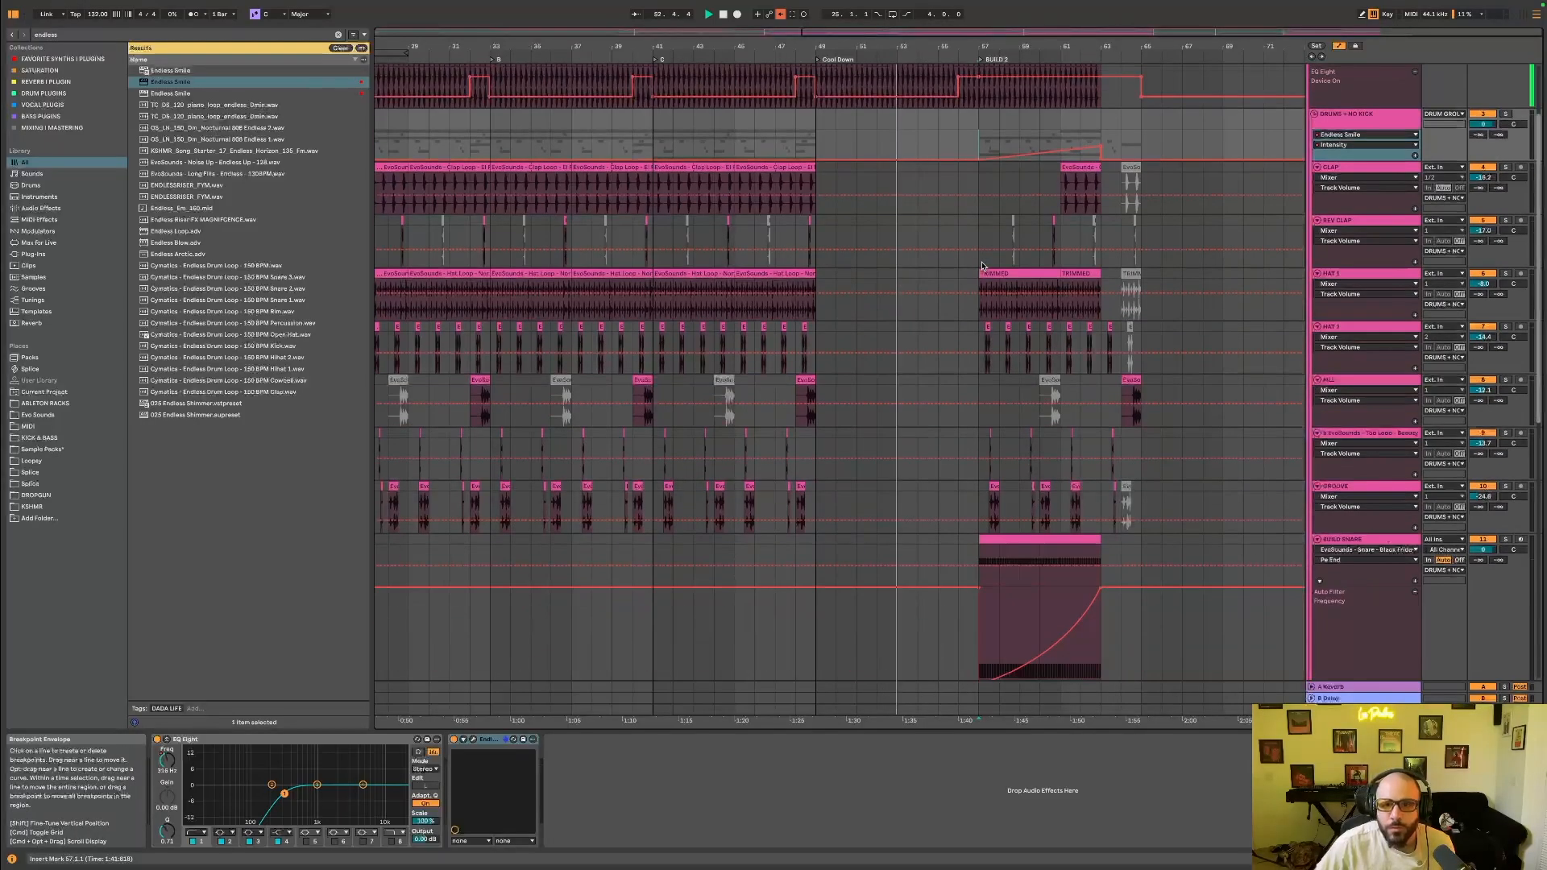
scroll(997, 522, "down", 5)
scroll(996, 522, "down", 4)
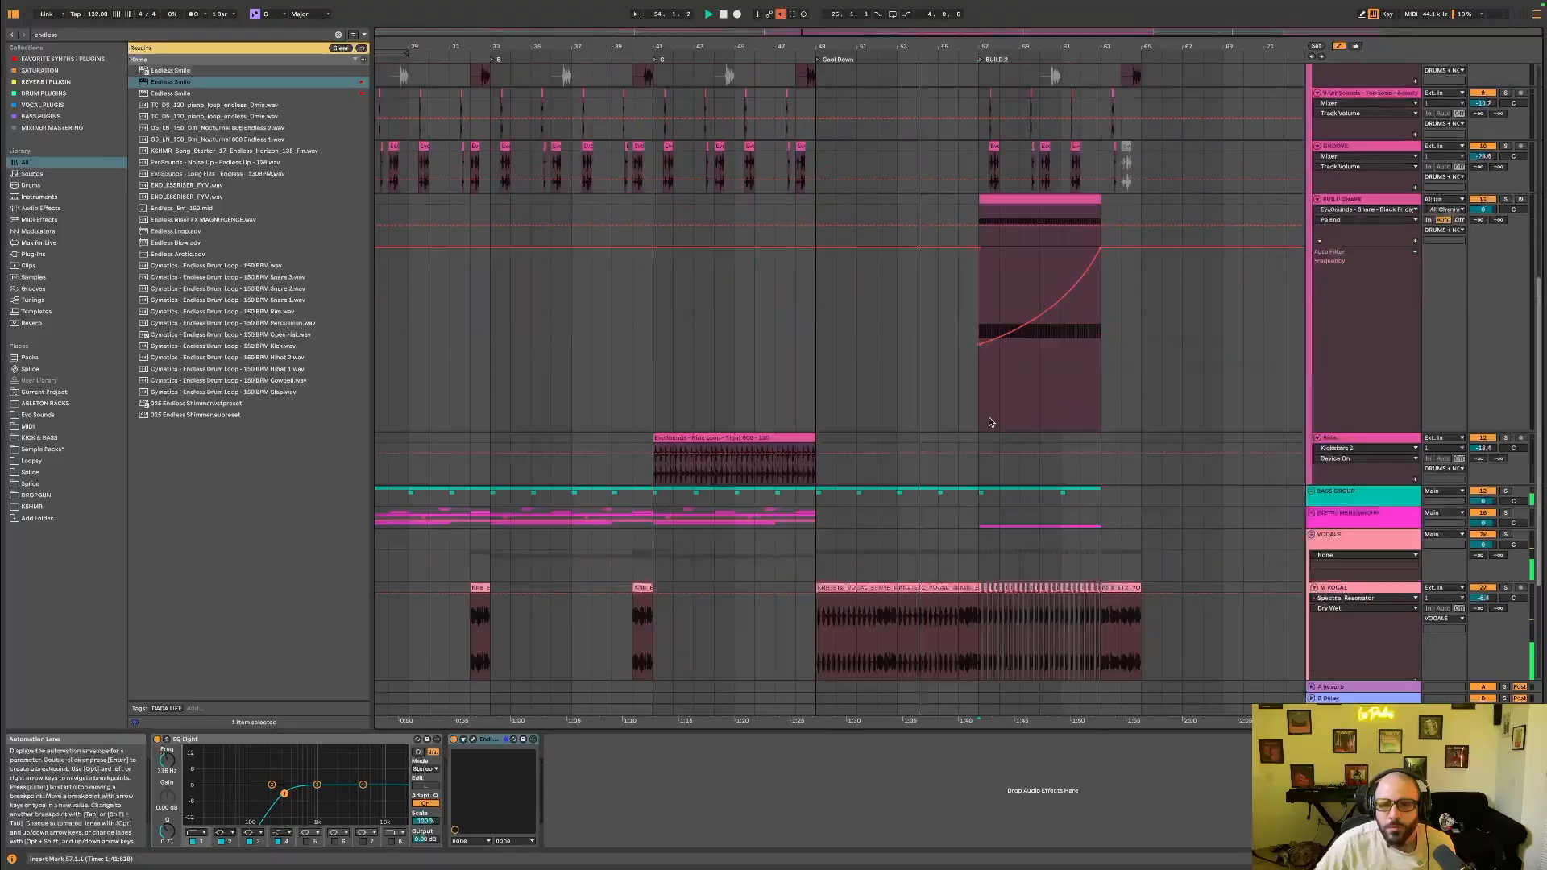
left_click(1315, 457)
scroll(979, 511, "down", 2)
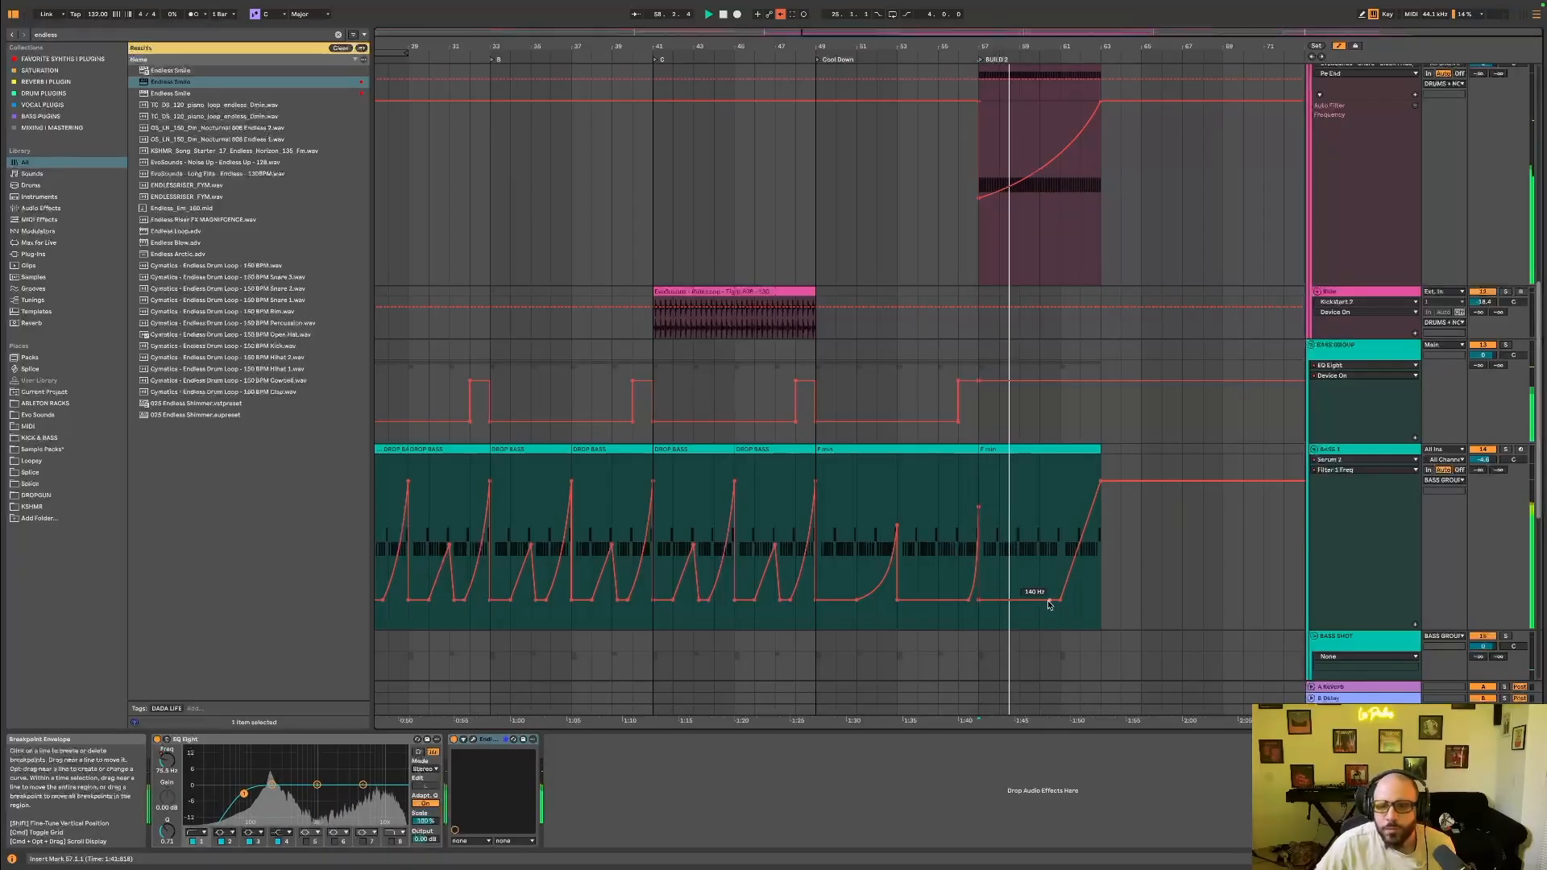
scroll(1056, 600, "up", 10)
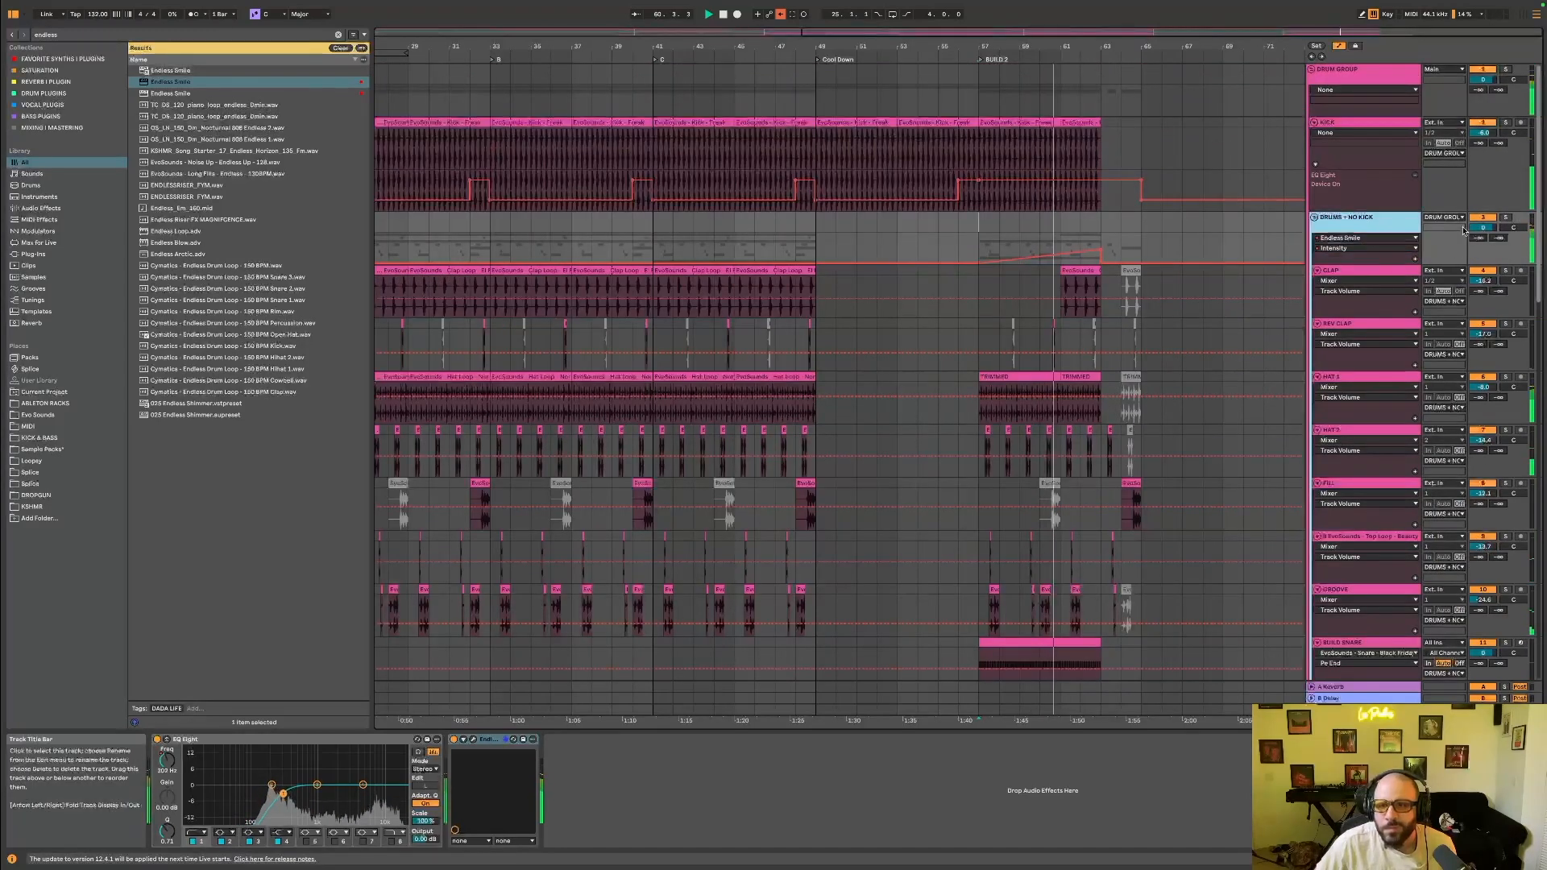
Turn off Endless Smile on the DRUMS + NO KICK group and play BUILD 2 from bar 57 to hear the drums without it.
left_click(1507, 219)
key("space")
left_click(455, 741)
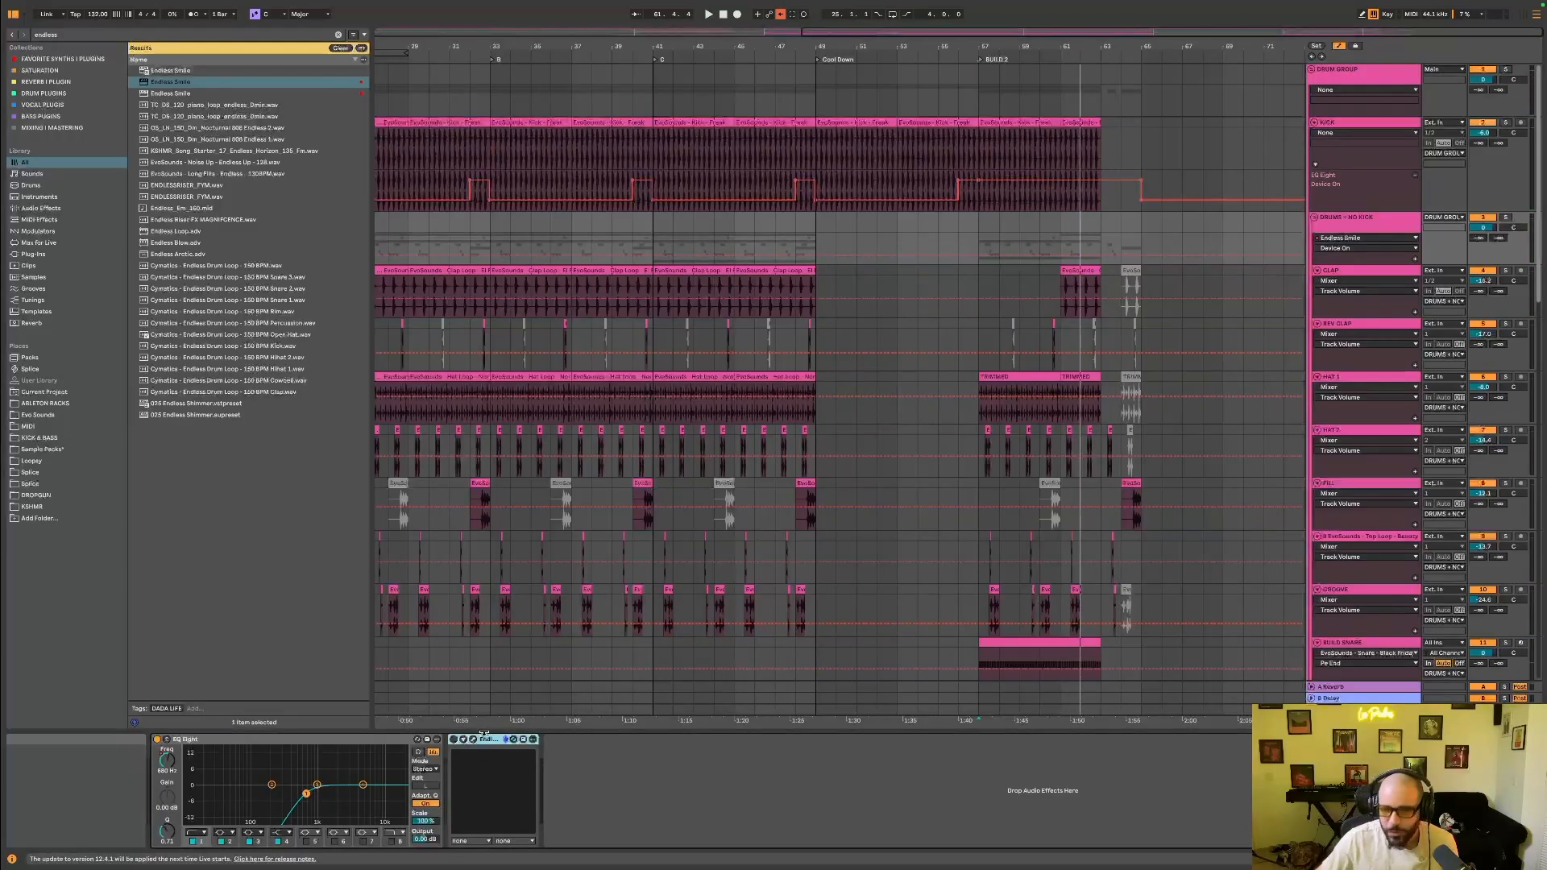
left_click(975, 242)
key("space")
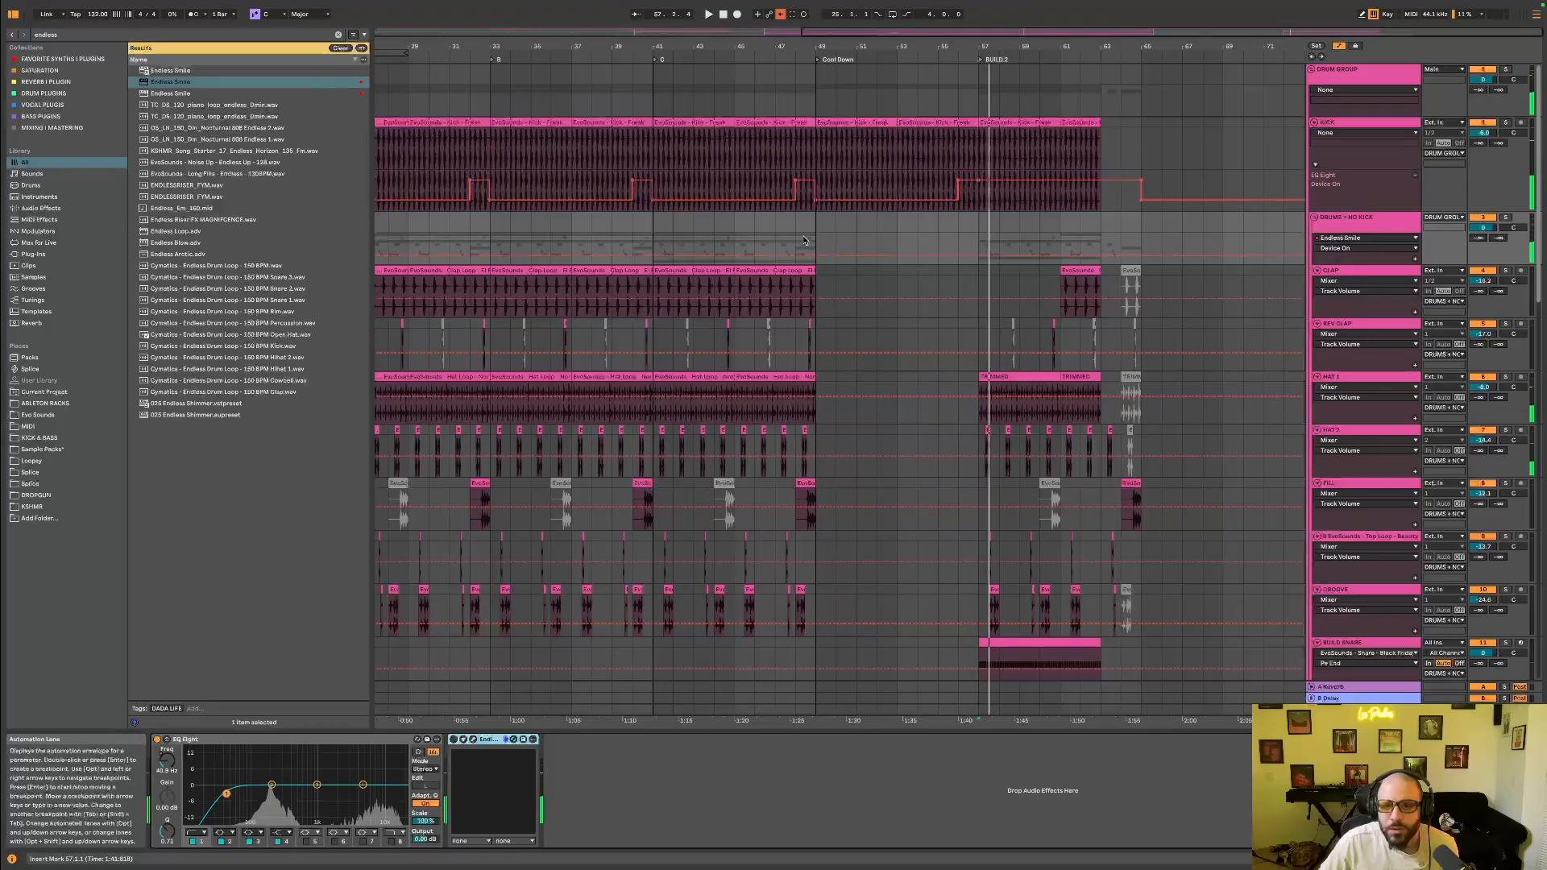
left_click(817, 241)
Collapse DRUMS + NO KICK, start BASS 1's final Filter 1 Freq rise at bar 57 and play BUILD 2.
scroll(1350, 337, "down", 3)
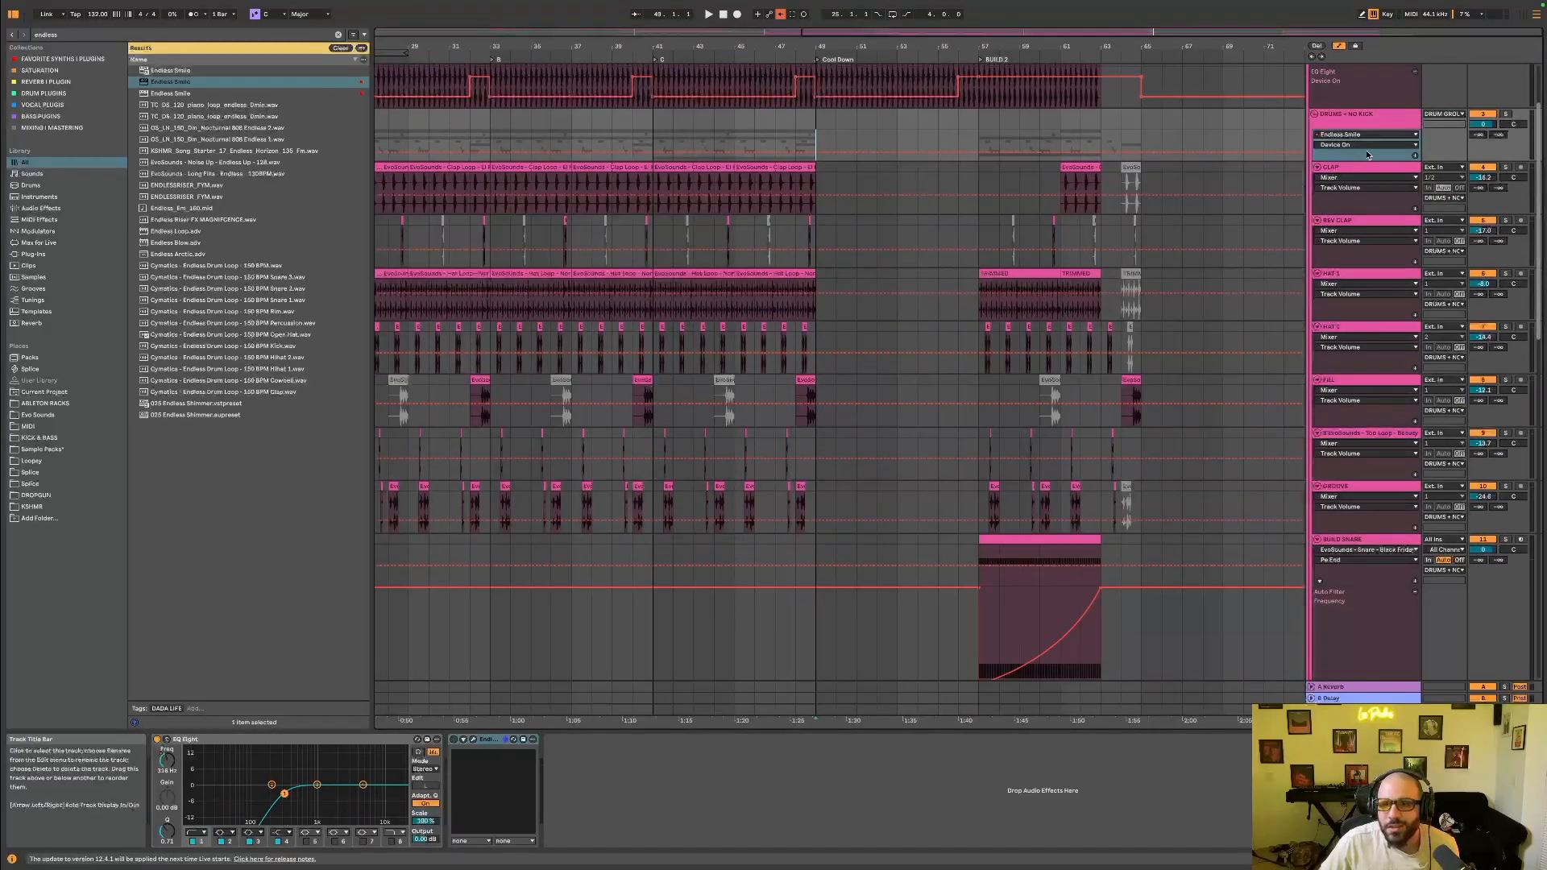
left_click(1315, 115)
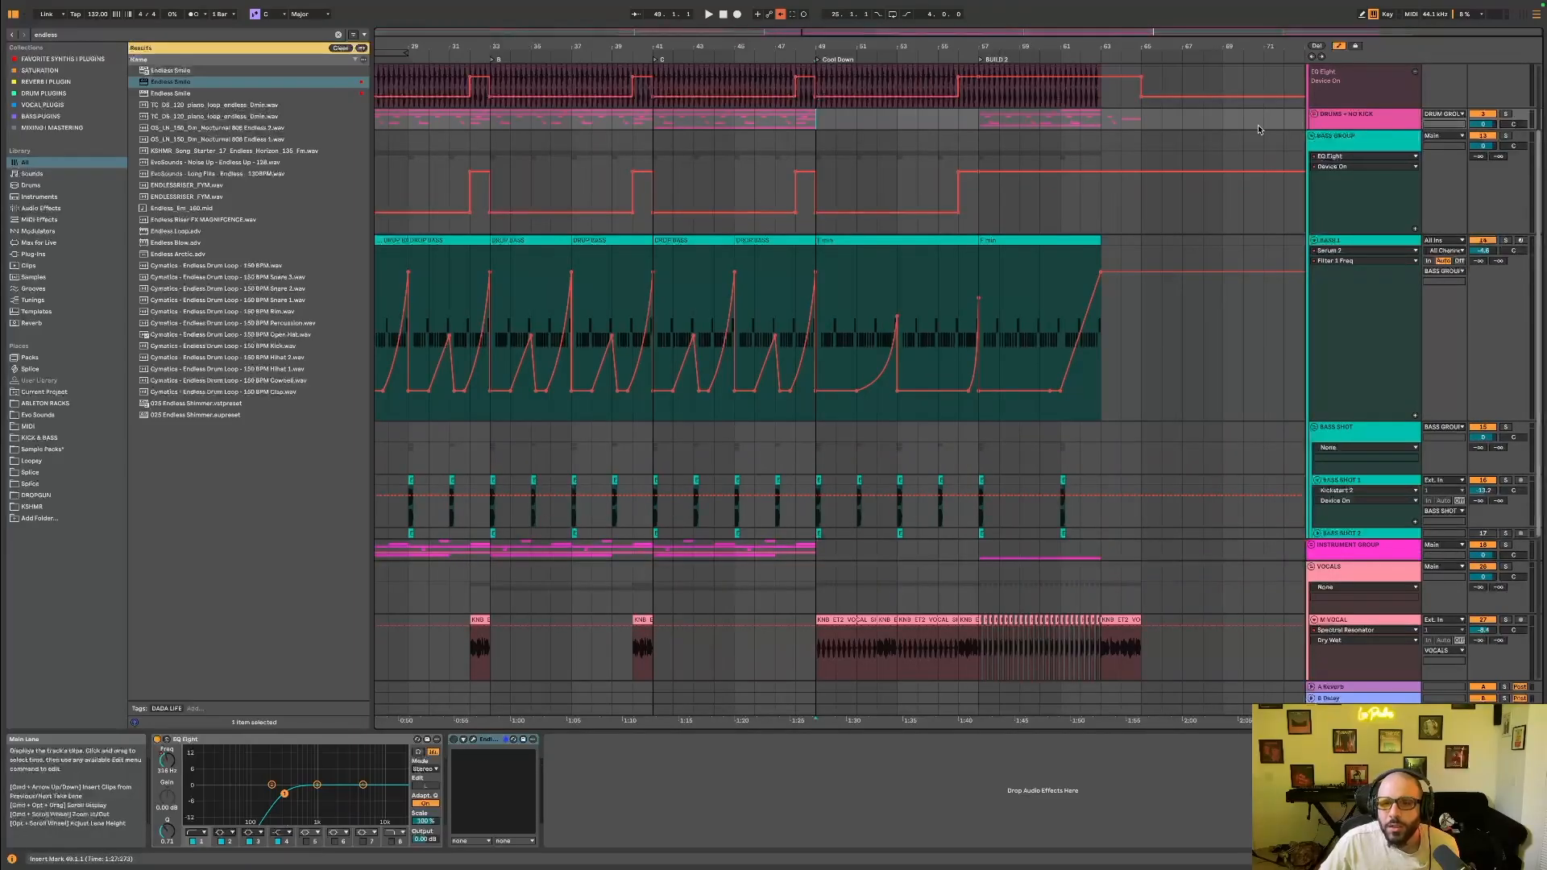
left_click(979, 144)
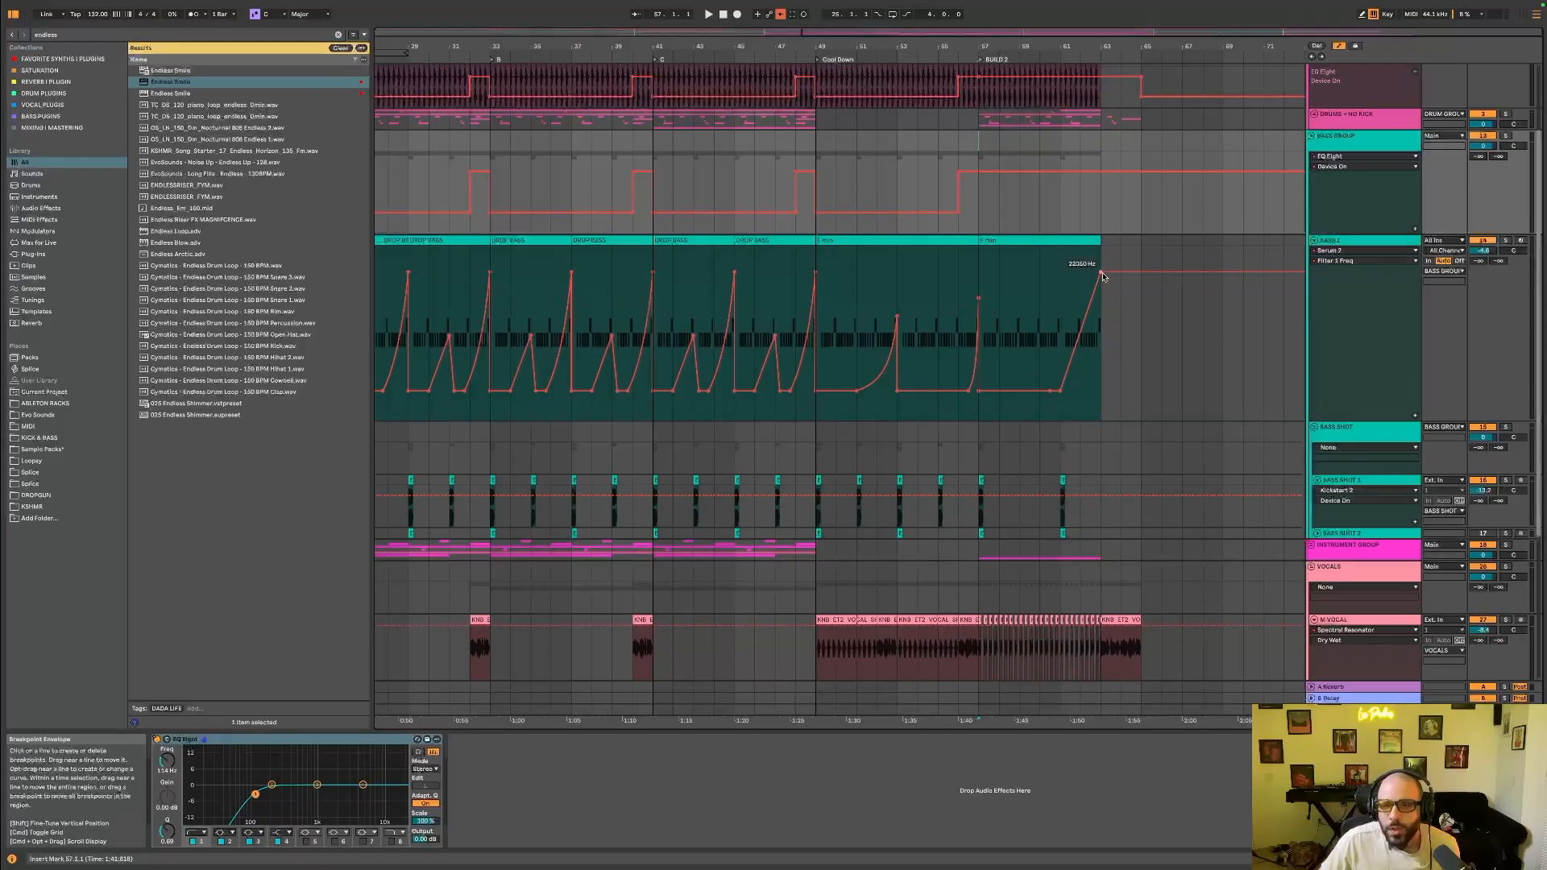
left_click_drag(1063, 394, 978, 391)
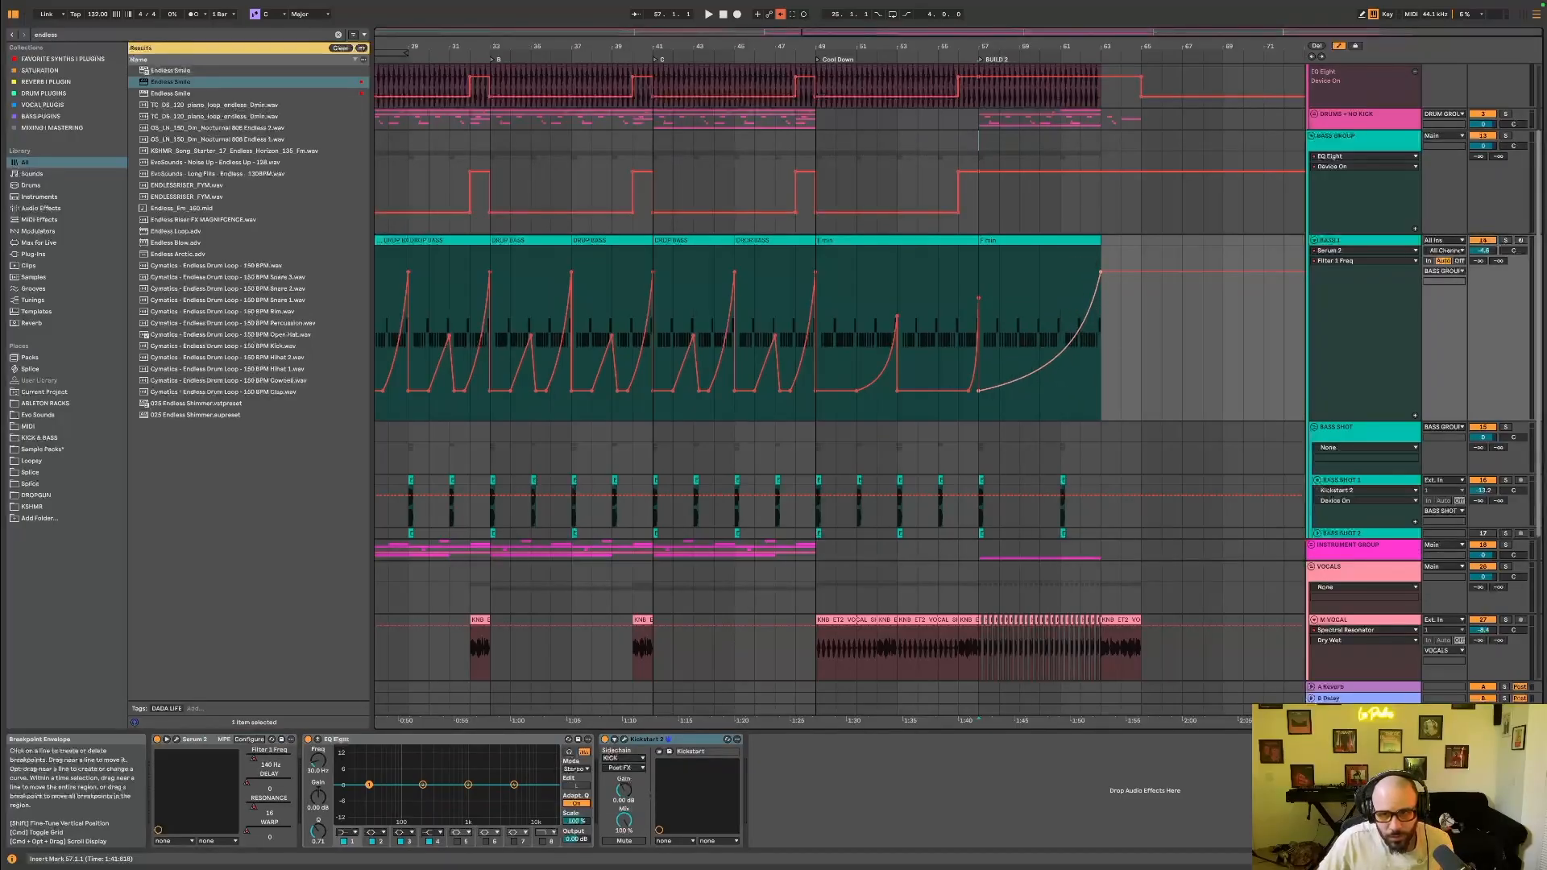
left_click(977, 275)
key("space")
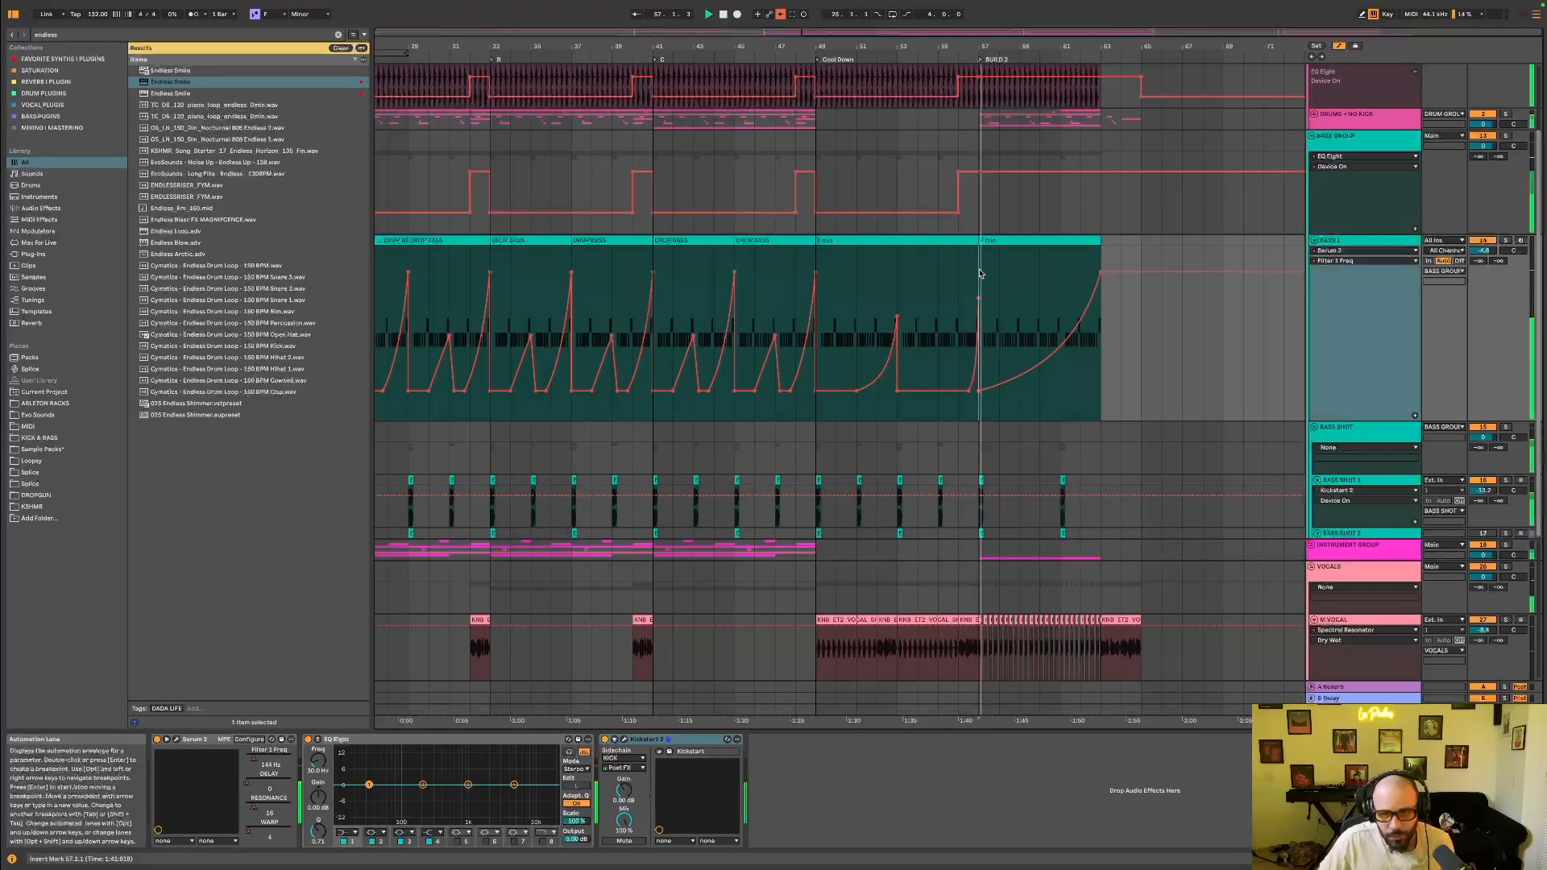
Reshape BASS 1's Filter 1 Freq automation in BUILD 2 into three rising ramps with progressively higher peaks at bars 59, 61 and 63.
left_click_drag(1021, 374, 1060, 381)
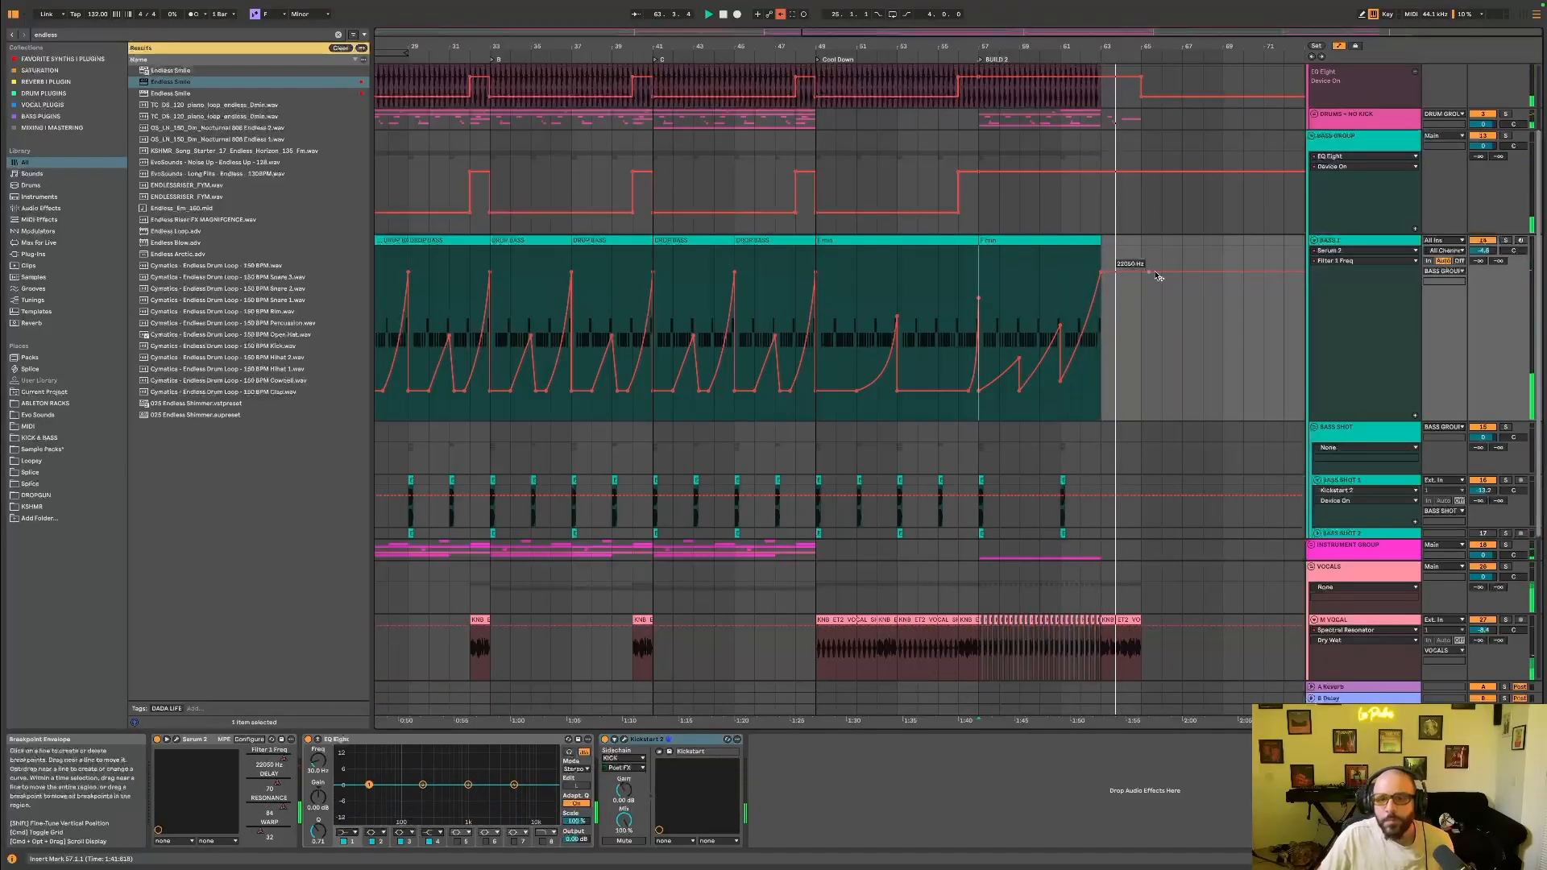
key("a")
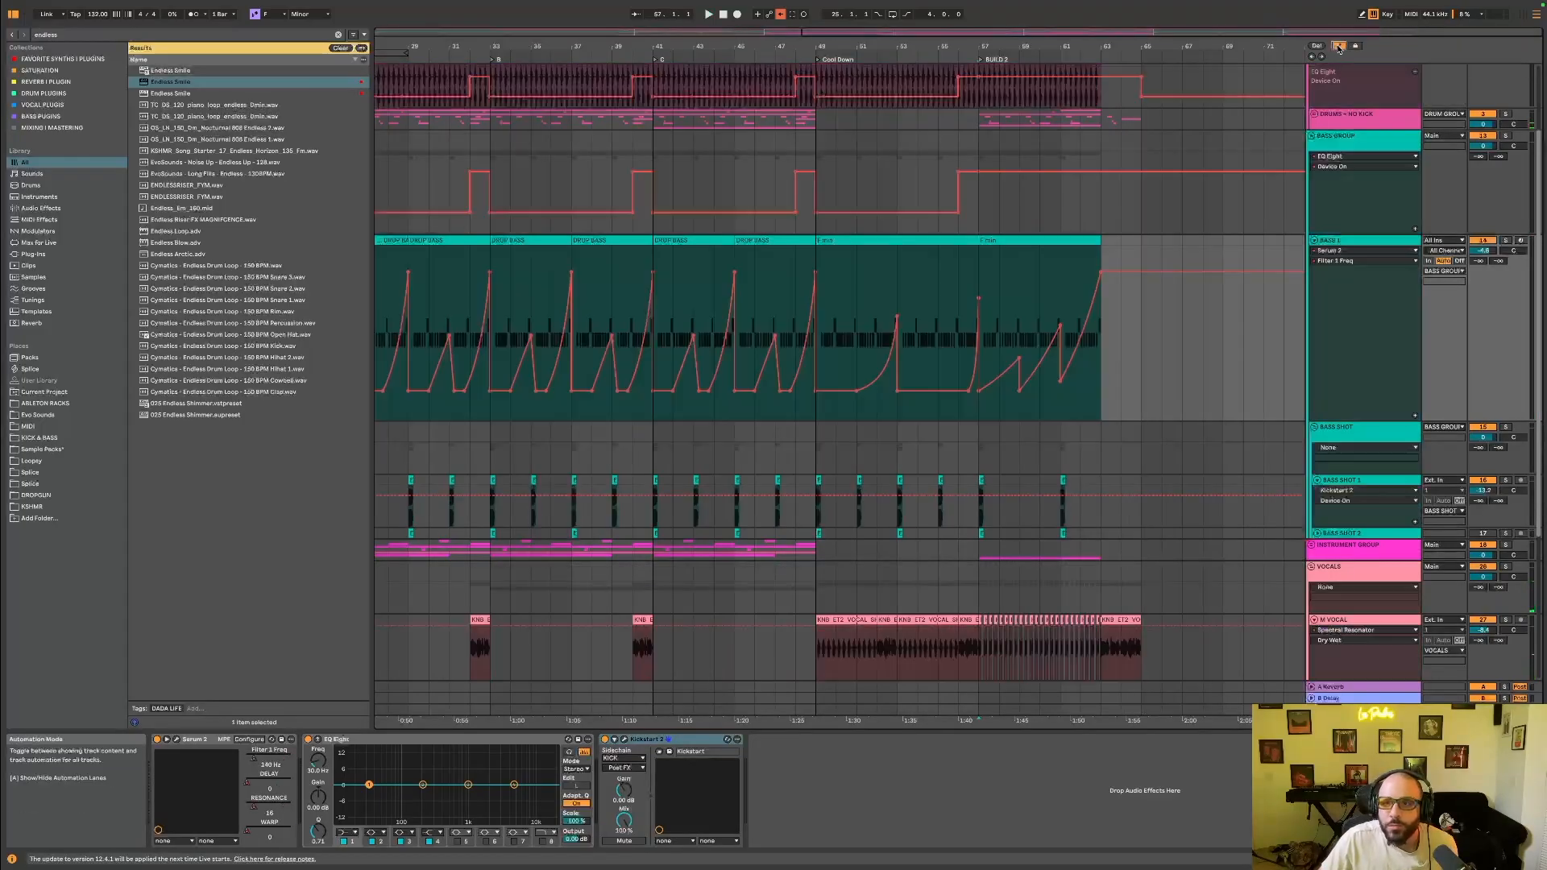
key("a")
mouse_move(1060, 327)
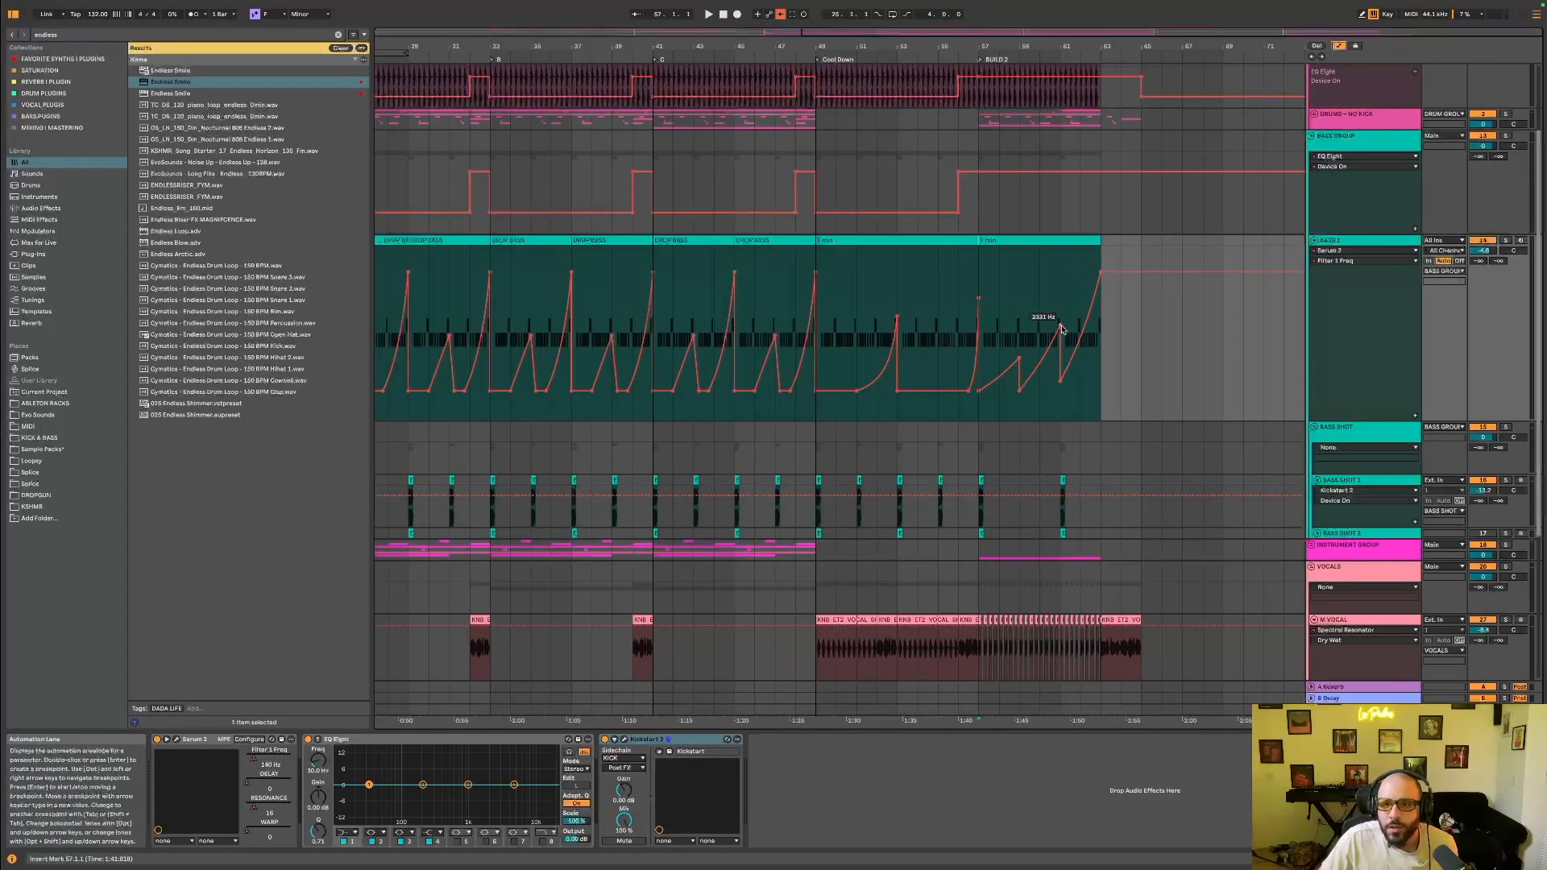
mouse_move(1106, 268)
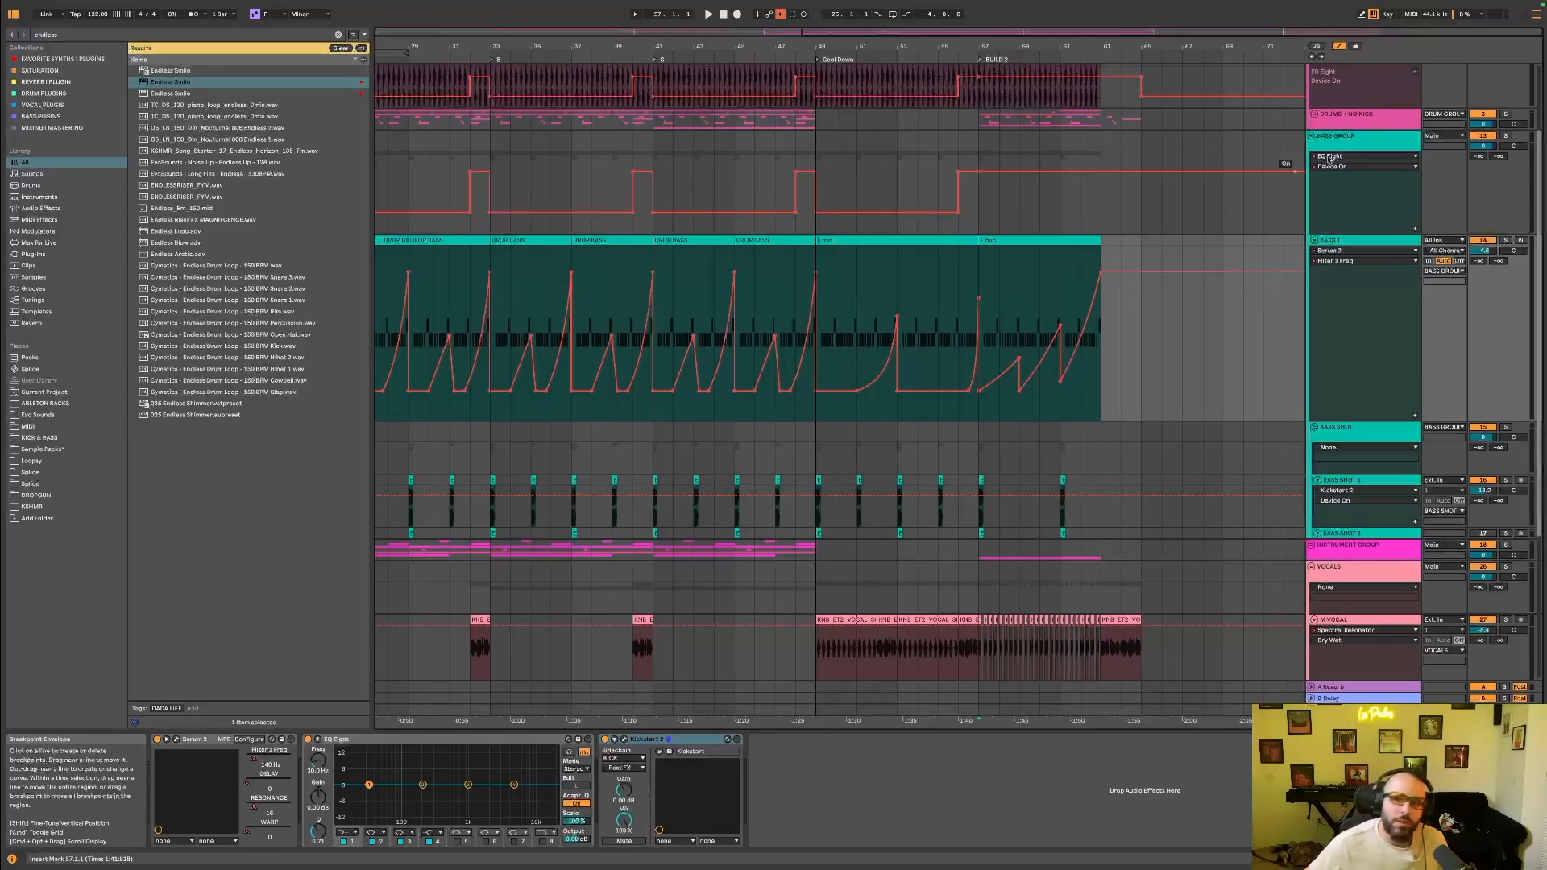
Hide the automation lanes and review the whole arrangement, comparing the tracks in DROP, Cool Down and BUILD 2.
left_click(1339, 46)
left_click_drag(714, 33, 933, 20)
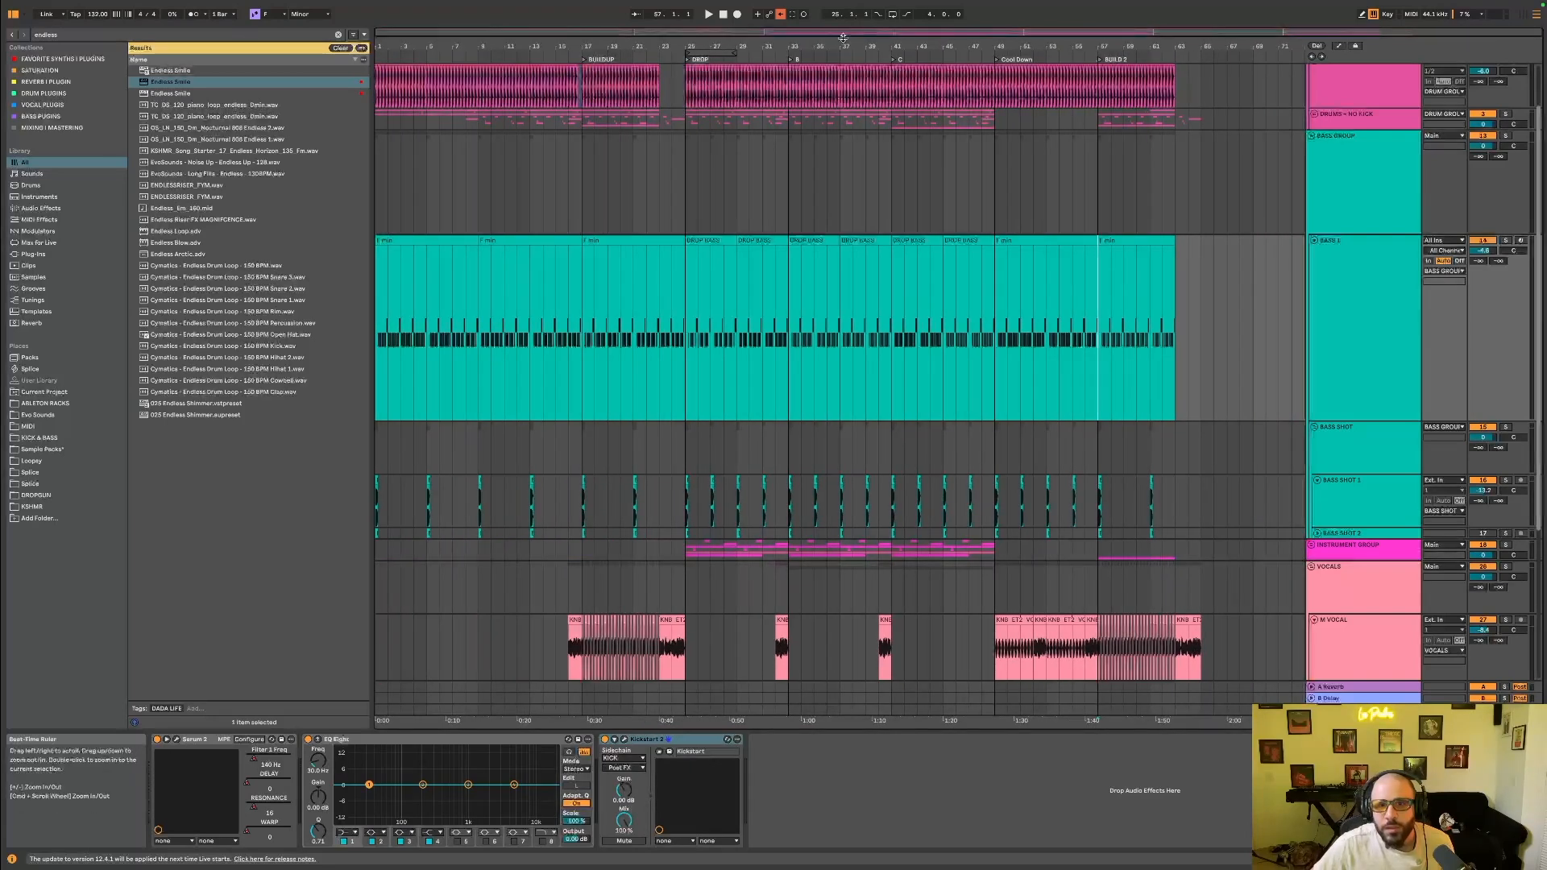
scroll(767, 80, "up", 2)
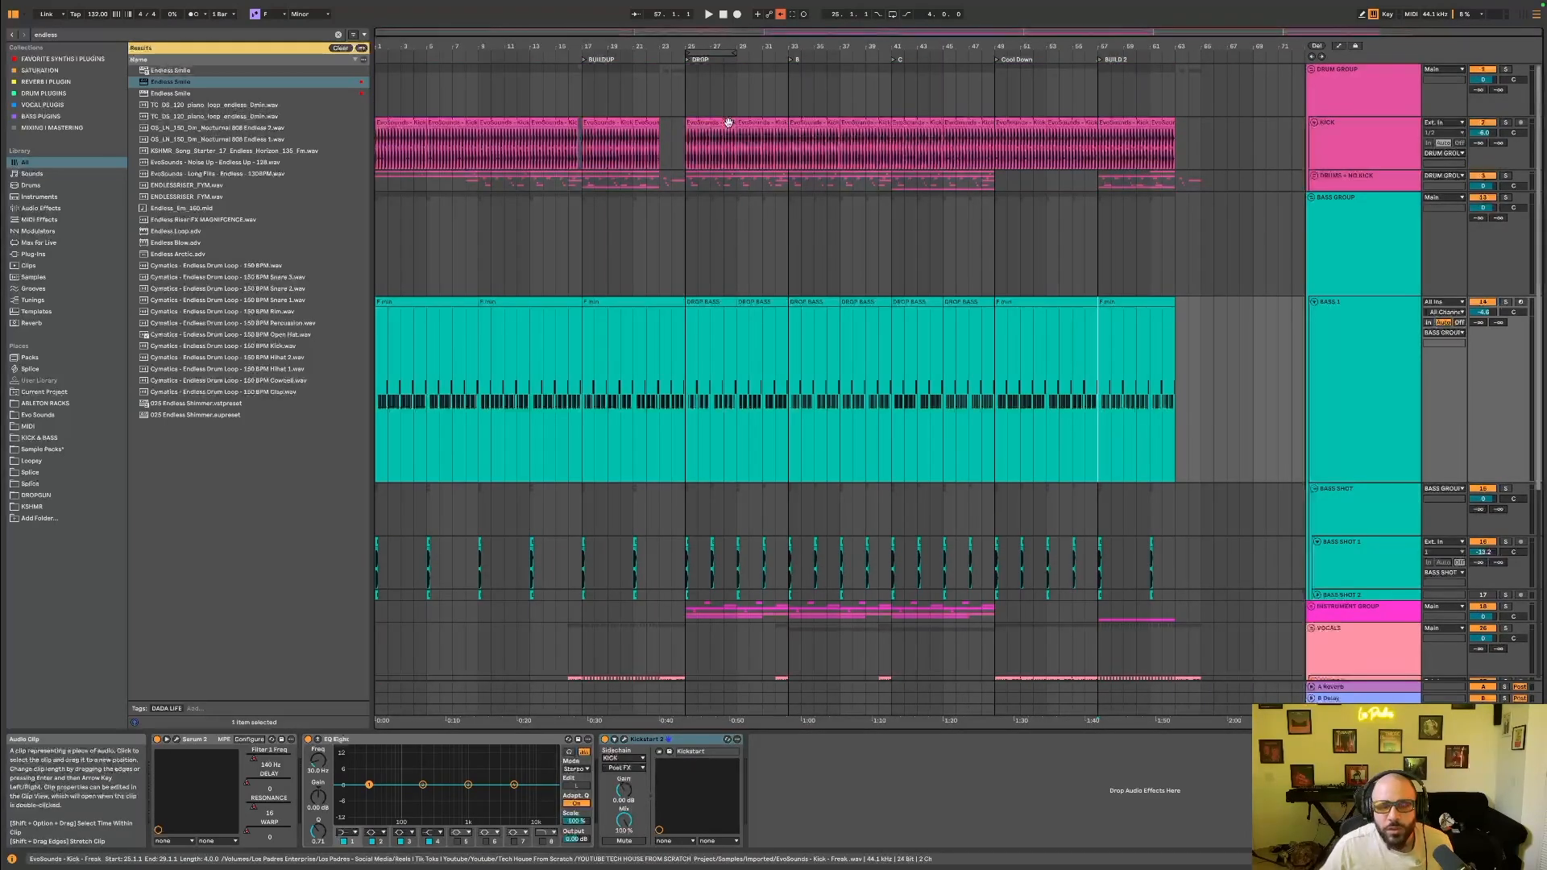
left_click(706, 122)
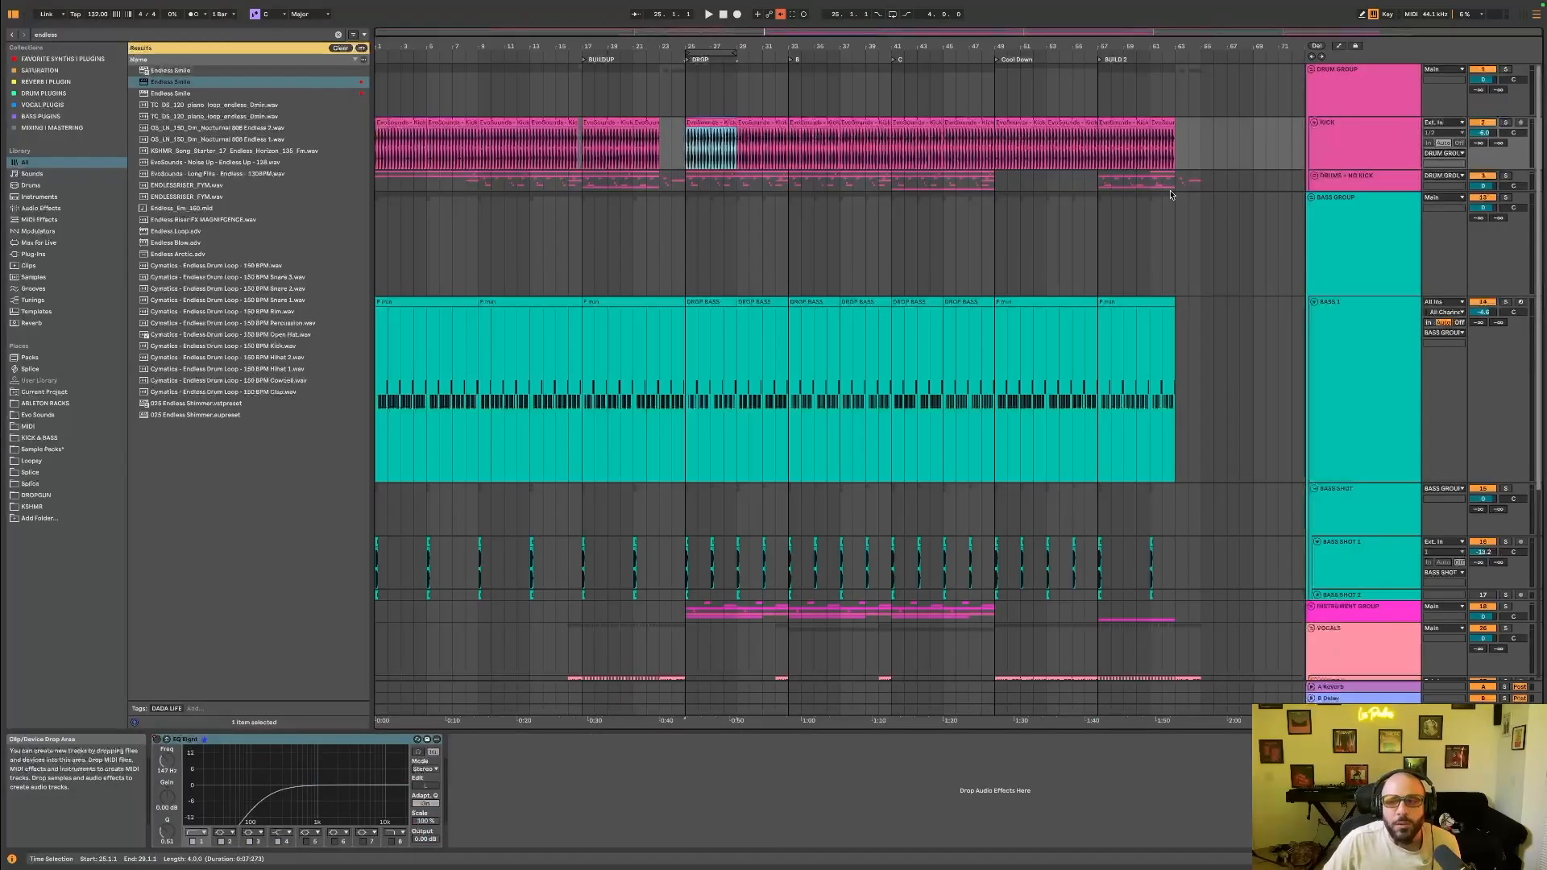
scroll(1088, 169, "down", 3)
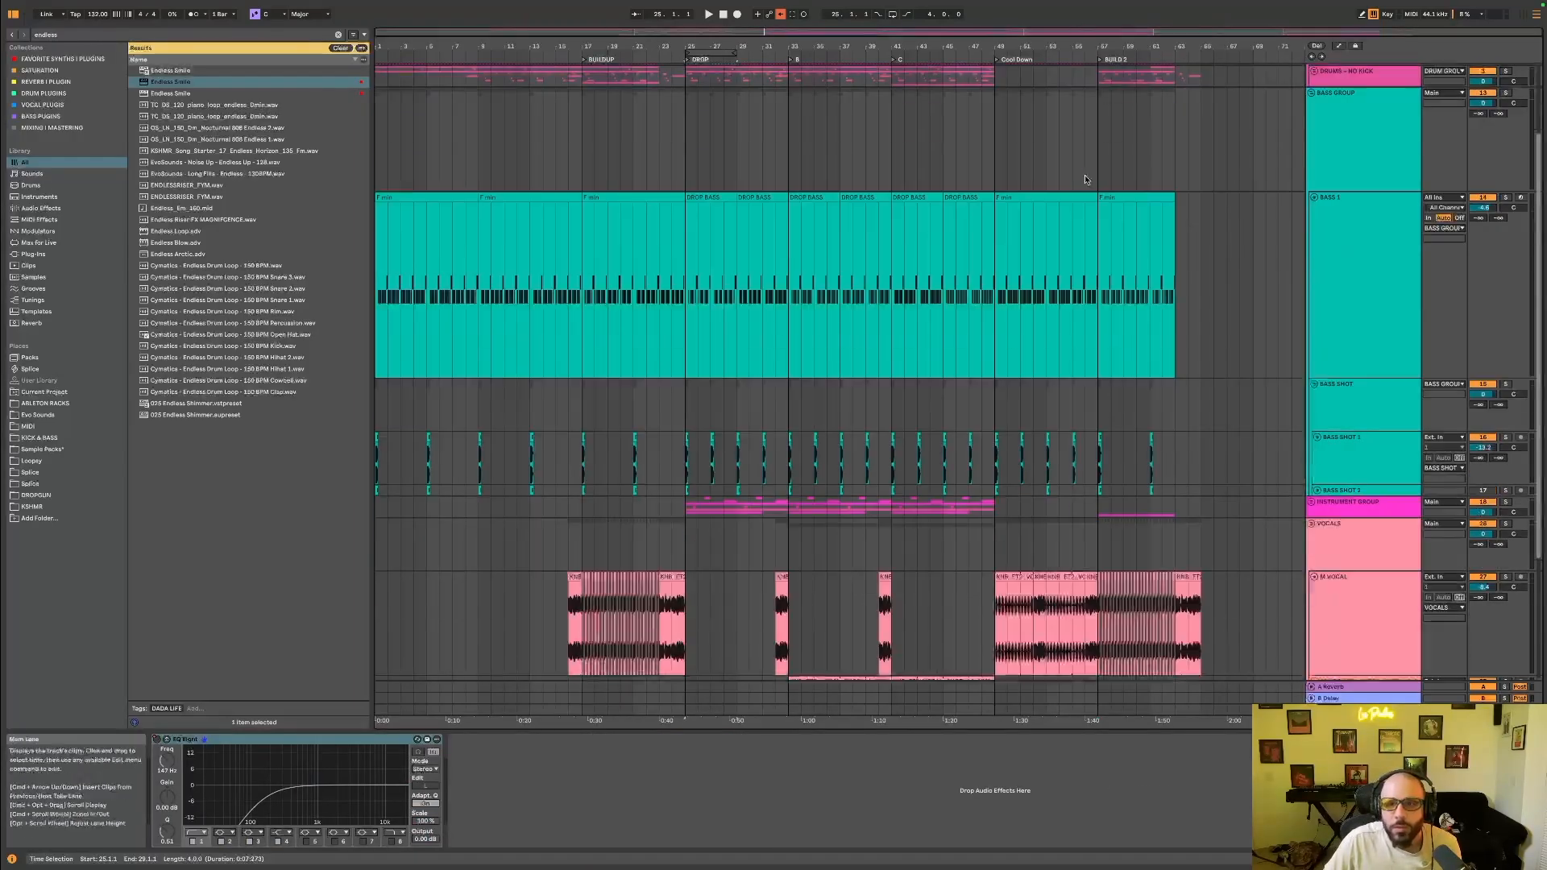
scroll(1008, 210, "up", 3)
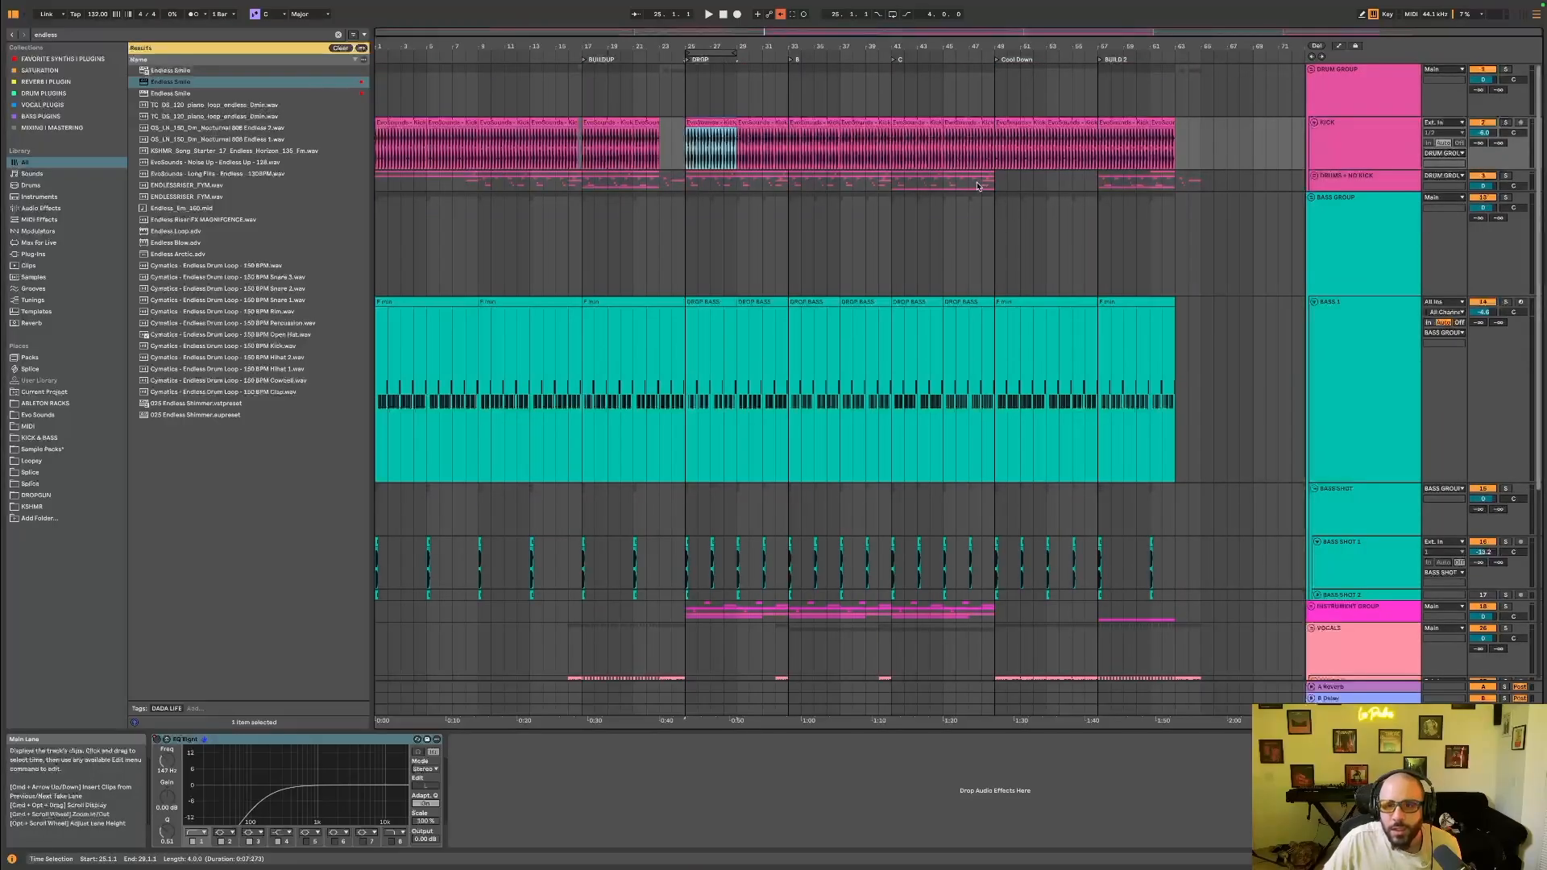
left_click(993, 184)
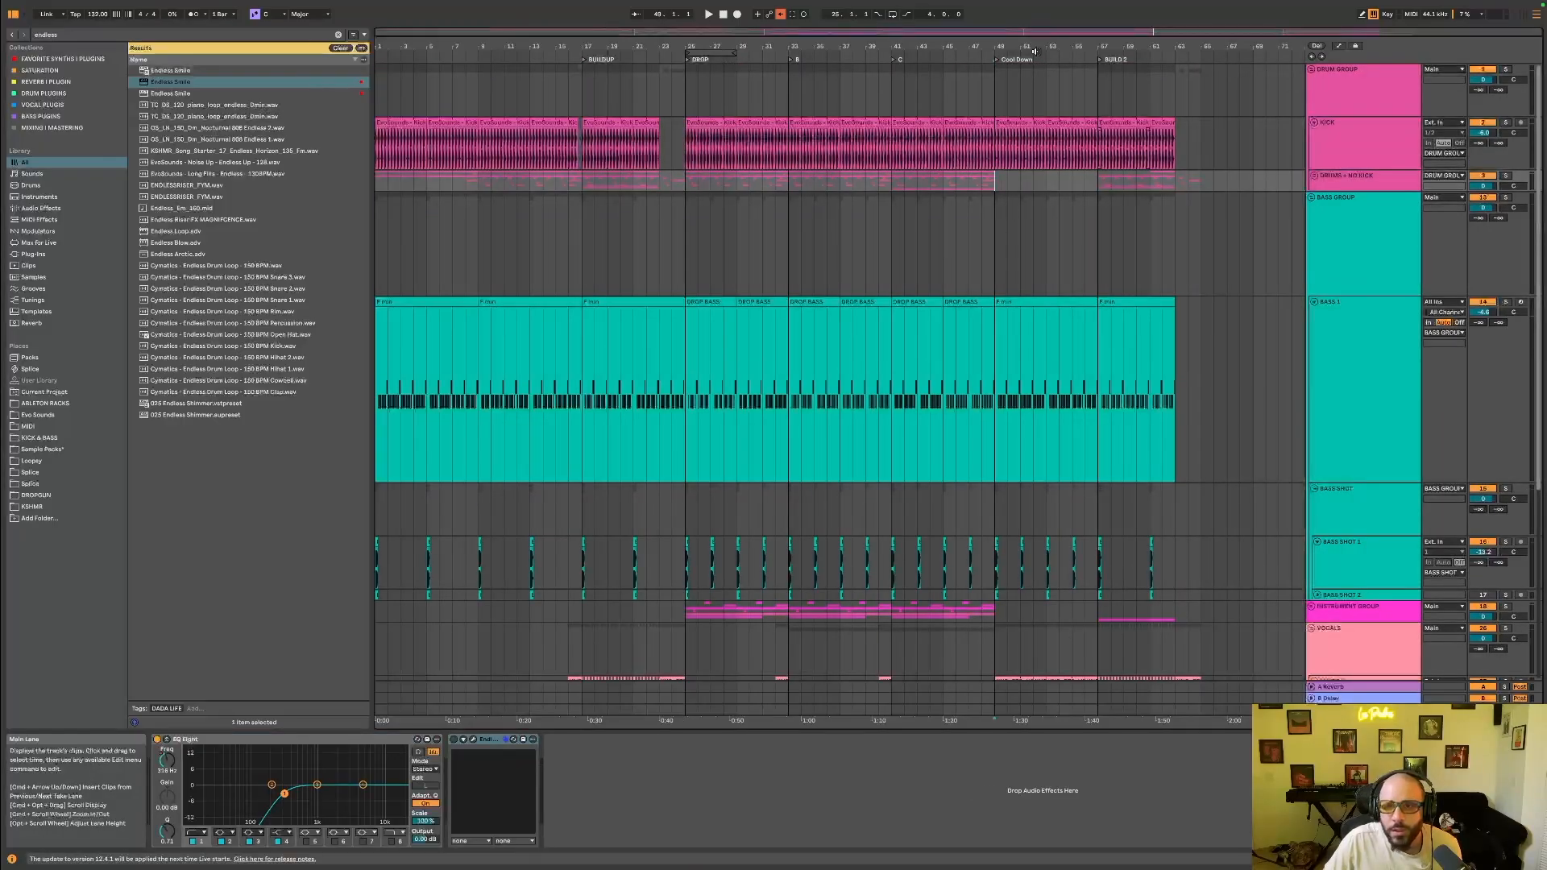
scroll(1212, 305, "down", 8)
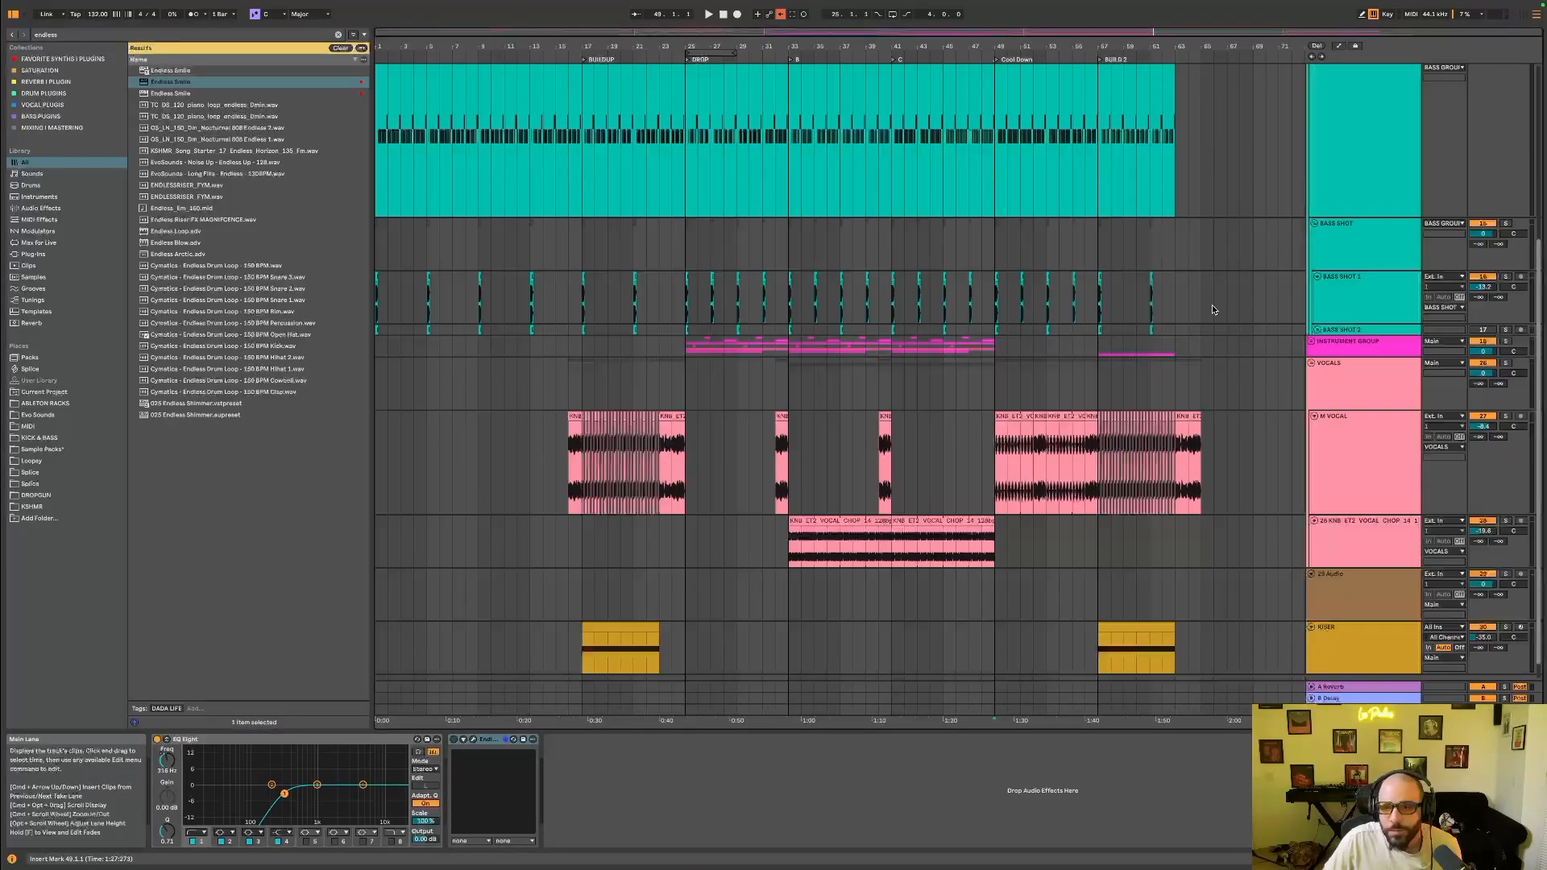
Expand INSTRUMENT GROUP and open the Serum 2 synth on the 2nd half lead track to inspect its BUILD 2 sound.
left_click(1318, 342)
scroll(1354, 451, "down", 8)
left_click(1361, 509)
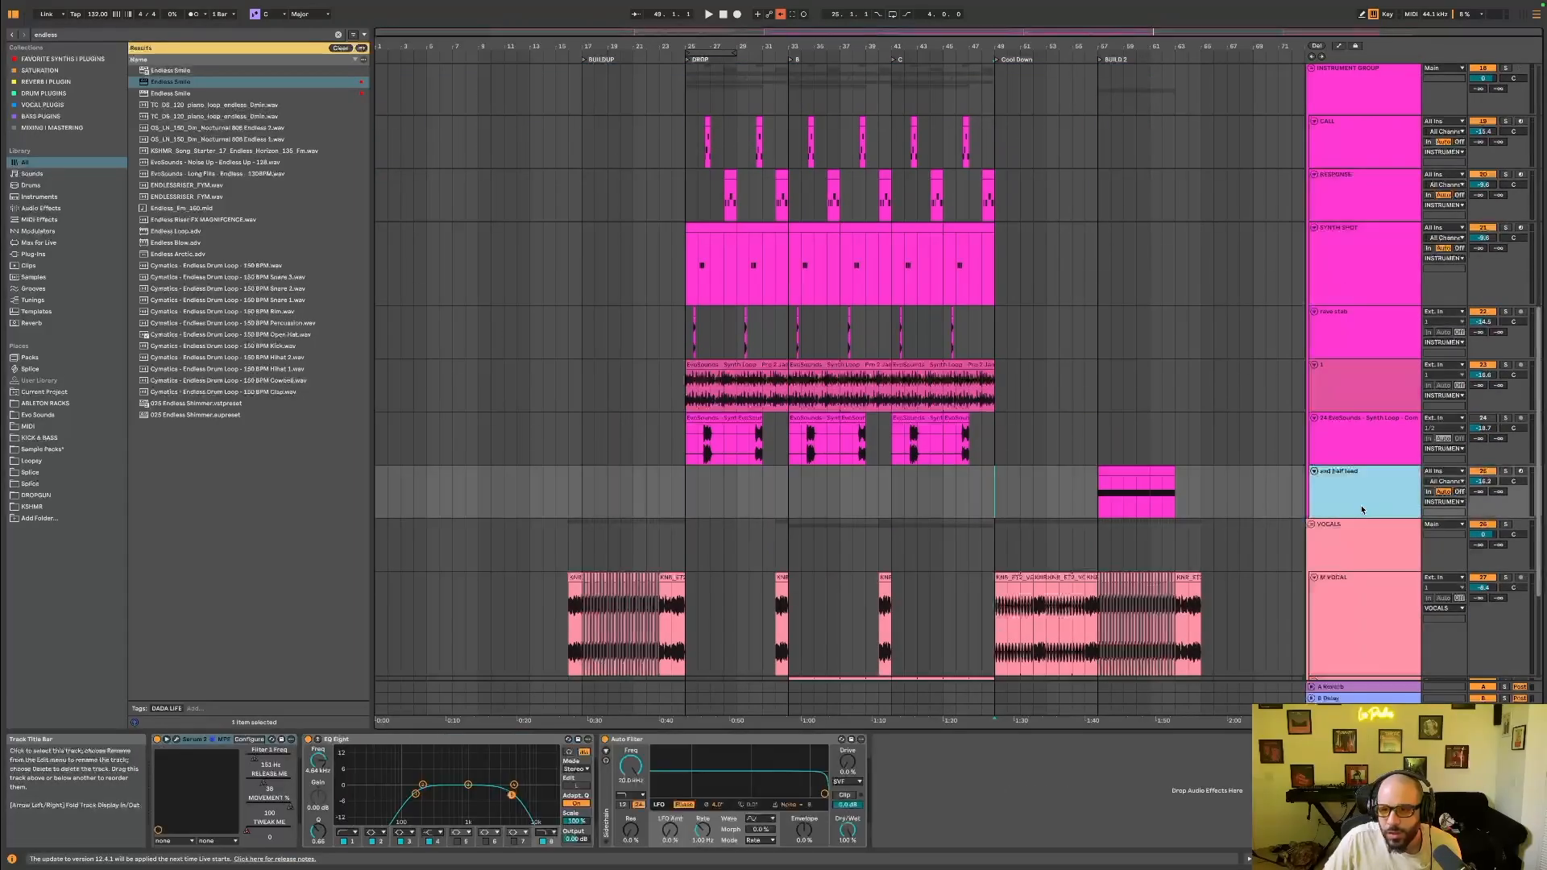
left_click(1098, 493)
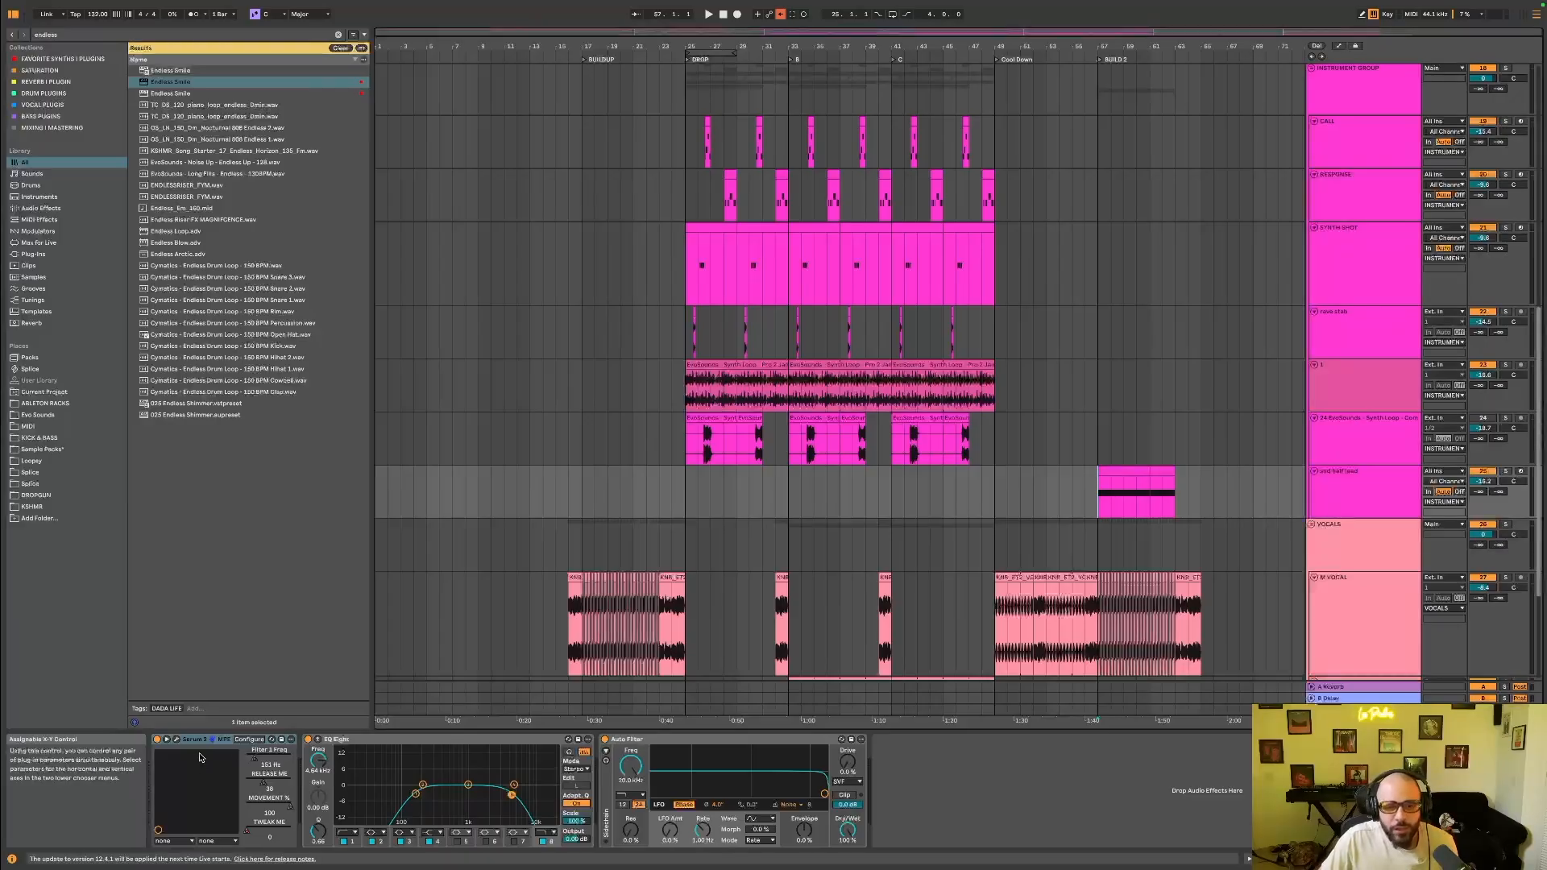
left_click(176, 738)
left_click_drag(1265, 372, 650, 51)
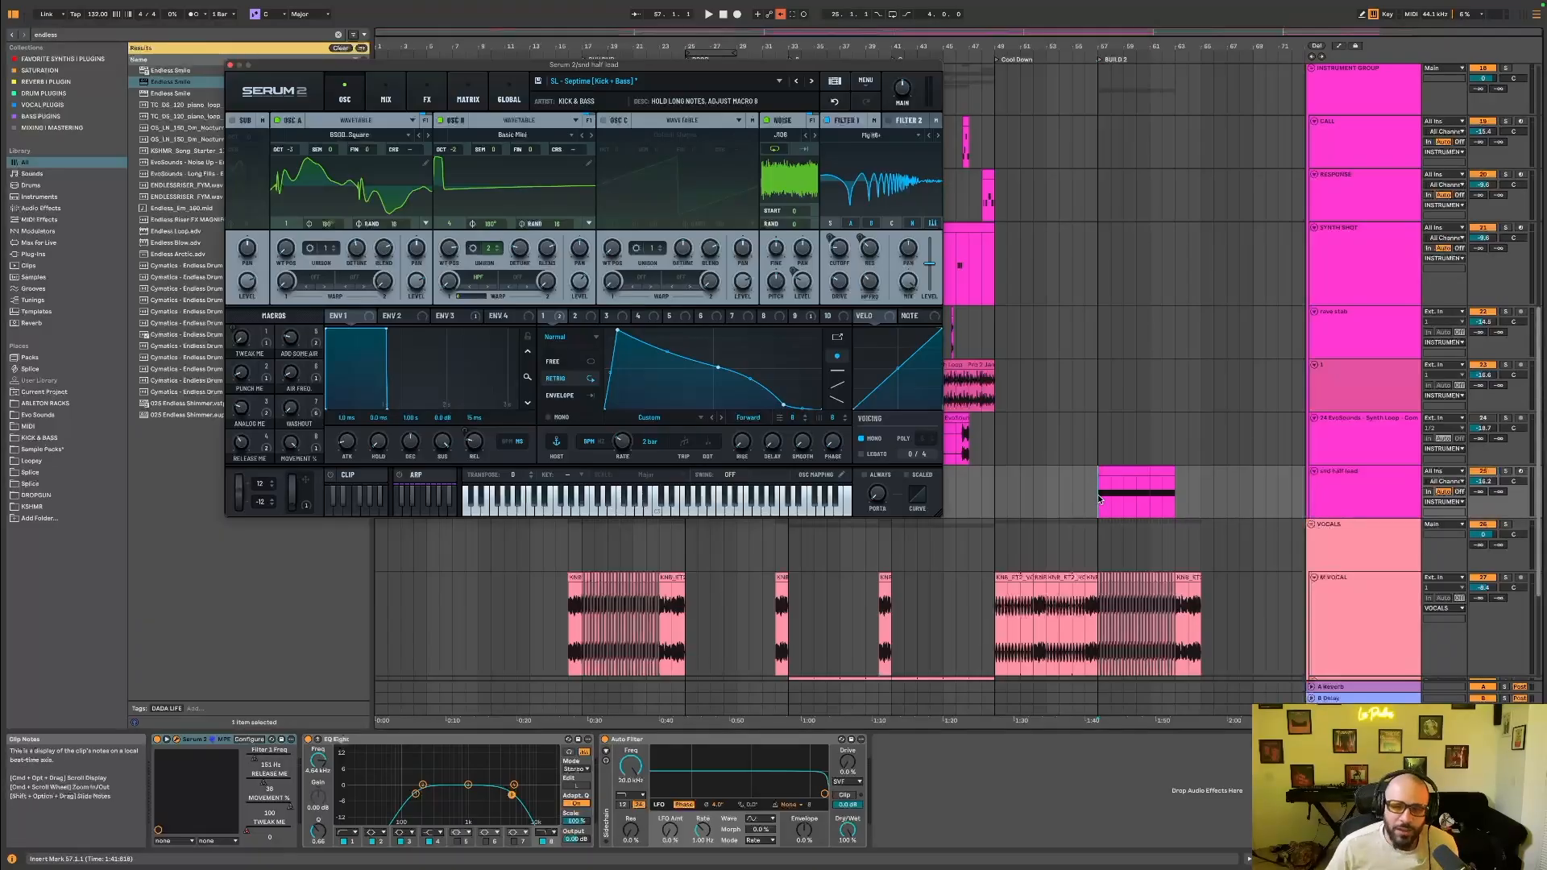
Select the RISER clip in BUILD 2, play it soloed and close the Serum 2 window.
scroll(1097, 495, "down", 5)
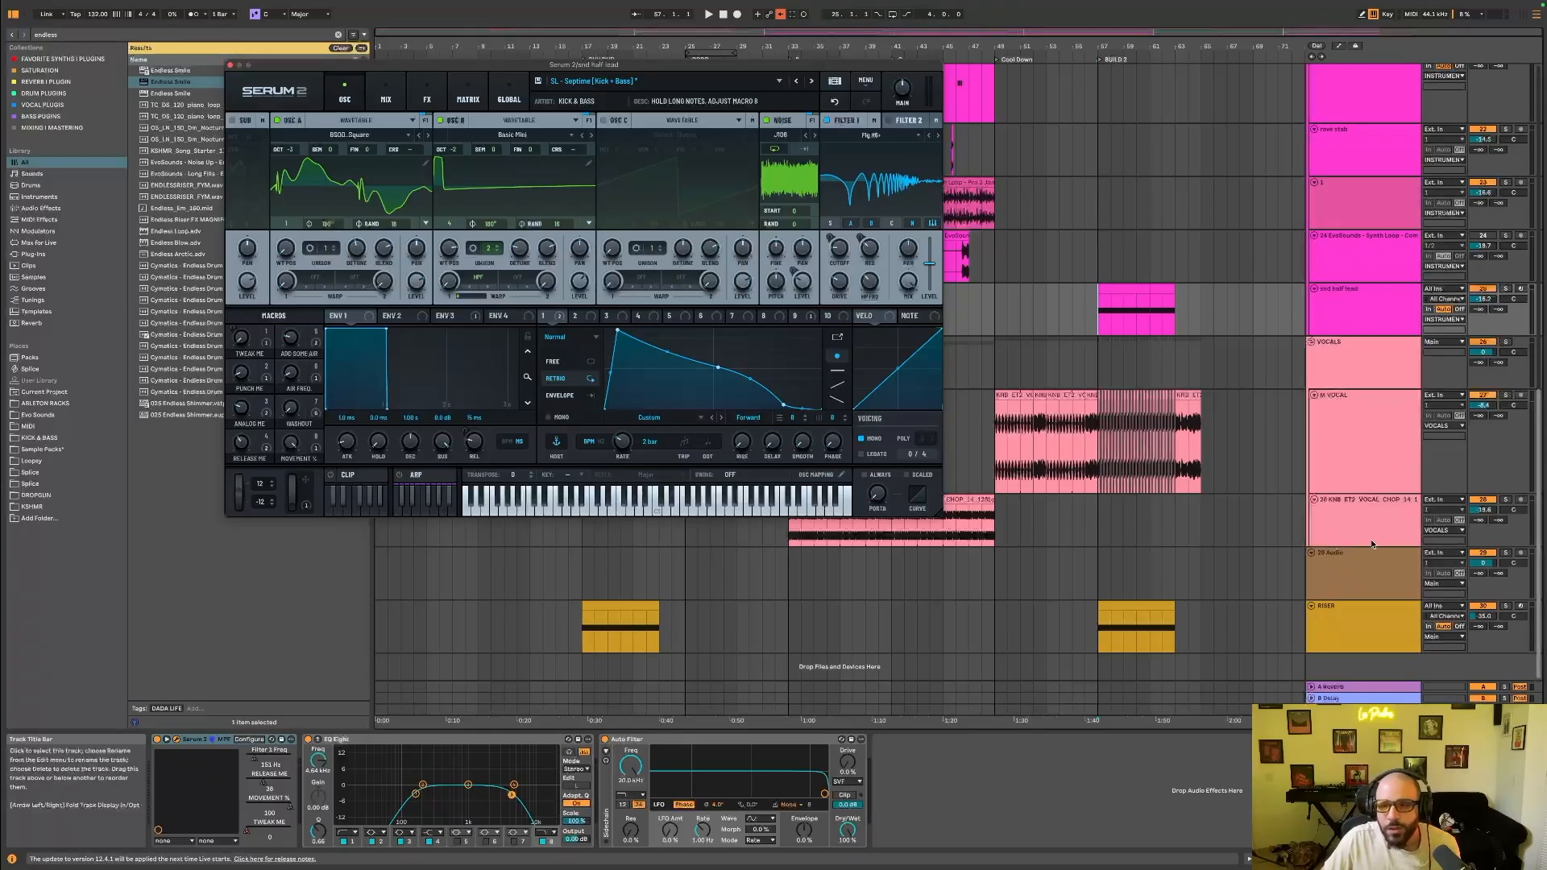
left_click(1370, 619)
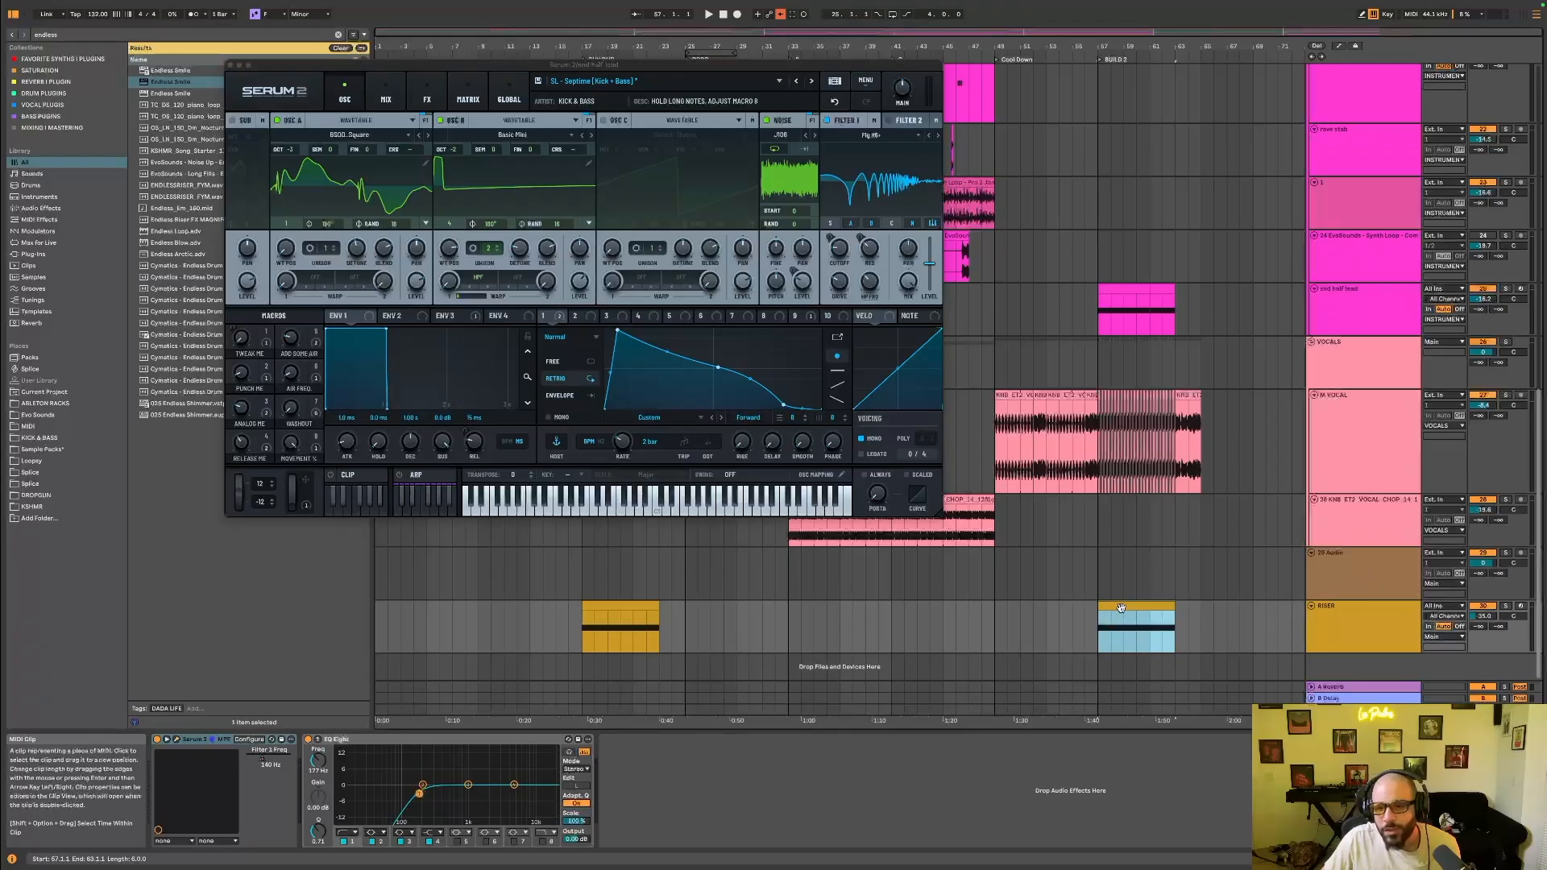
key("space")
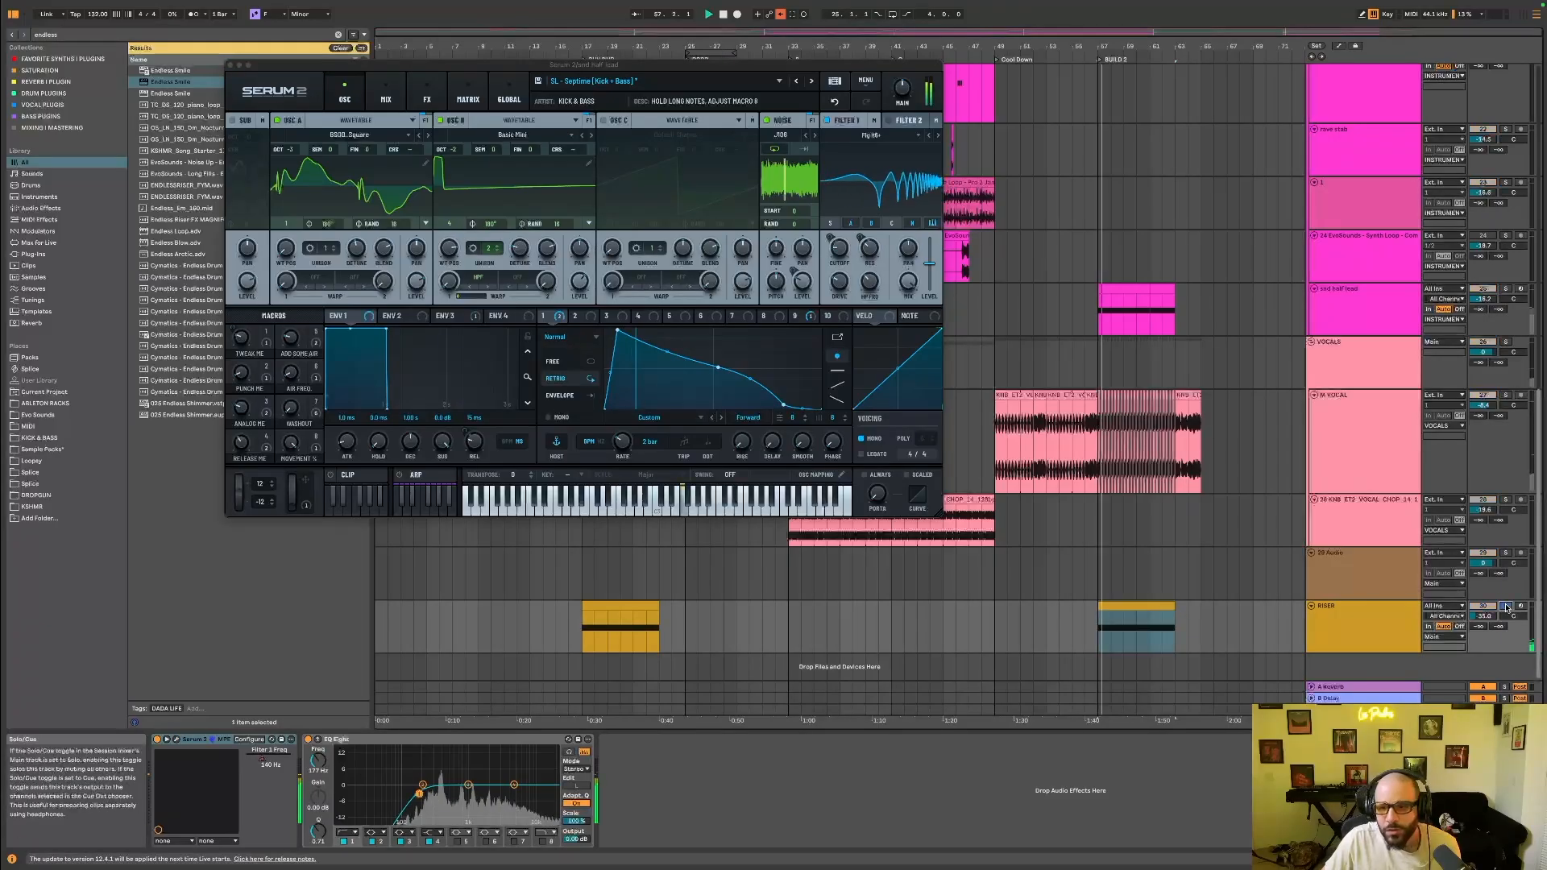
left_click(229, 65)
Search the browser for "white up" to find a white noise uplifter.
left_click(211, 36)
type("whi")
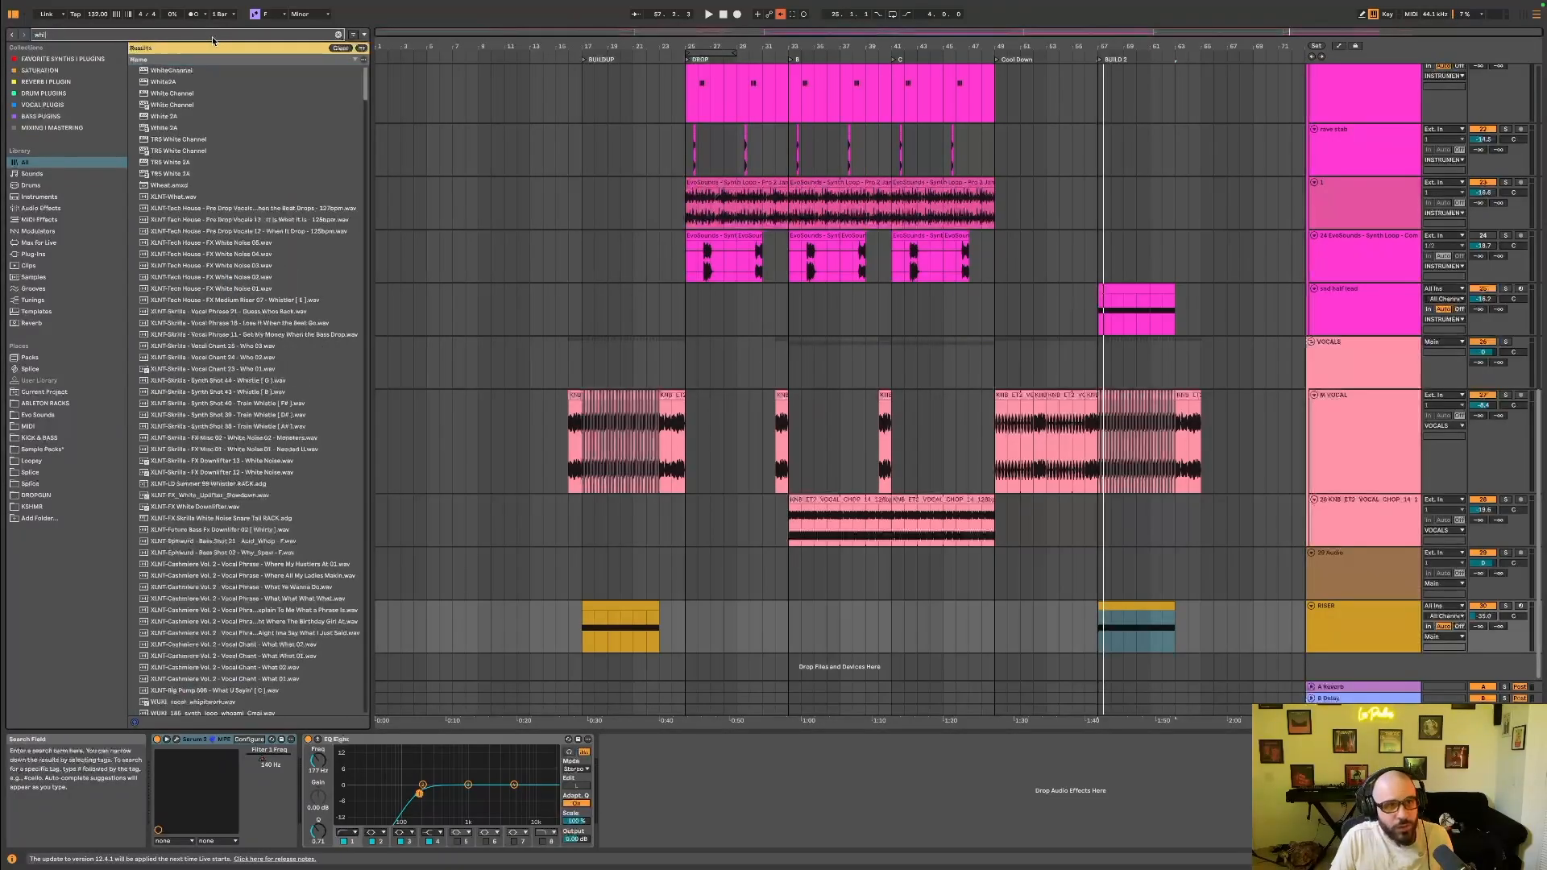
key("BackSpace")
key("BackSpace")
key("BackSpace")
key("BackSpace")
type("white")
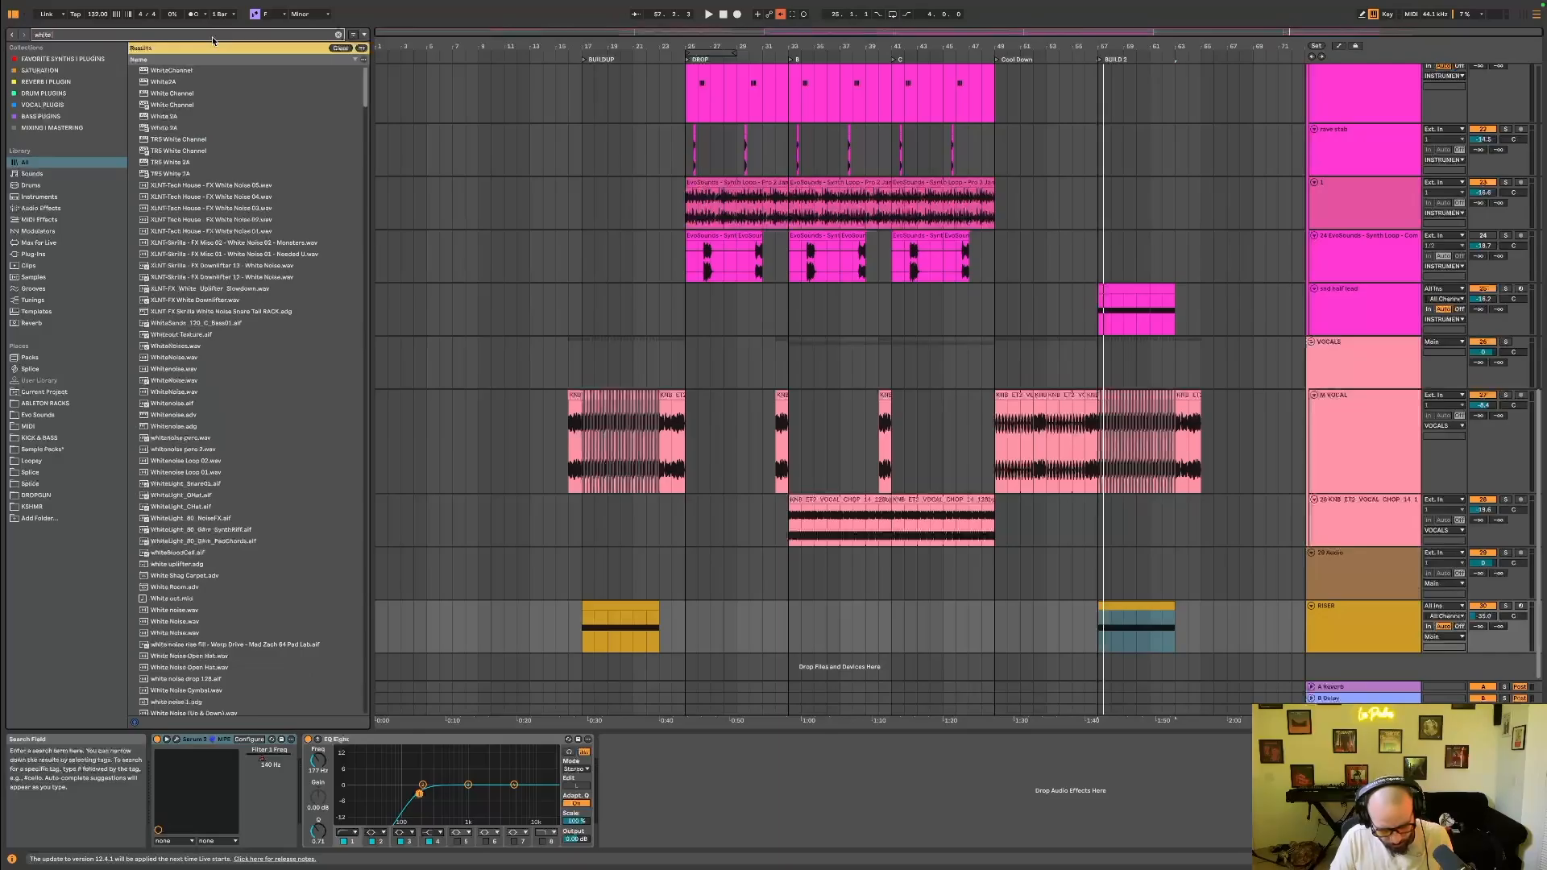
type(" up")
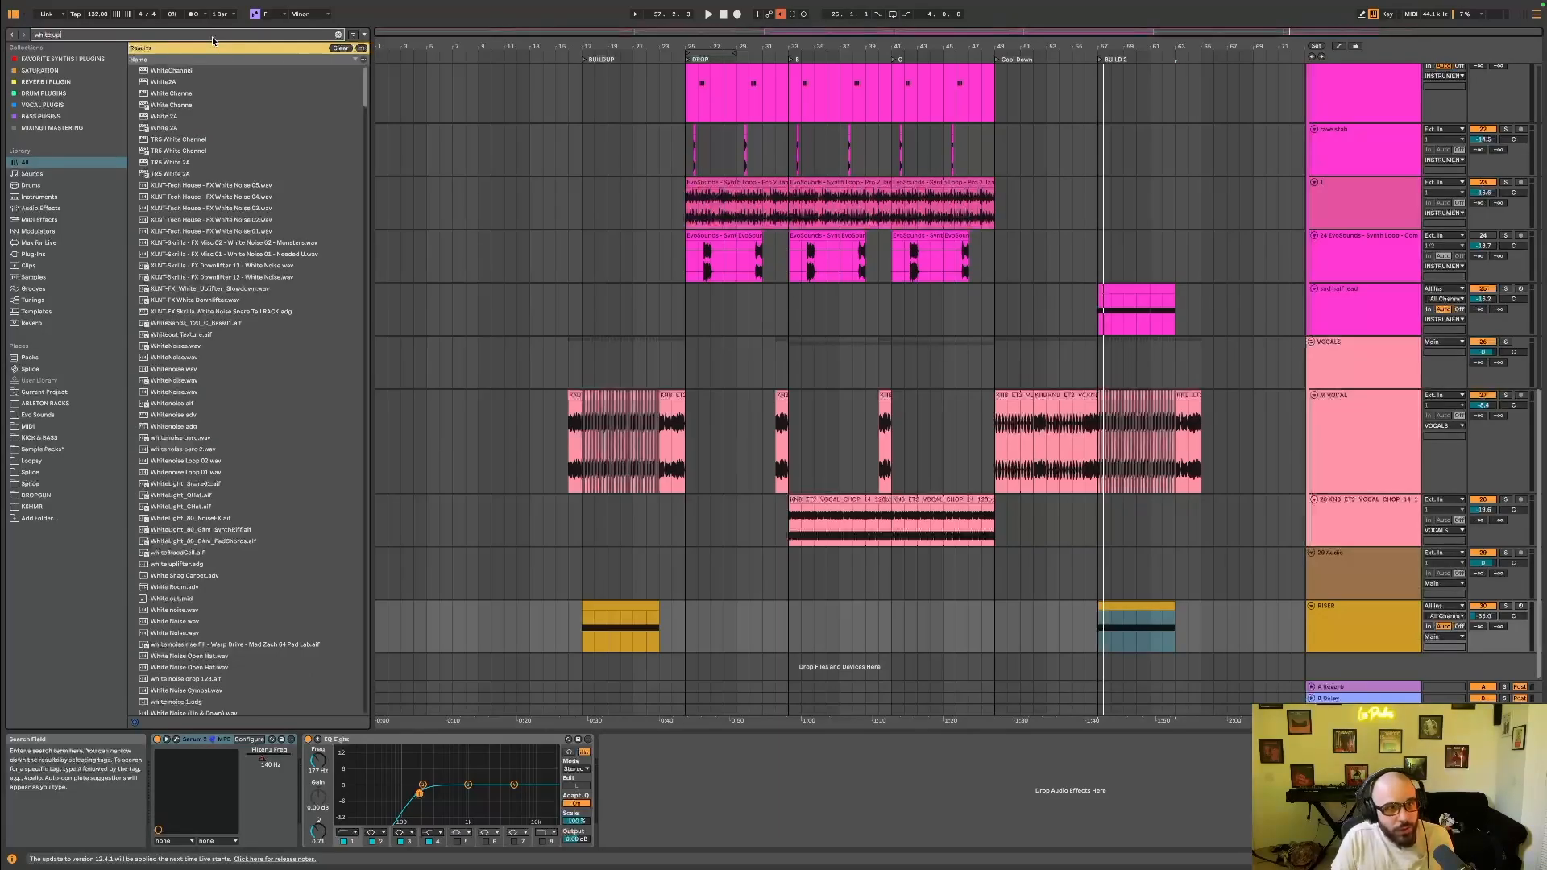
Check the KICK & BASS, Sample Packs and Evo Sounds folders for matching white noise uplifters, expanding Tech House.
left_click(46, 440)
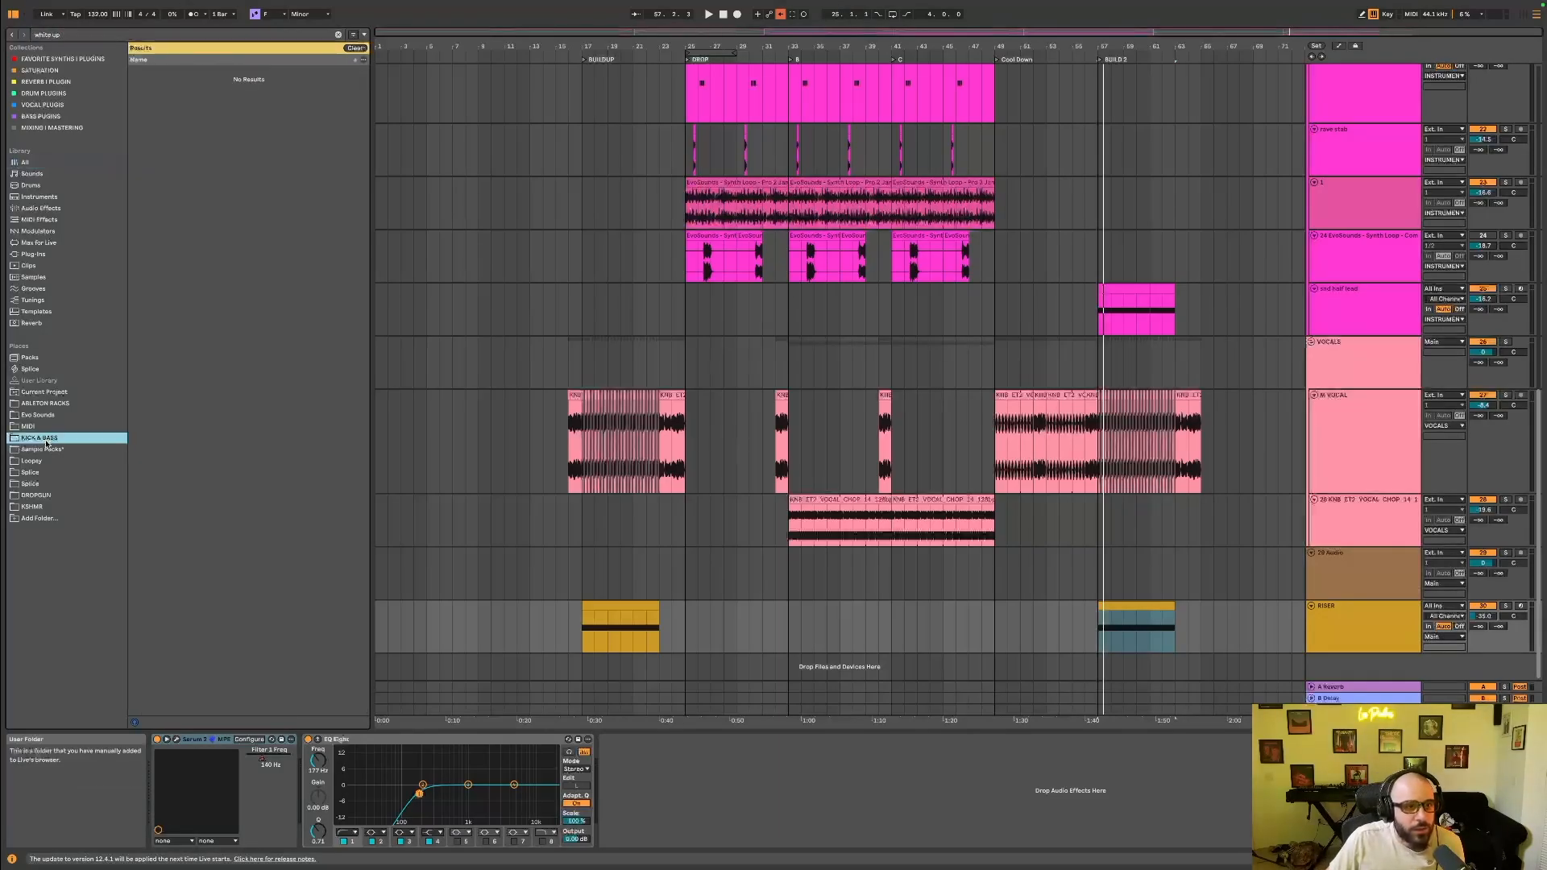
left_click(50, 450)
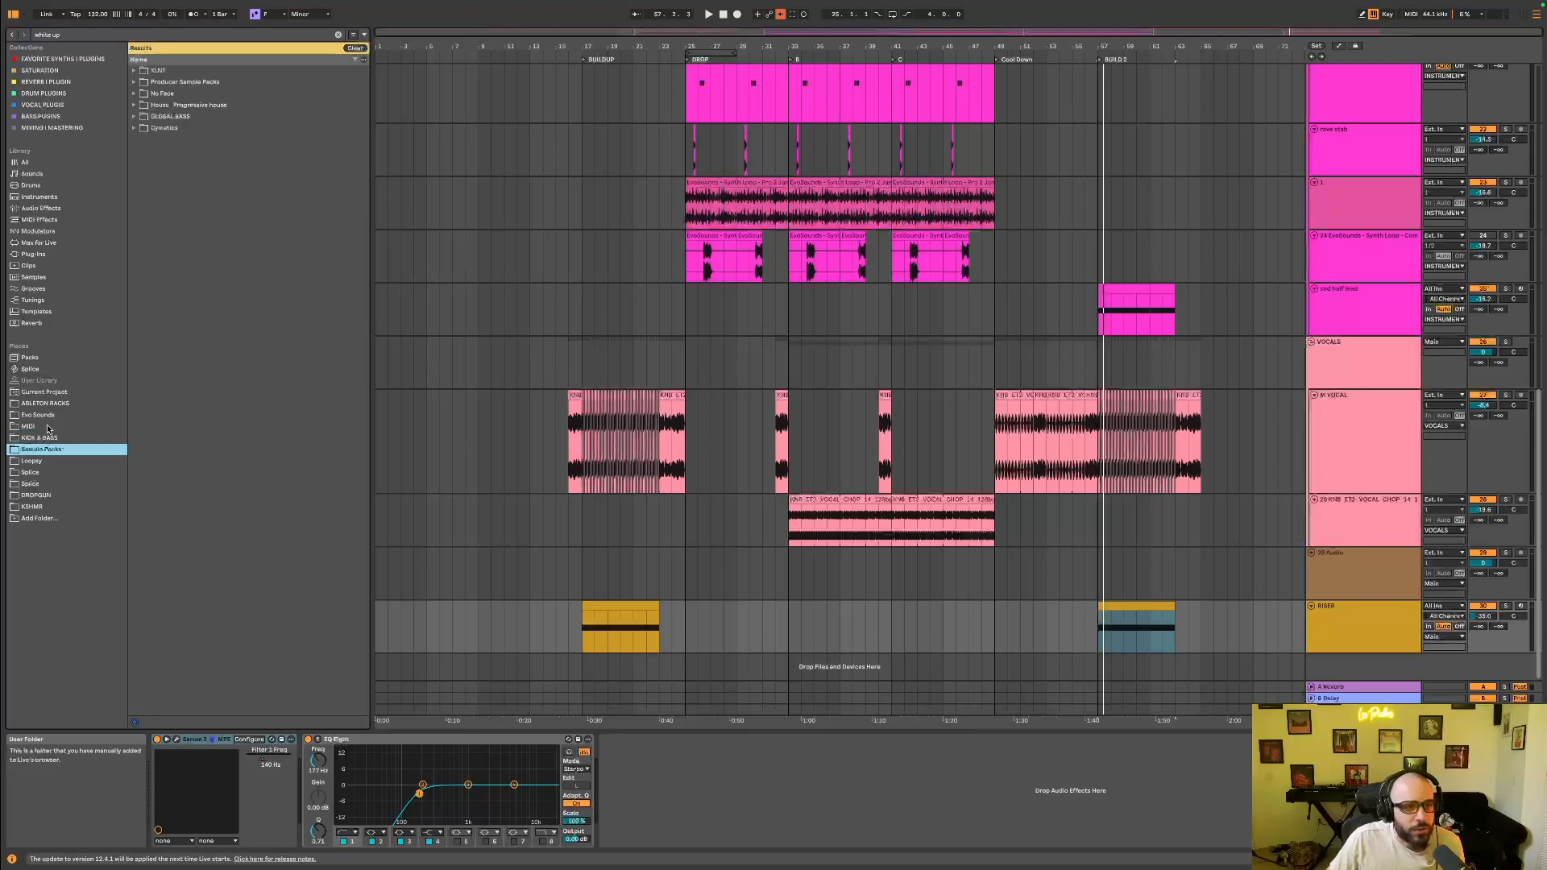
left_click(37, 415)
left_click(173, 83)
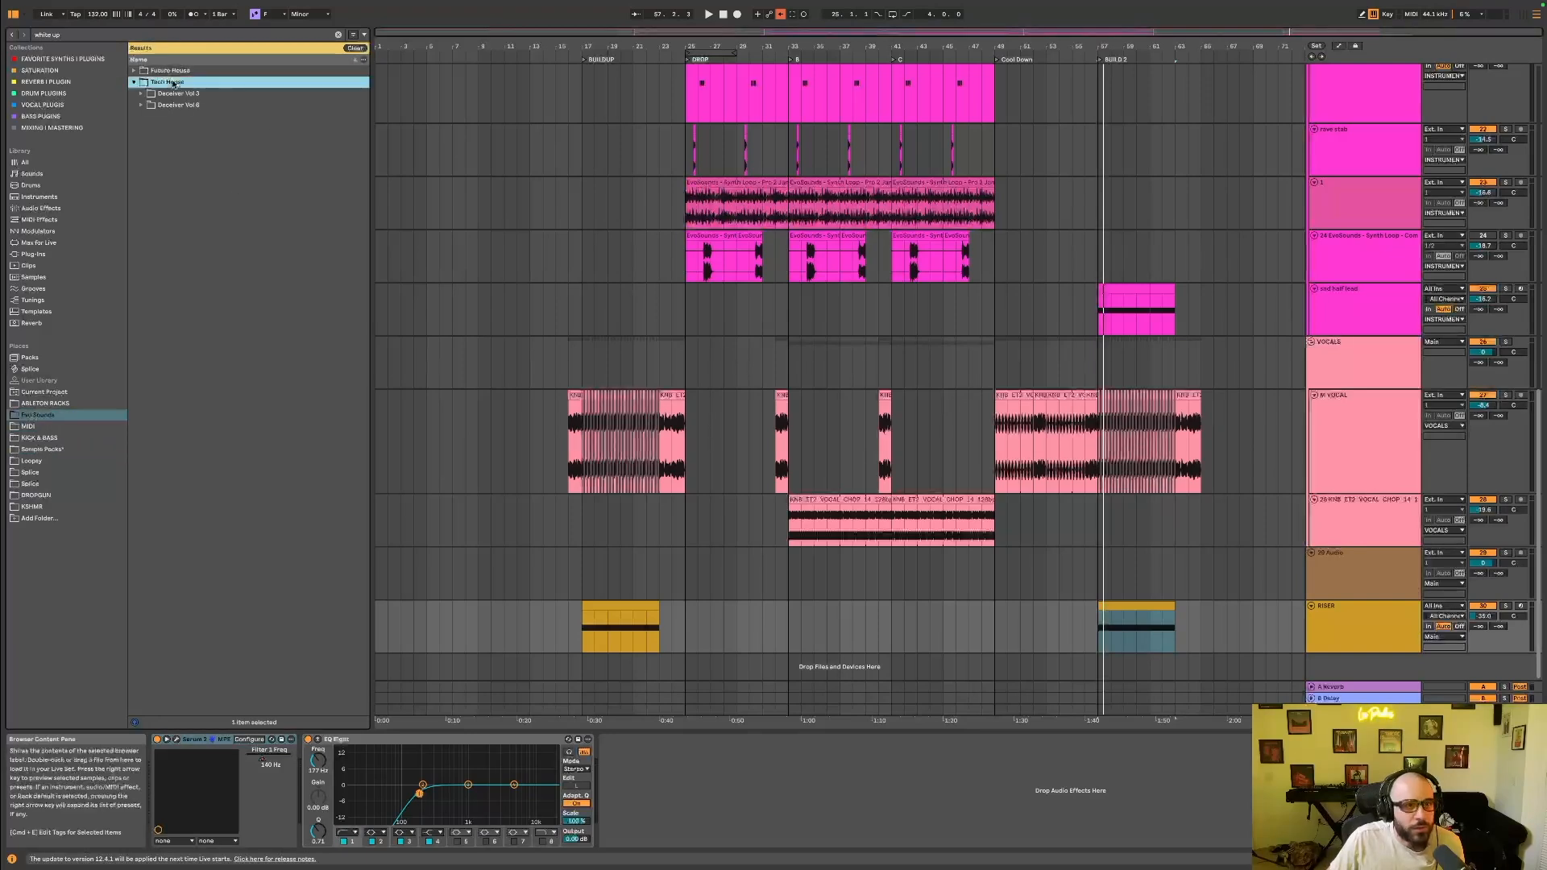
Search Evo Sounds for "up" and audition several samples in the Disco Candy FX Uplifter folder.
left_click_drag(68, 34, 2, 32)
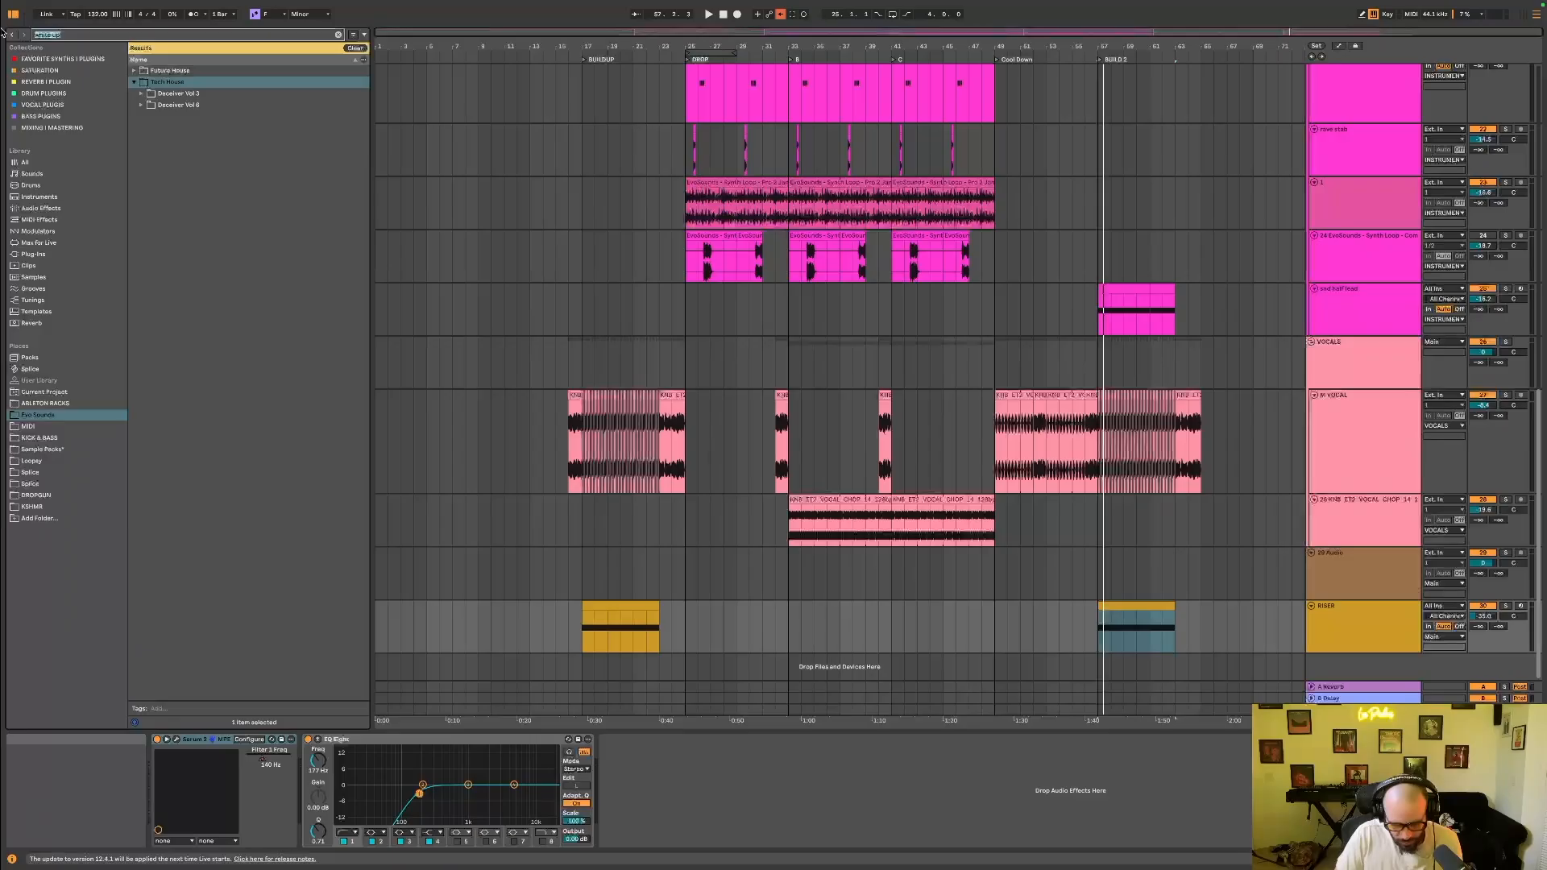
type("up")
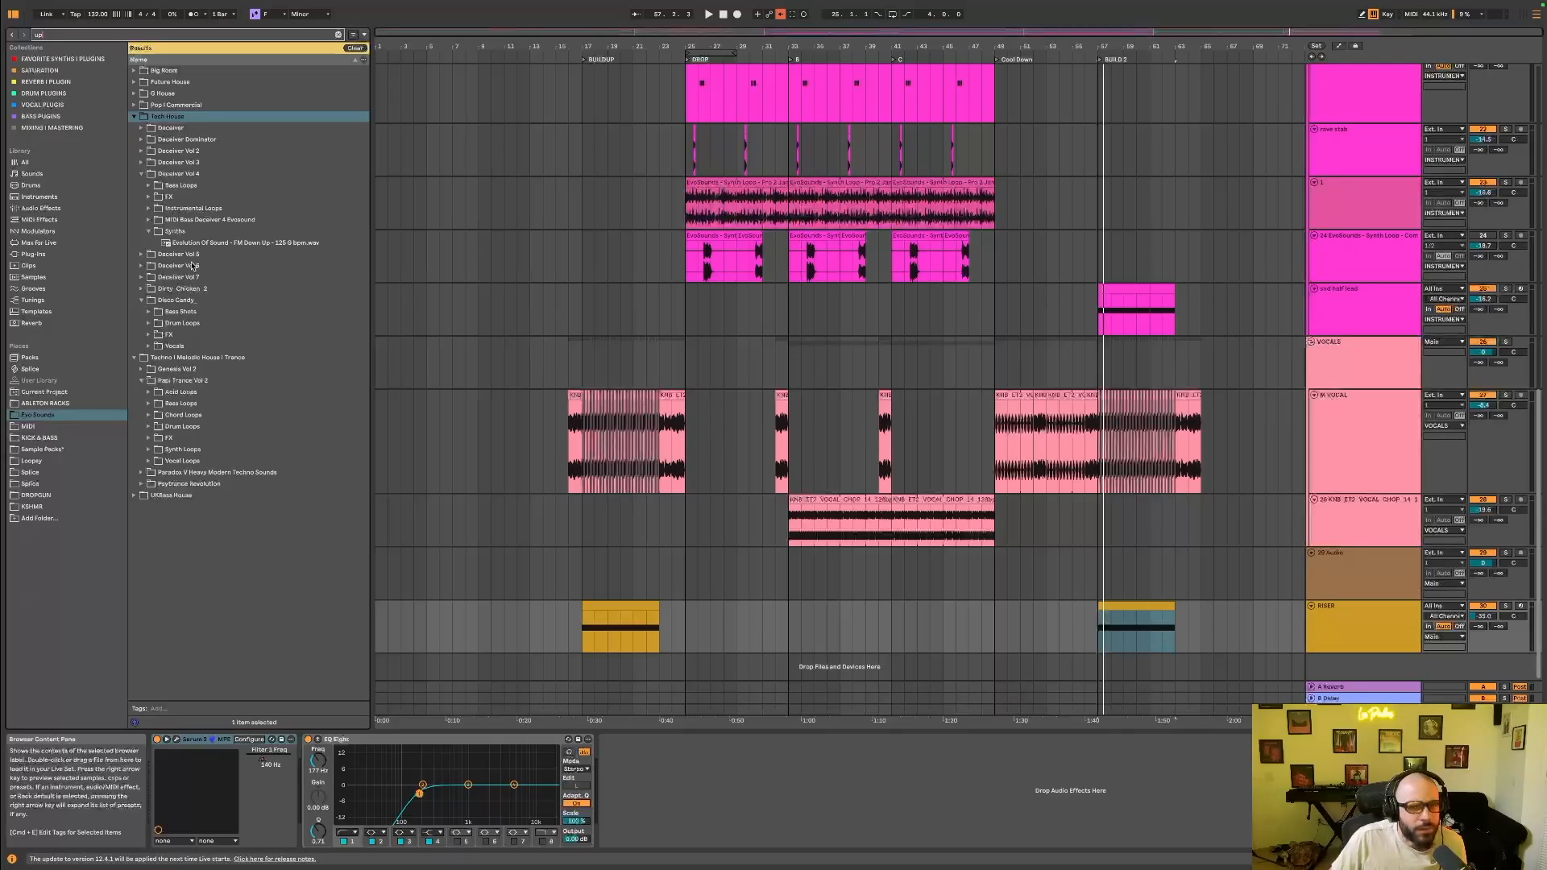
left_click(191, 335)
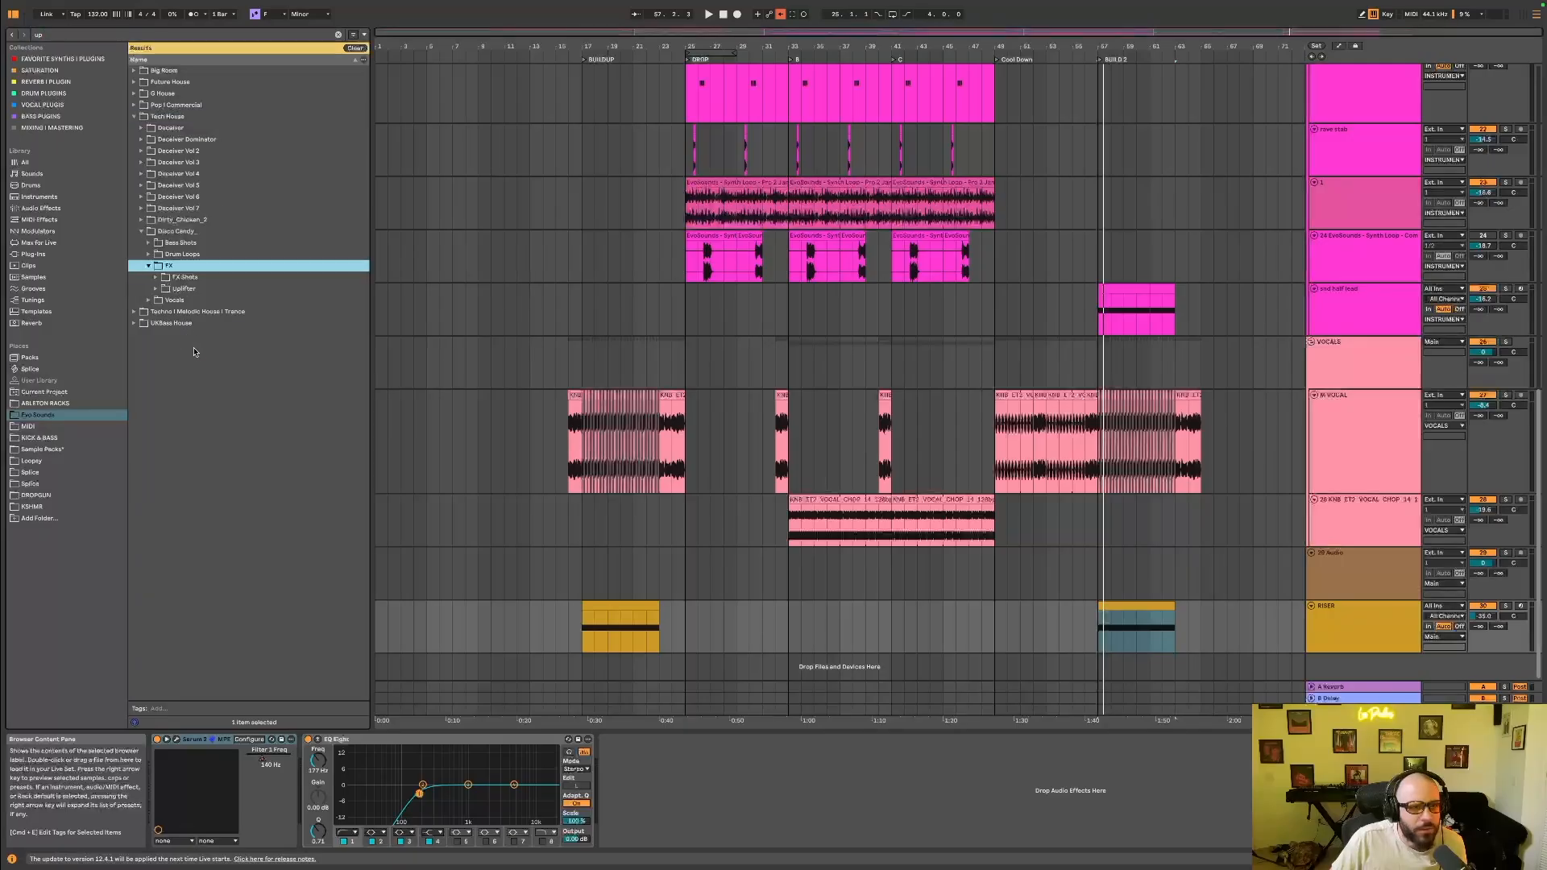
left_click(203, 290)
left_click(205, 302)
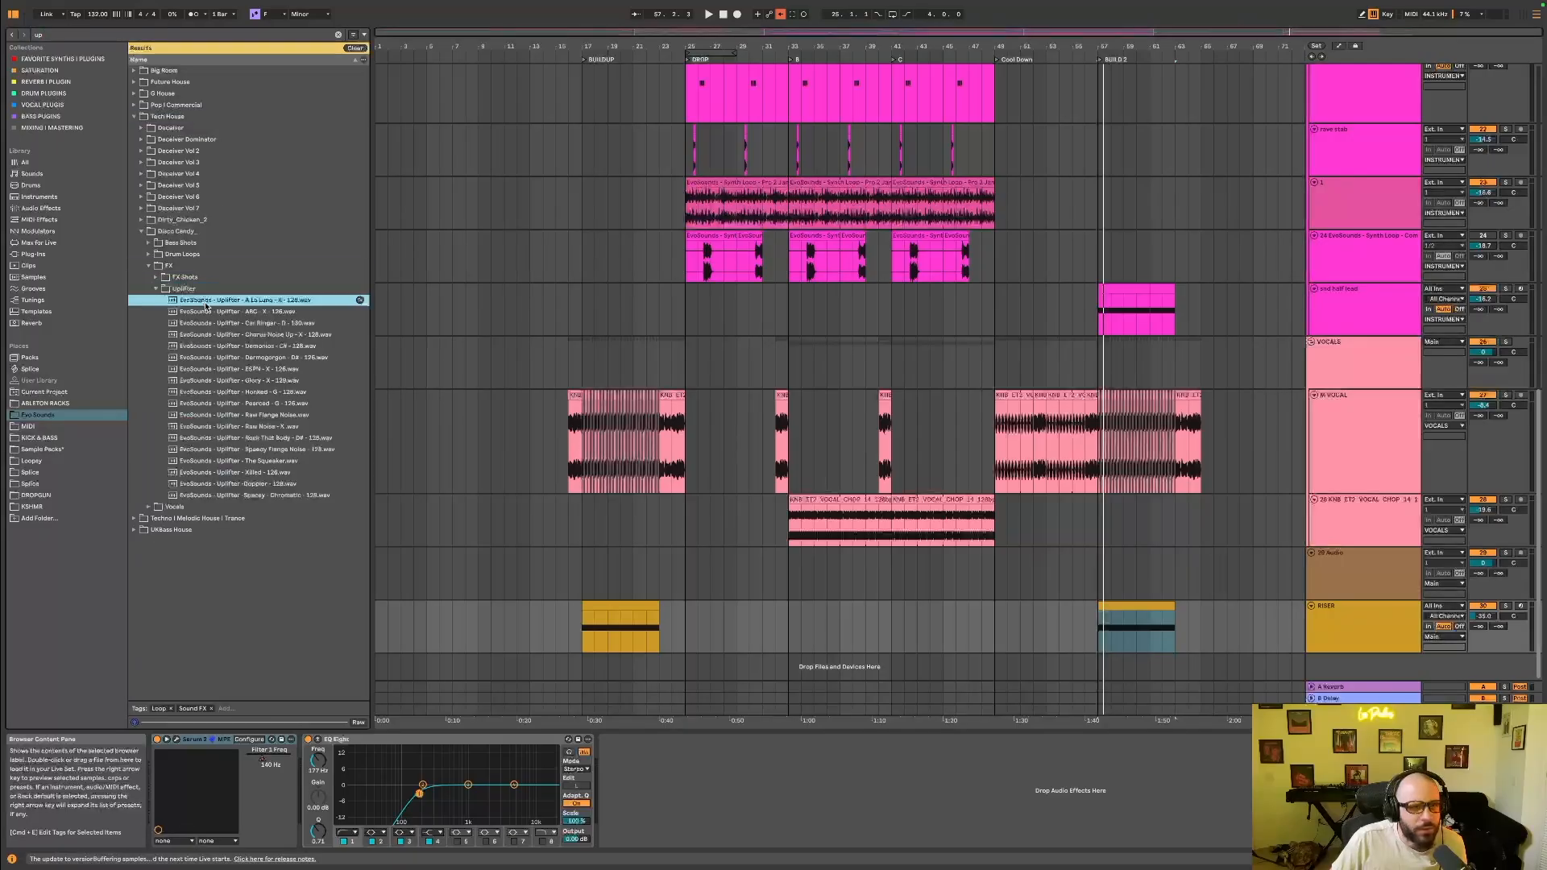
left_click(226, 404)
left_click(240, 449)
left_click(247, 495)
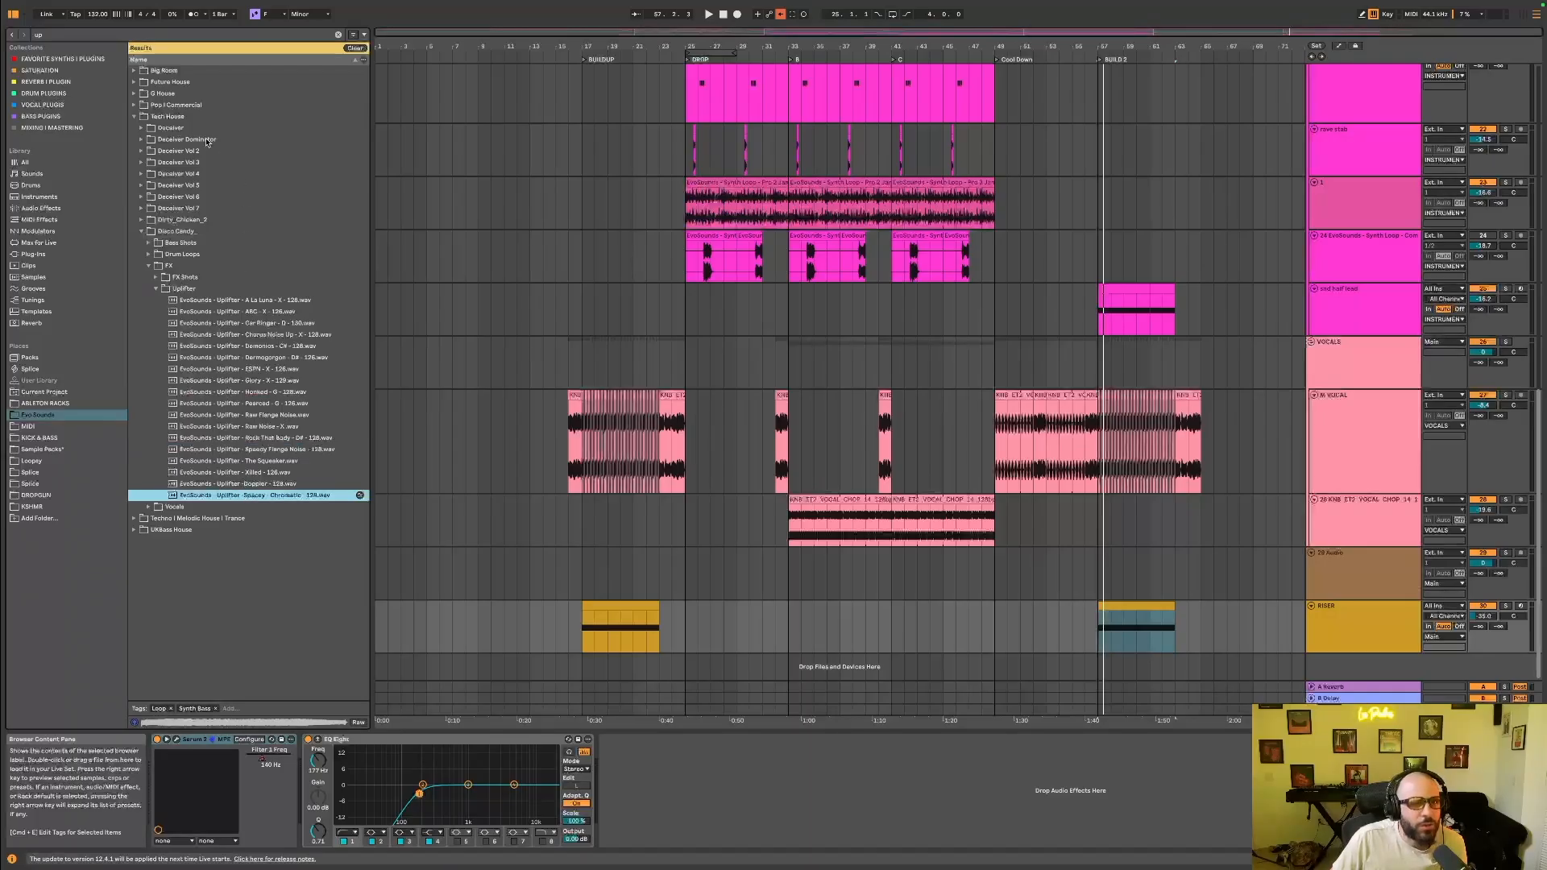
Clear the search in KICK & BASS and audition the riser samples in the Electro x Tech Vol.2 Fx folder.
left_click(39, 438)
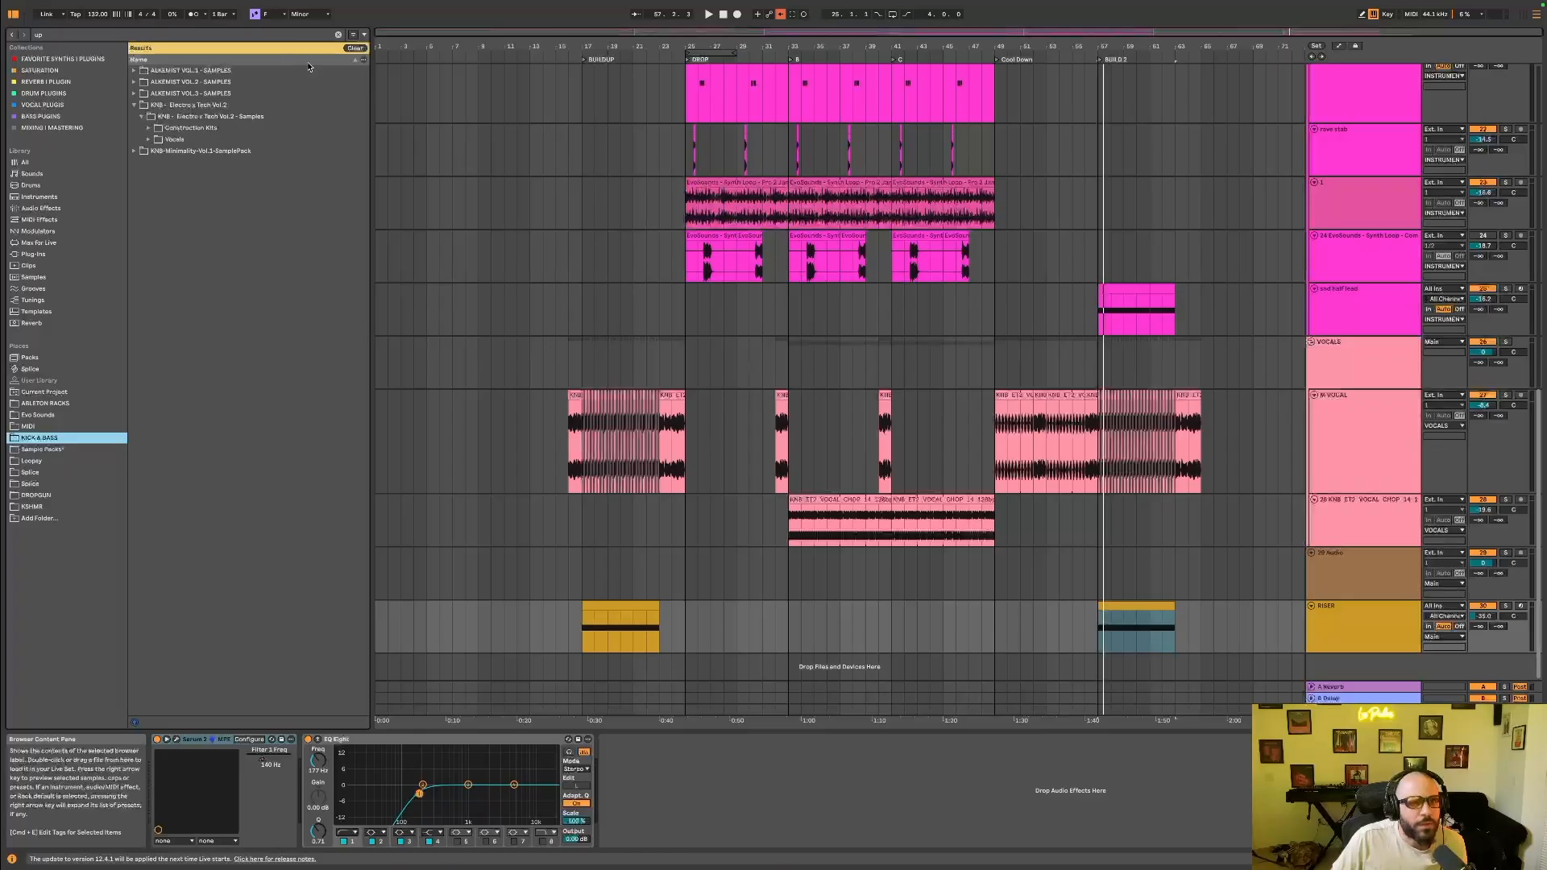
left_click(340, 35)
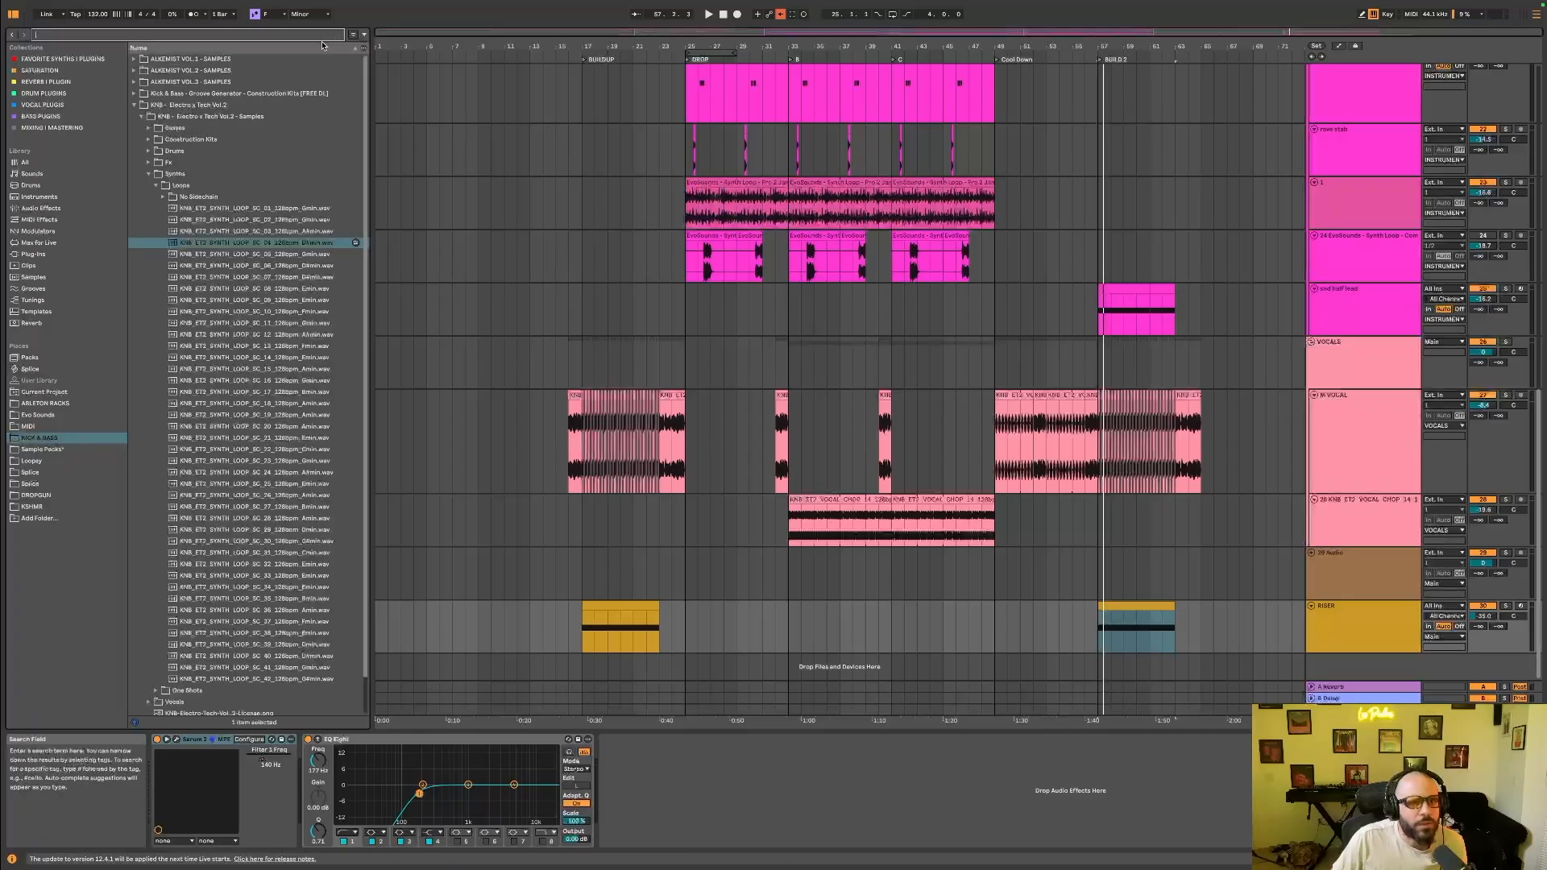
left_click(182, 165)
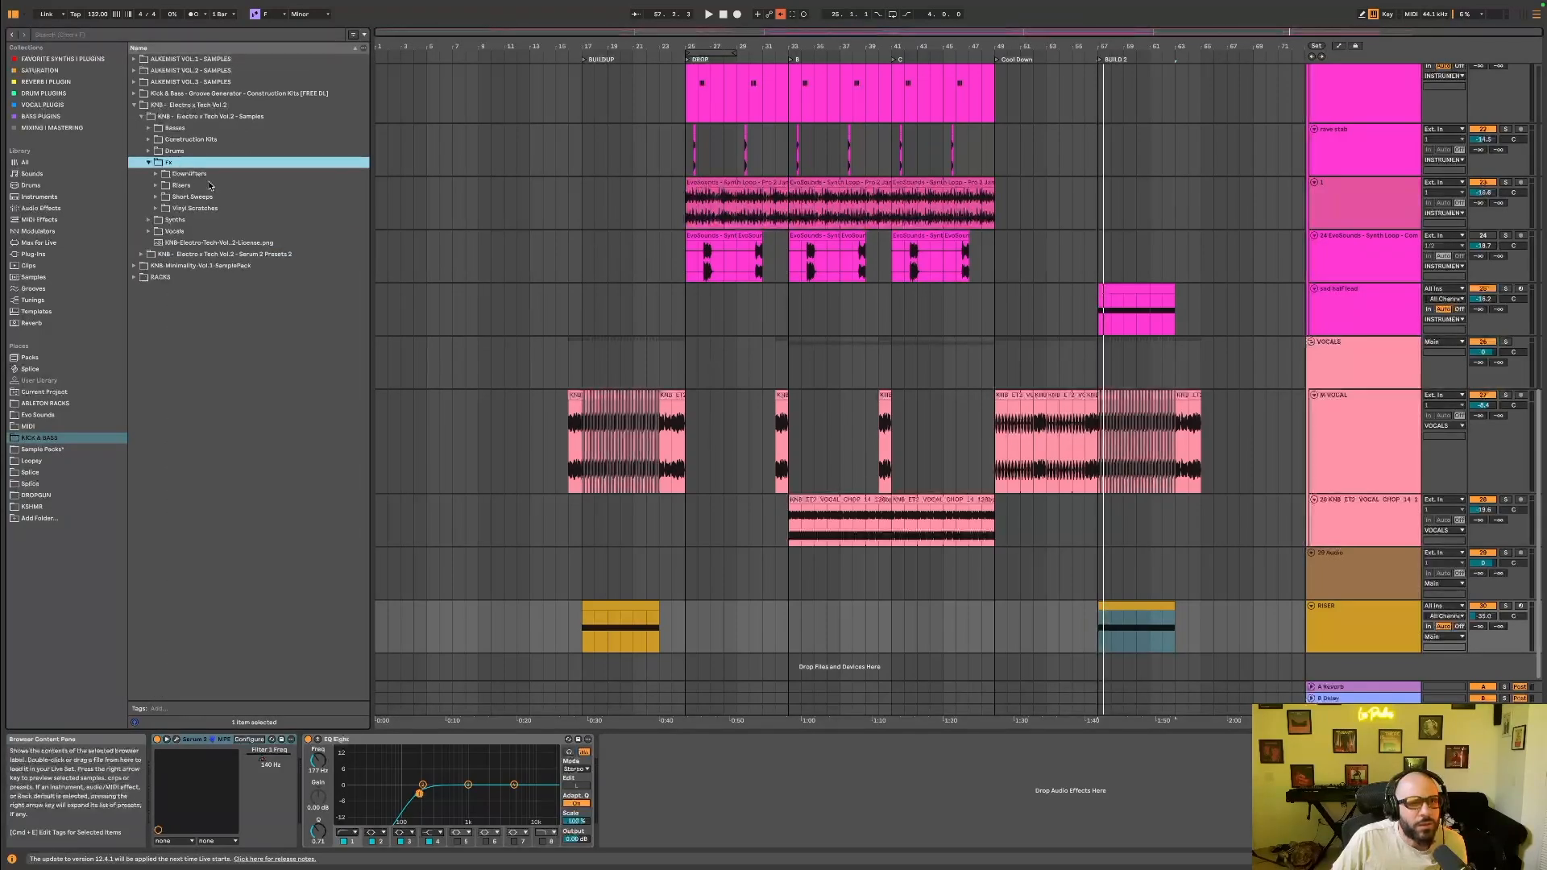
left_click(204, 186)
left_click(206, 197)
left_click(214, 244)
left_click(216, 257)
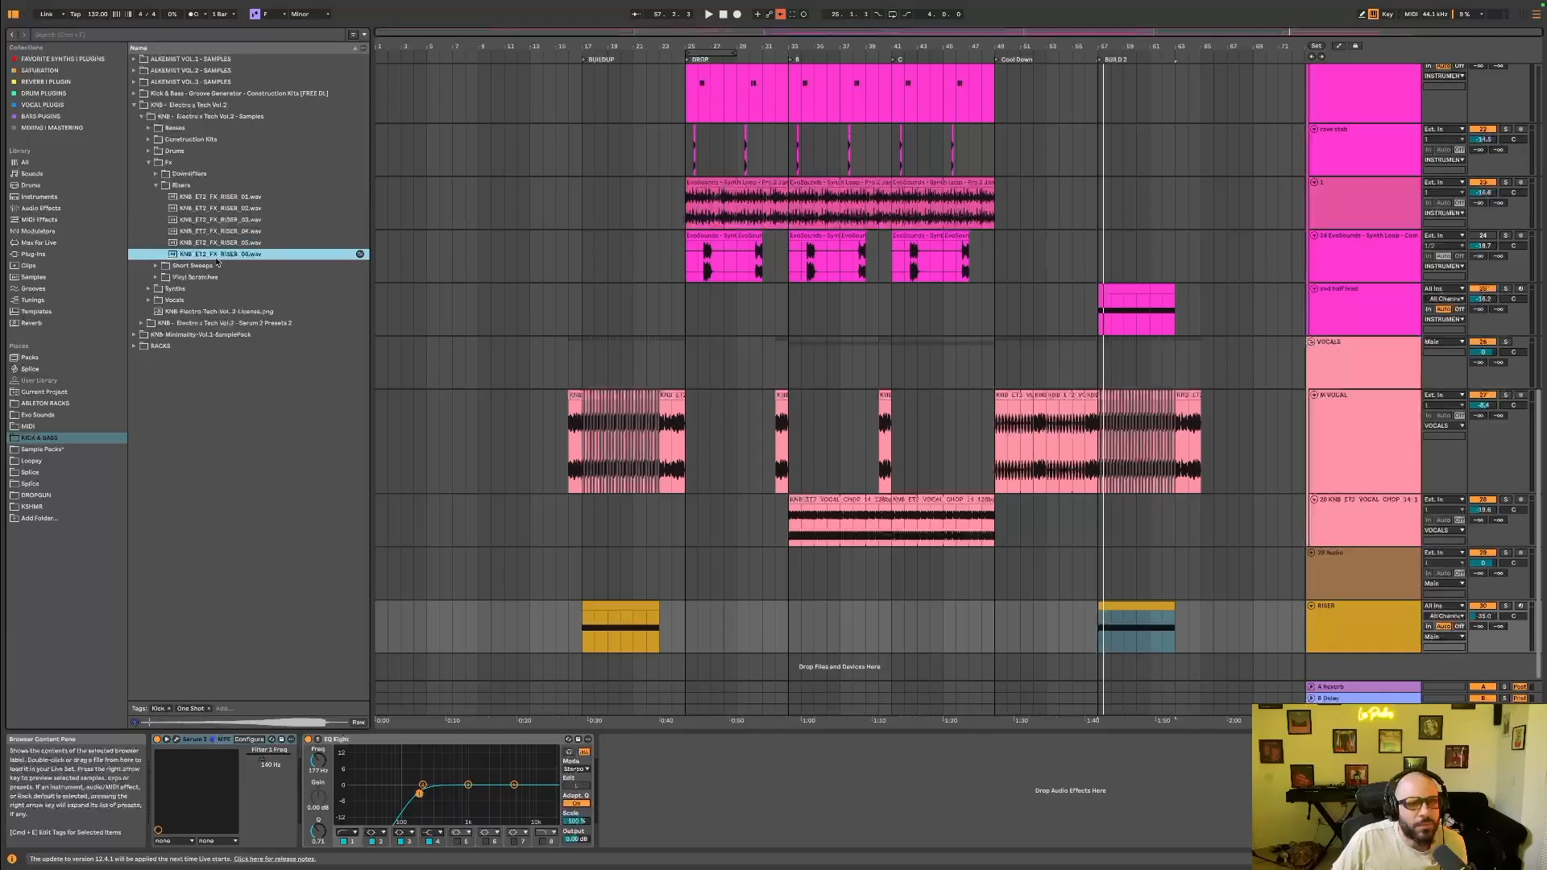
left_click(226, 199)
Search for "white up" again and compare the matches in Sample Packs, KICK & BASS and Evo Sounds.
left_click(150, 37)
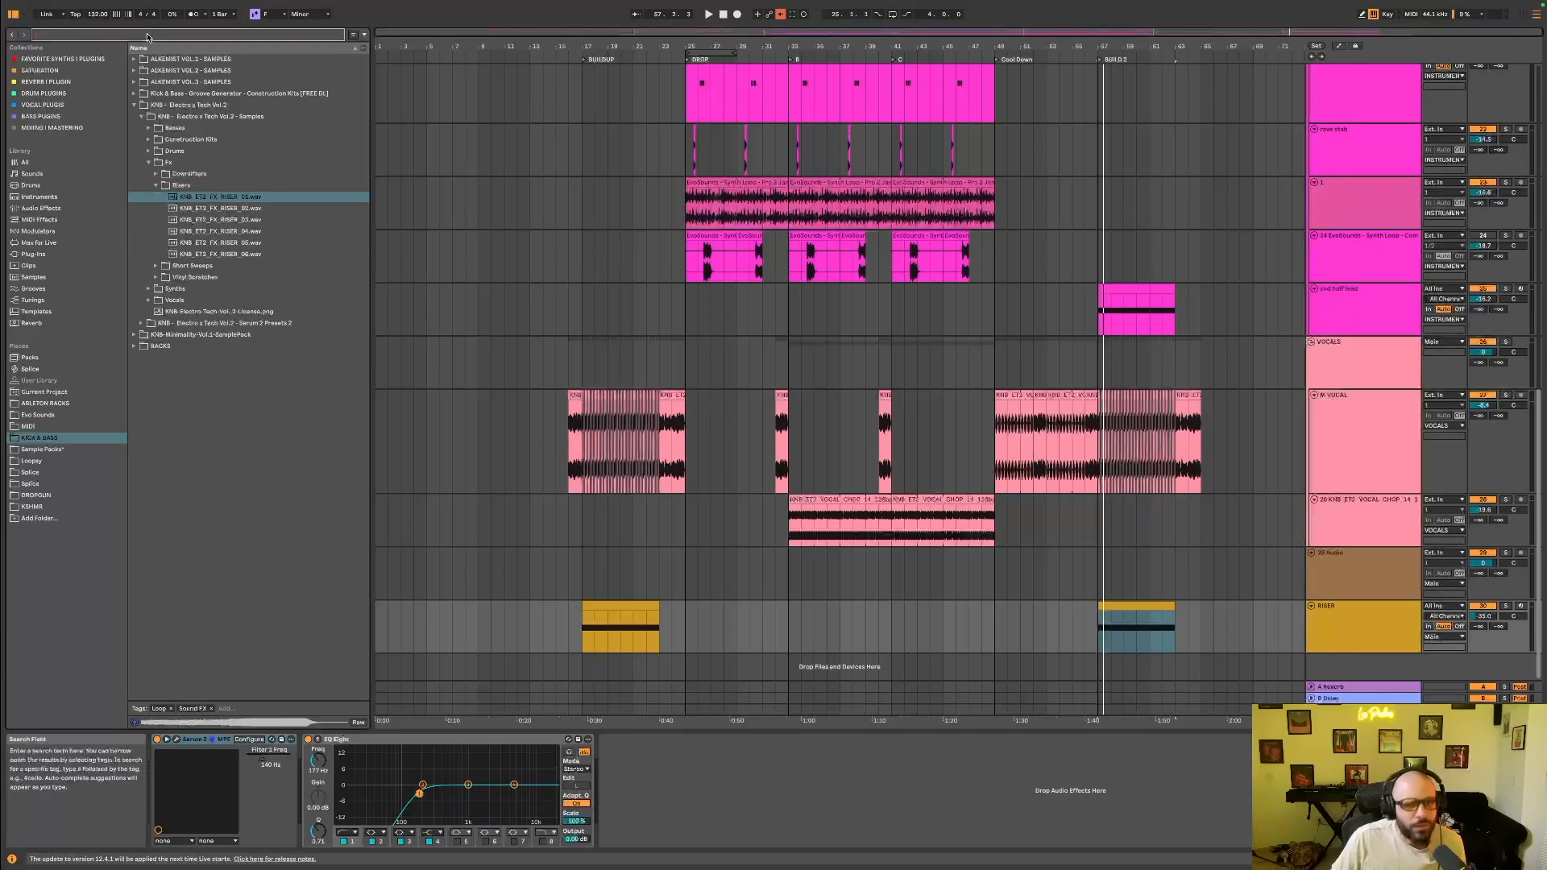
type("white up")
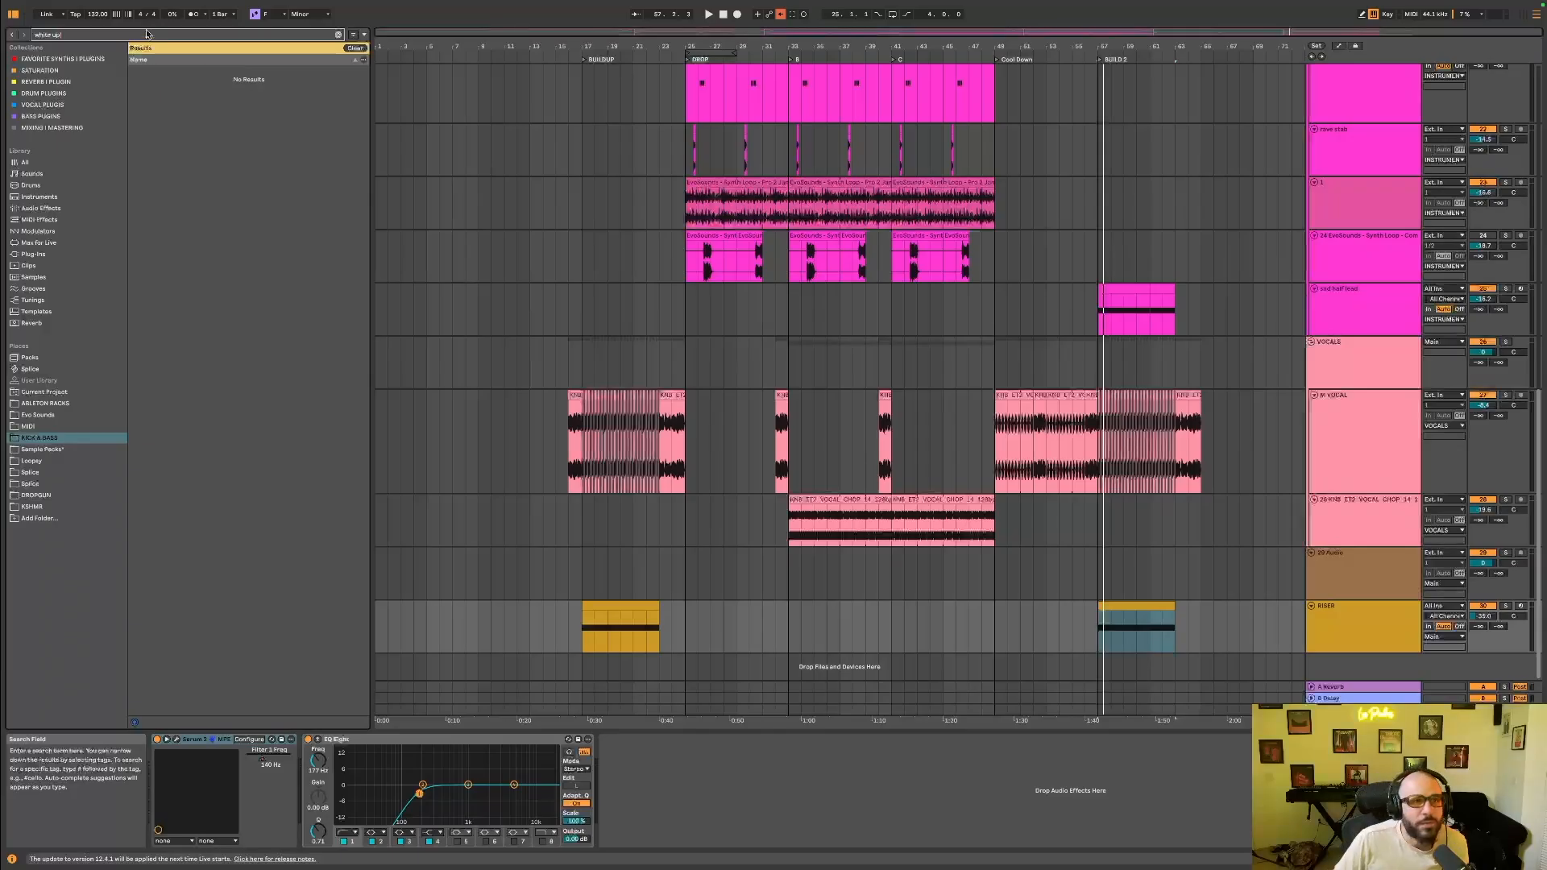
left_click(59, 450)
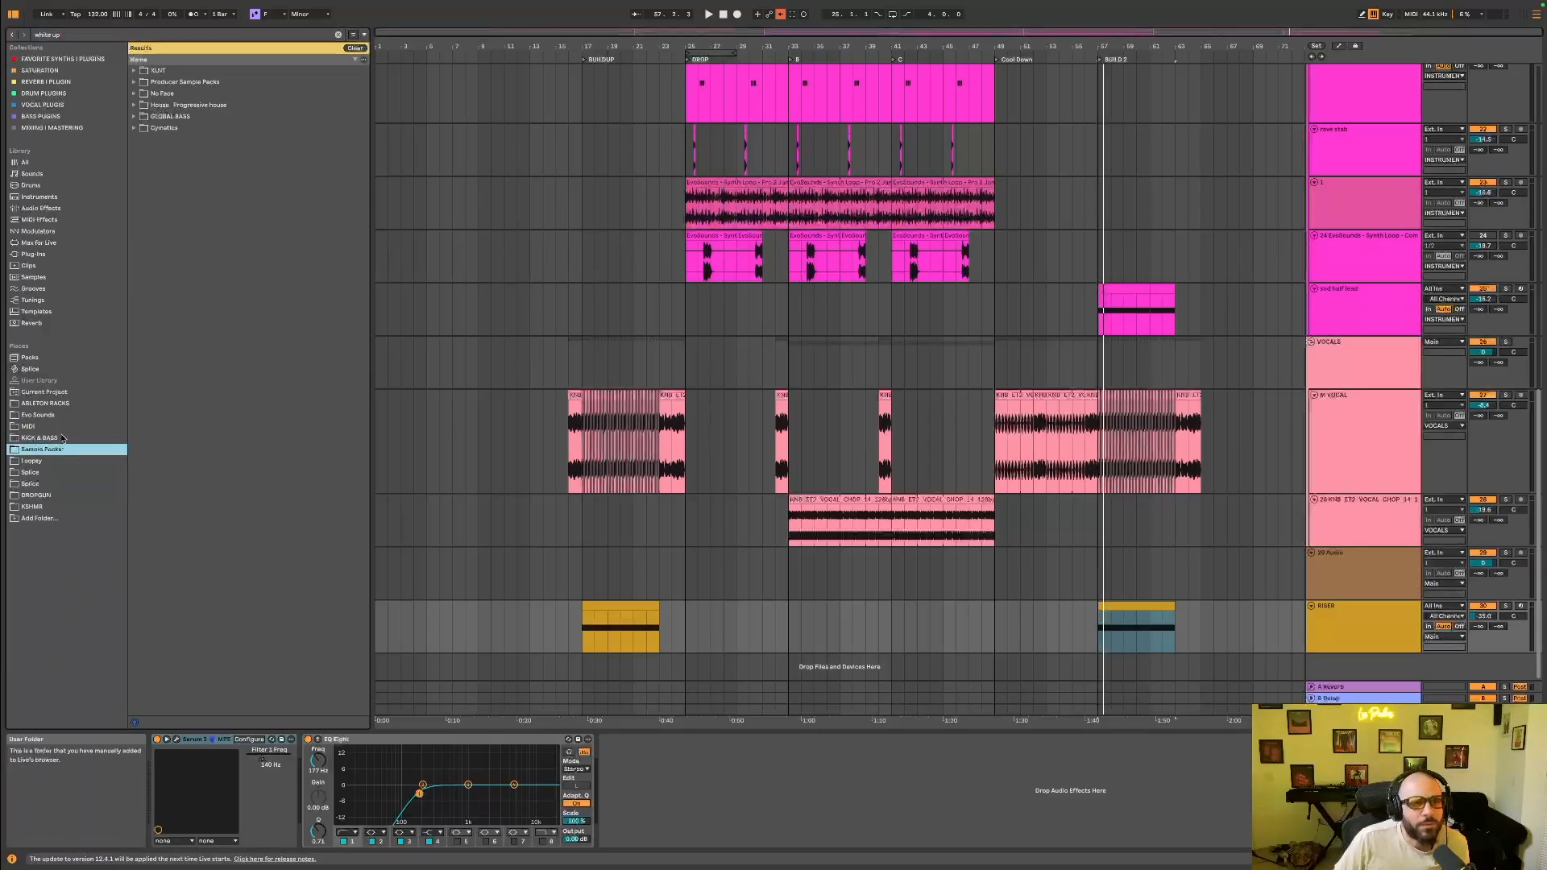
left_click(64, 437)
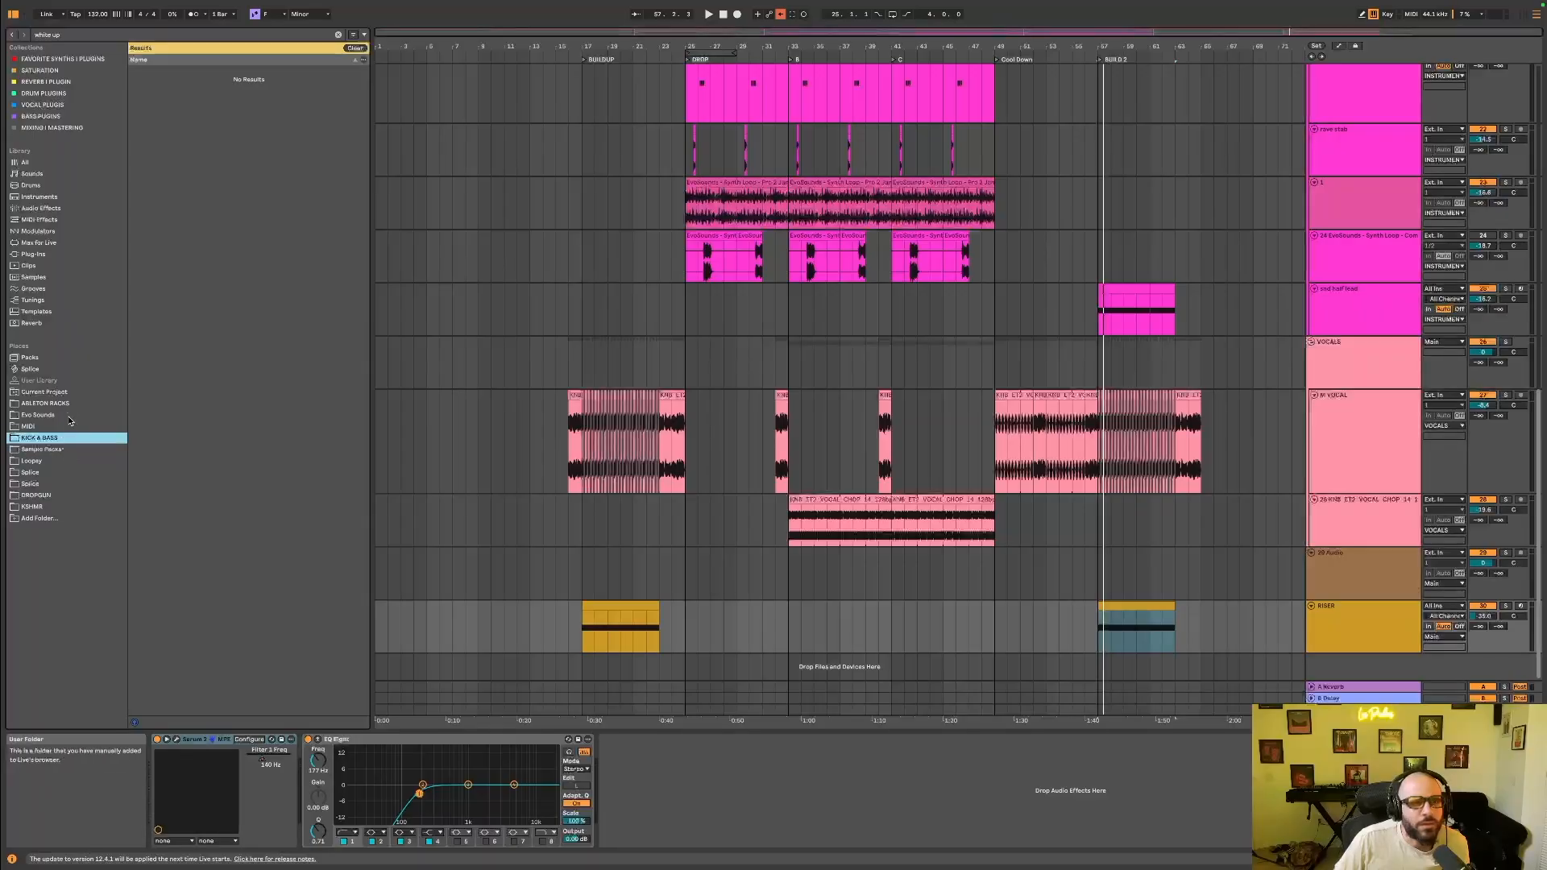
left_click(66, 415)
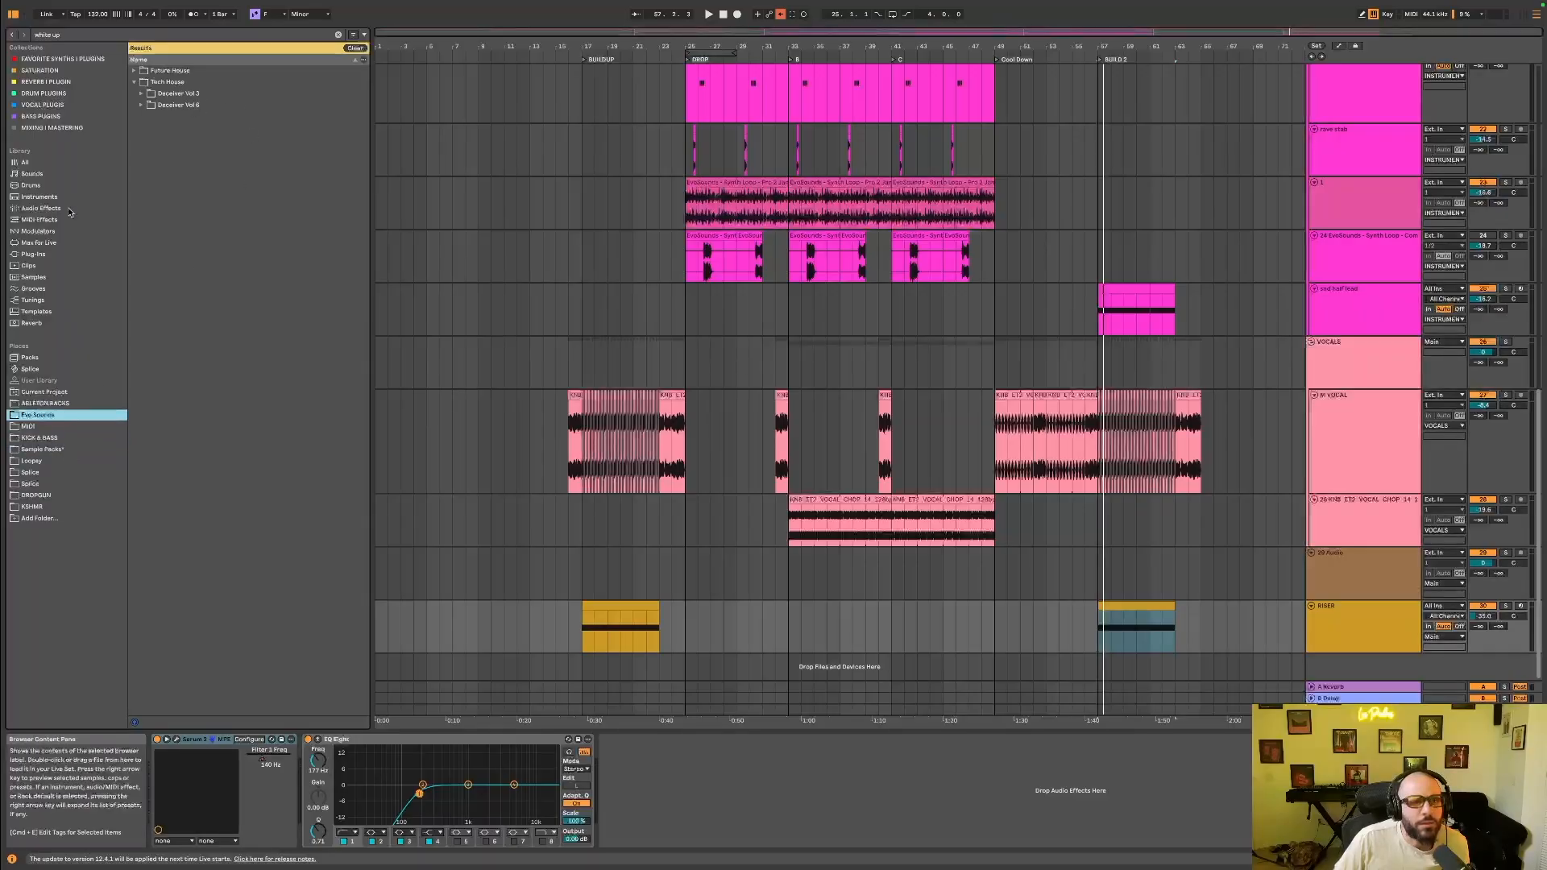
Widen the "white up" search to the whole library and audition several Evolution Of Sound white noise samples, including Uplifters 15 and 19.
left_click(60, 164)
left_click(242, 495)
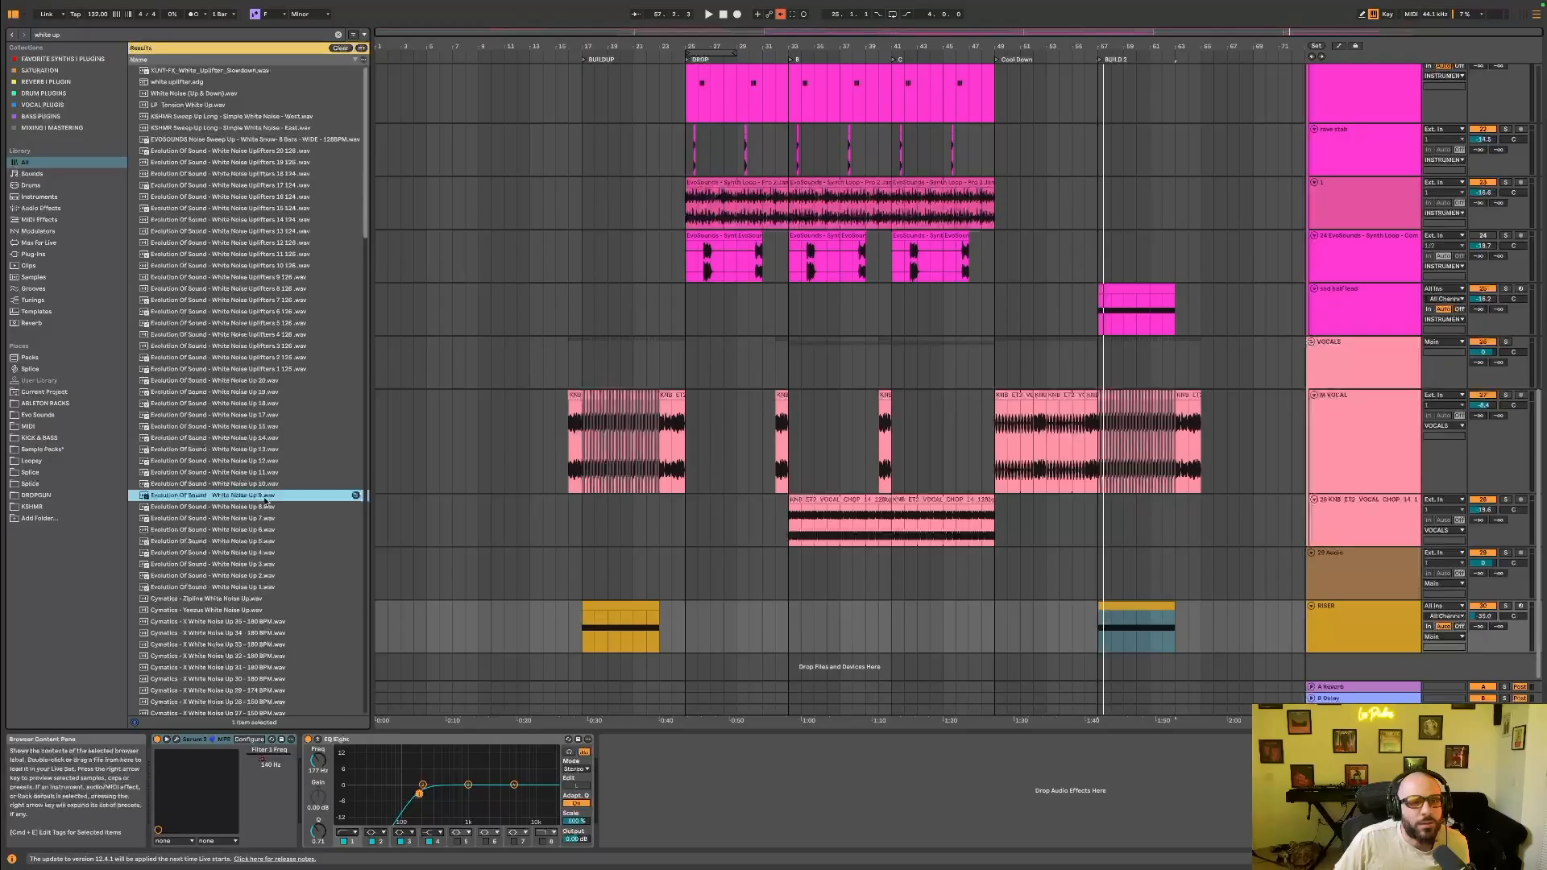
left_click(241, 415)
left_click(256, 311)
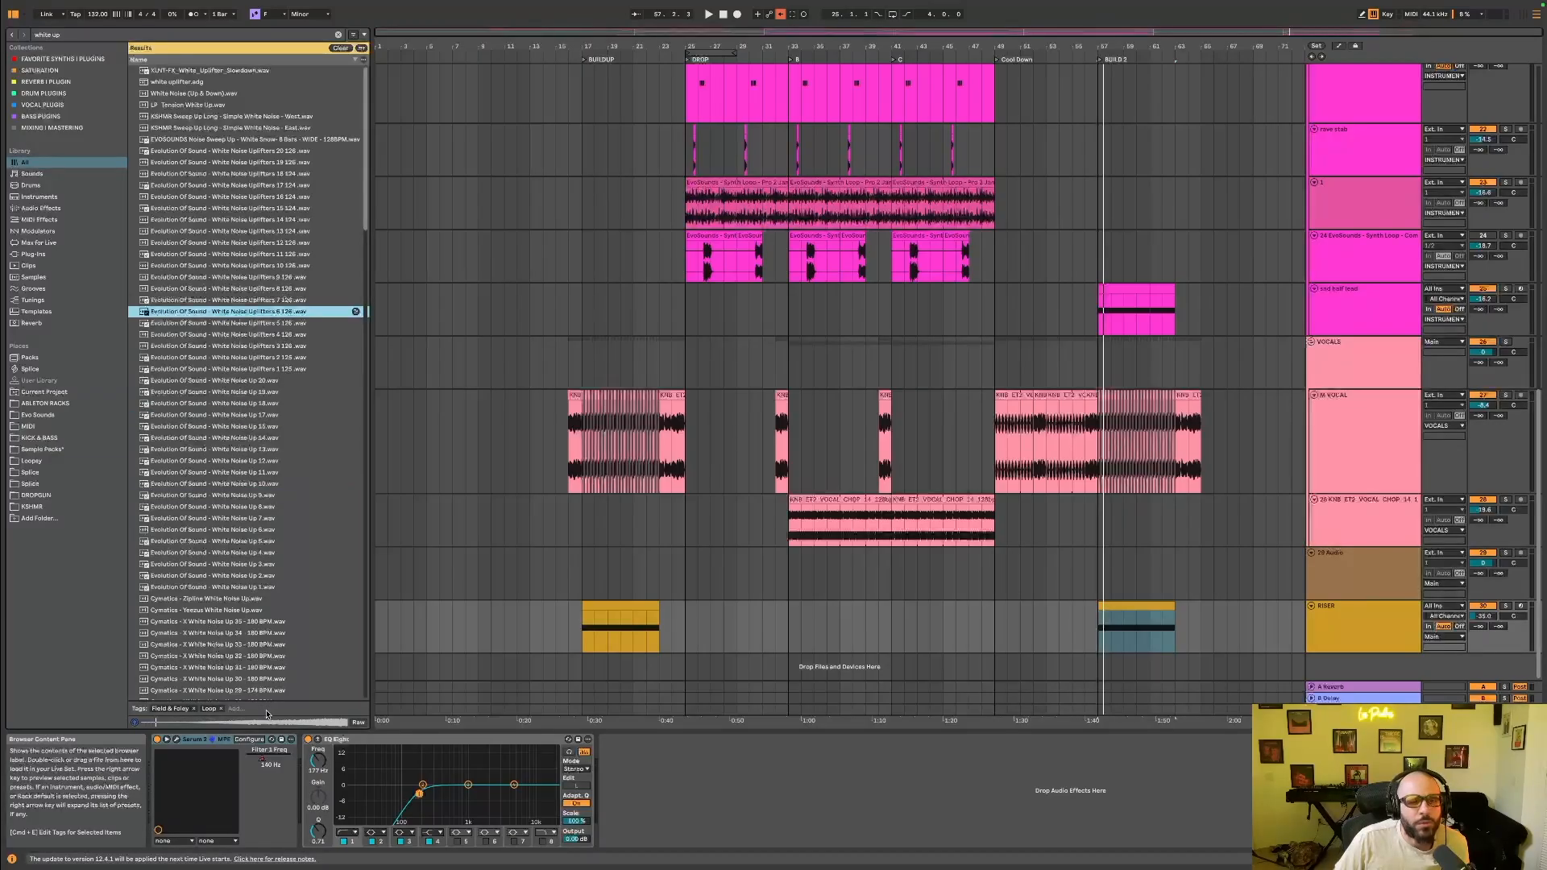
left_click(235, 209)
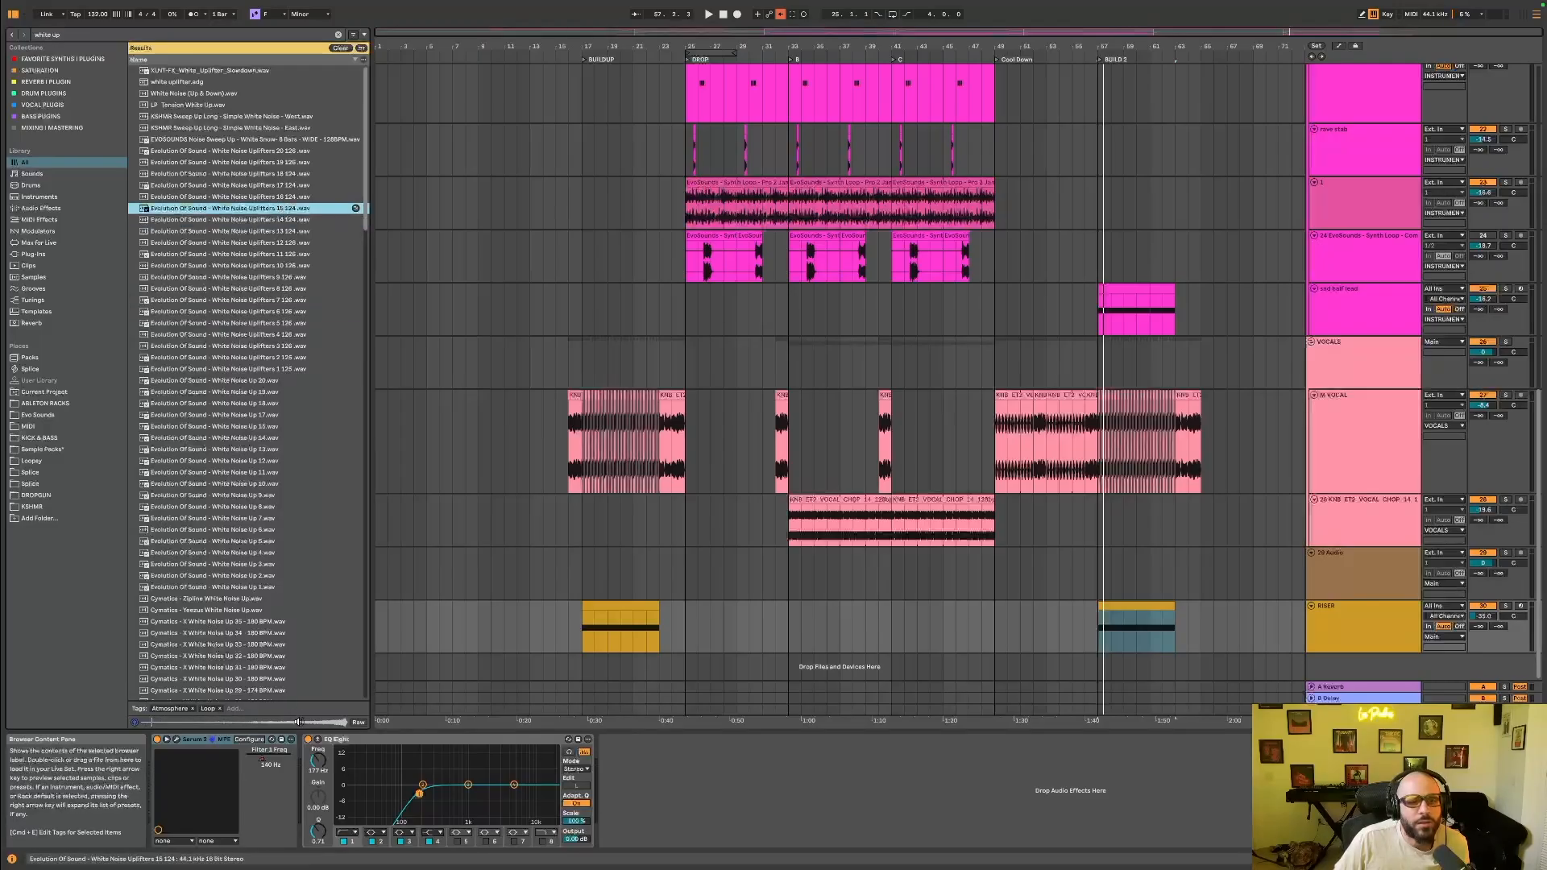
left_click(266, 162)
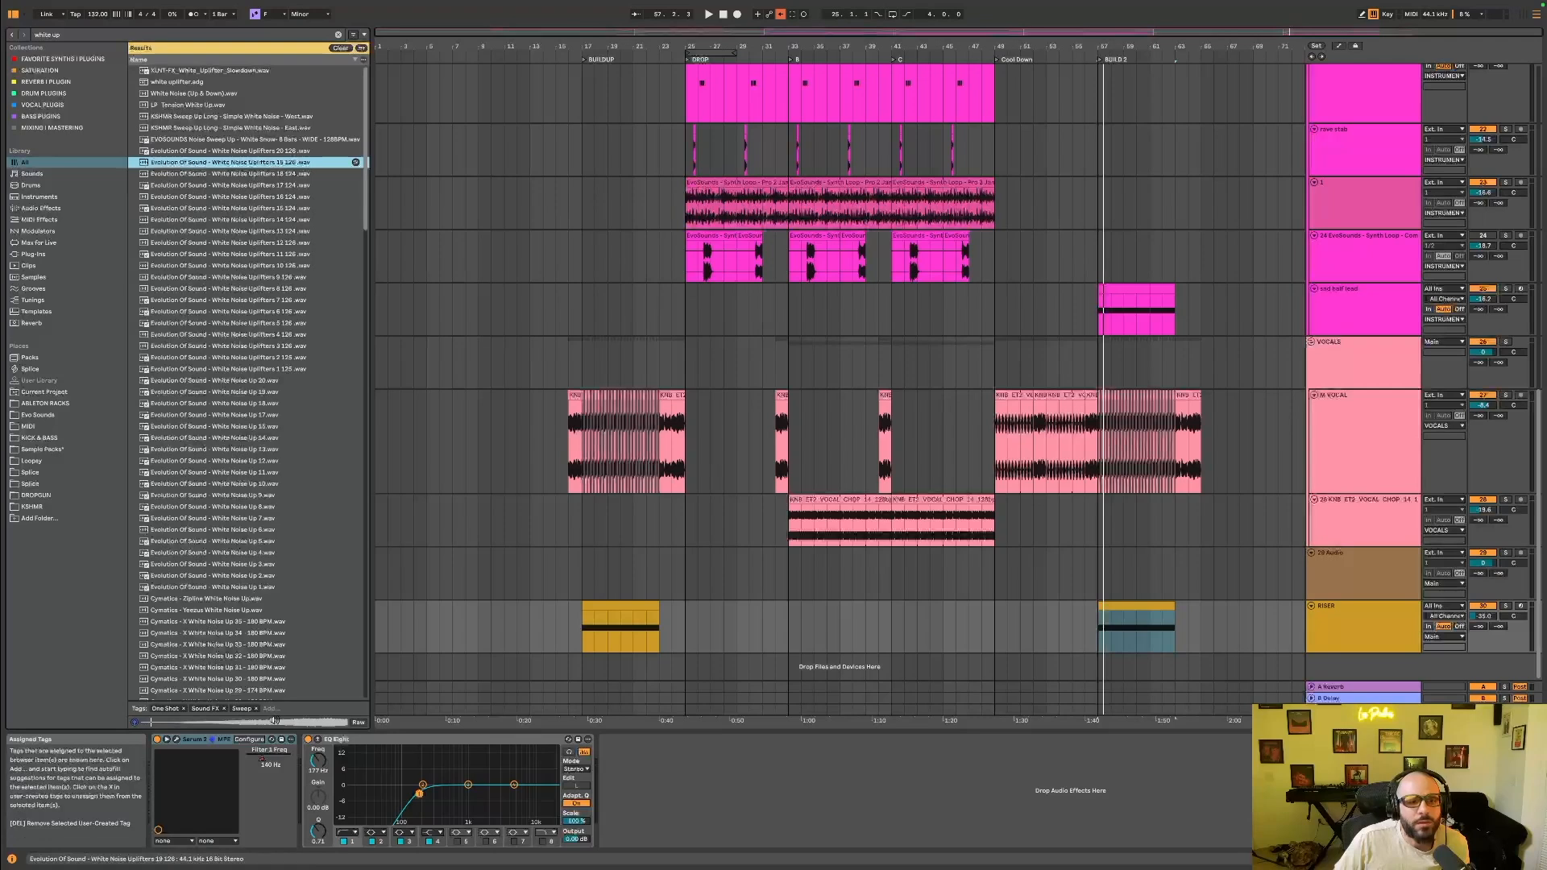
scroll(283, 253, "down", 2)
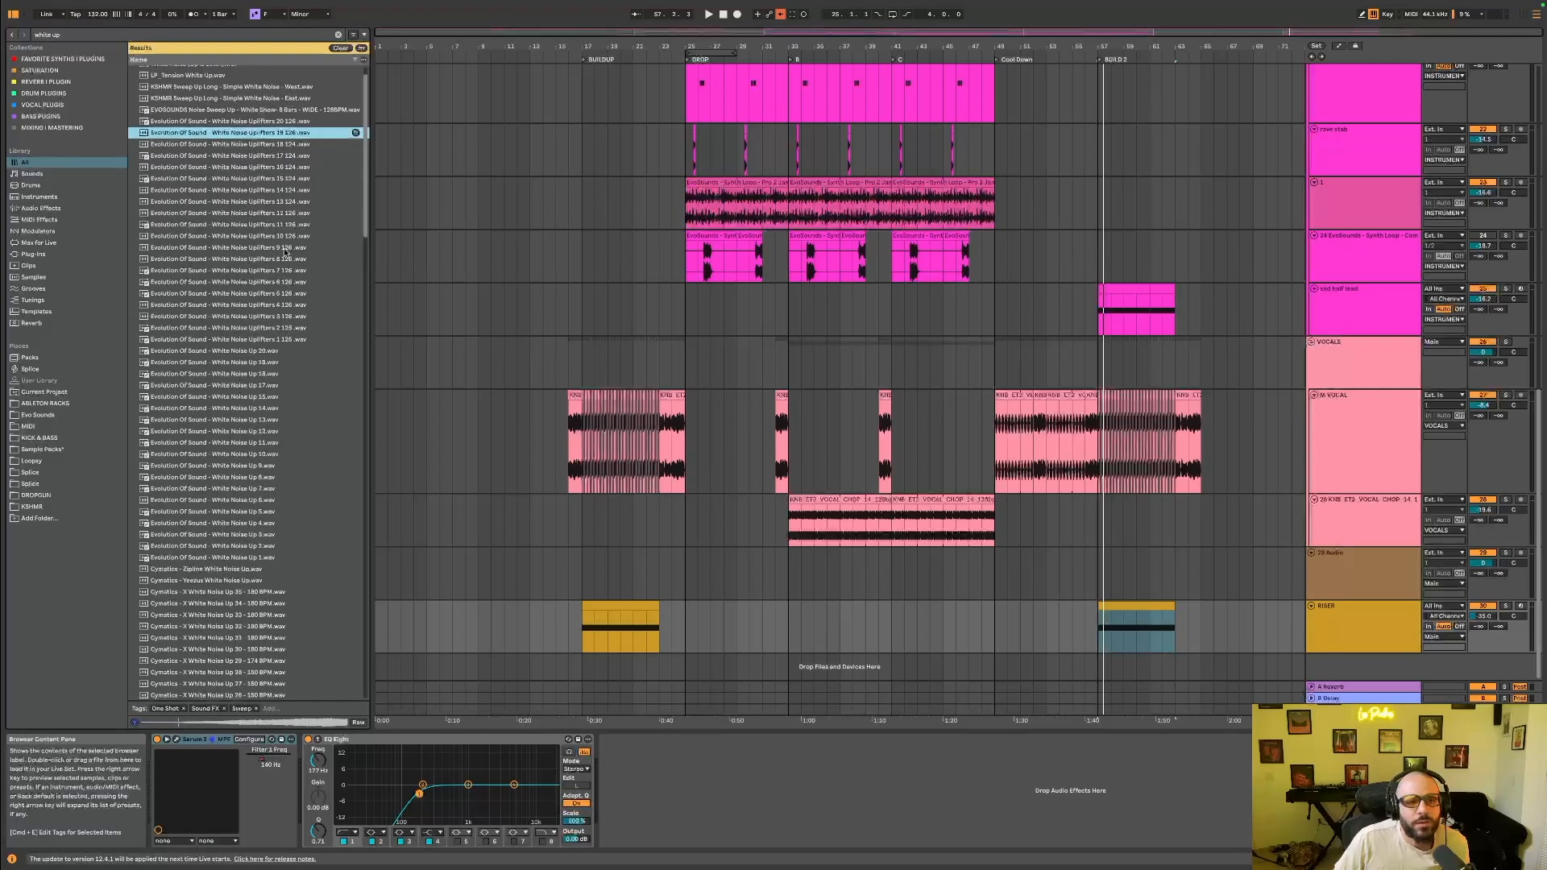
Place White Noise Uplifters 19 on the empty audio track at the start of BUILD 2 and shorten it to end with the RISER clip.
left_click_drag(239, 137, 1100, 587)
left_click(1100, 586)
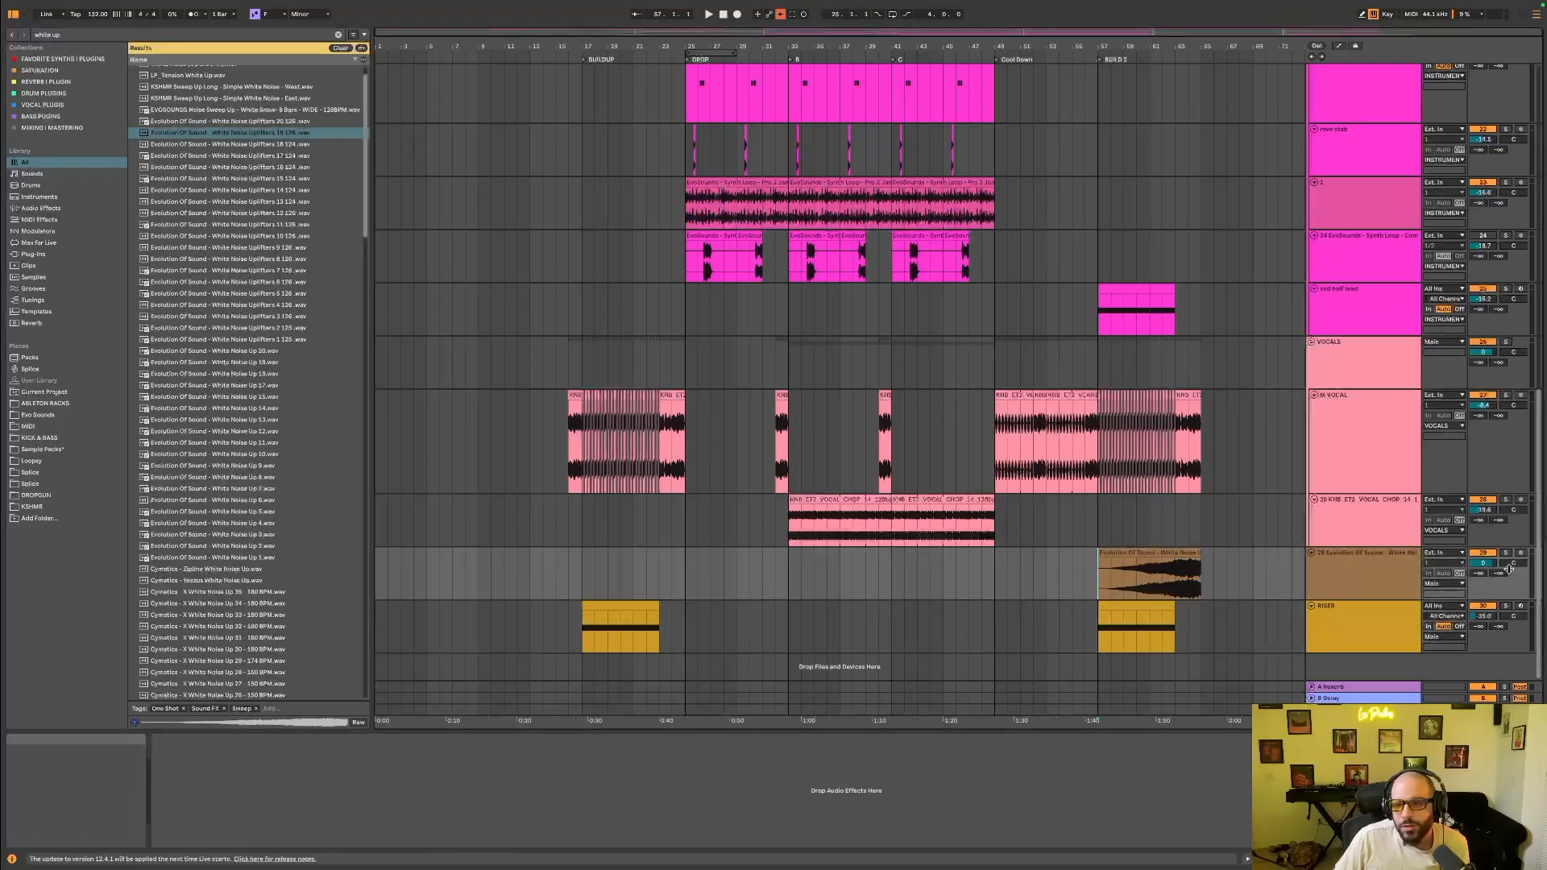
key("space")
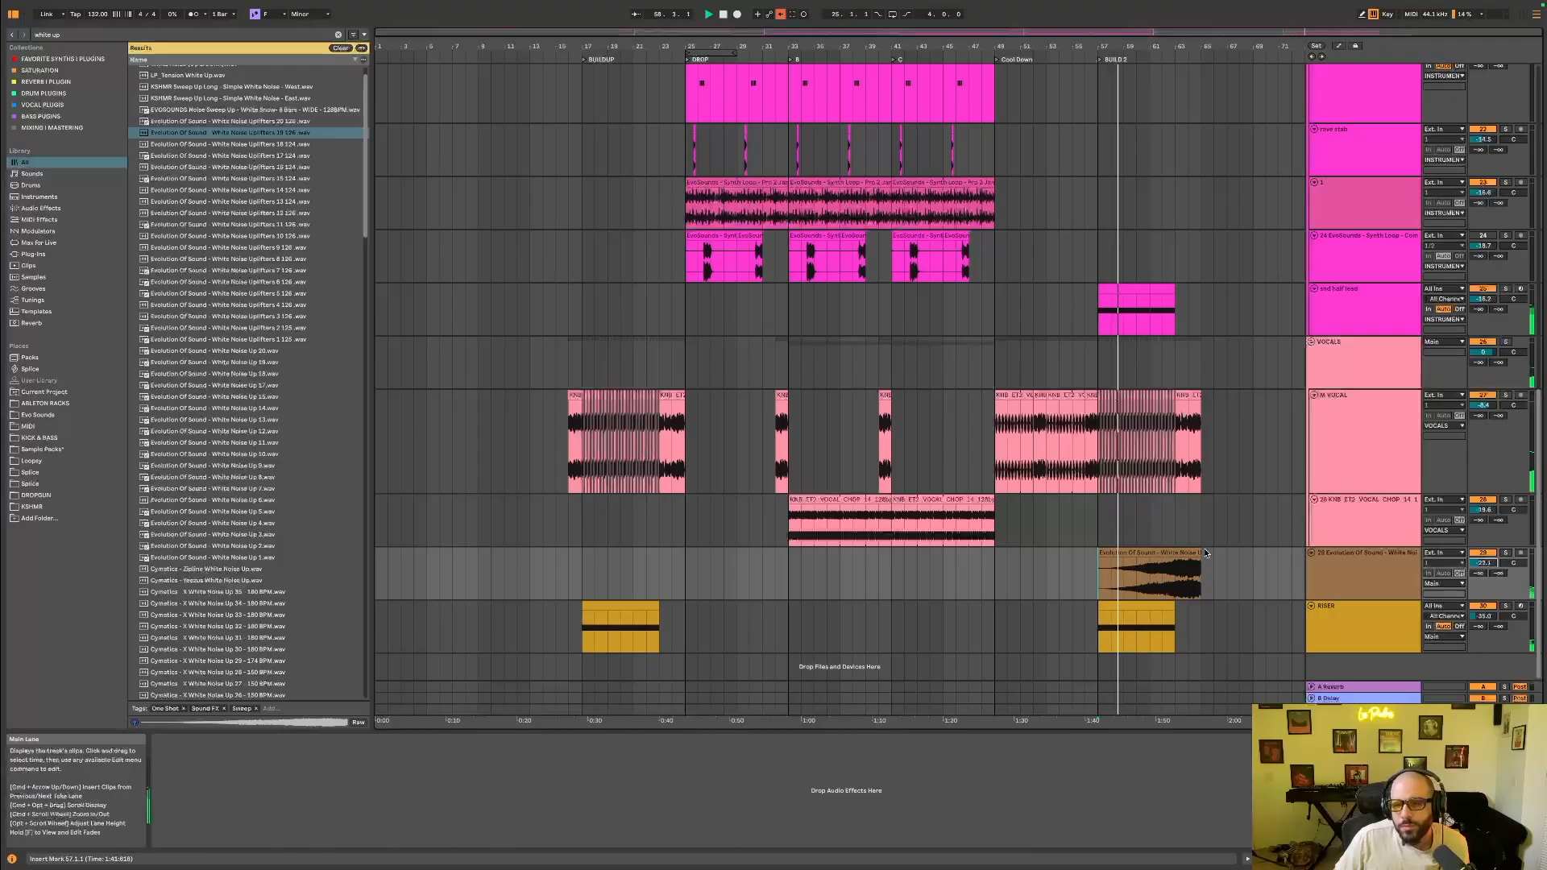
left_click_drag(1201, 554, 1173, 558)
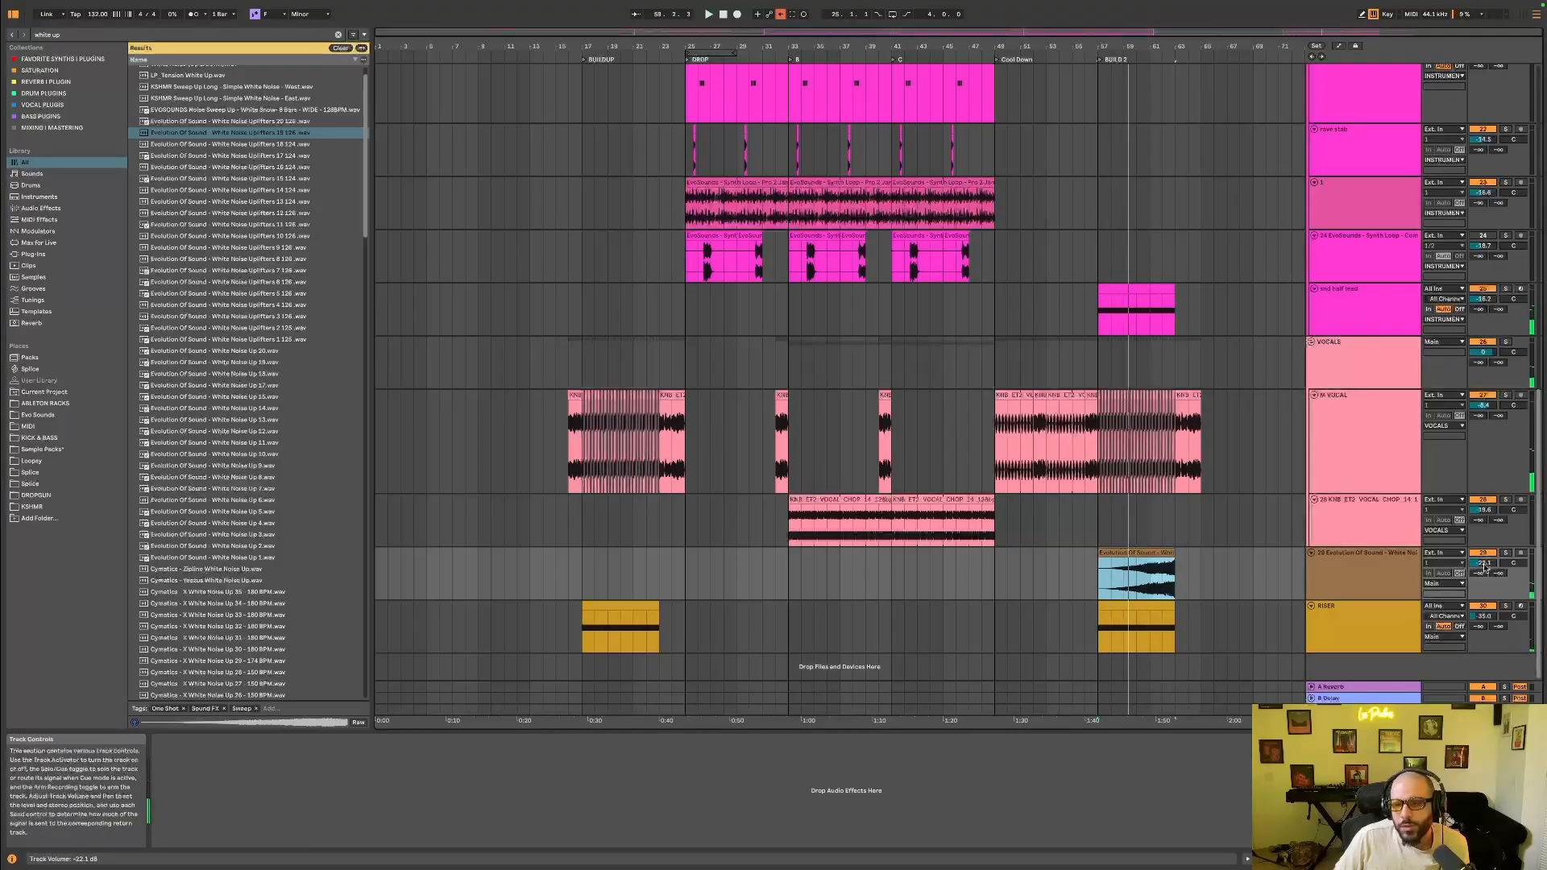
Rename the white noise uplifter track as UL.
left_click(1365, 577)
left_click(1366, 572)
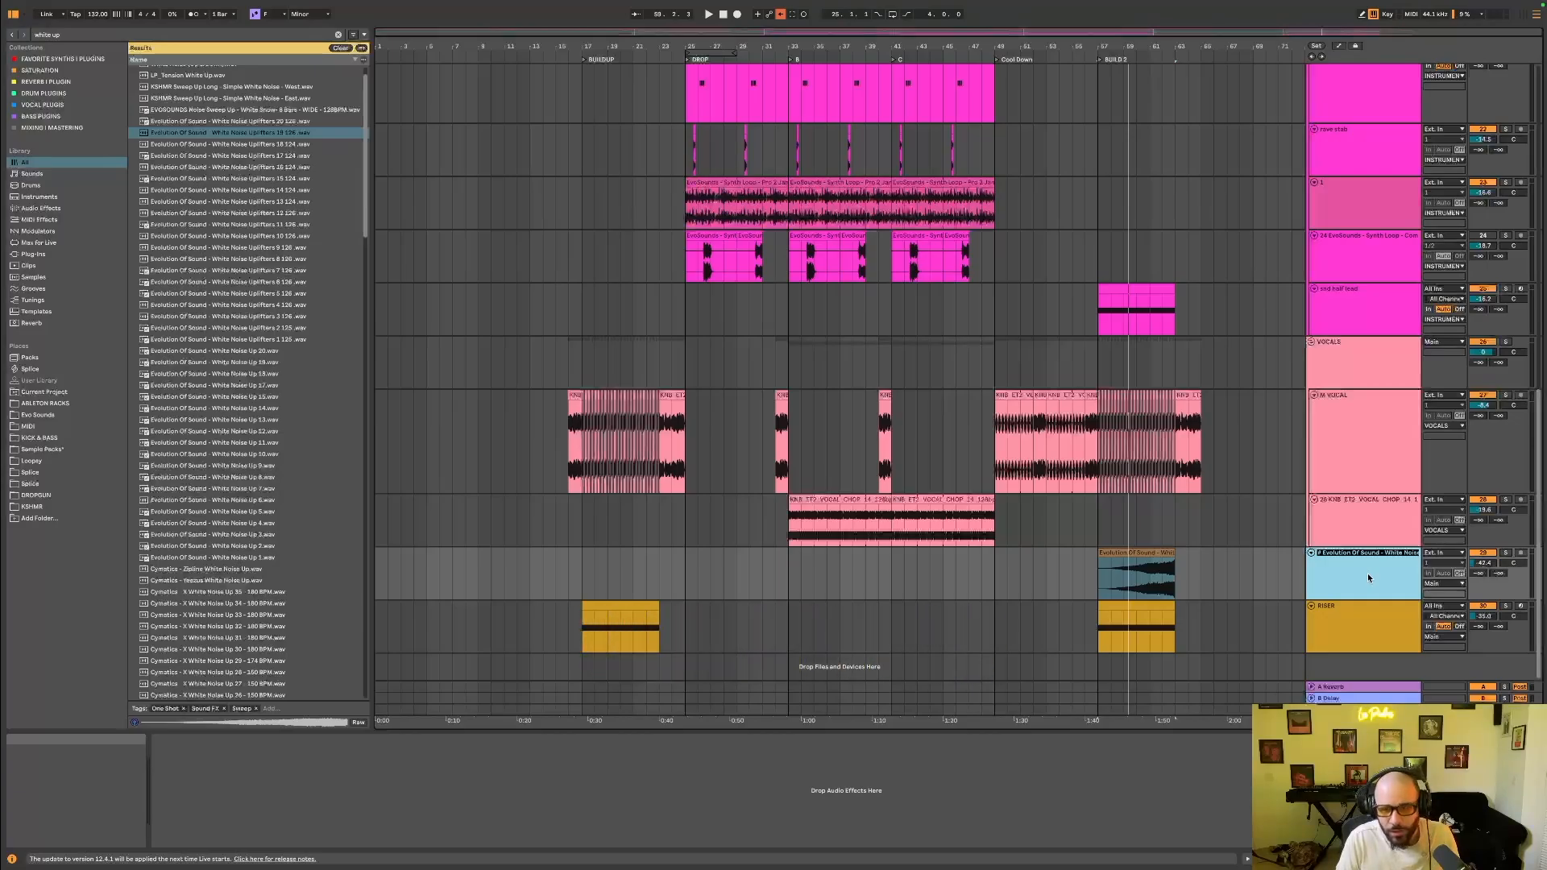
type("UL")
key("Return")
Balance the UL track in BUILD 2 during playback, setting its volume to about -30 dB.
key("space")
left_click_drag(1484, 563, 1484, 531)
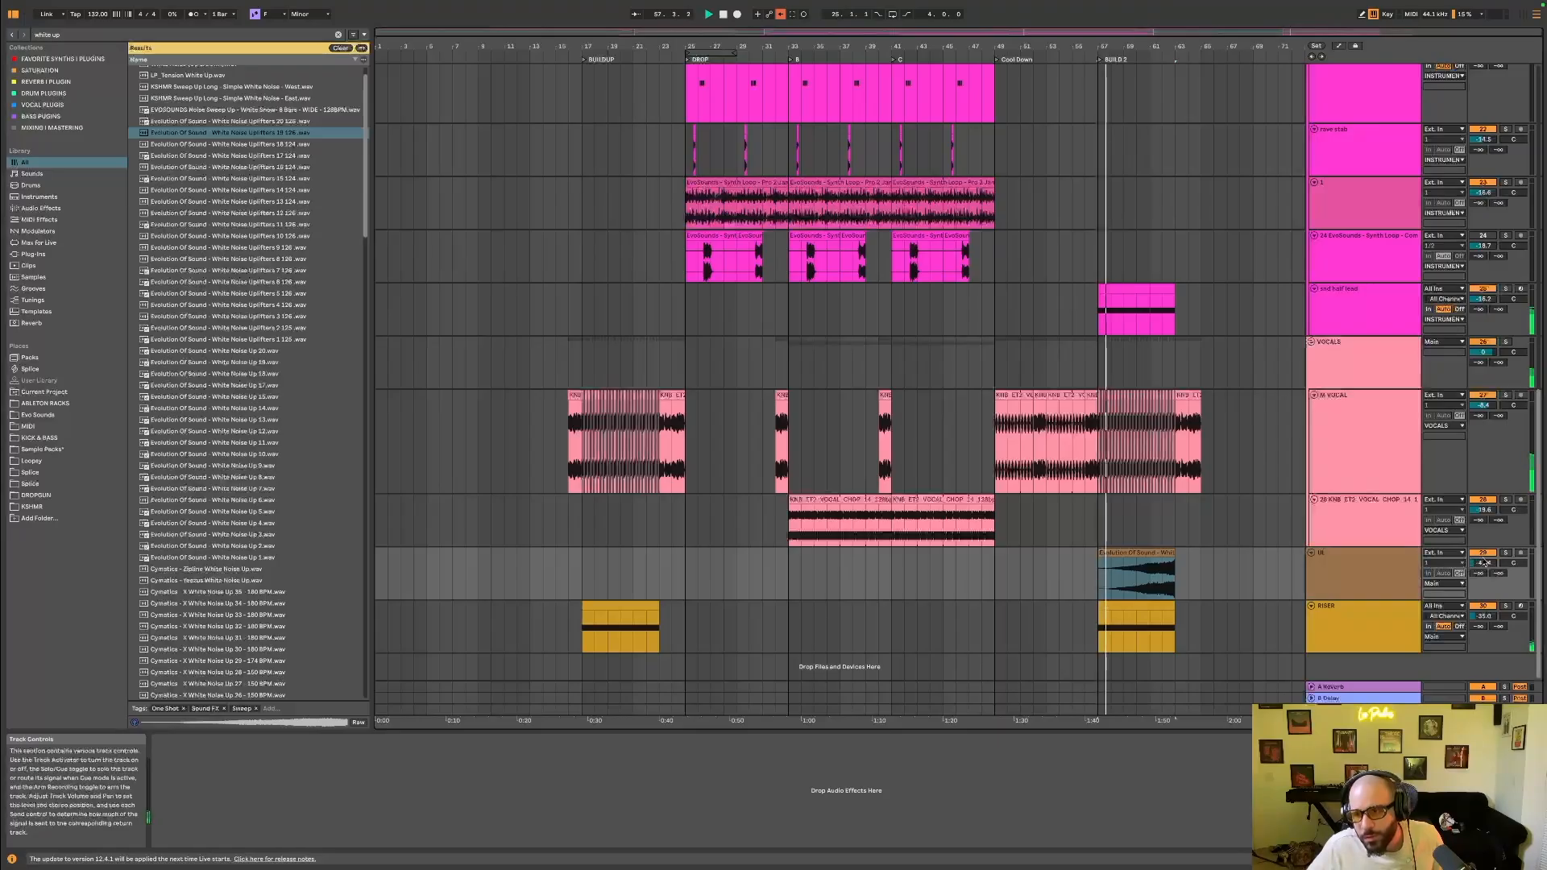
left_click_drag(1484, 562, 1484, 564)
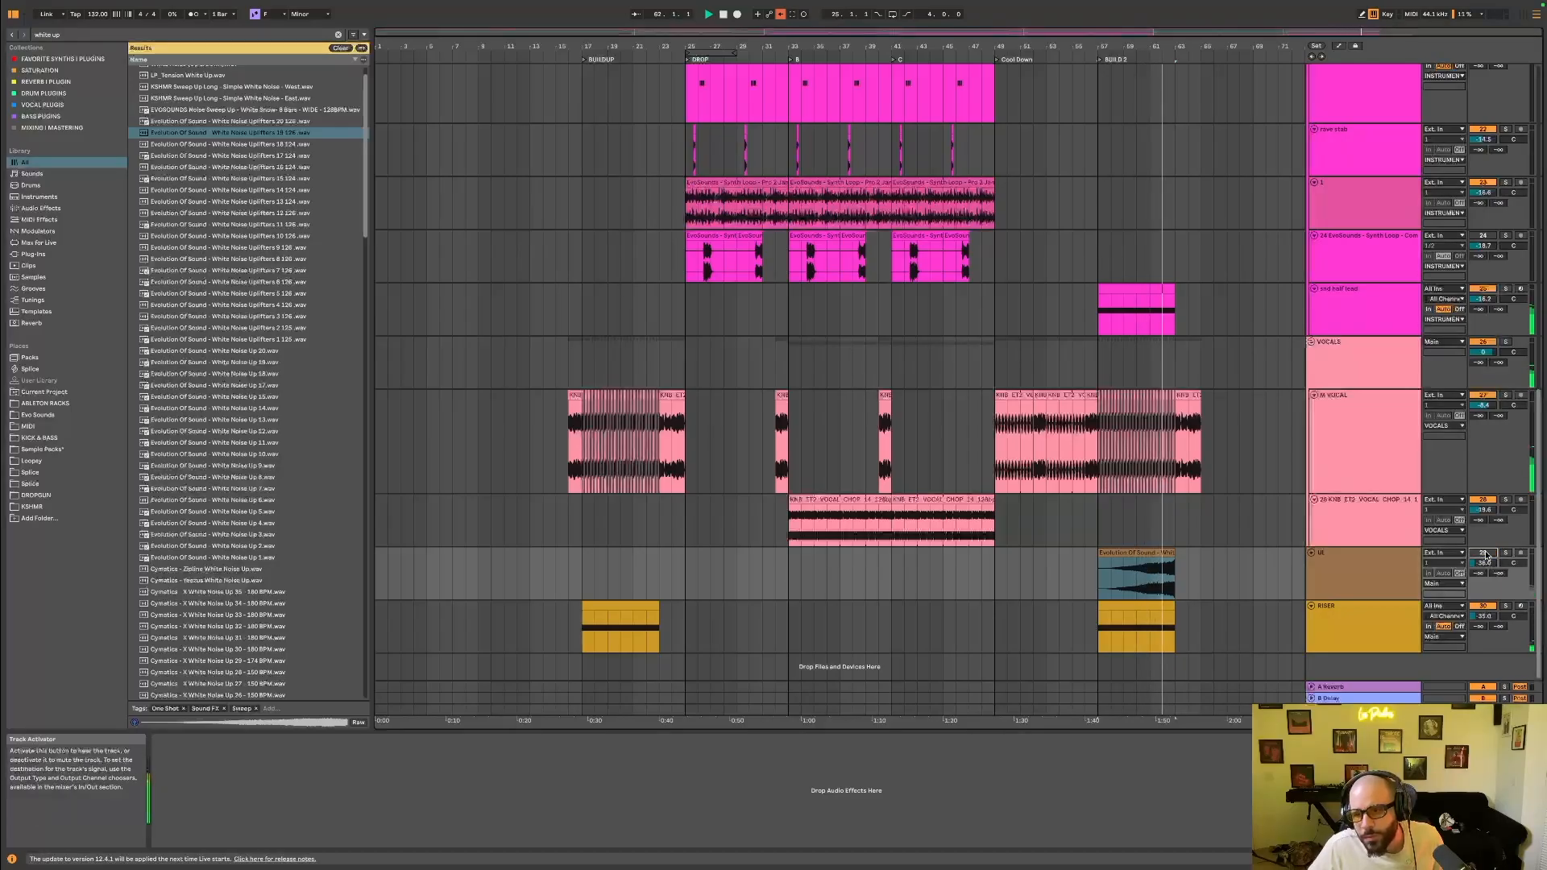
left_click(1505, 553)
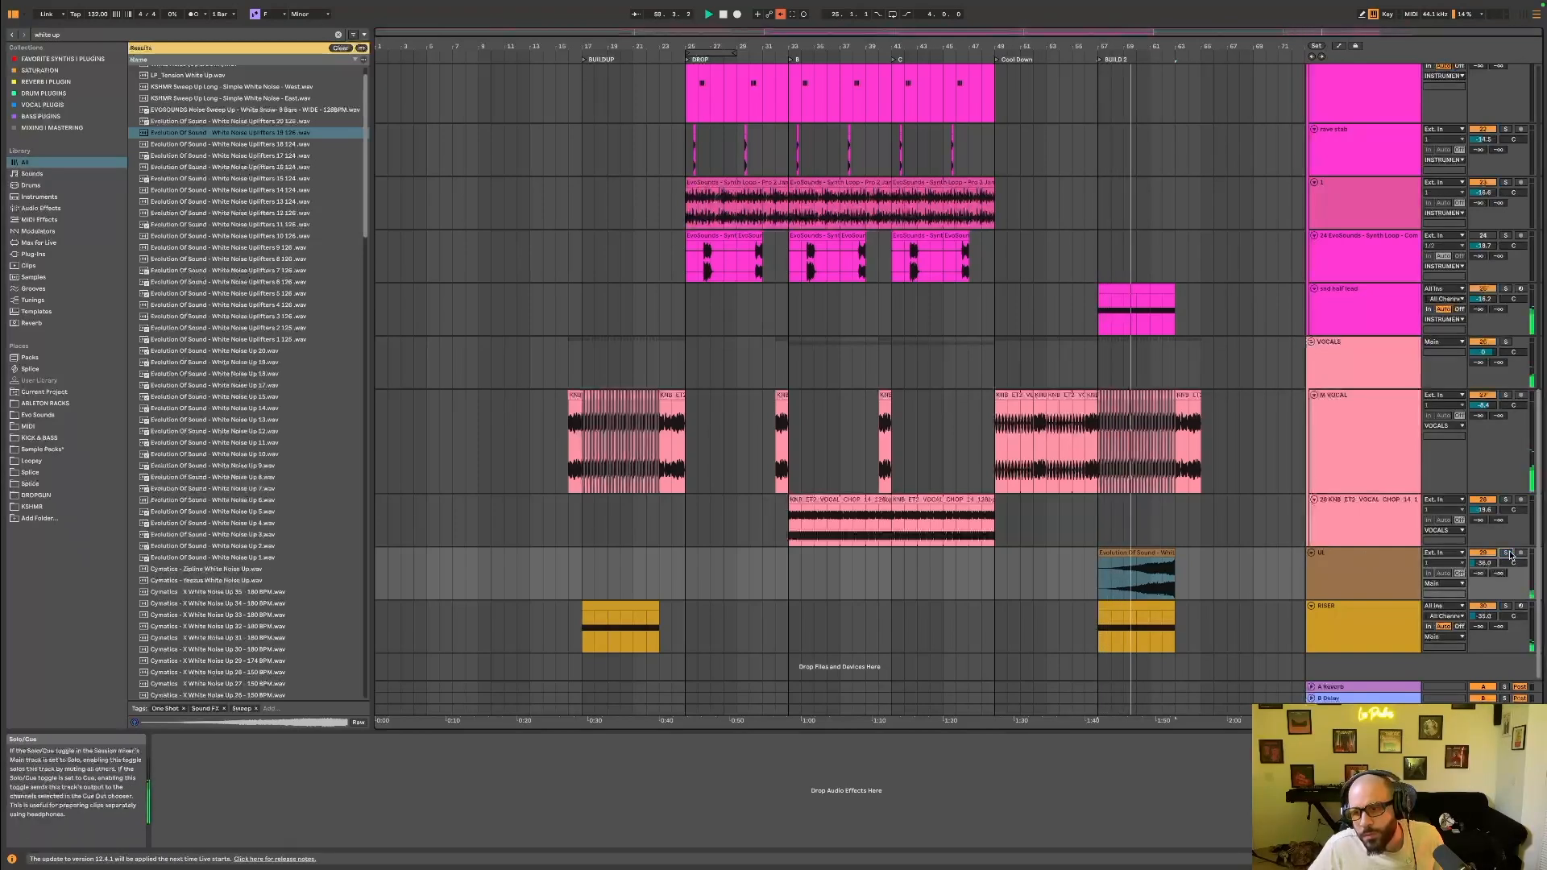
left_click(1506, 553)
left_click_drag(1483, 563, 1483, 558)
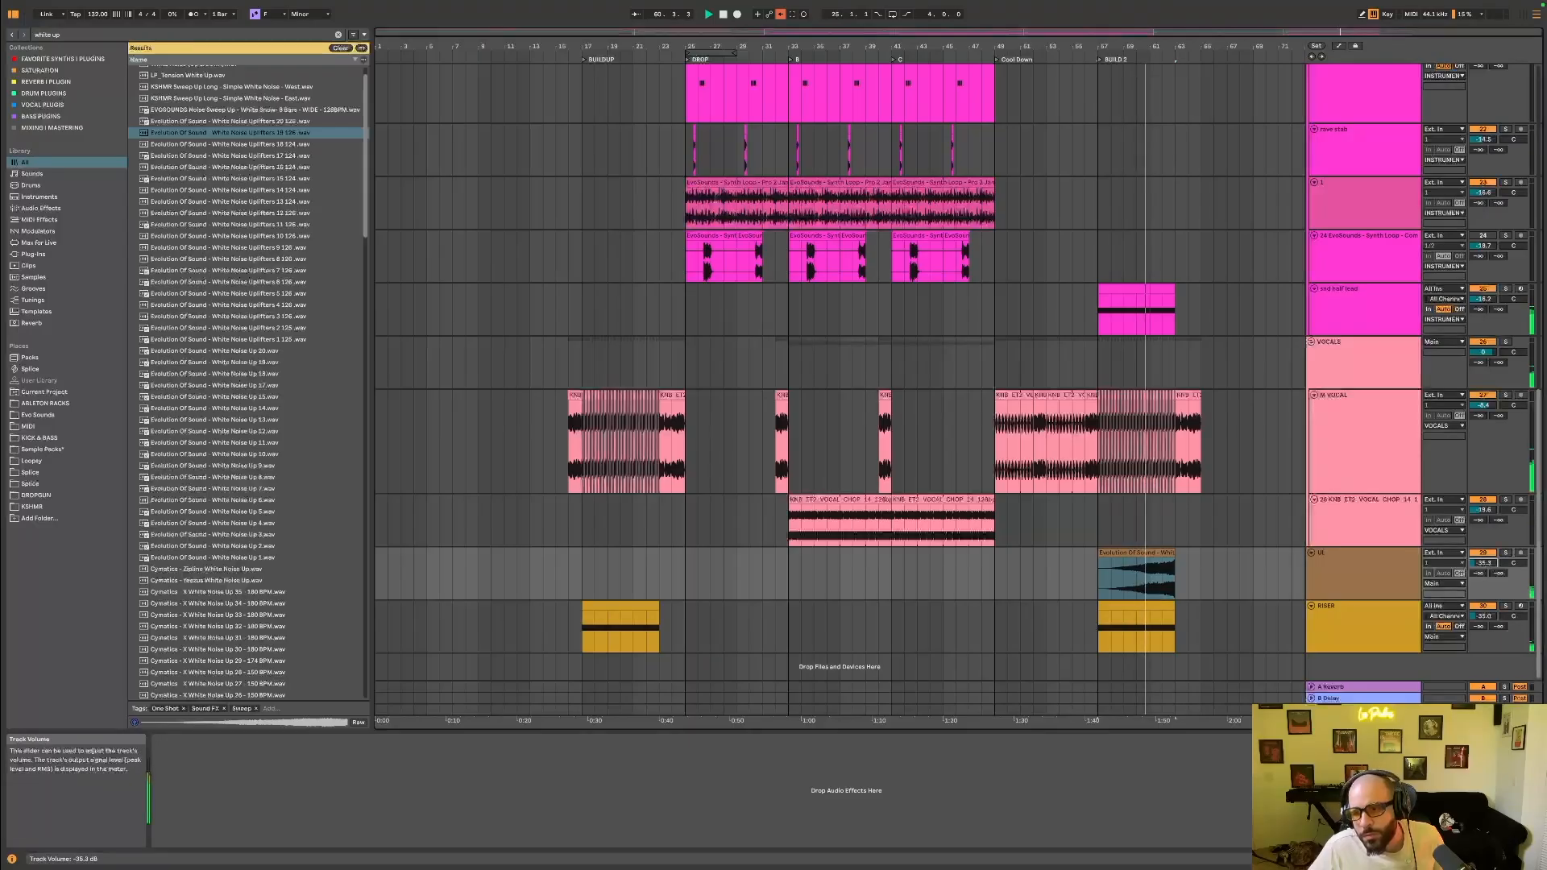
left_click(1345, 571)
mouse_move(1483, 564)
left_mouse_down()
mouse_move(1482, 535)
mouse_move(1483, 563)
left_mouse_up()
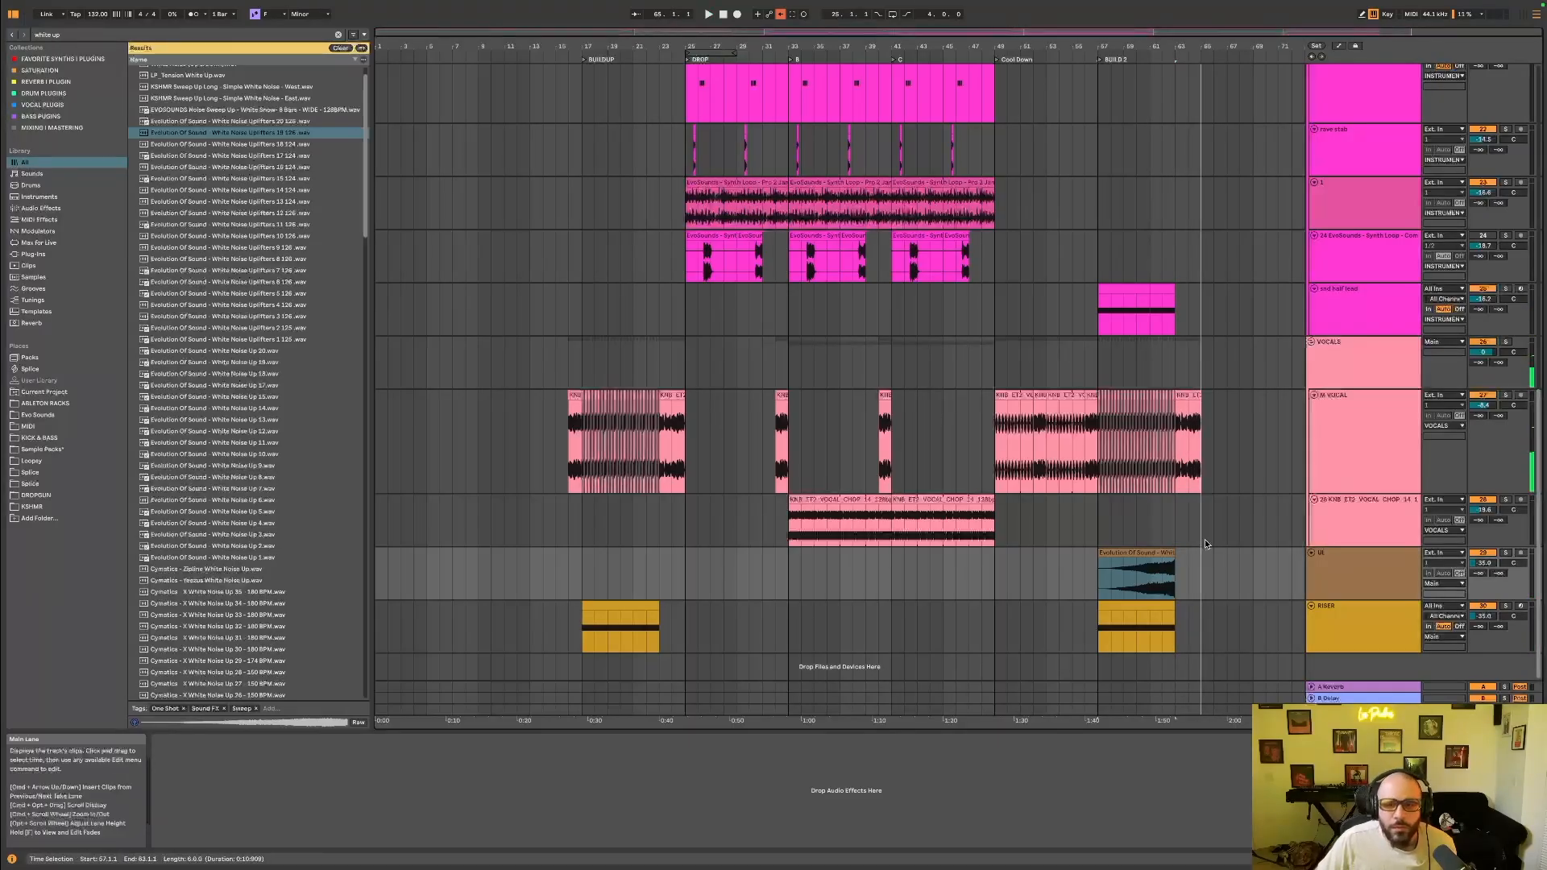
scroll(1135, 540, "up", 2)
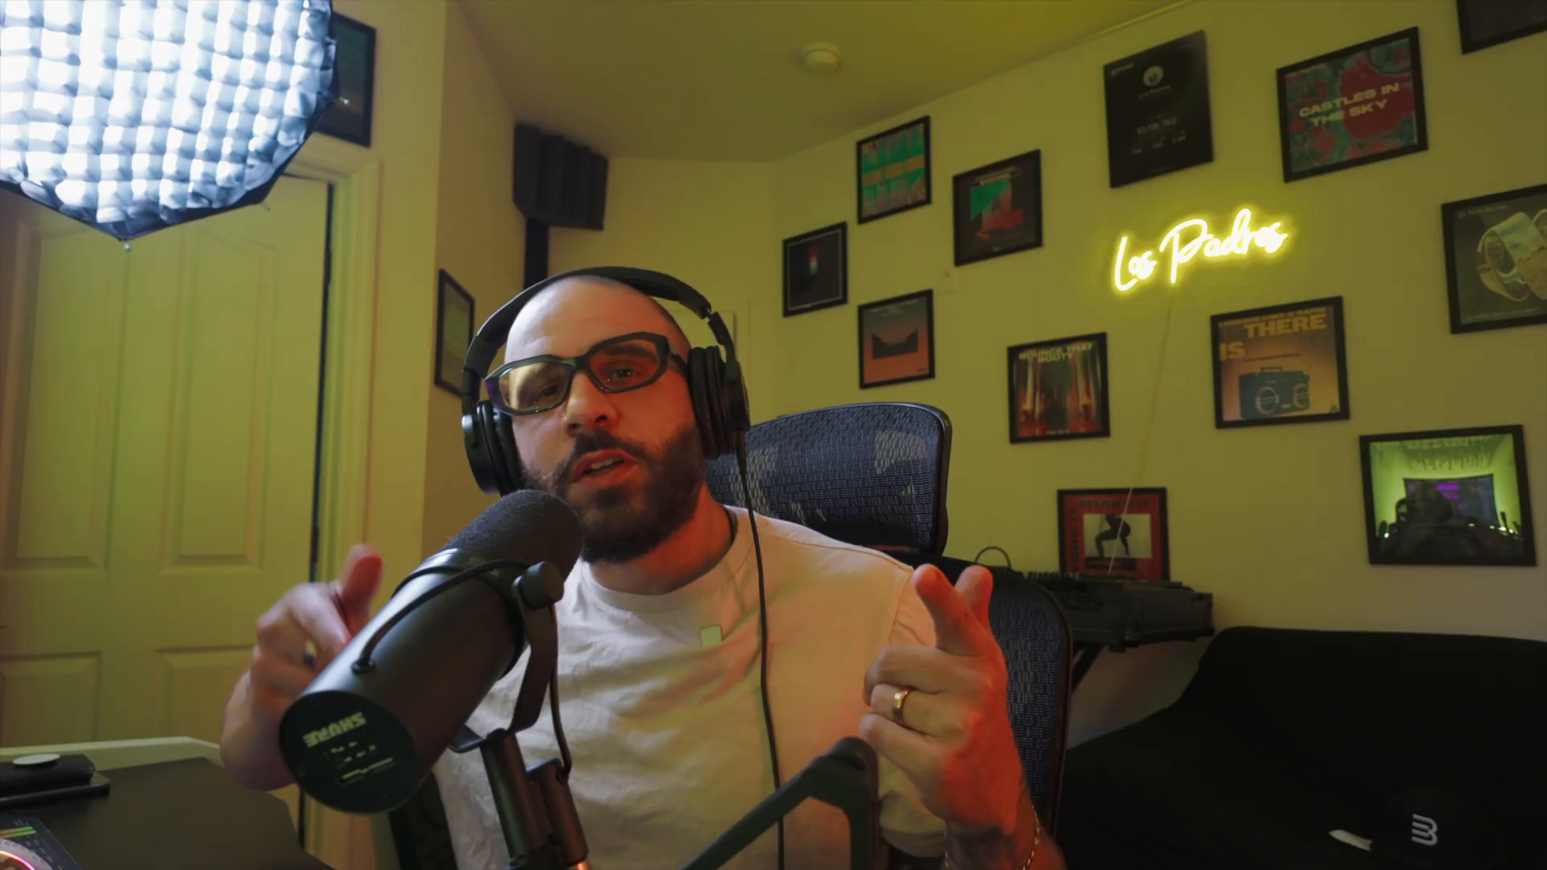